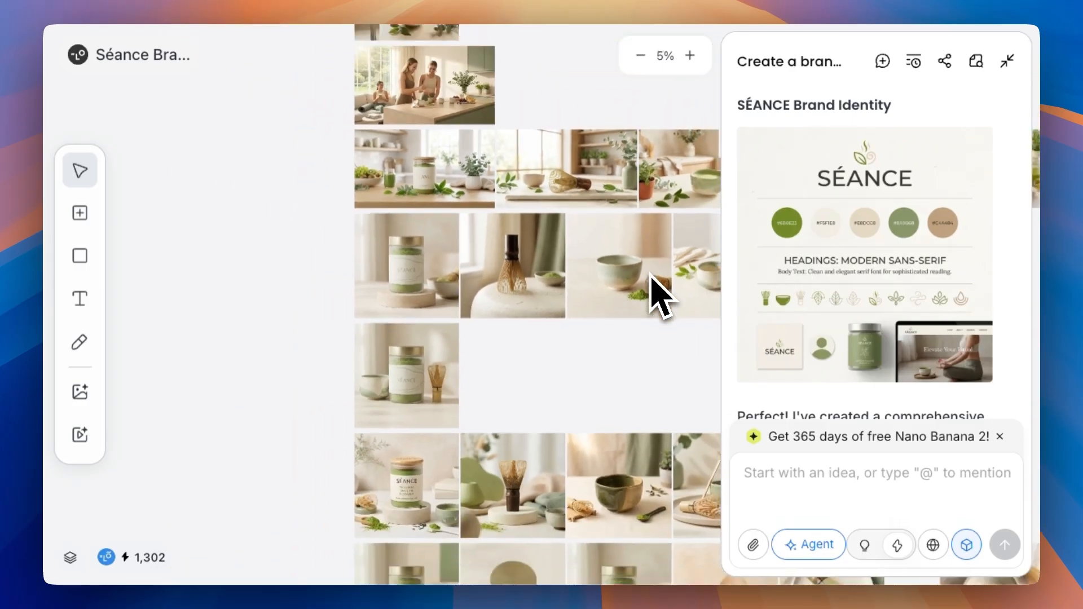
Look over the generated Séance product images, icons and portraits on the project canvas.
scroll(661, 294, down, 15)
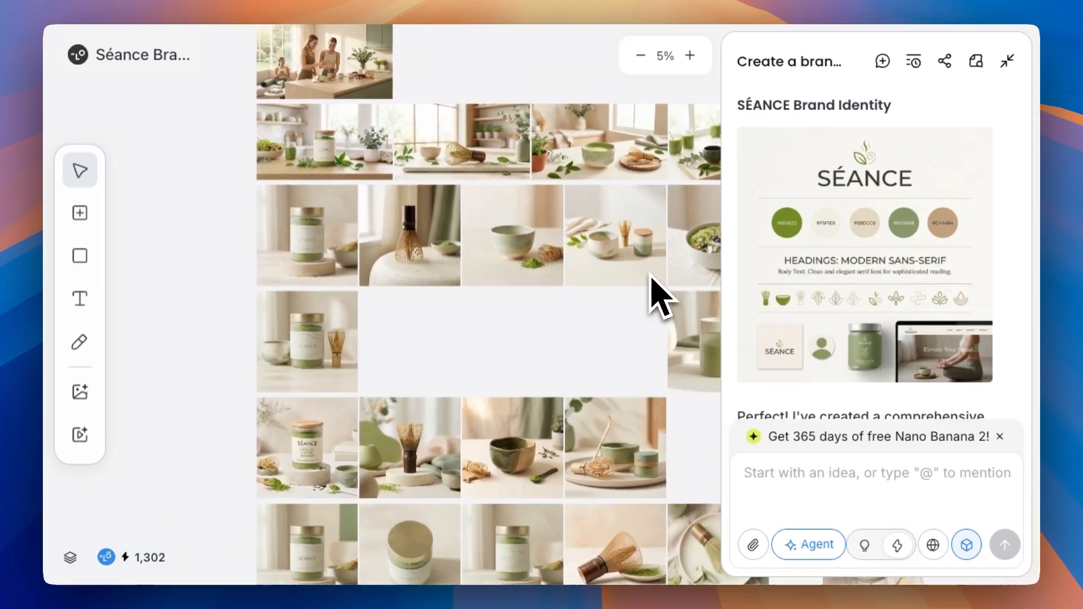
scroll(660, 293, down, 15)
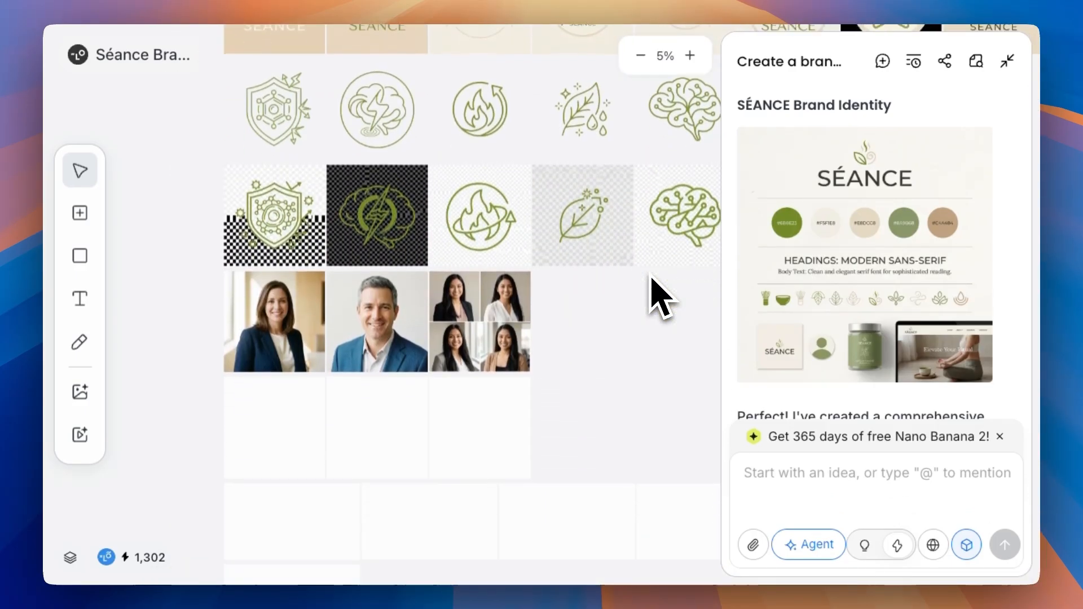
scroll(651, 274, down, 10)
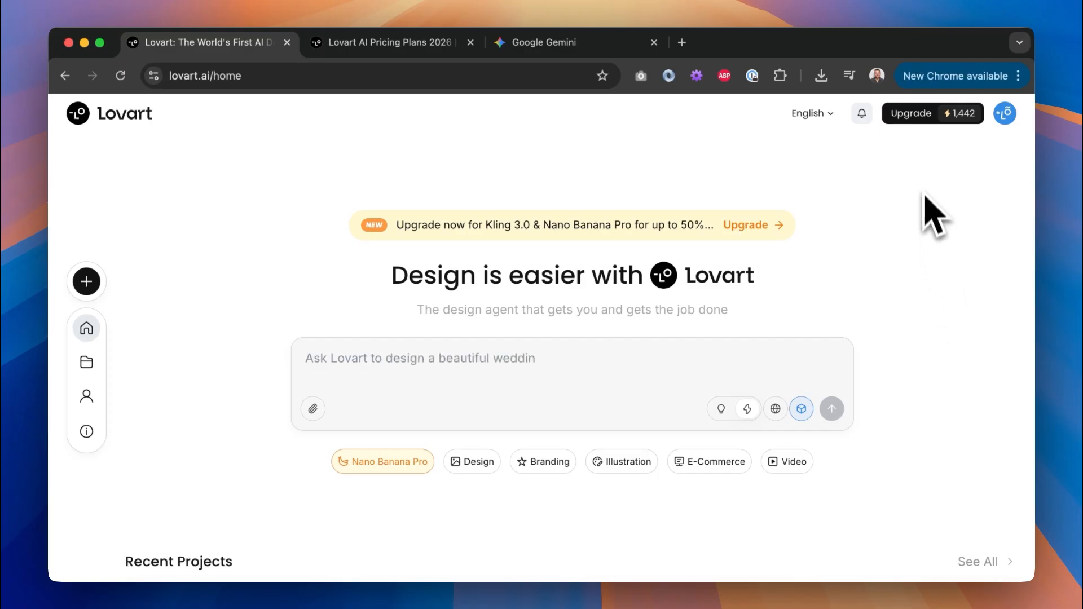
View the Lovart pricing plans with monthly billing, including the credits and features of each plan.
mouse_move(962, 133)
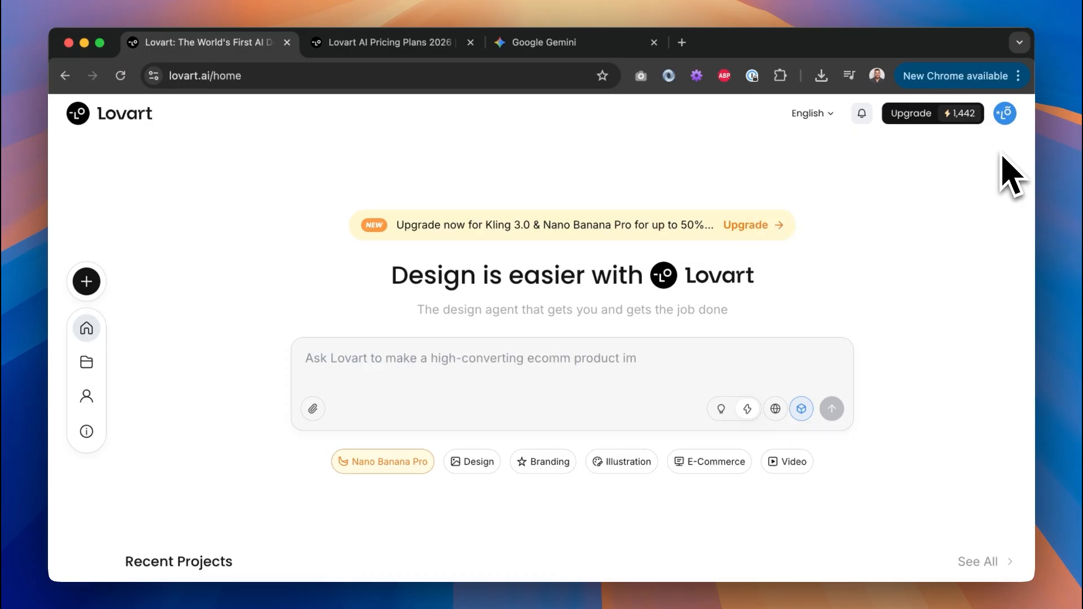
click(418, 45)
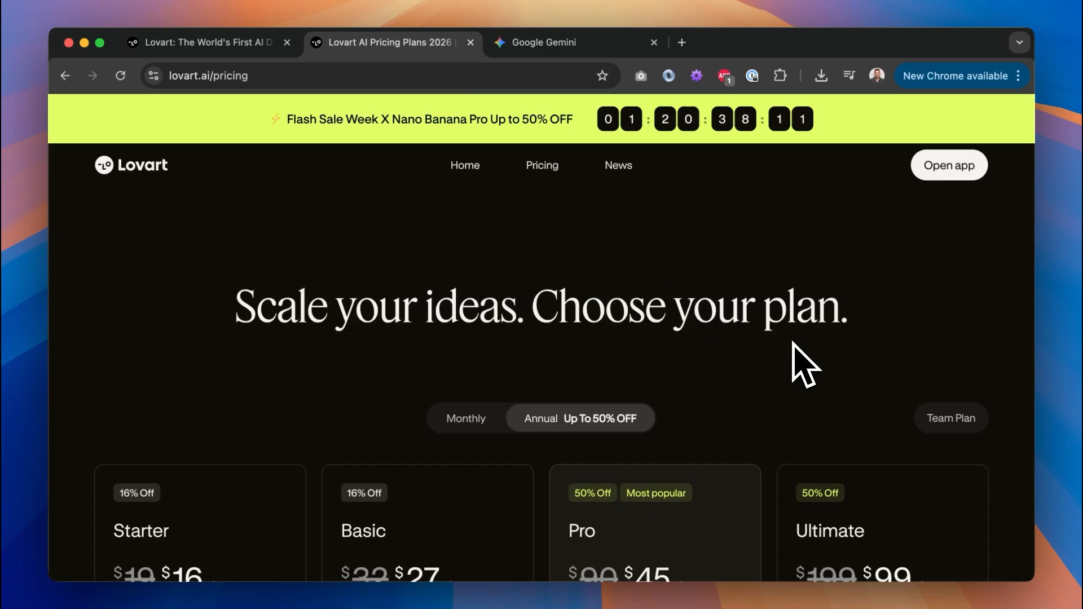
scroll(793, 342, down, 3)
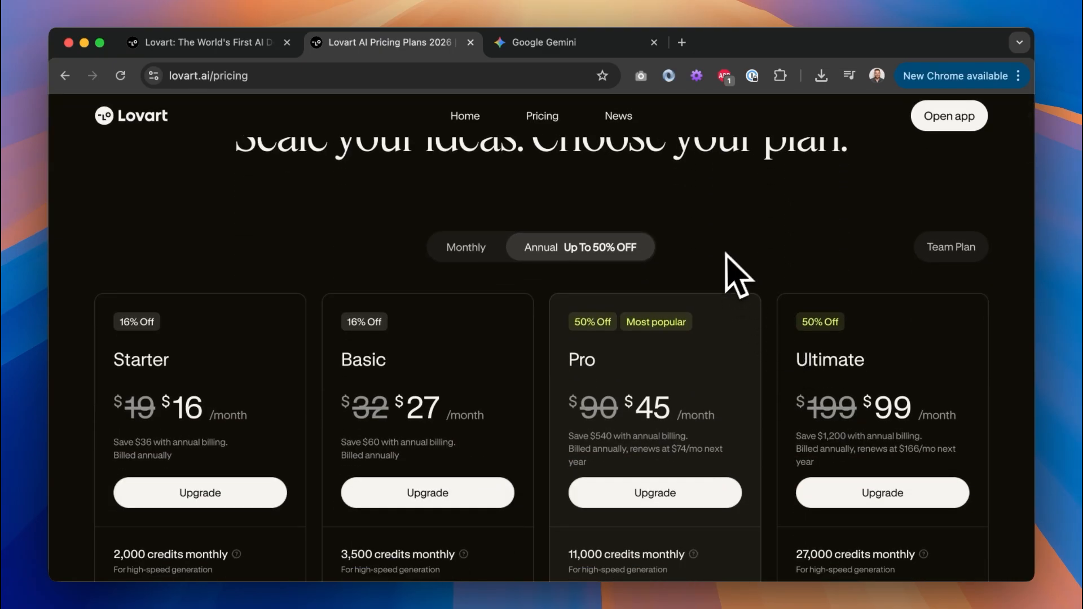
click(472, 256)
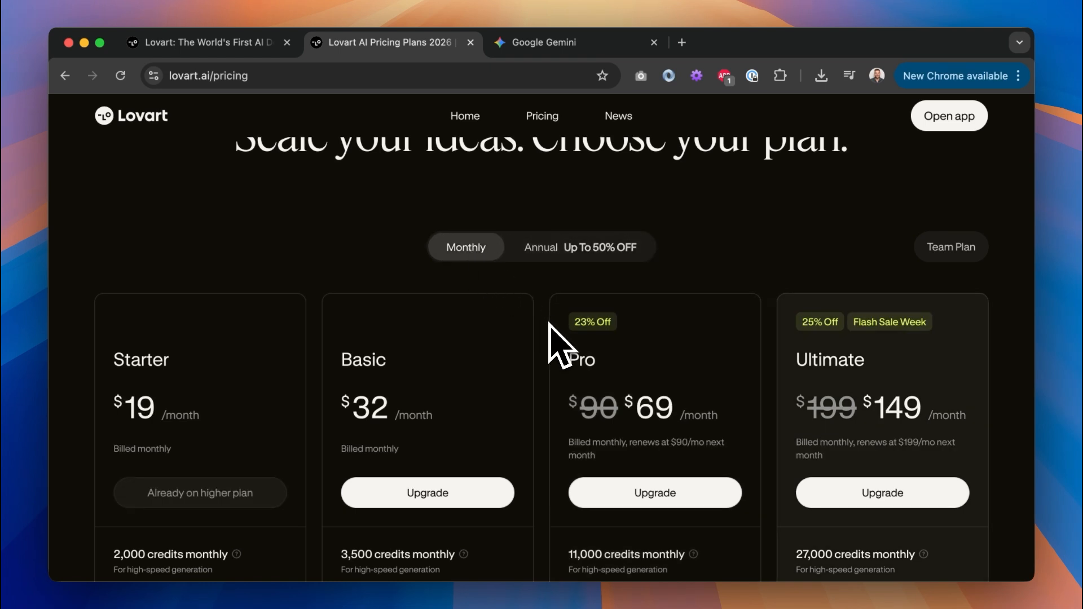
scroll(556, 344, down, 2)
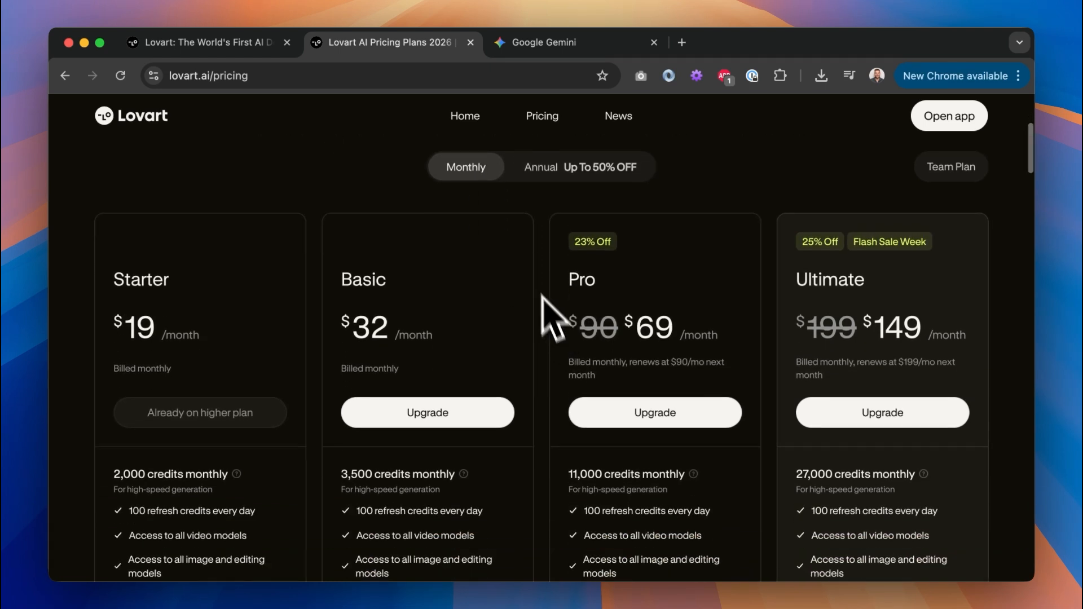
scroll(473, 175, down, 2)
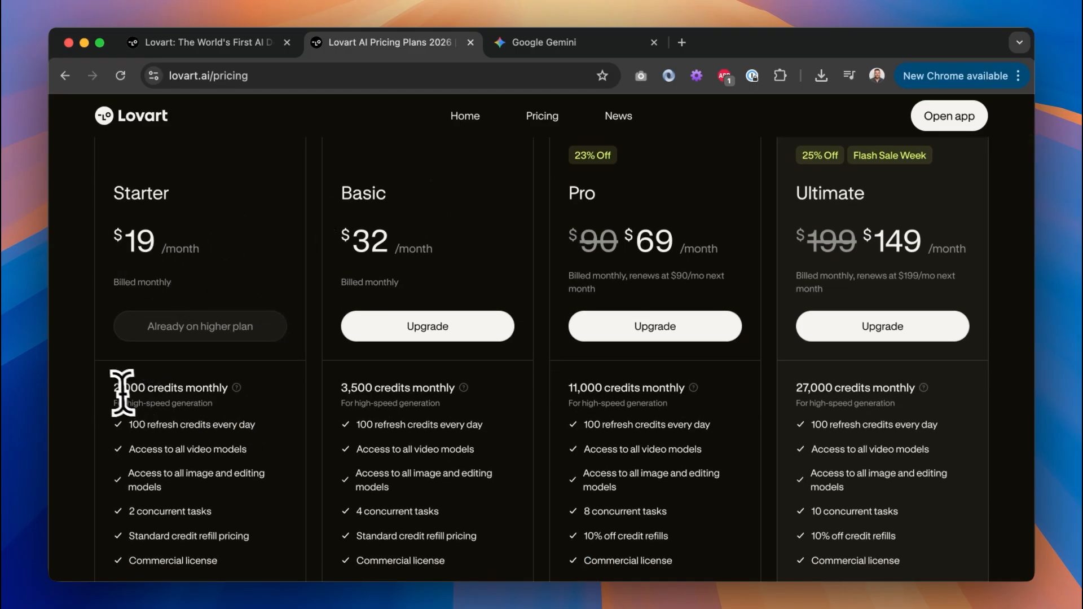
Check the Starter plan's monthly price and credit allowance, and close the pricing page.
drag(114, 388, 217, 388)
click(305, 409)
scroll(315, 416, up, 2)
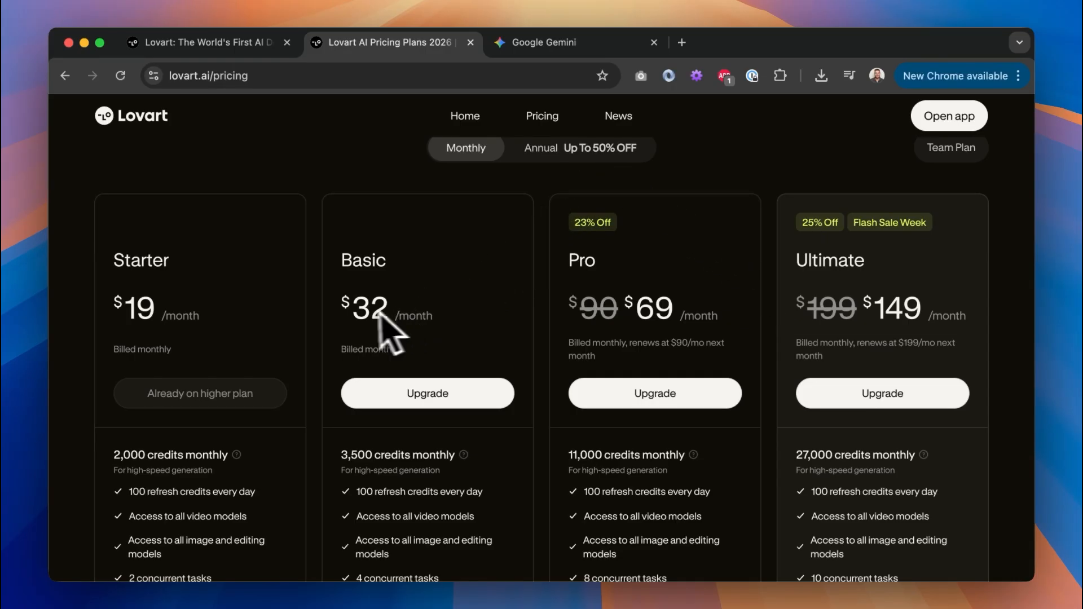
drag(232, 324, 111, 300)
click(285, 345)
drag(113, 454, 222, 453)
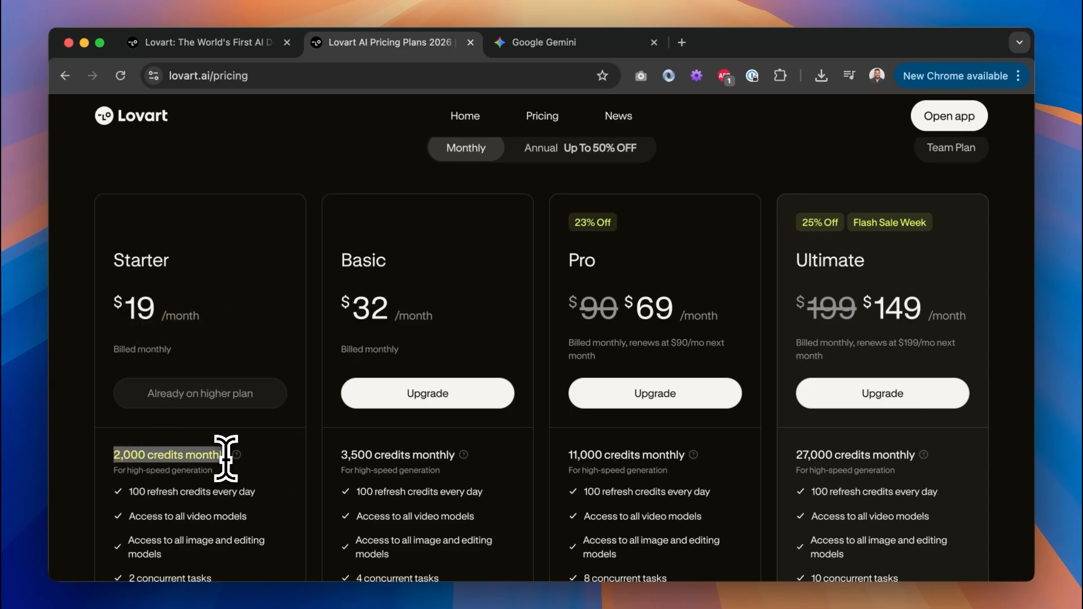
key(super+w)
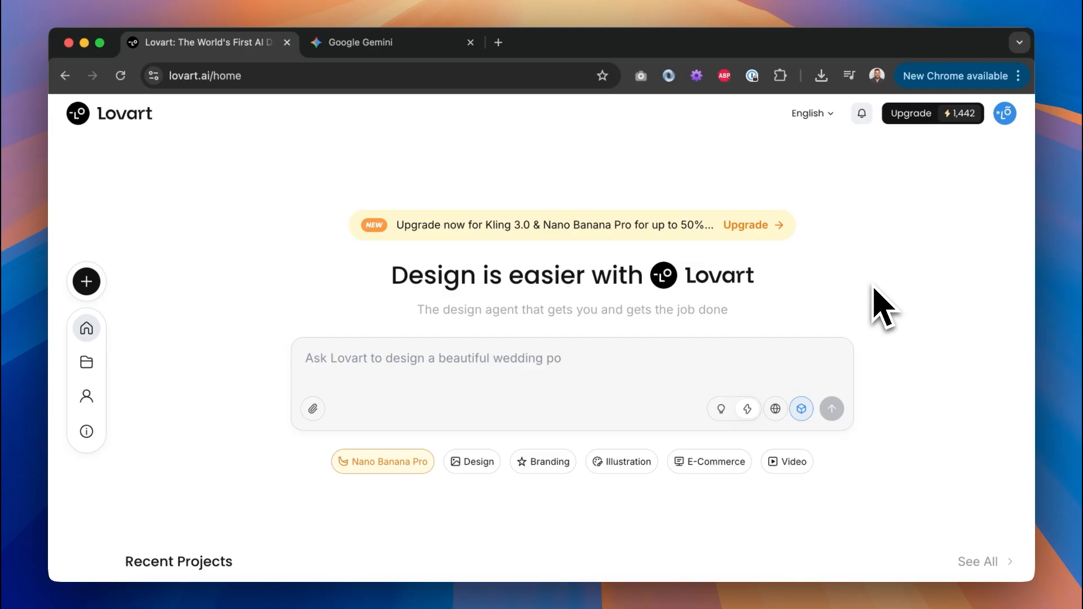
Switch to Gemini and write the prompt "What's a good brand name for a matcha powder that sells predominantly online?".
key(ctrl+Tab)
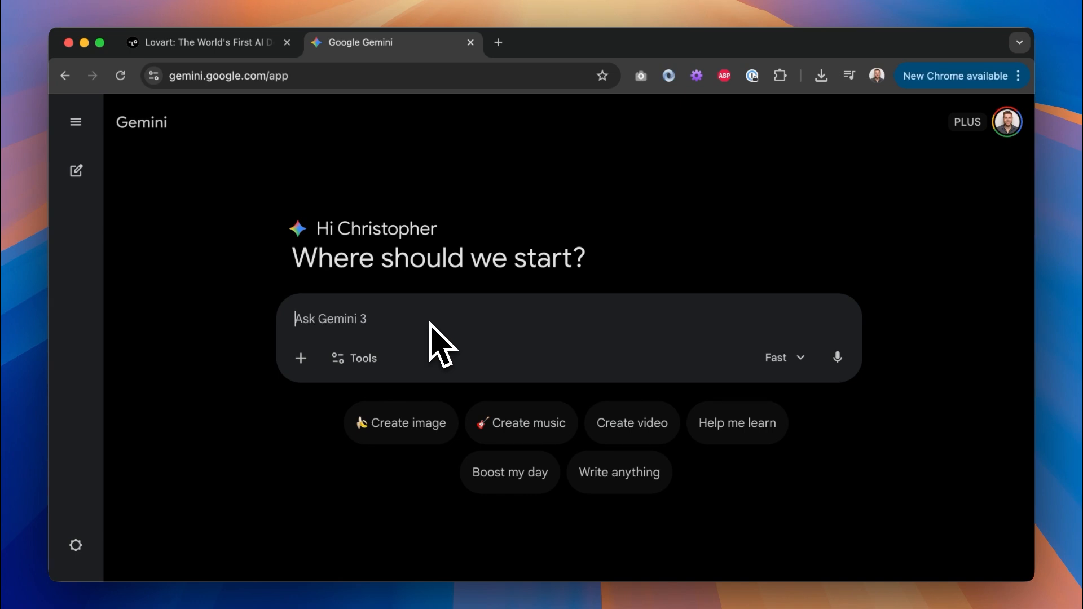
text(What's a good brand name)
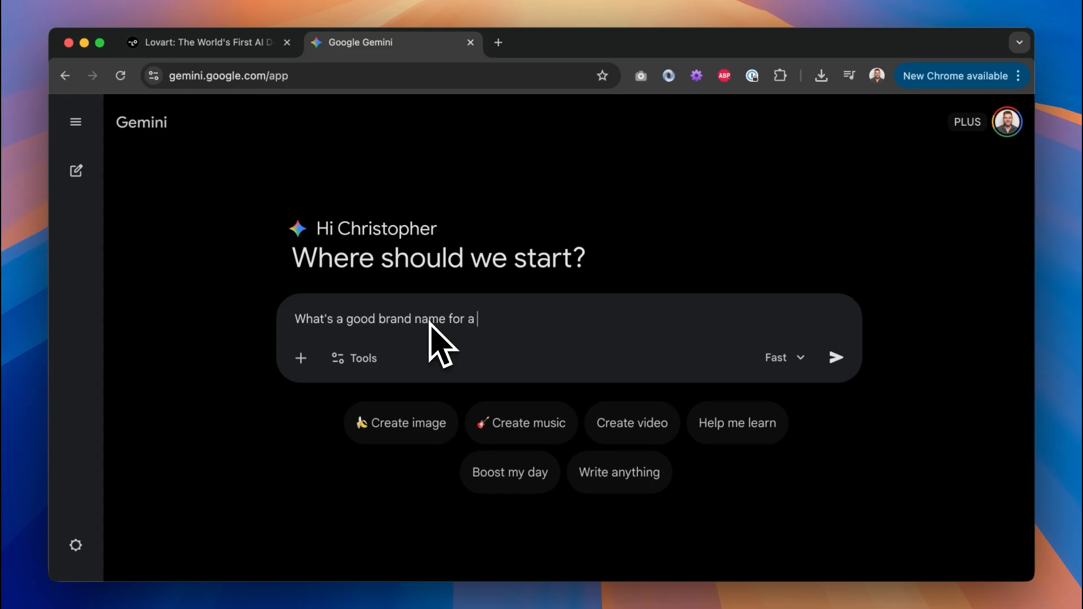
text(for a matcha pw)
key(BackSpace)
text(owder )
text(pre)
key(BackSpace)
key(BackSpace)
key(BackSpace)
text(that sells pre)
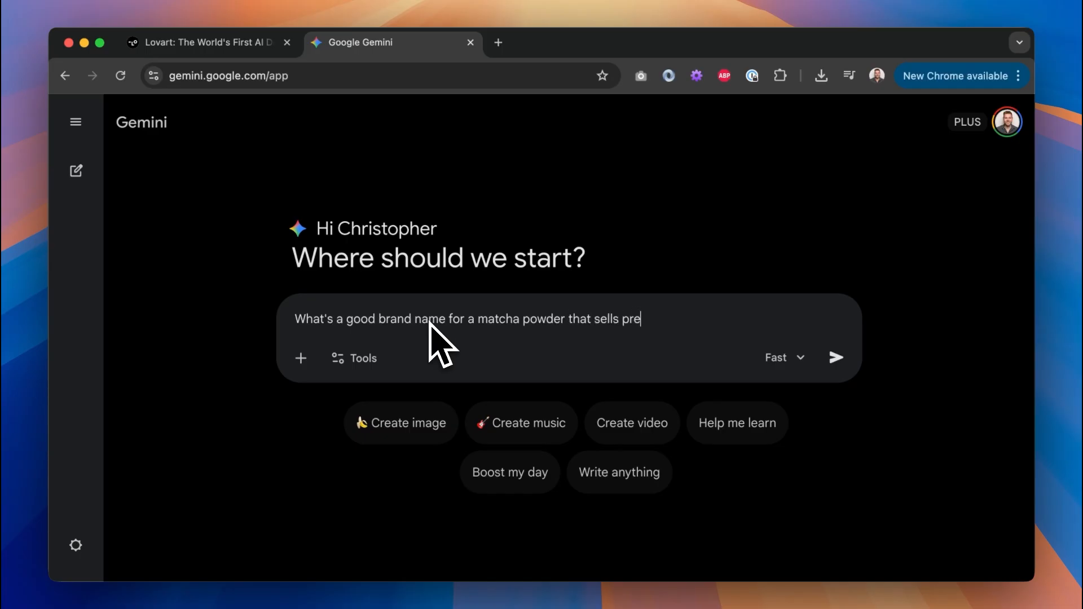
text(dominiantly online?)
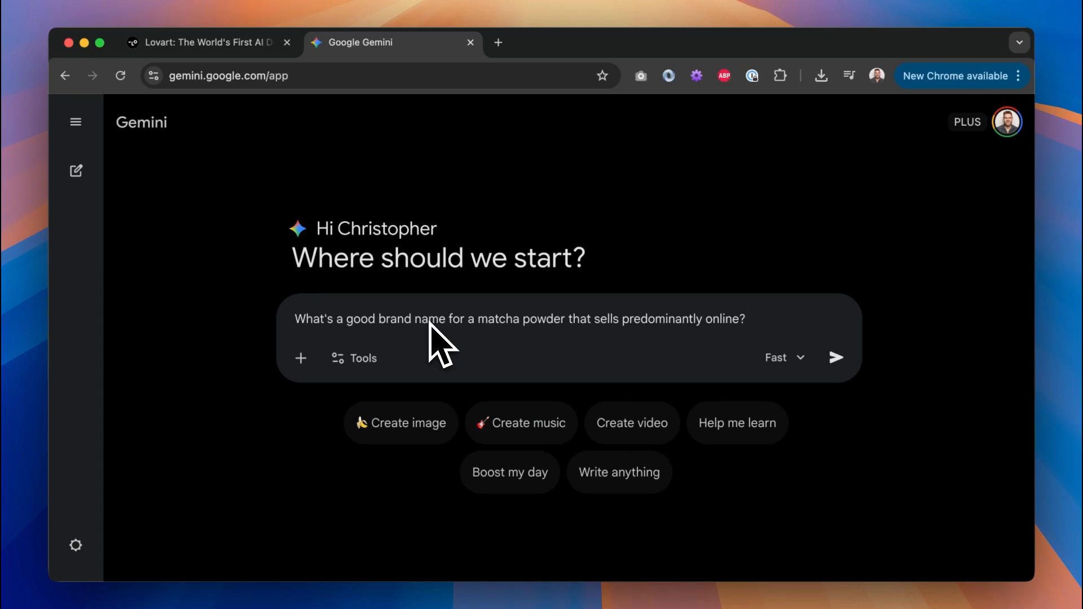
Add "It should appeal yuppie pilates/yoga girls." to the prompt and submit it.
text(ould appear)
text( yuppy pilates/y)
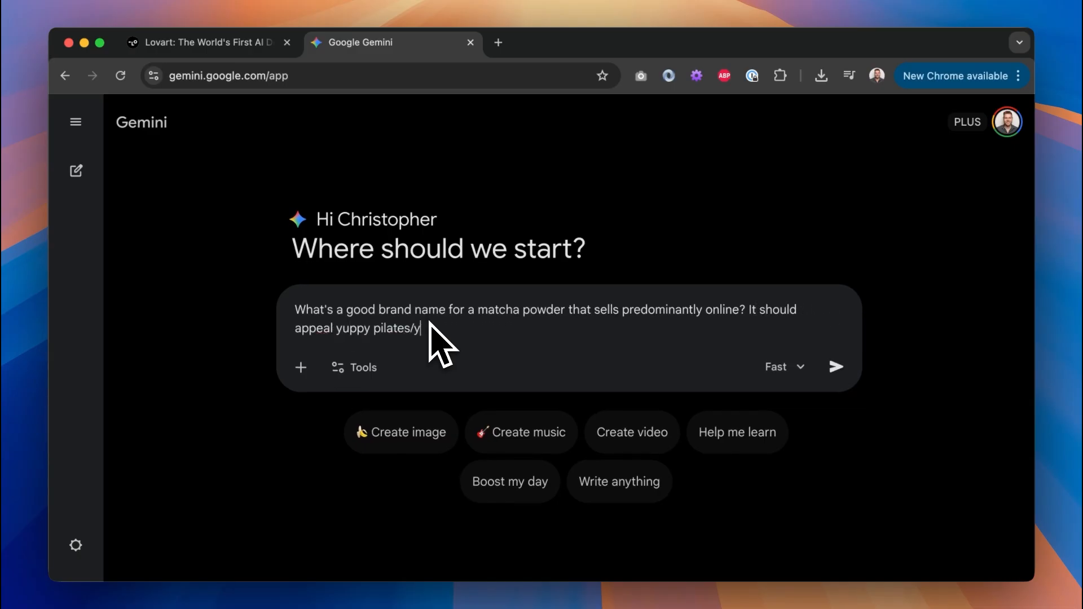
text(oga girls.)
key(Return)
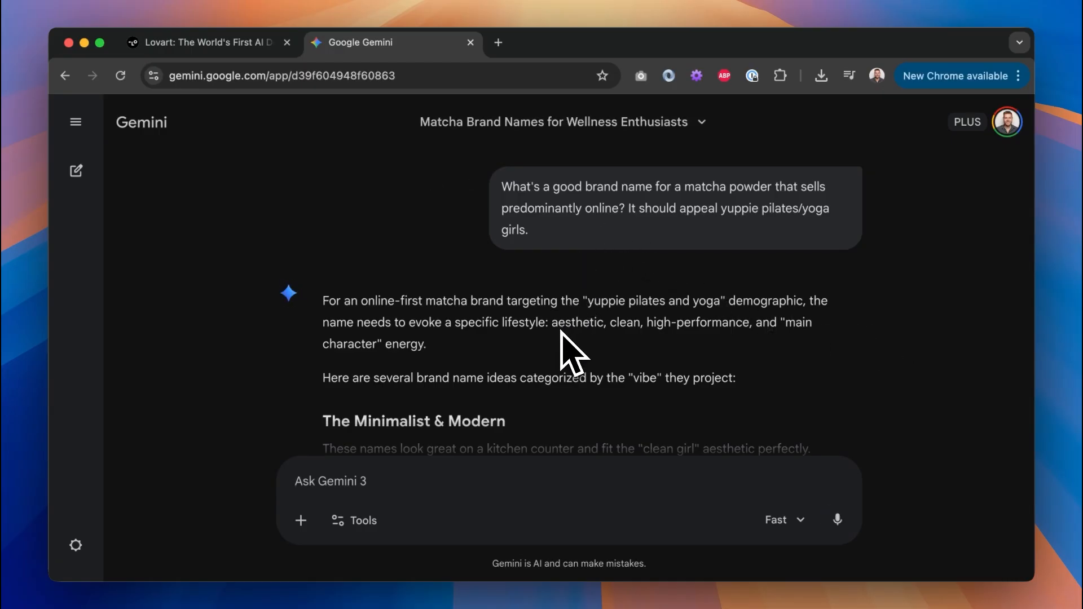
Read through the suggested matcha brand names in the minimalist, ritualistic and luxe categories.
scroll(561, 332, down, 4)
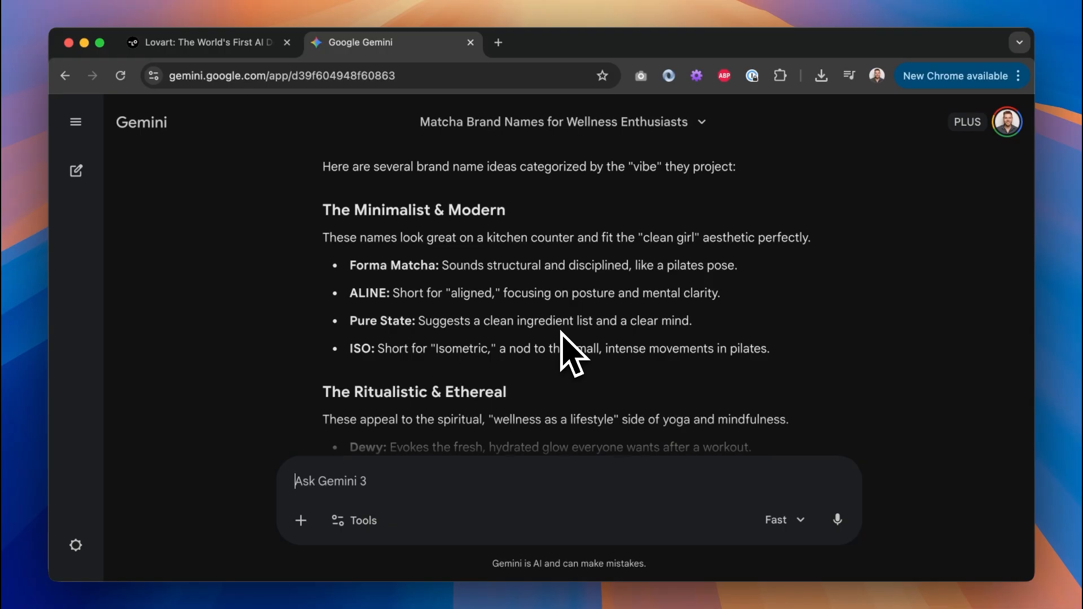
scroll(567, 338, down, 1)
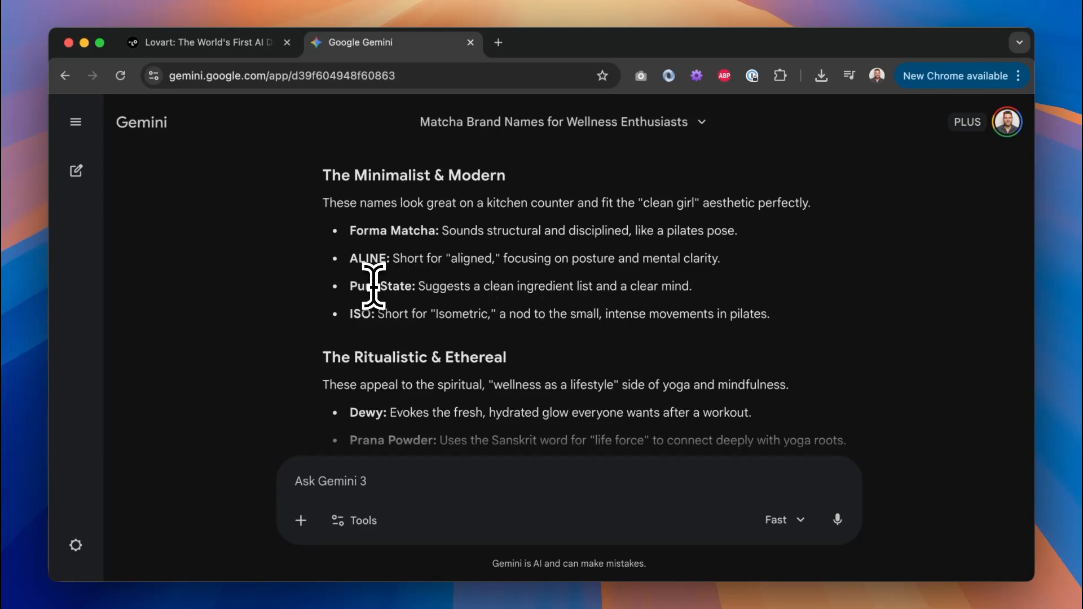
scroll(371, 276, down, 5)
drag(351, 286, 435, 287)
scroll(493, 290, down, 6)
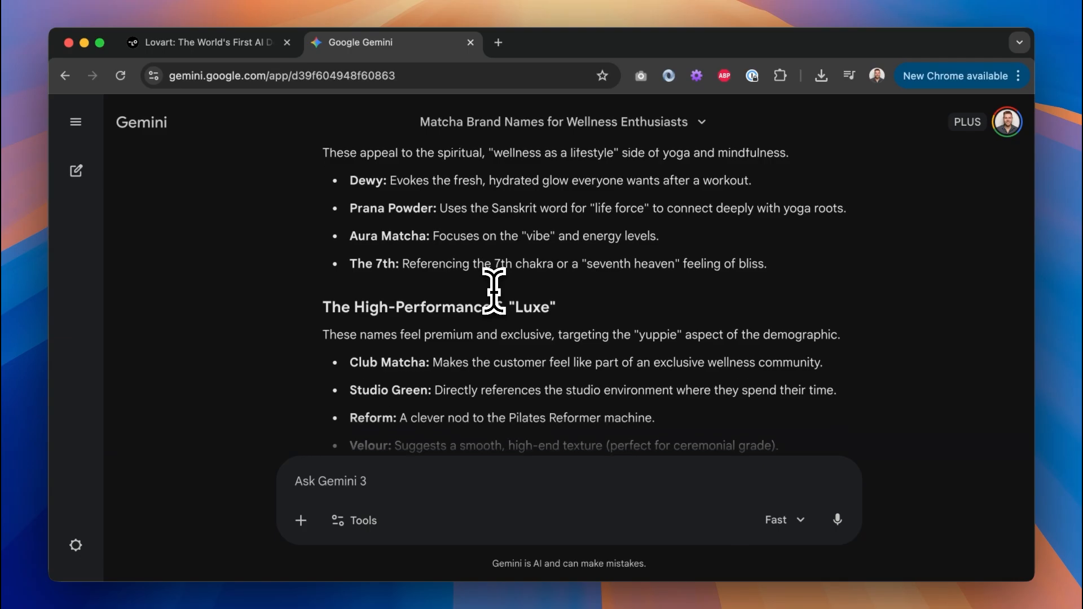
scroll(493, 290, down, 2)
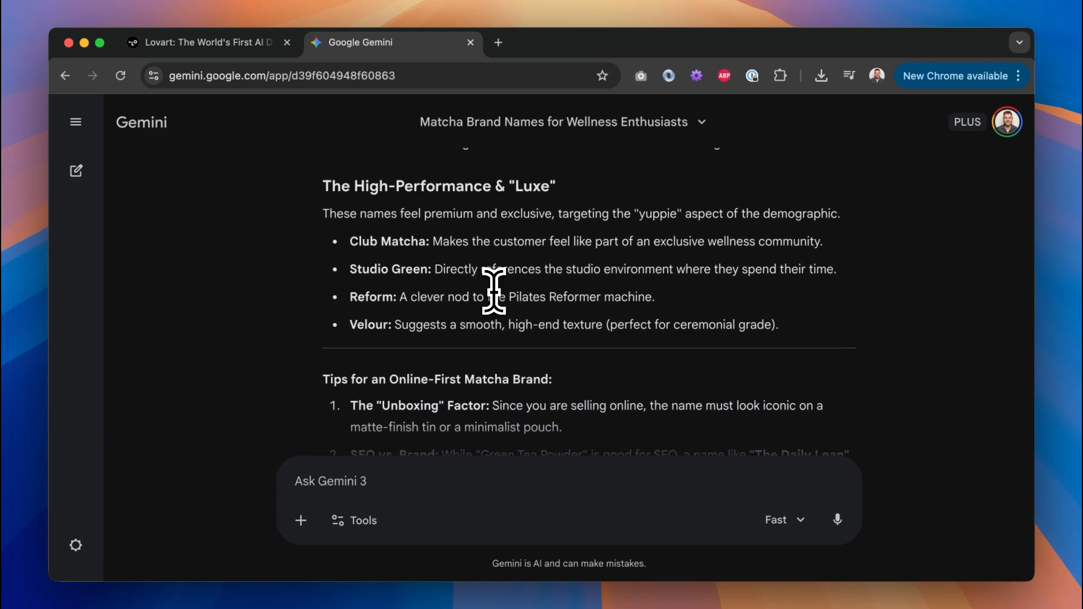
double_click(379, 258)
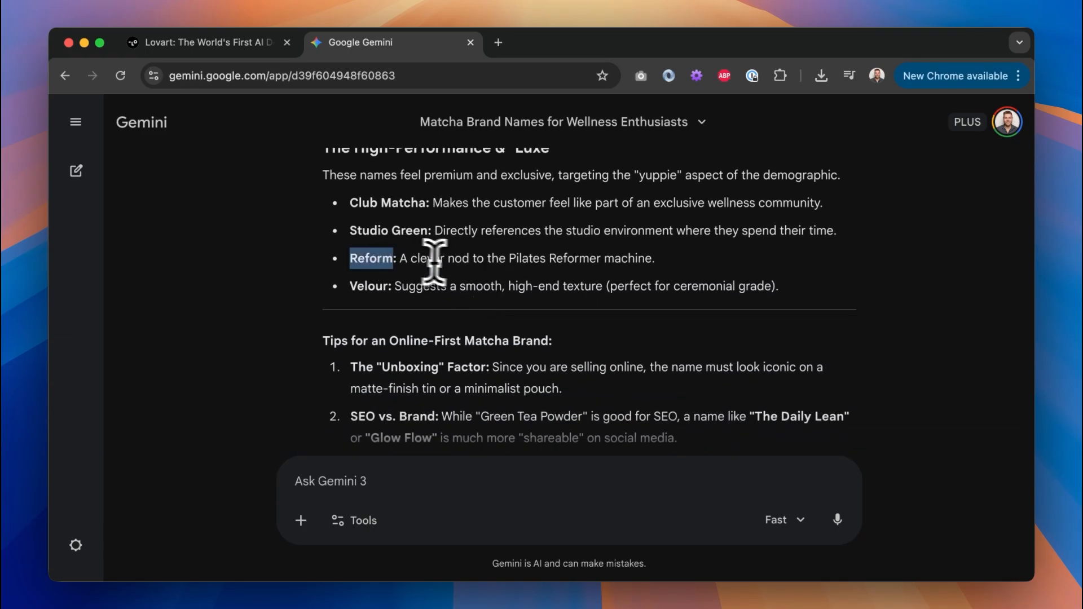
scroll(455, 257, down, 2)
scroll(458, 276, up, 4)
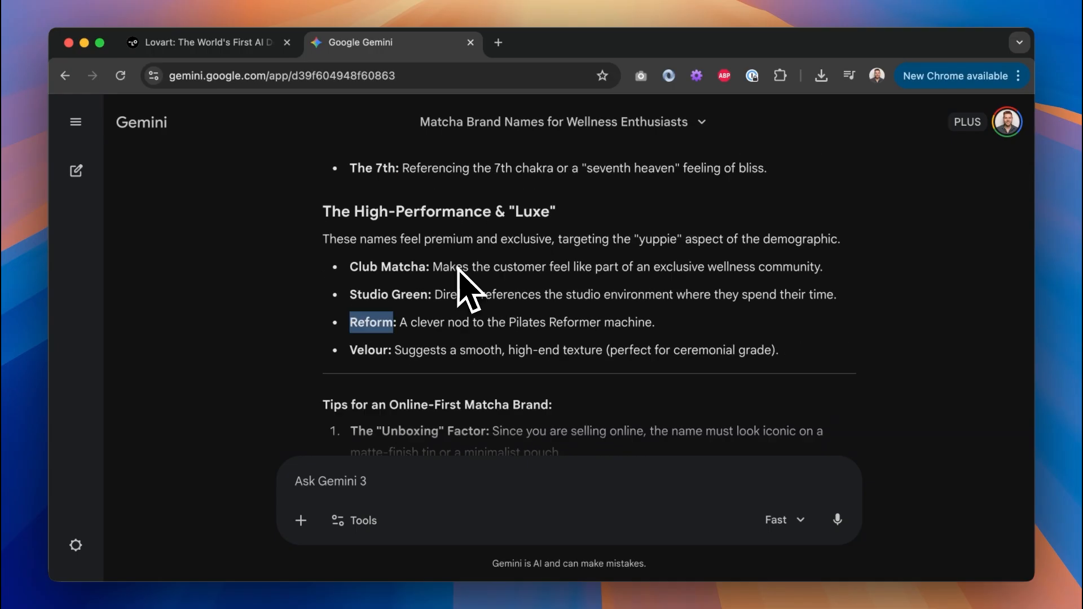
Go back over the minimalist and ritualistic name ideas, highlighting "Forma Matcha".
scroll(458, 268, up, 10)
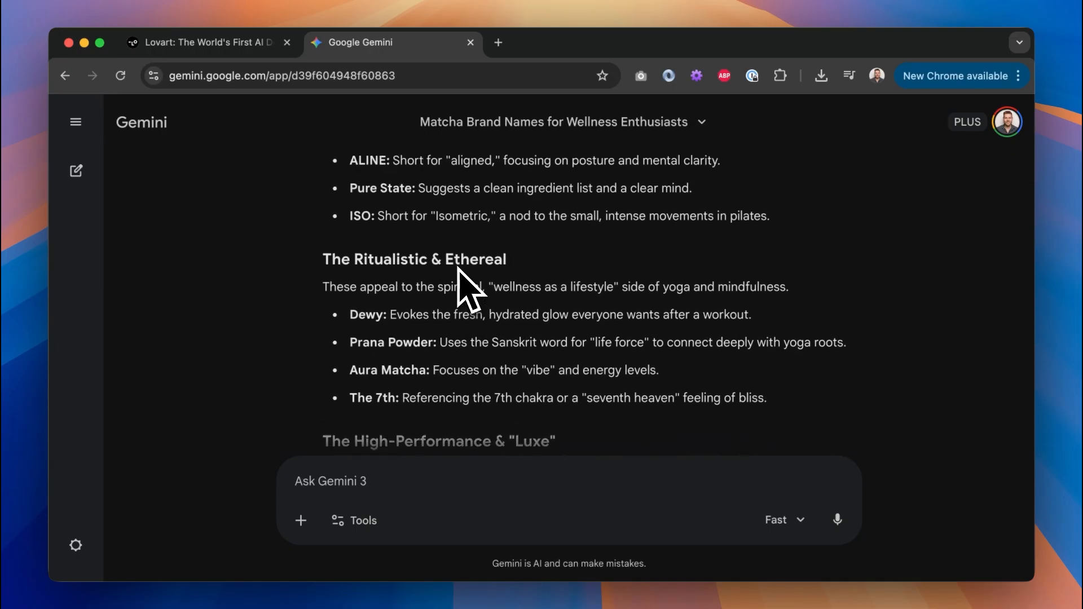
scroll(459, 277, up, 1)
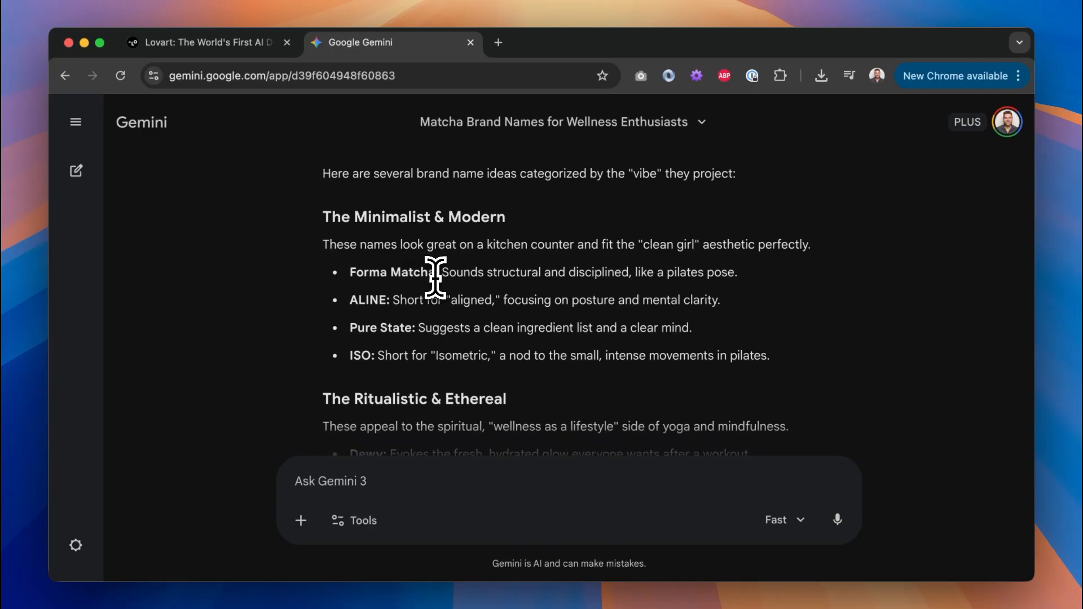
drag(435, 274, 346, 274)
scroll(438, 361, down, 6)
scroll(429, 347, down, 2)
scroll(434, 358, up, 6)
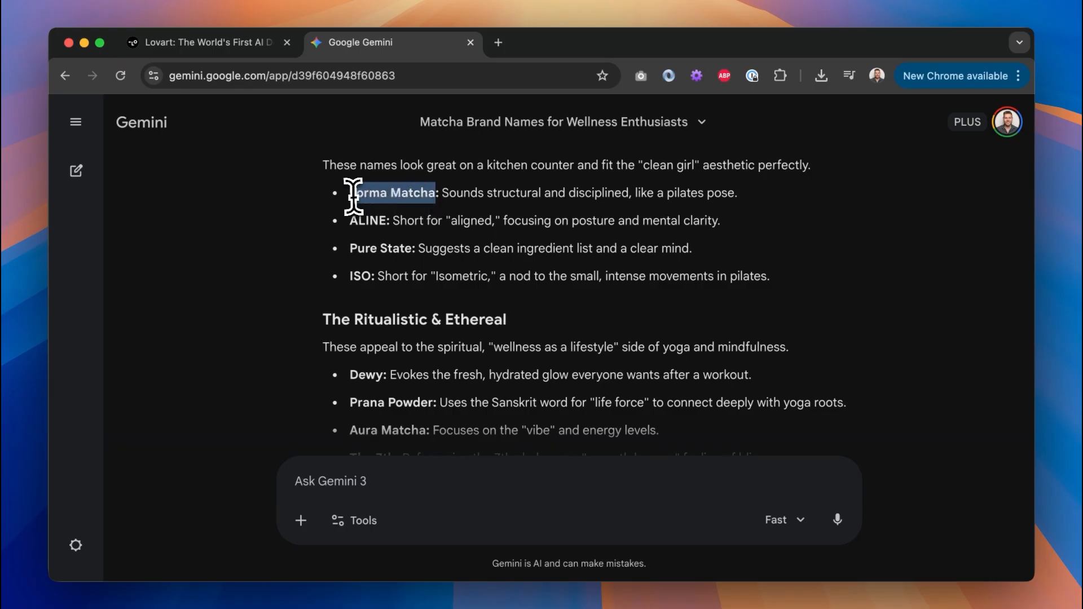
Send the reply "I like "Forma Matcha" and "Prana Powder" but I would ideally like a brand name that makes sense as one word".
click(393, 480)
text(I like "Forma Matcha" and ")
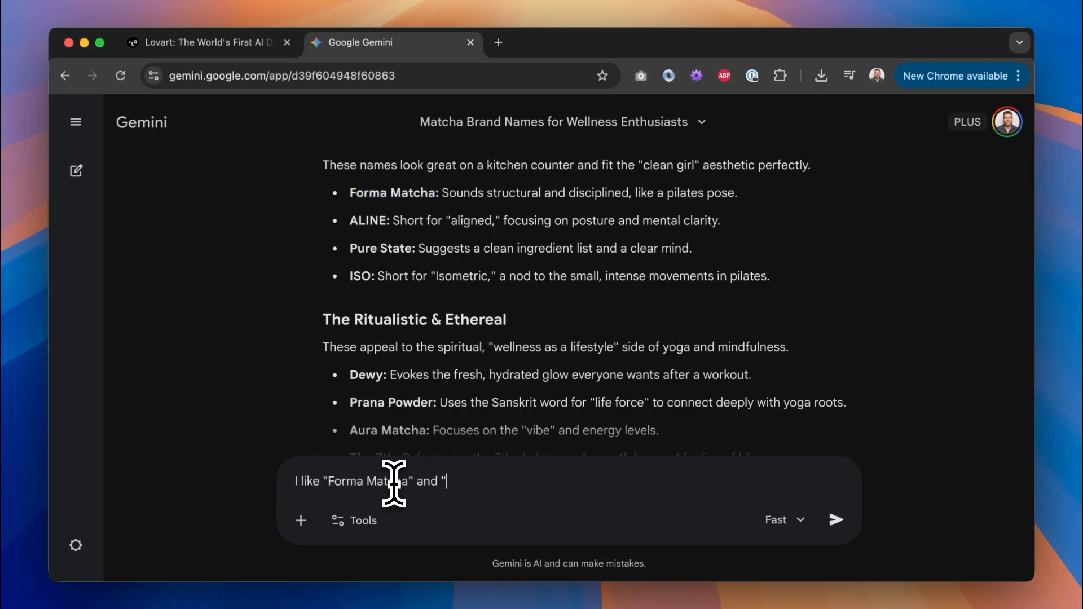
drag(433, 402, 350, 403)
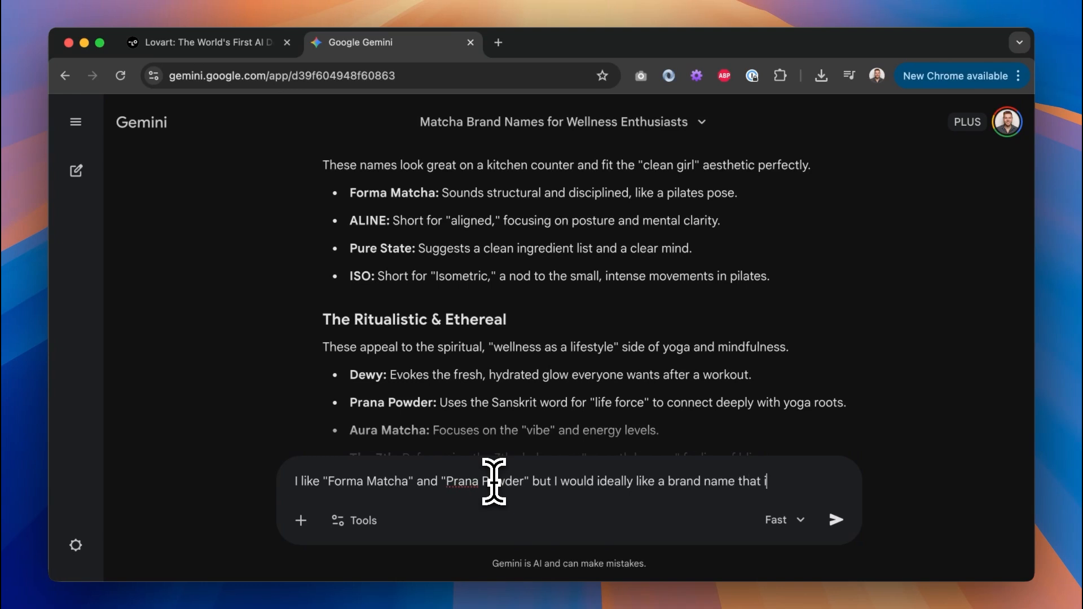
text(ordke)
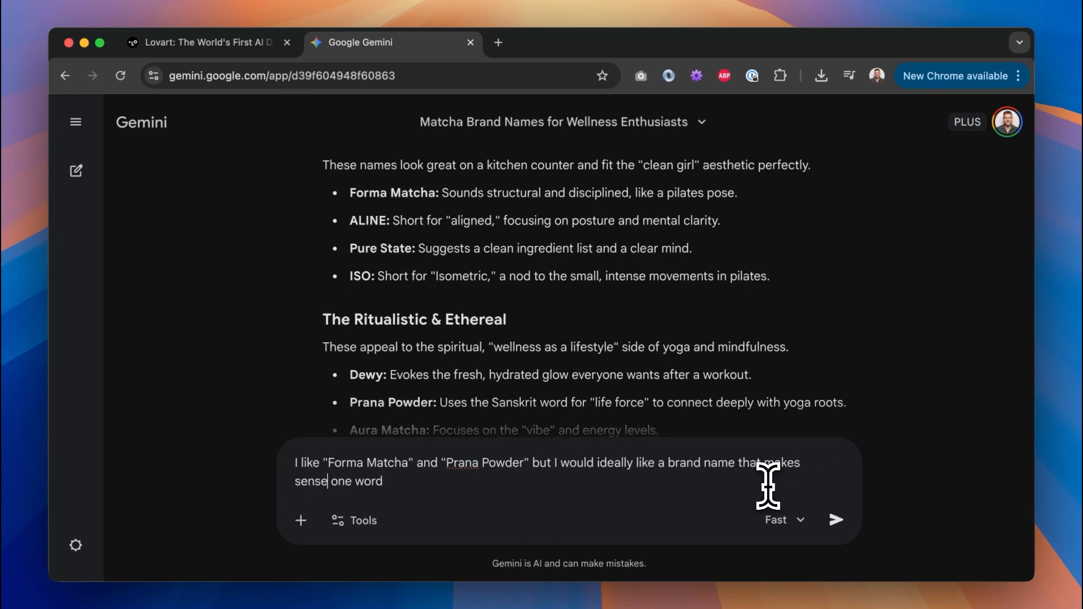
text(s sense as)
key(Return)
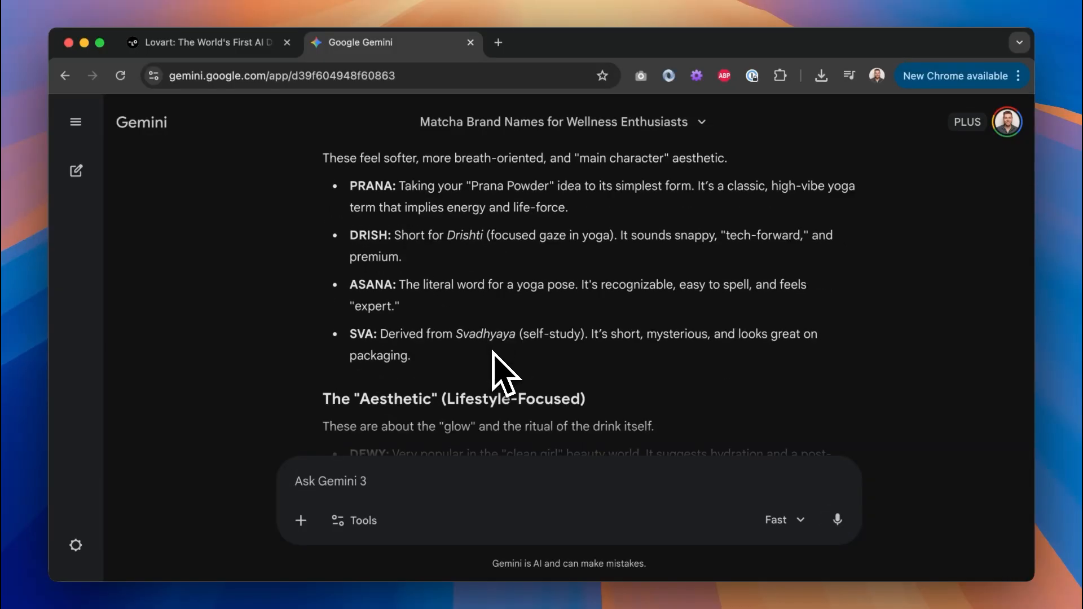
Examine the one-word brand name suggestions, comparing ASANA and PRANA in the yoga-focused group and the wording of their descriptions.
double_click(371, 275)
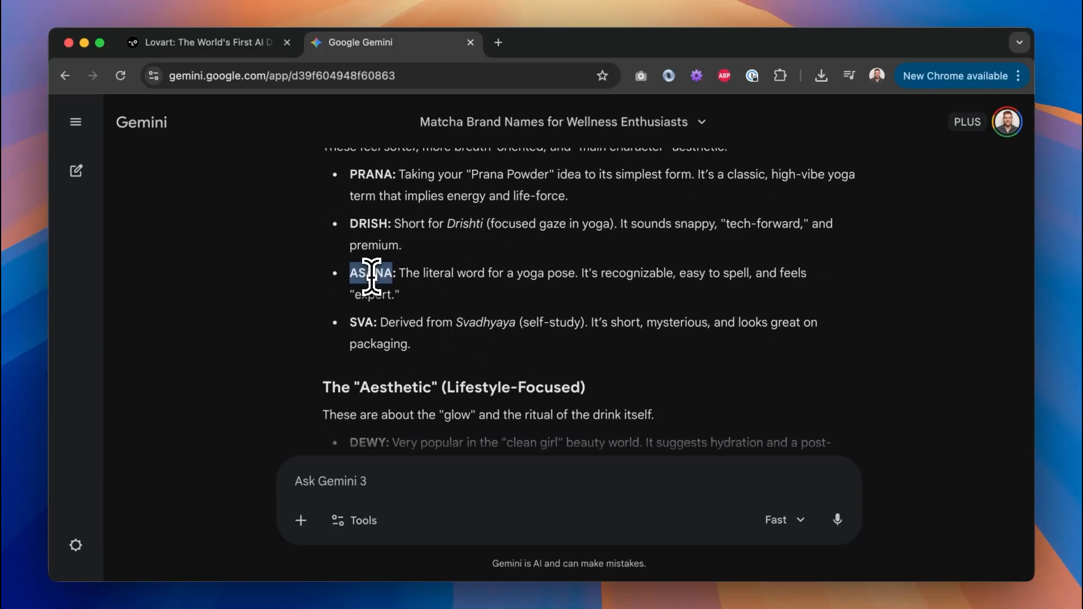
click(502, 287)
scroll(502, 286, down, 1)
scroll(502, 286, down, 6)
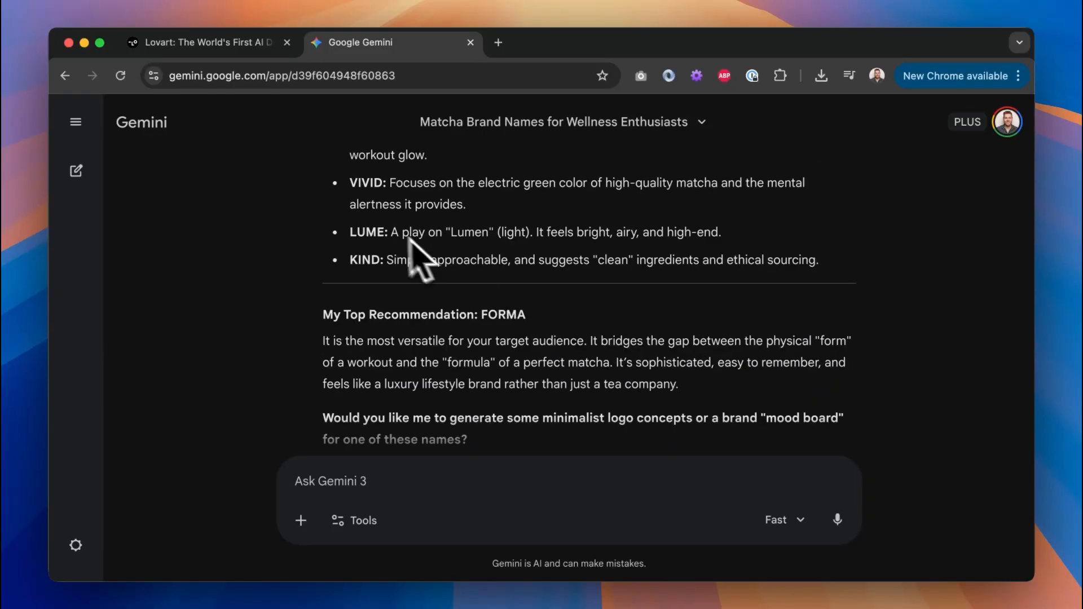
scroll(387, 242, up, 8)
double_click(379, 241)
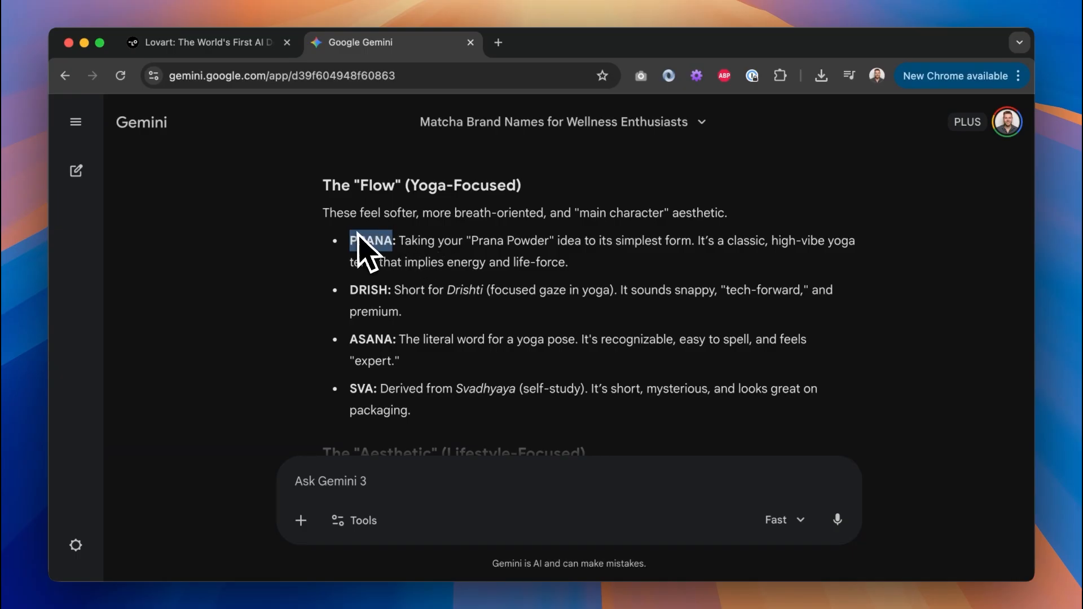
click(424, 240)
drag(779, 242, 850, 273)
click(786, 249)
drag(549, 242, 470, 242)
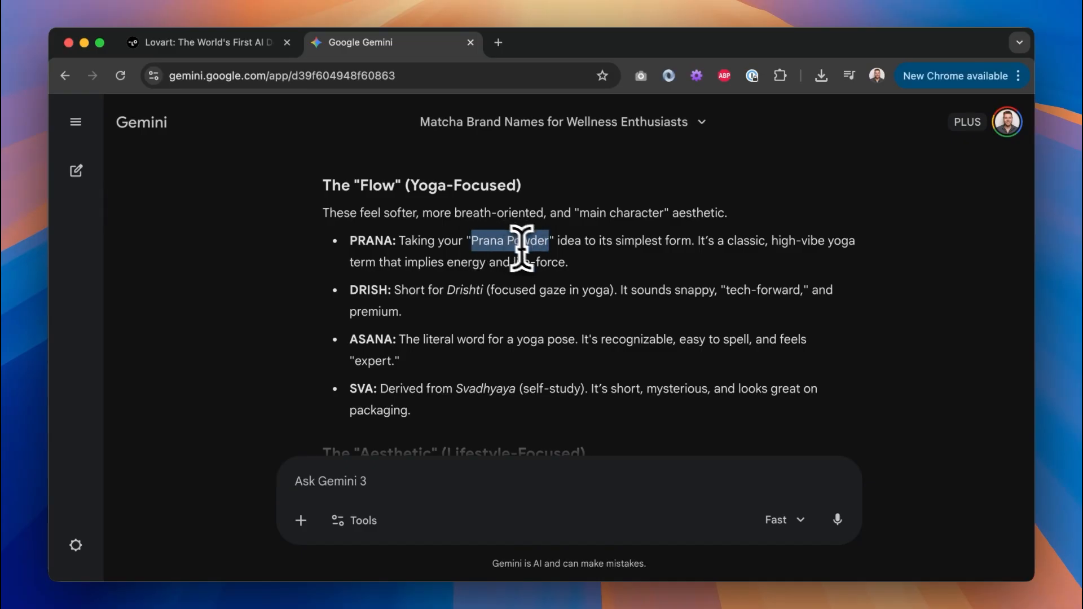
Switch to Lovart and enter the prompt "Create a matcha brand identity for Prana Powder".
click(235, 44)
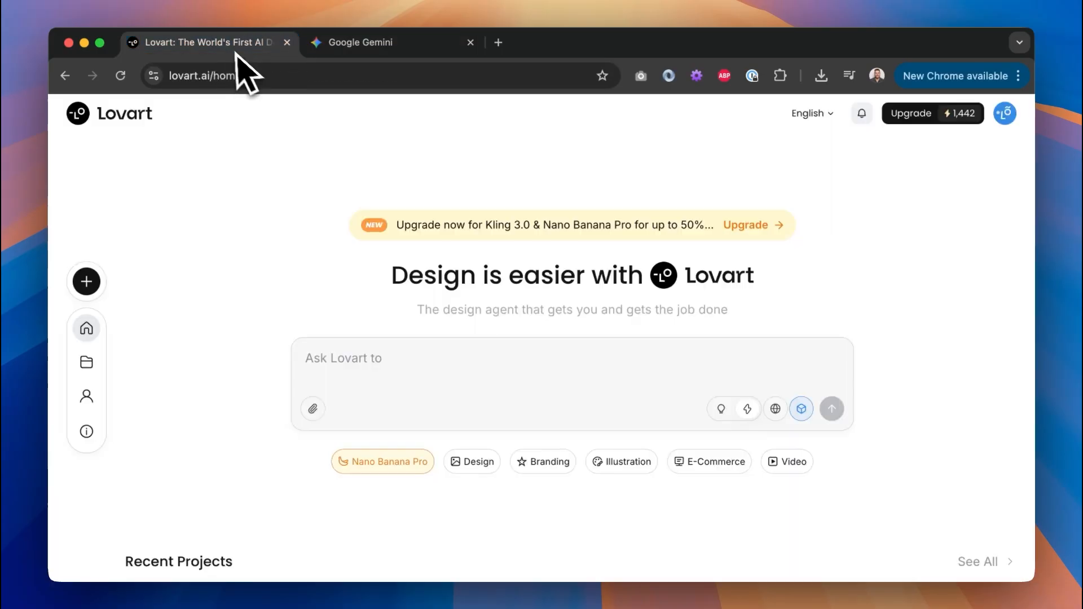
click(403, 358)
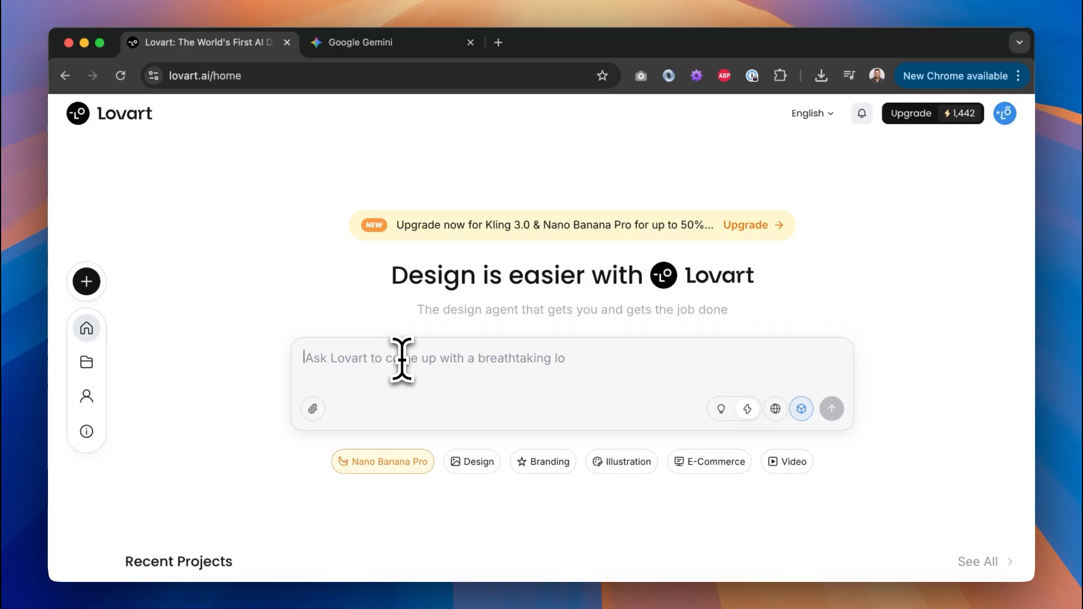
text(c)
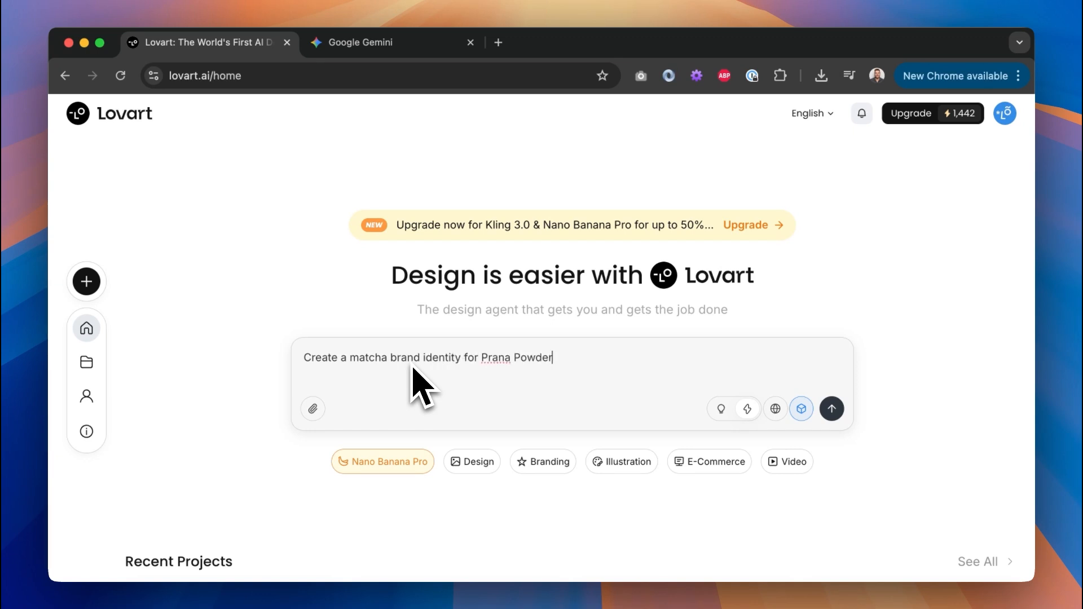
Copy "It should appeal yuppie pilates/yoga girls." from the first Gemini message and append it to the Lovart prompt.
click(395, 42)
scroll(559, 254, up, 10)
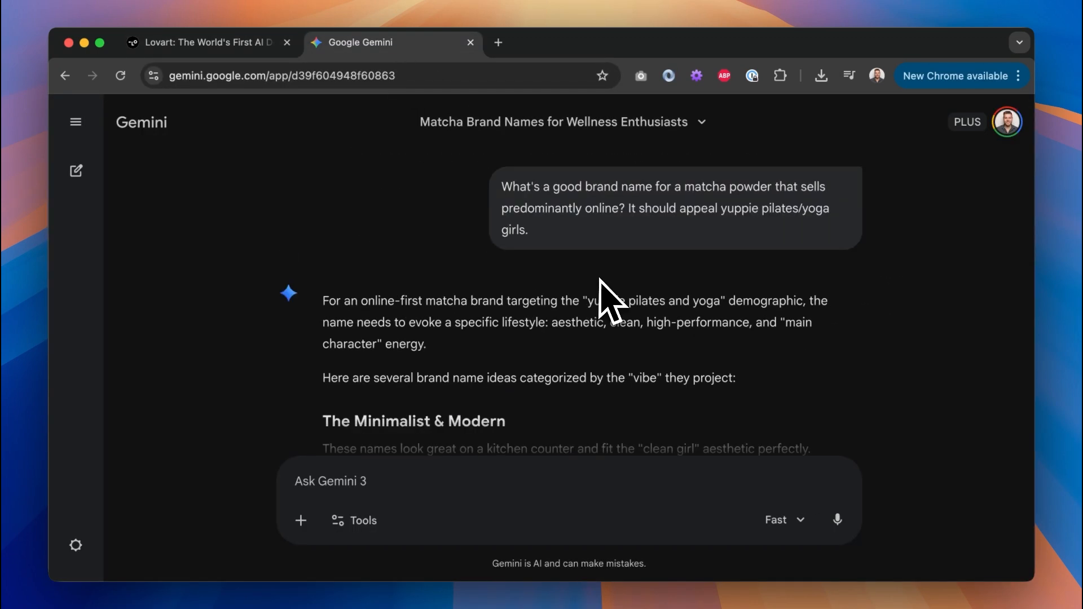
drag(632, 215, 674, 261)
click(628, 211)
drag(628, 210, 653, 261)
click(203, 42)
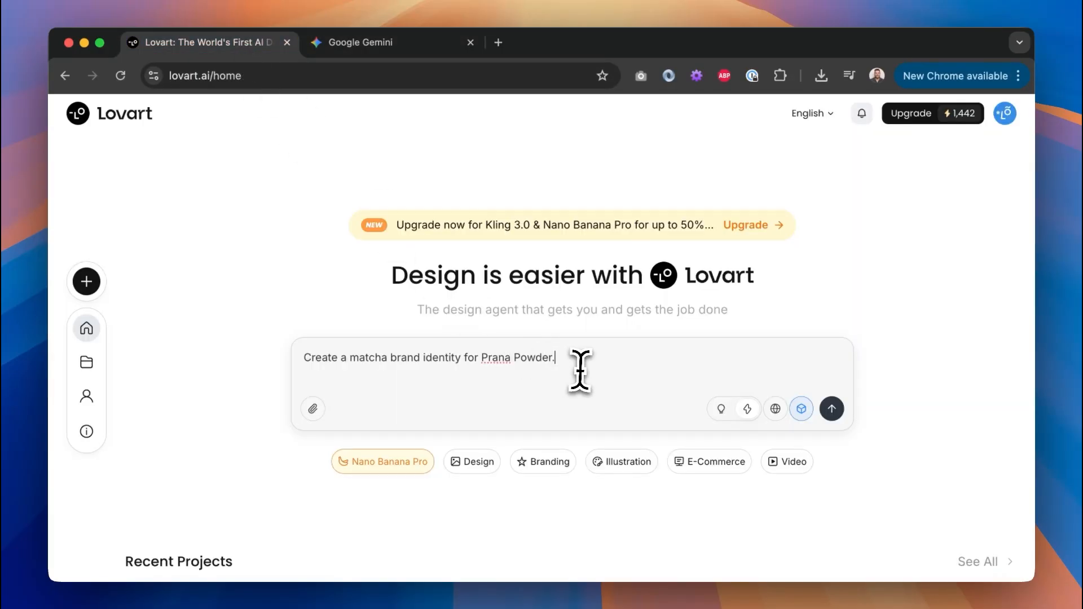
key(super+v)
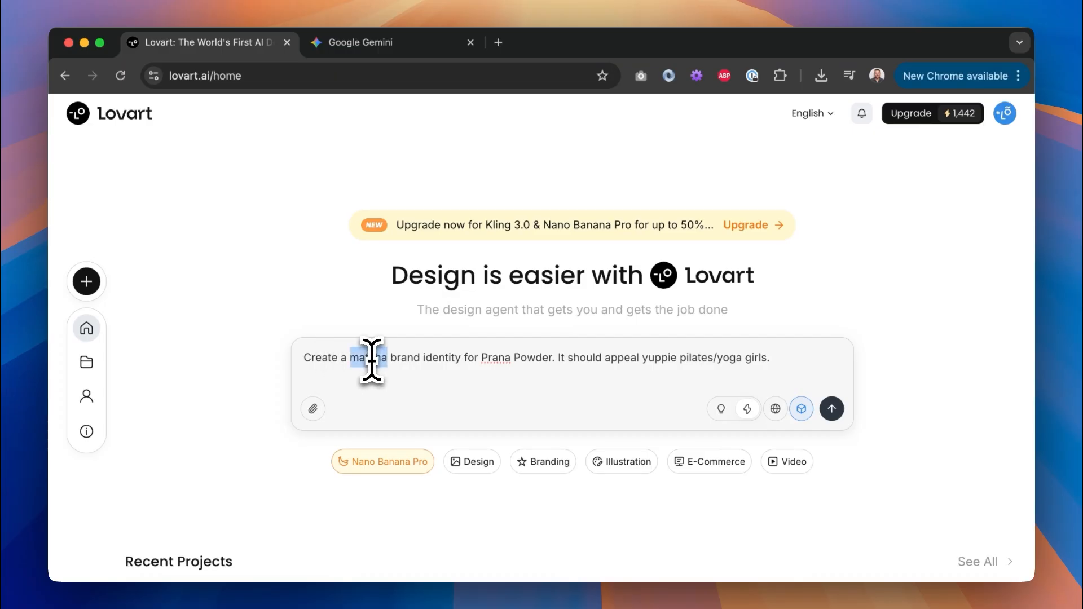
Check the brand name and target audience wording in the Prana Powder prompt and submit it.
drag(481, 358, 545, 364)
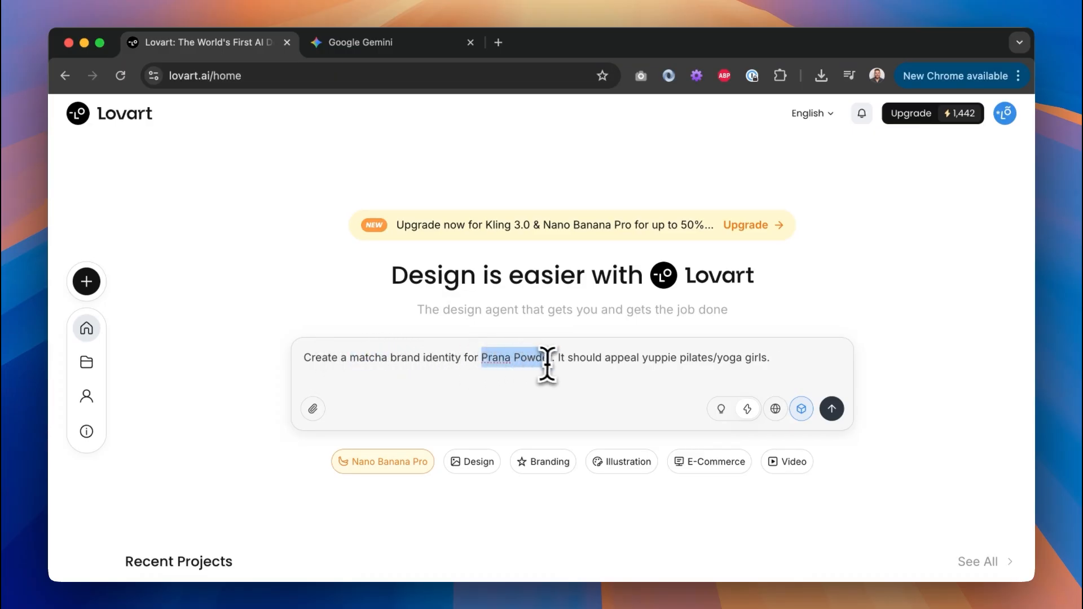
click(609, 363)
drag(642, 357, 798, 361)
click(798, 361)
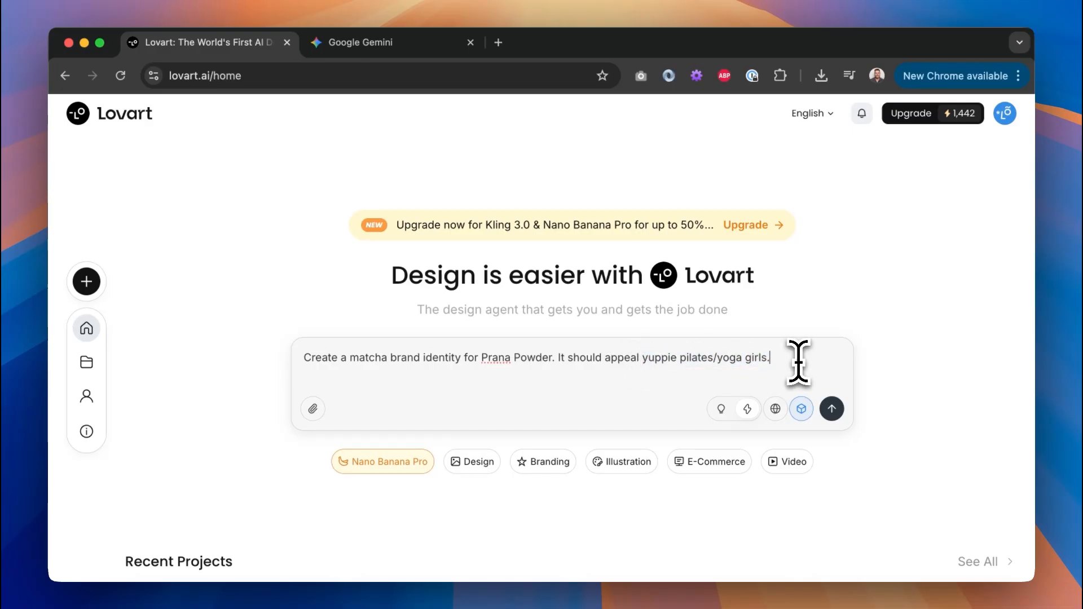
key(Return)
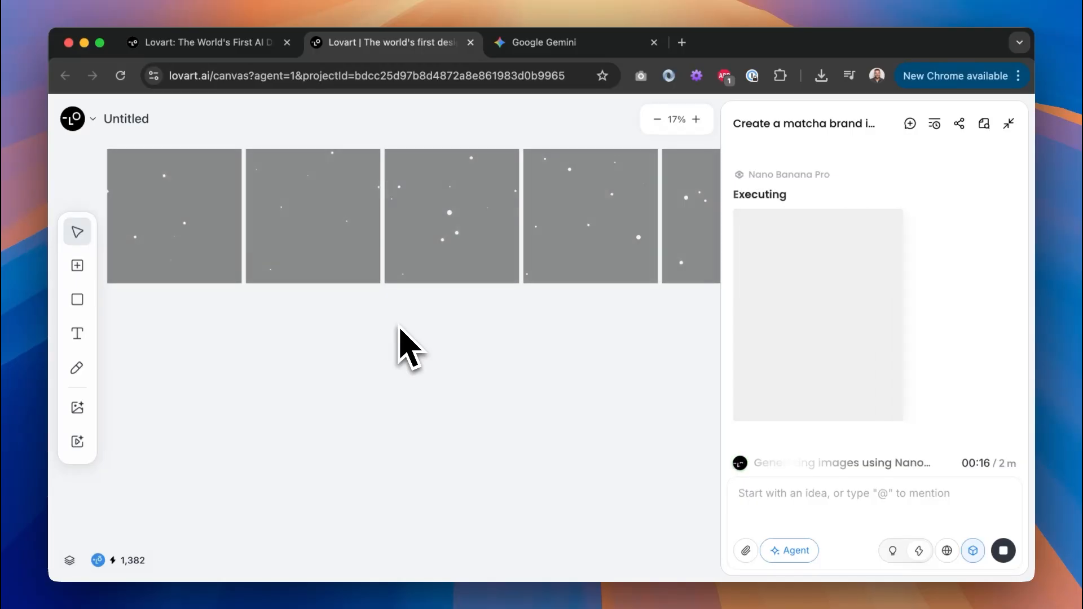
Follow the image generation in the chat and read through the agent's reply about the brand identity package.
scroll(833, 175, up, 5)
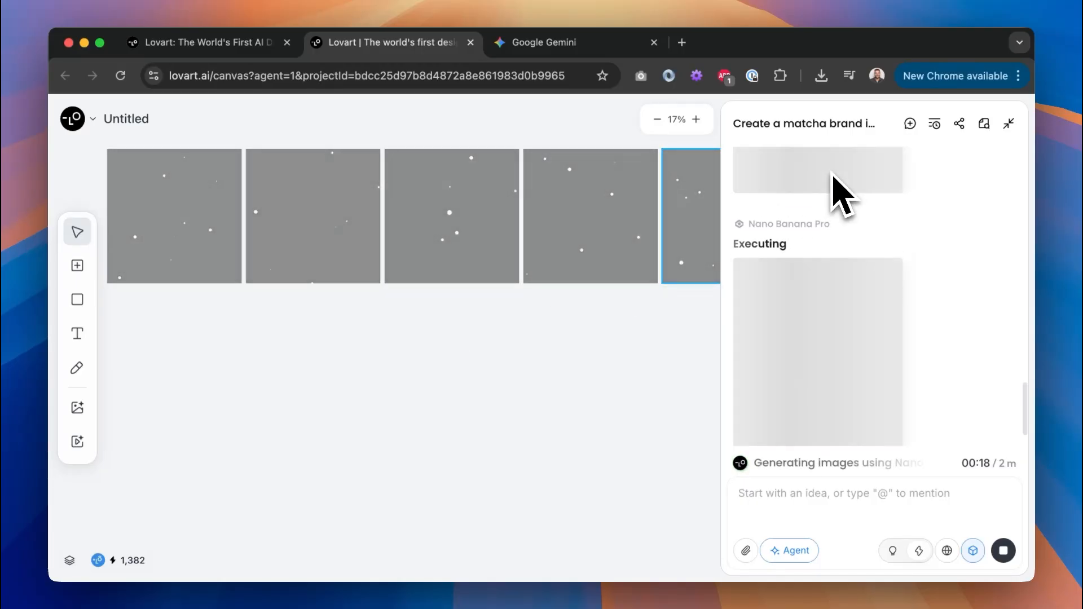
scroll(833, 175, up, 5)
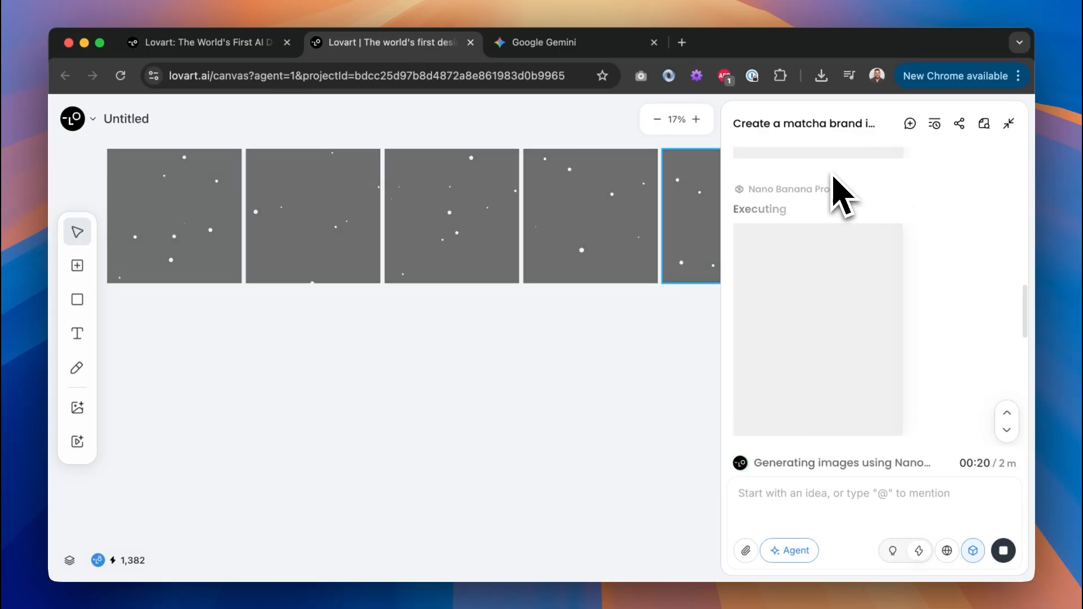
scroll(833, 176, down, 8)
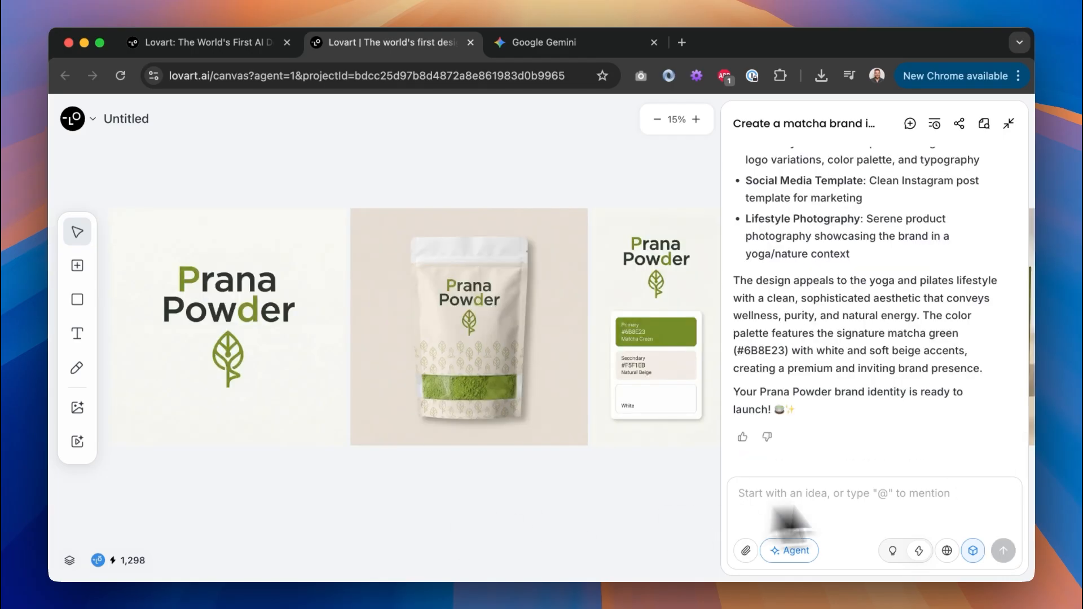
scroll(925, 443, up, 10)
scroll(928, 452, up, 5)
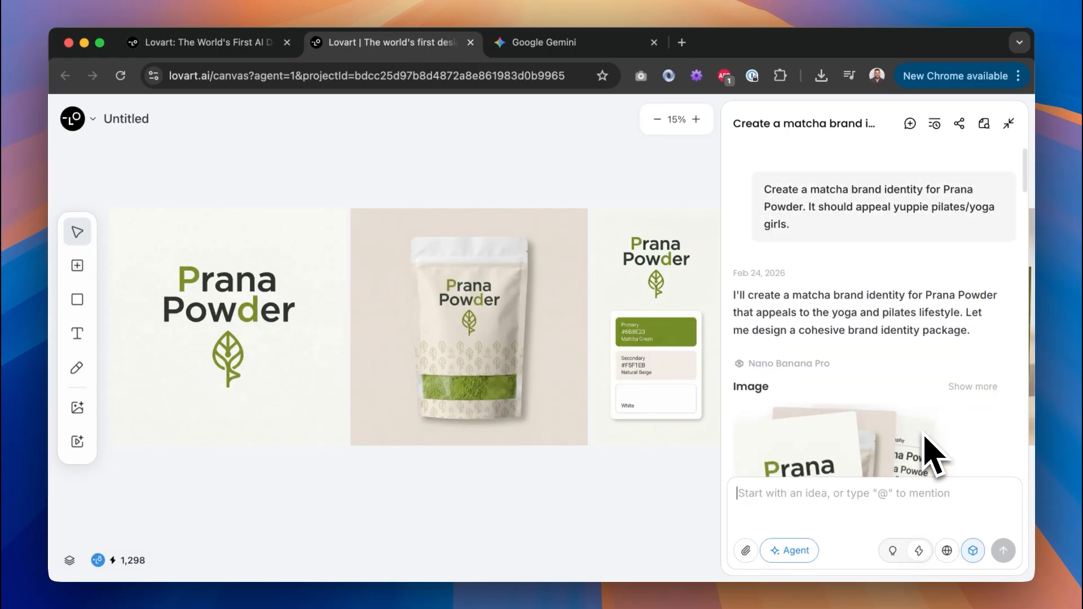
scroll(964, 333, down, 15)
scroll(970, 339, down, 10)
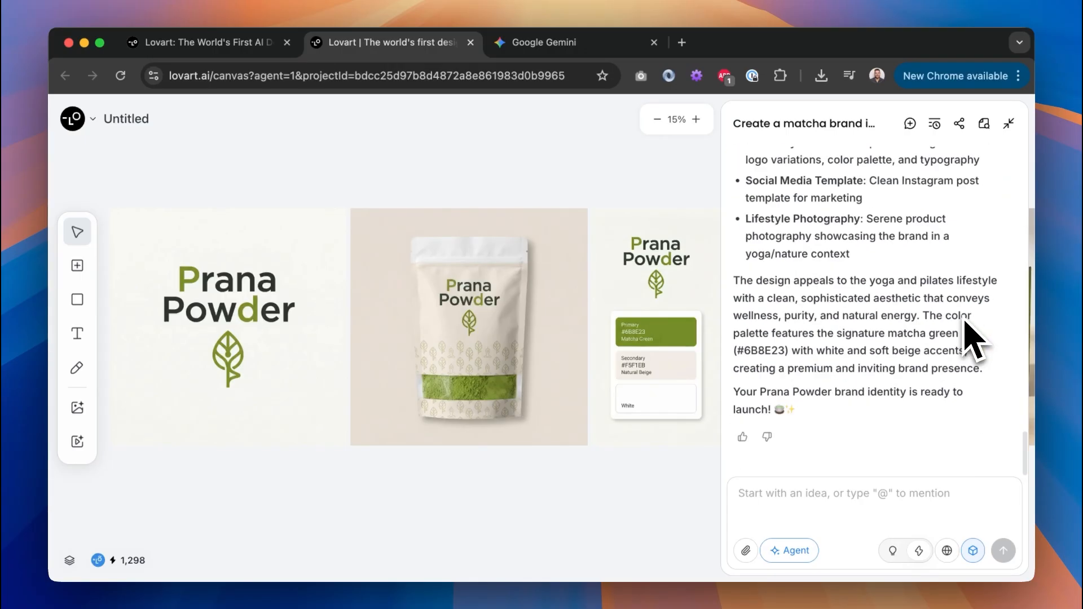
Browse the generated brand images from the logo and pouch through the style guide and social templates to the lifestyle photo.
scroll(407, 496, left, 2)
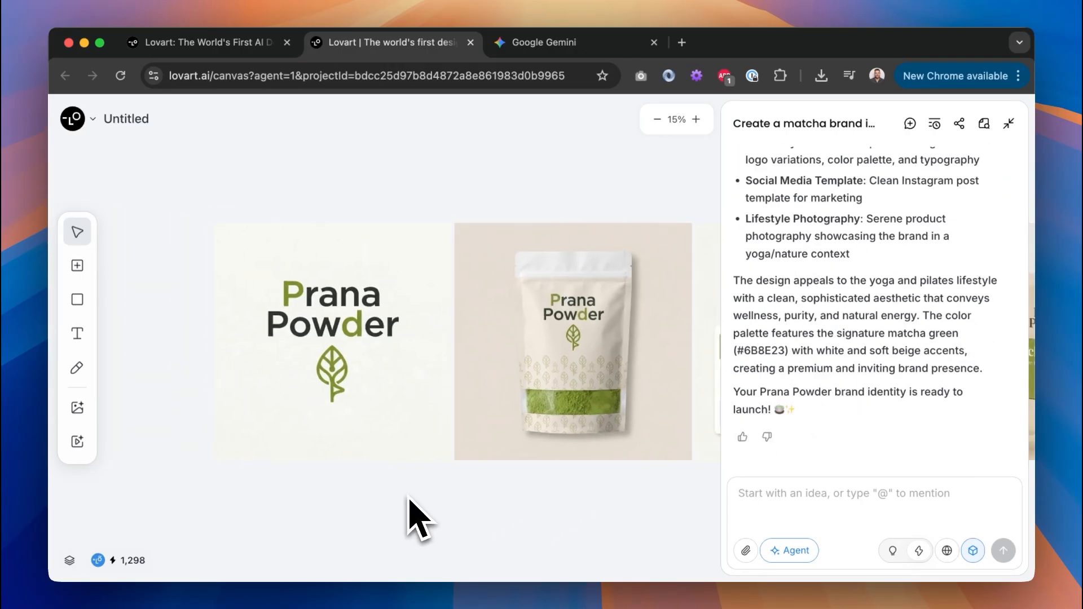
scroll(408, 497, right, 2)
scroll(410, 515, right, 5)
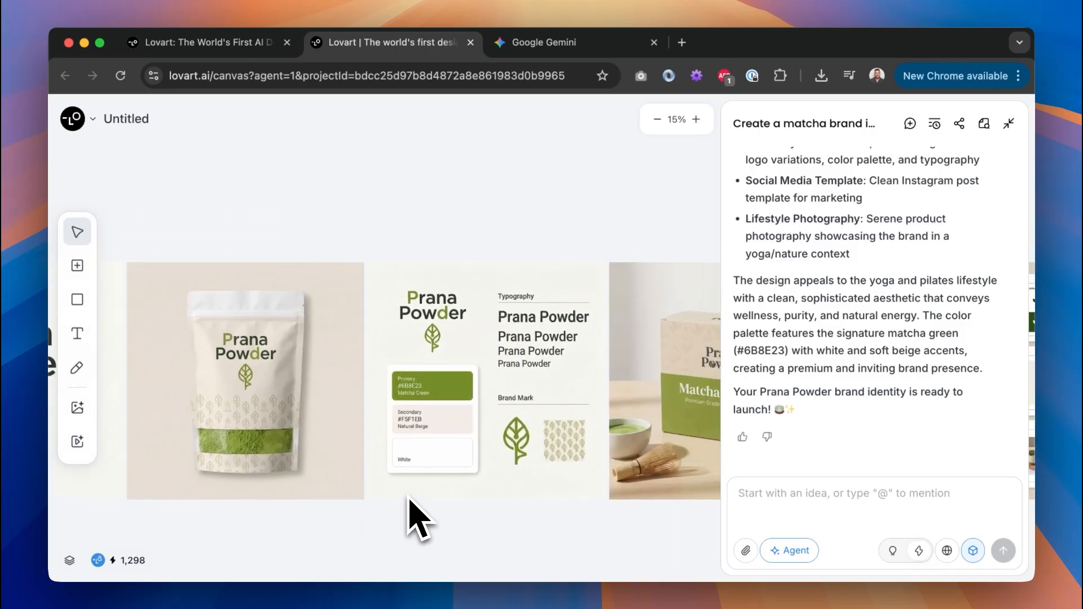
scroll(416, 448, left, 6)
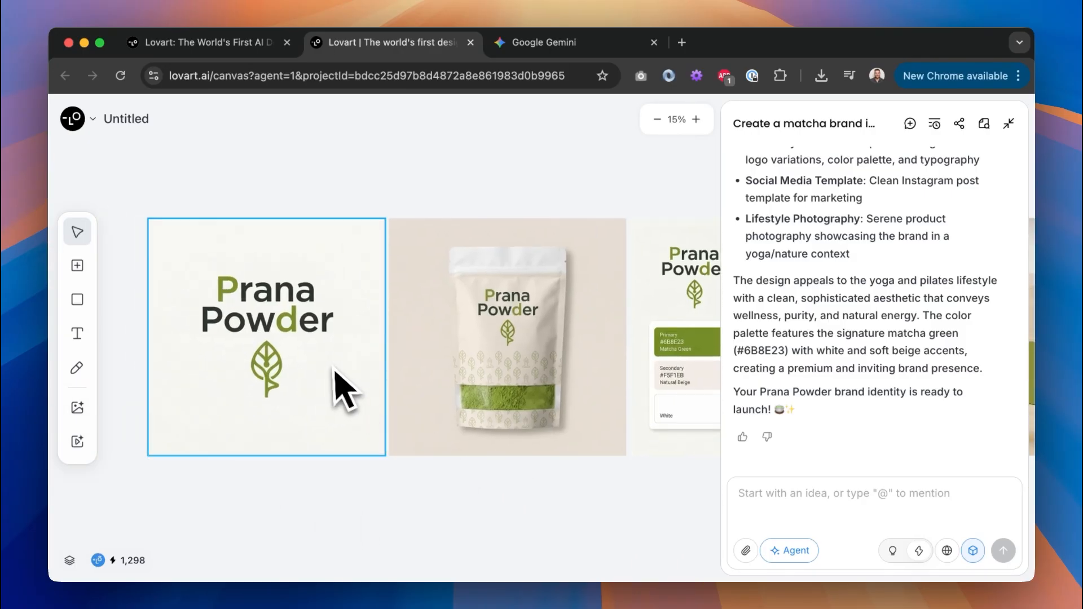
scroll(339, 372, right, 10)
scroll(508, 390, right, 10)
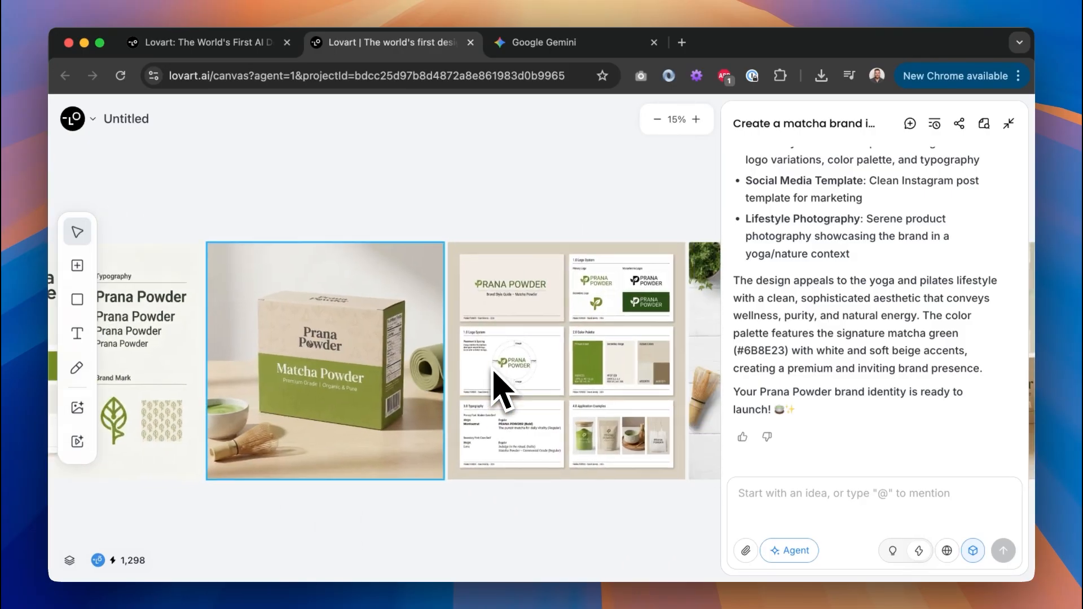
scroll(613, 375, right, 5)
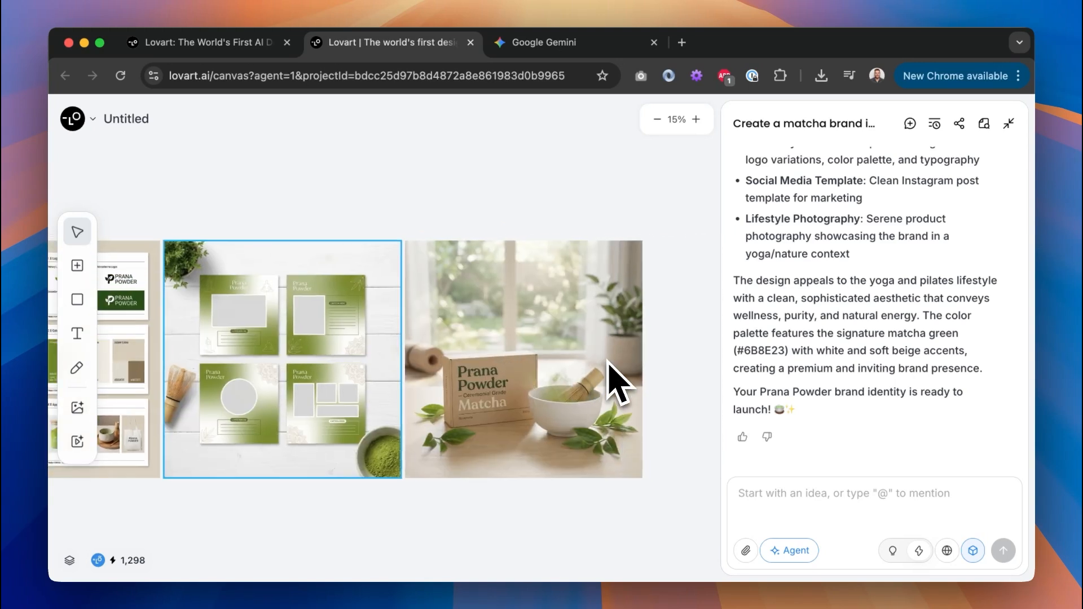
Go back over the generated images, comparing the packaging box, pouch, colour and typography sheet, and lifestyle photo.
scroll(505, 401, left, 2)
scroll(493, 406, right, 5)
scroll(493, 415, left, 10)
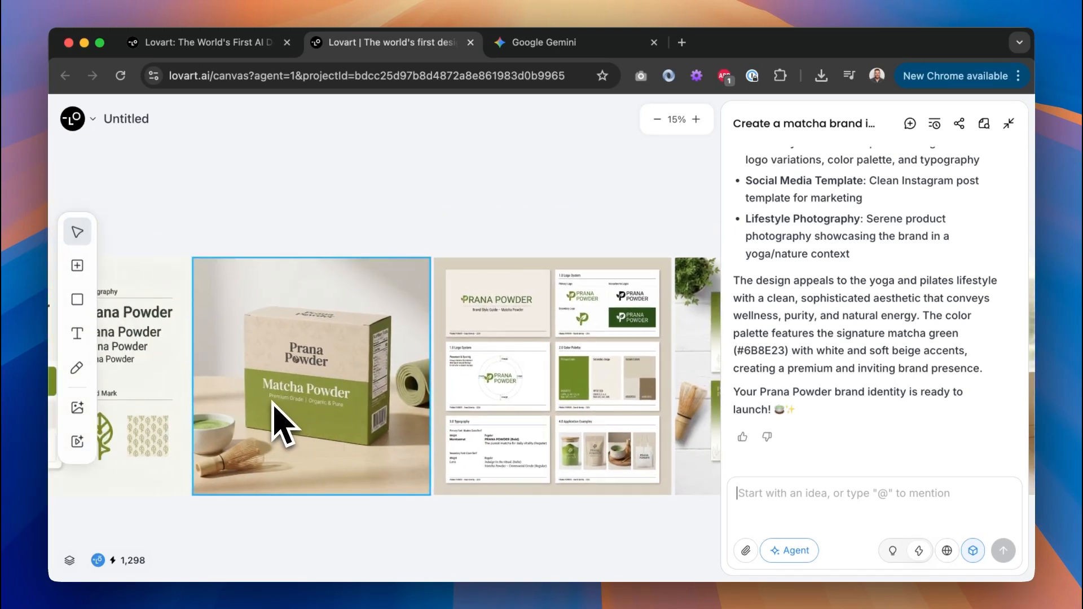
scroll(277, 426, left, 10)
scroll(237, 400, left, 1)
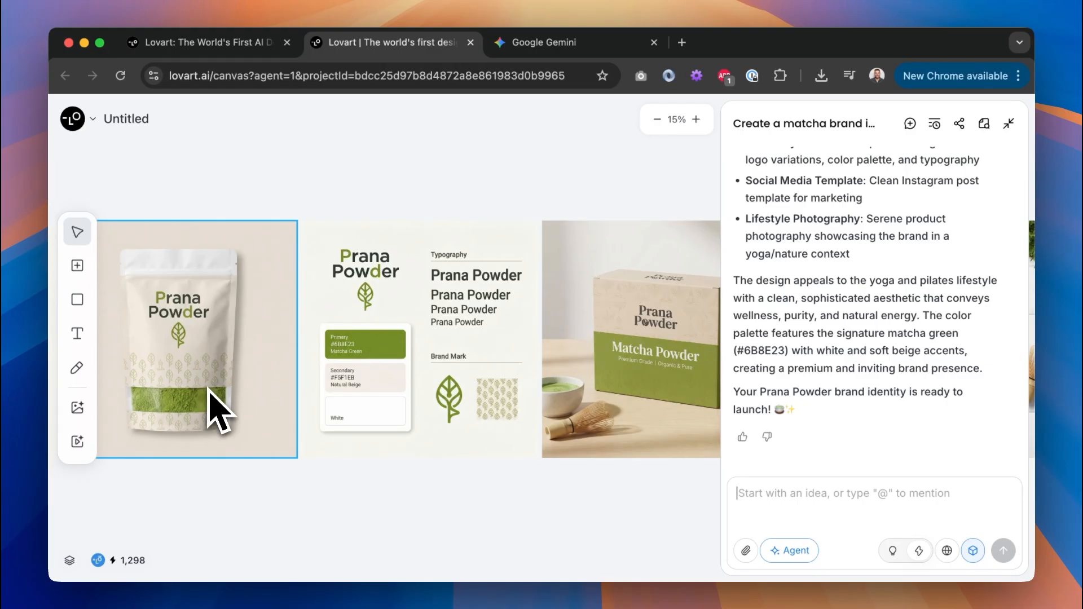
scroll(555, 423, right, 15)
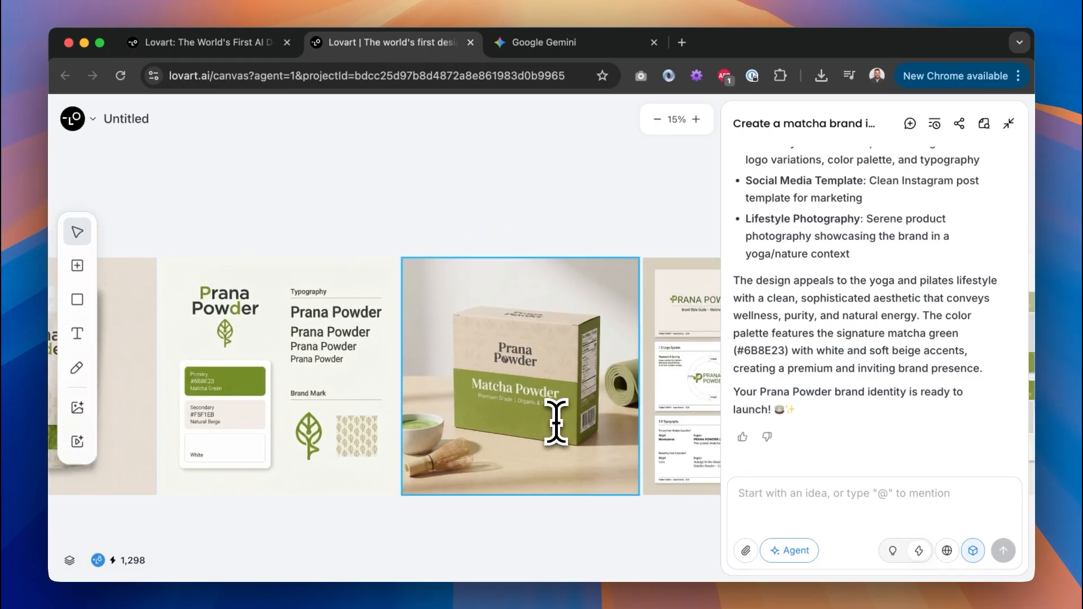
scroll(556, 423, right, 5)
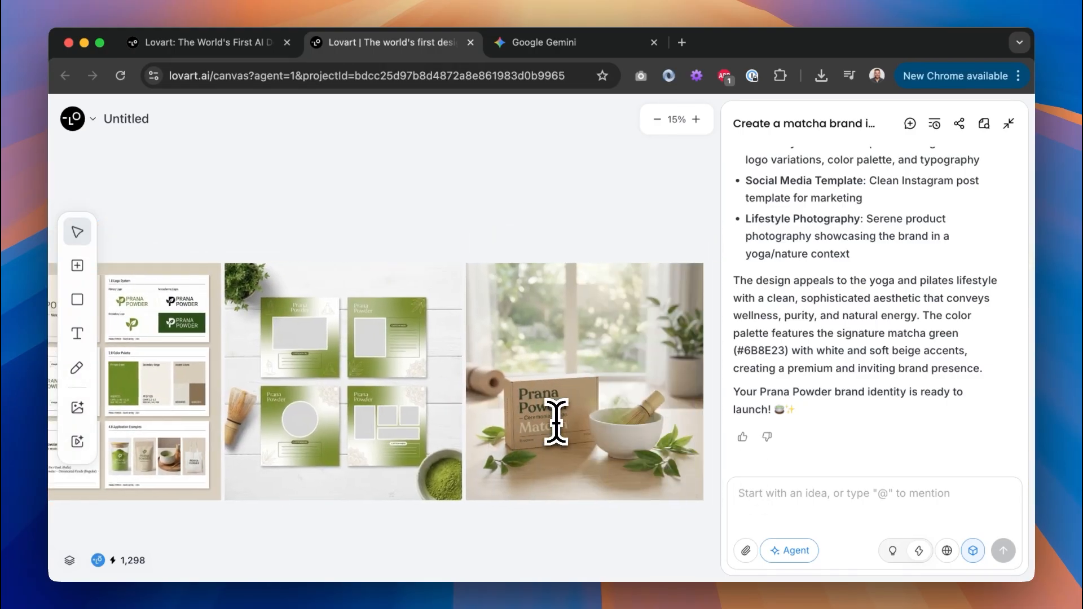
scroll(556, 424, left, 6)
scroll(556, 423, down, 2)
scroll(556, 423, left, 6)
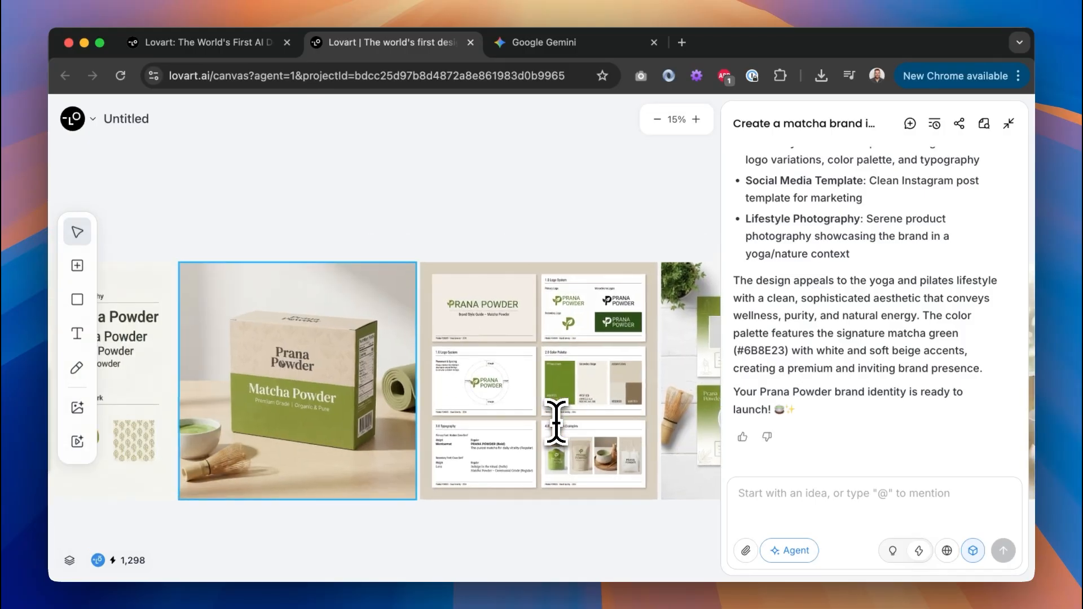
Inspect the logo lettering and background pattern on the Matcha Powder box up close.
scroll(429, 390, up, 10)
scroll(423, 339, up, 2)
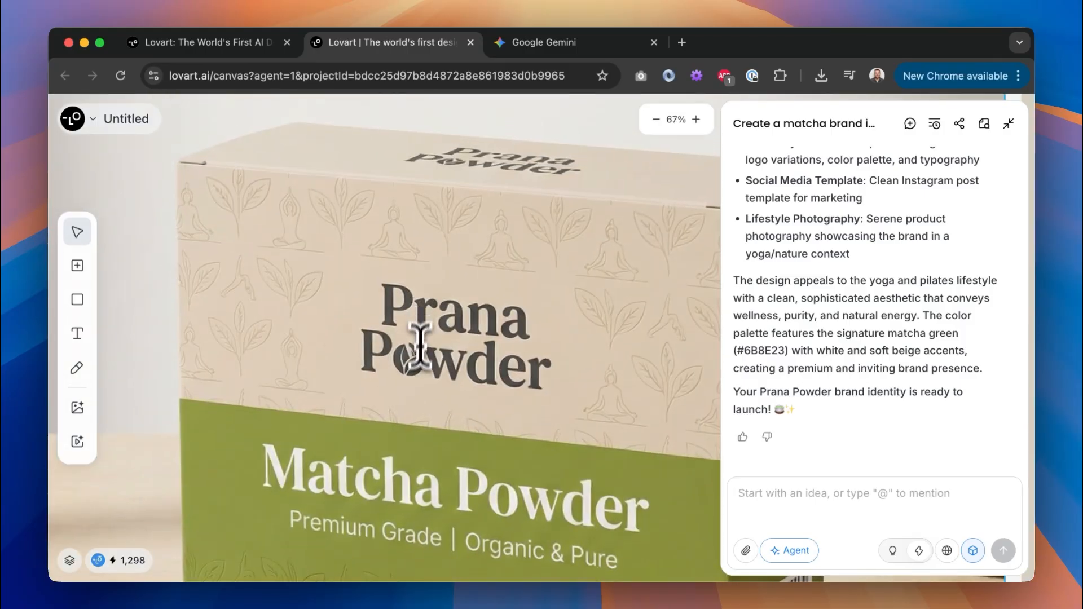
scroll(413, 364, down, 5)
scroll(413, 365, down, 2)
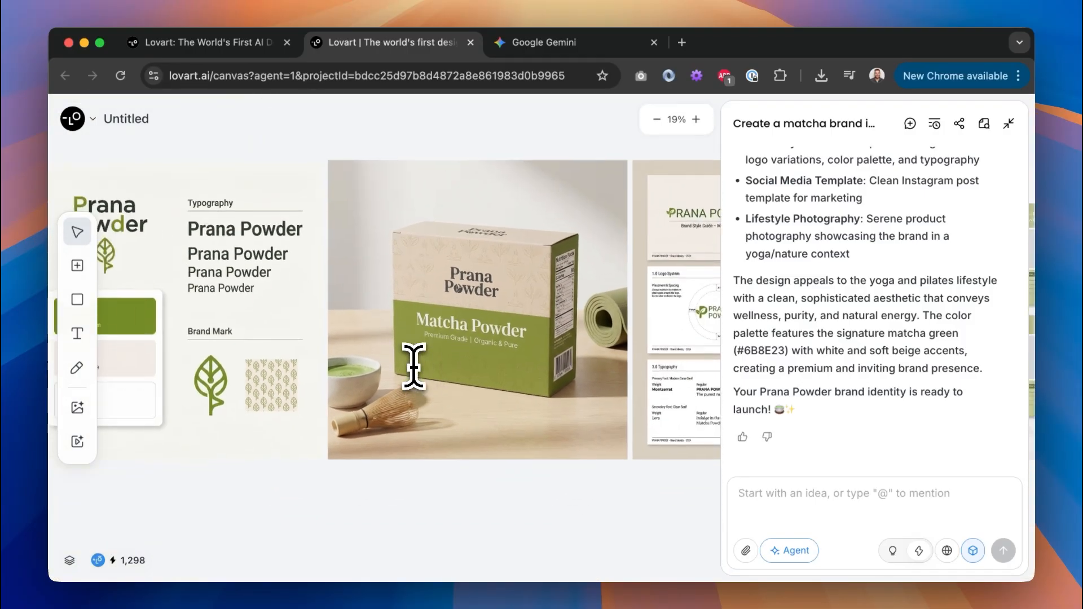
Select the standalone Prana Powder logo image as the reference for the next chat message.
scroll(414, 365, left, 8)
scroll(503, 308, down, 1)
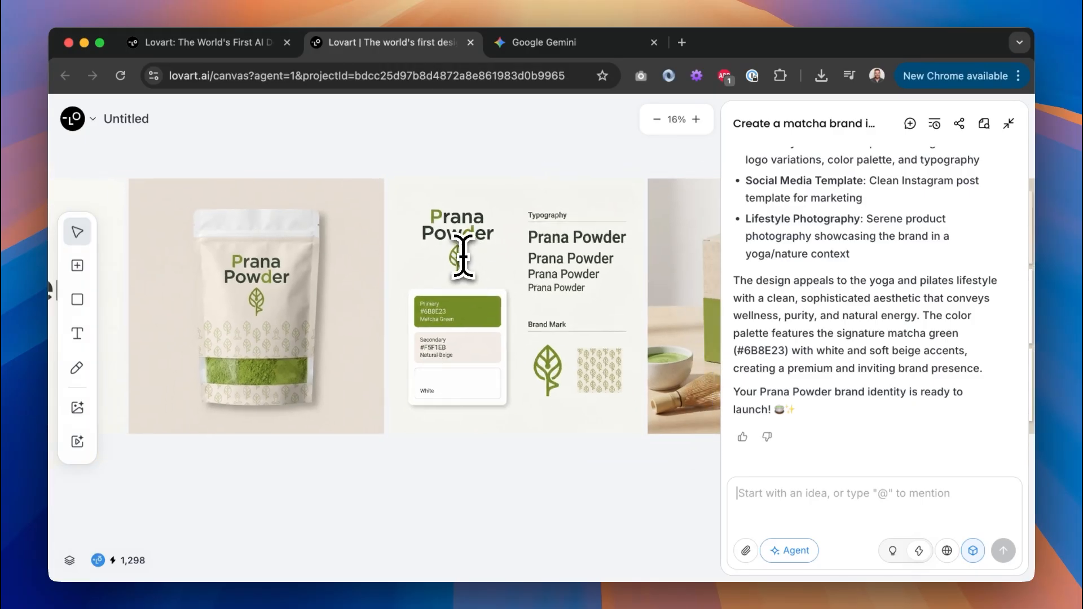
scroll(459, 254, left, 5)
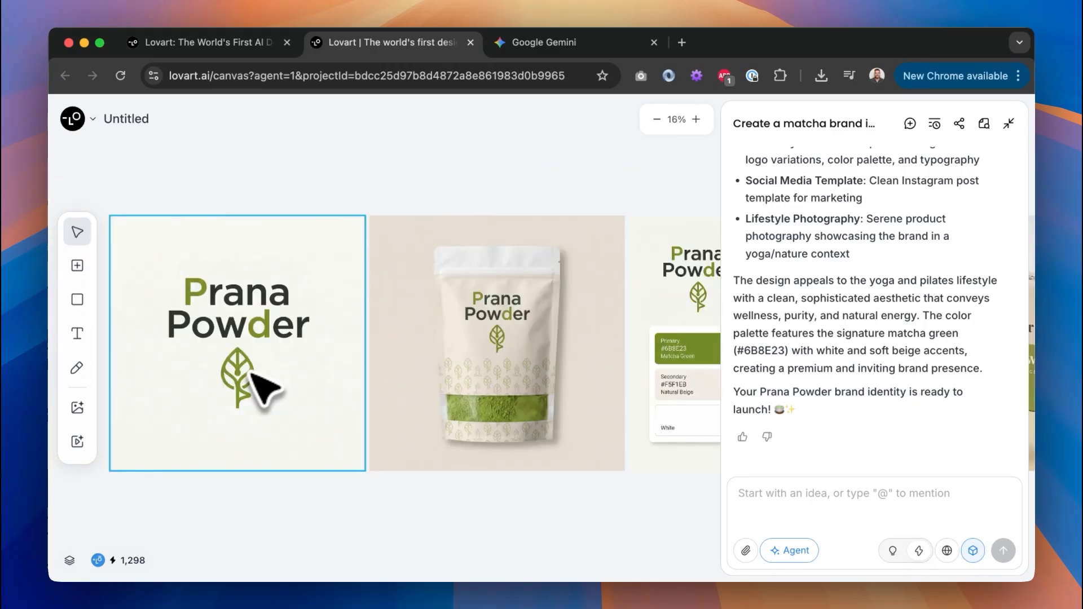
click(240, 379)
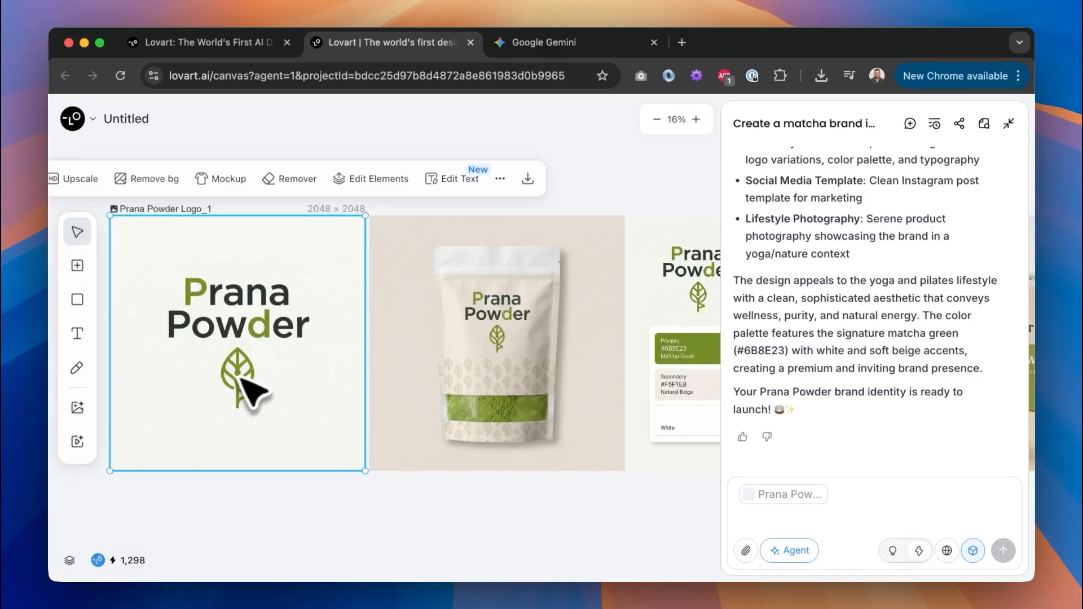
scroll(249, 343, left, 3)
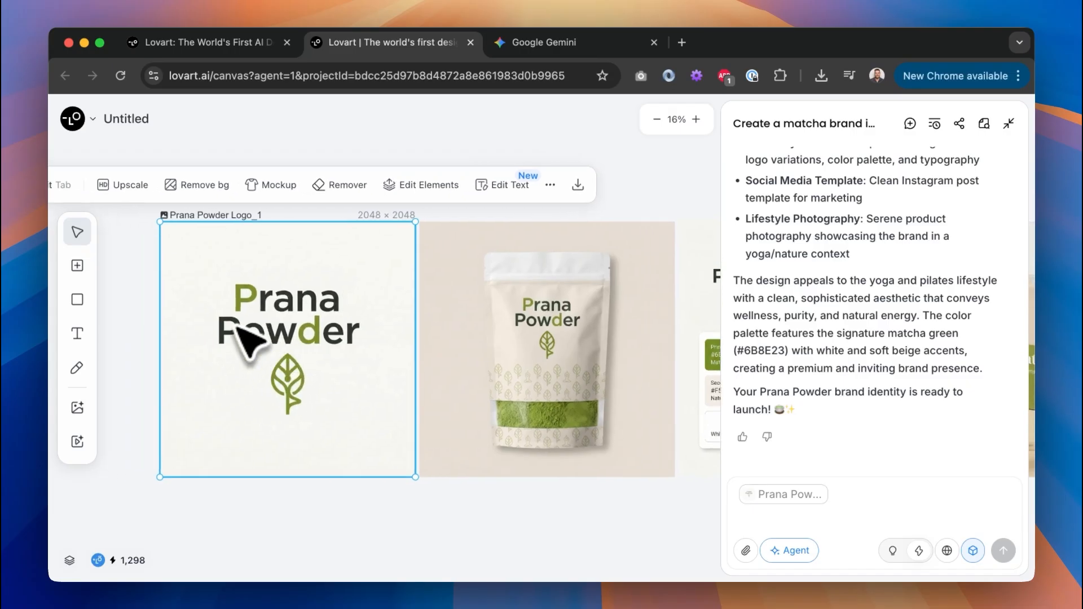
Send feedback liking the logo mark, rejecting the basic font and differently coloured P and D, requesting mark and name on one line, and suggesting a change to 'powder'.
click(834, 496)
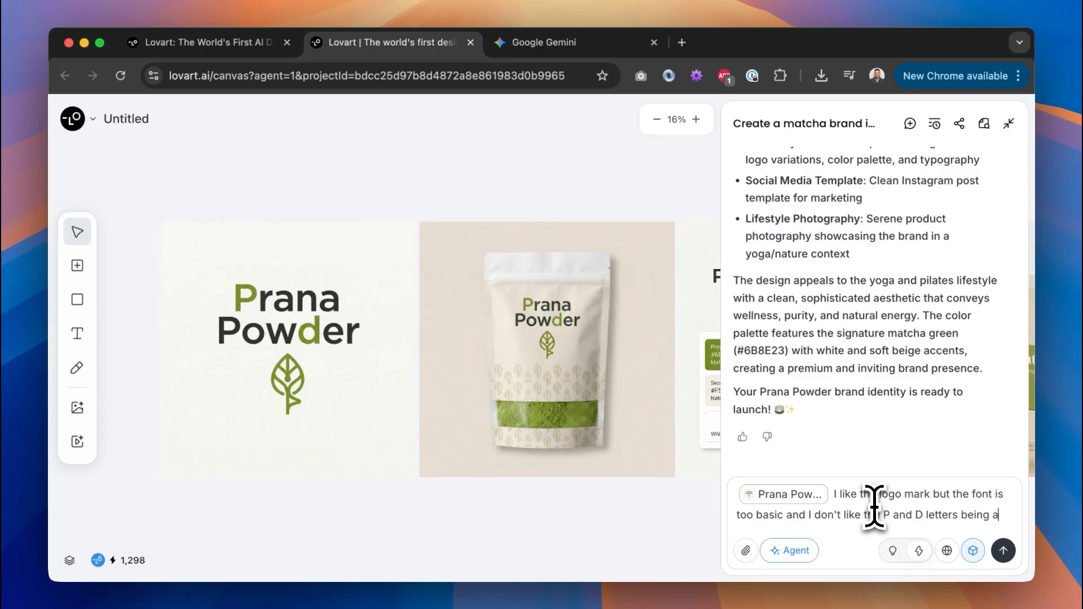
text(dif)
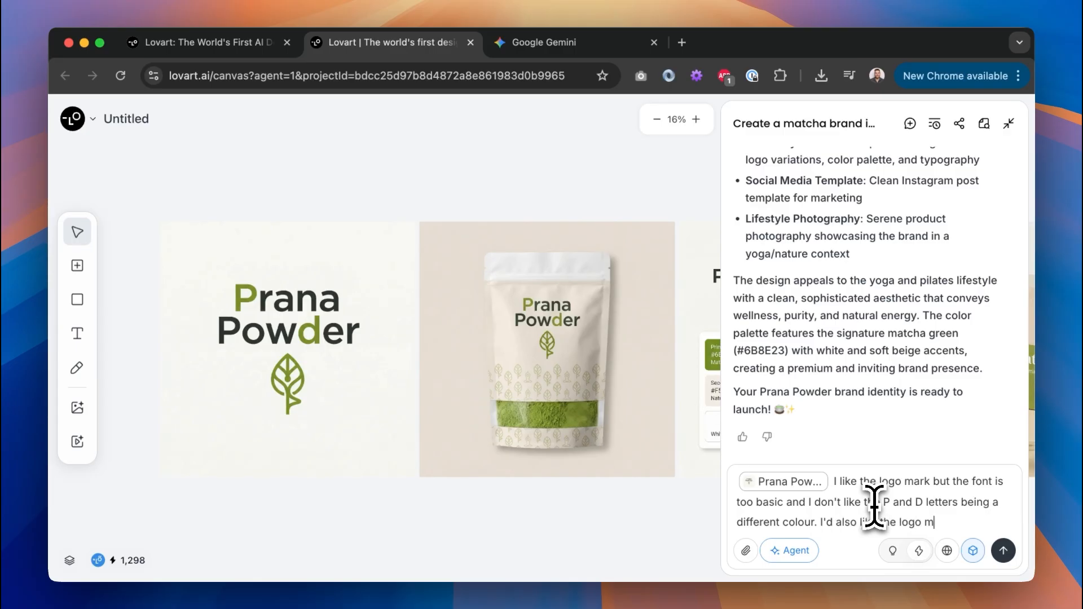
text(d n)
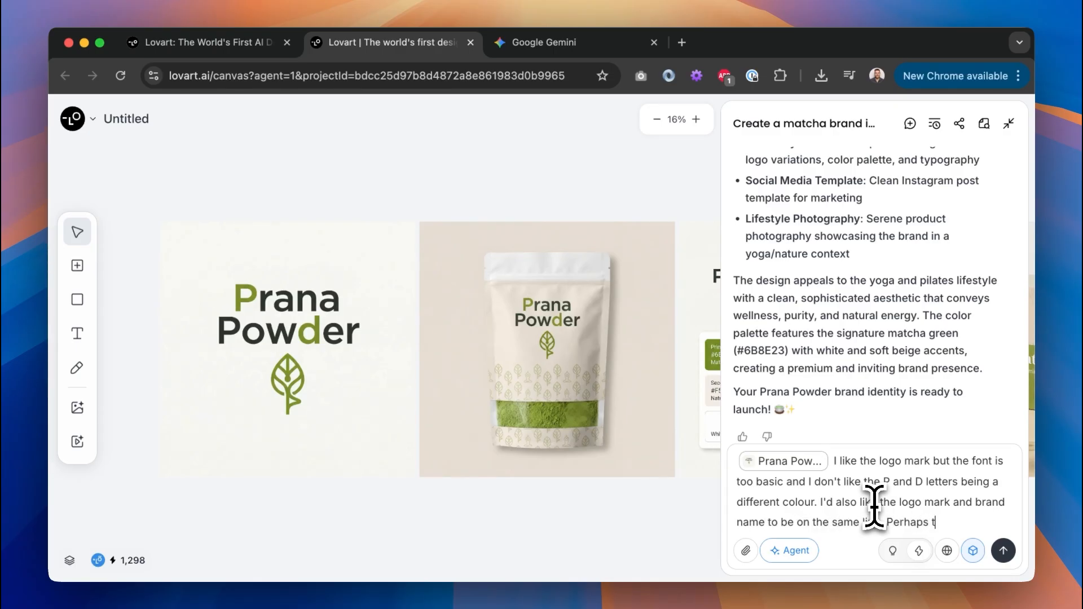
text(er' ca)
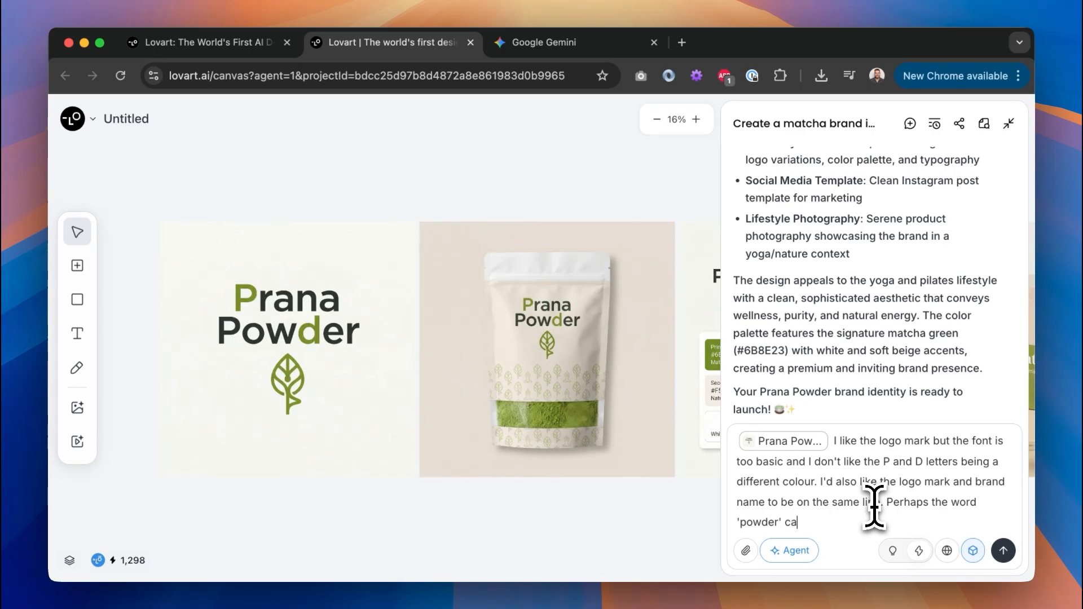
text(r)
key(Return)
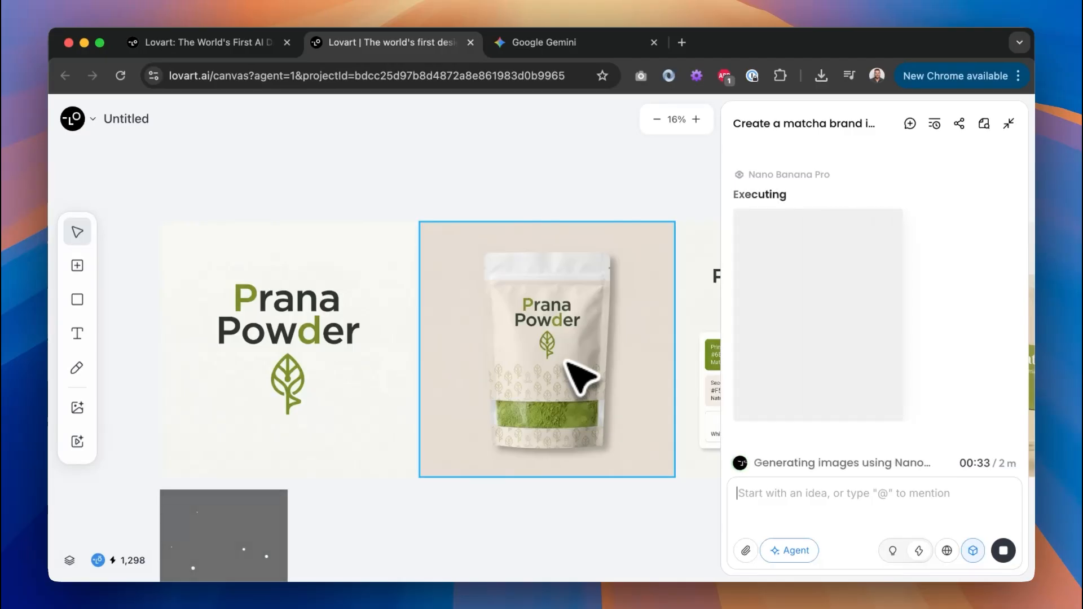
Check the refined Prana Powder logo and its listed refinements, and select it as the reference for the chat message.
scroll(581, 407, down, 3)
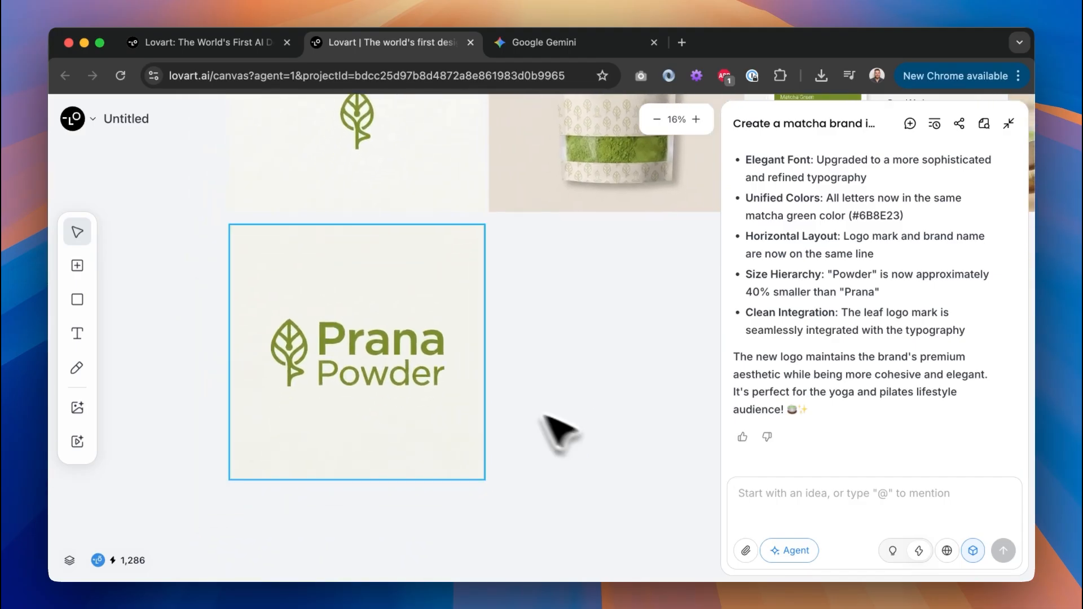
click(417, 416)
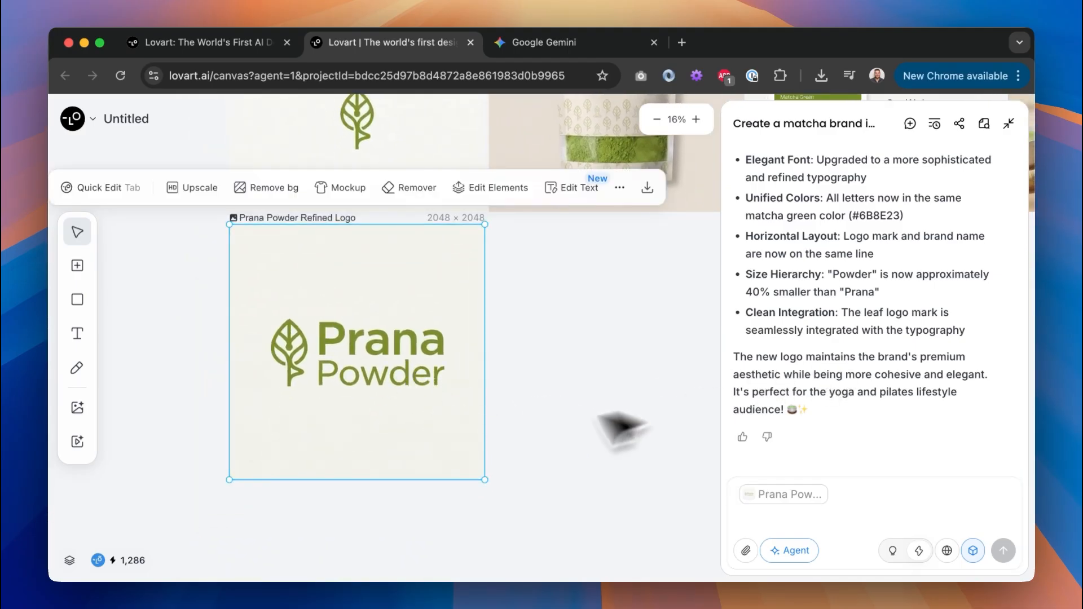
scroll(832, 348, up, 3)
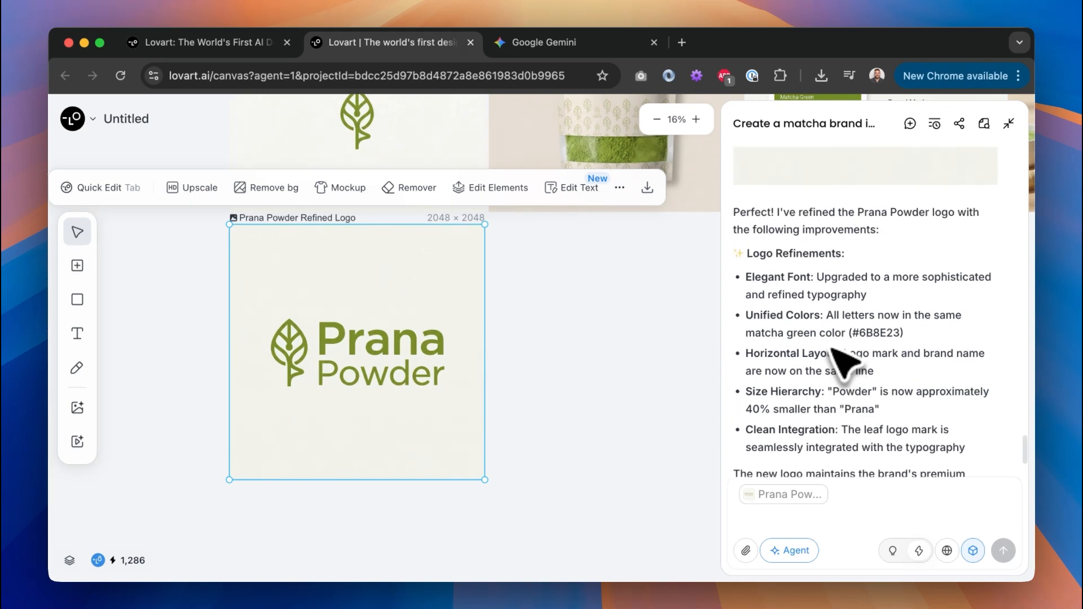
scroll(835, 344, down, 3)
click(844, 314)
click(394, 371)
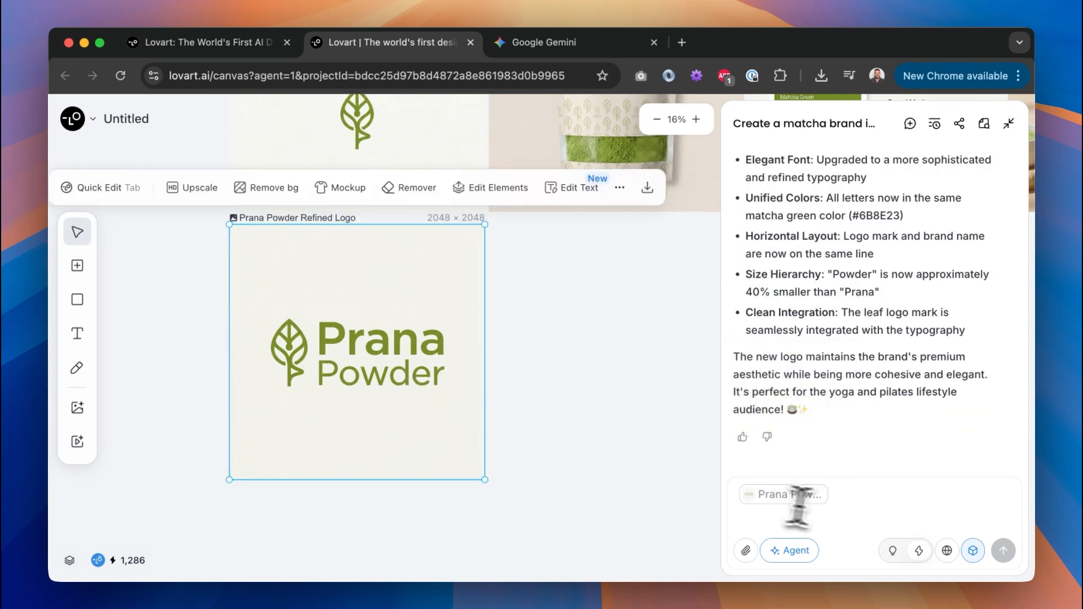
Ask in chat to lock in this image as the brand logo and make all subsequently generated images follow it, and read the reply.
click(862, 502)
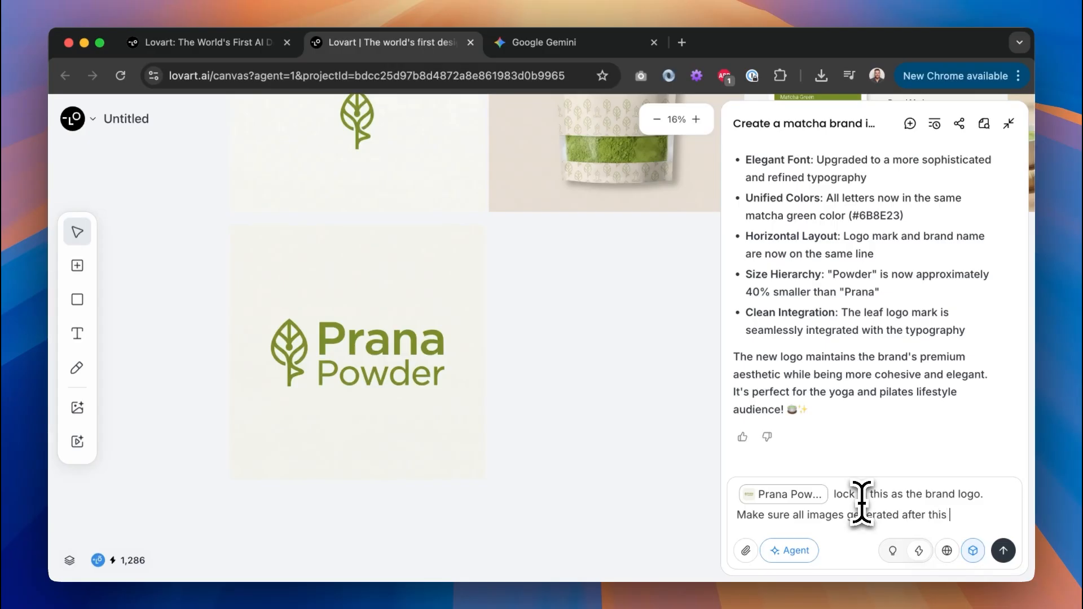
text(this )
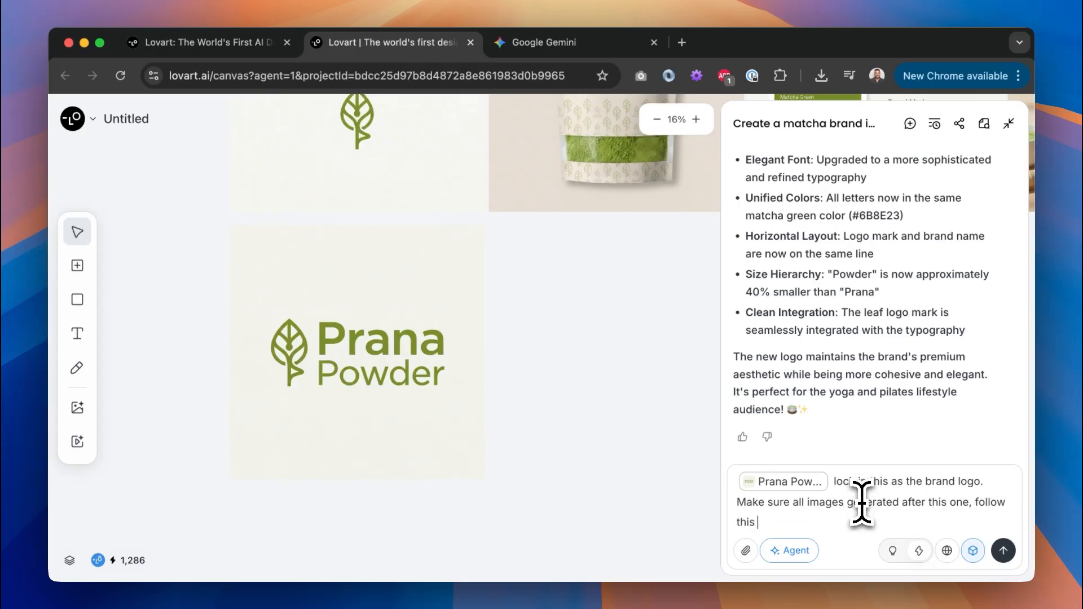
text(logo)
key(Return)
drag(733, 328, 813, 366)
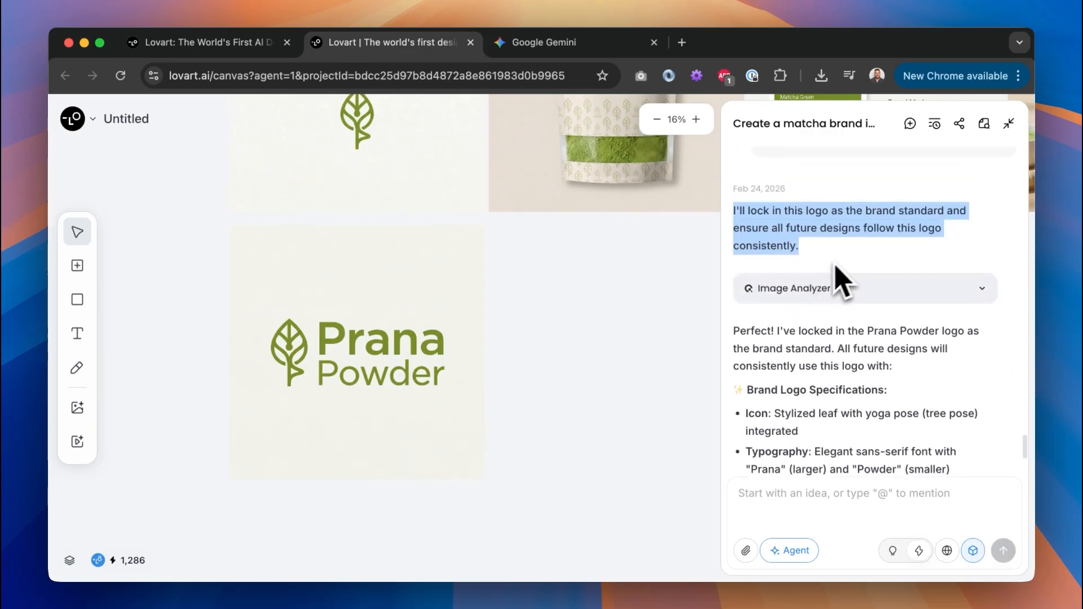
scroll(834, 273, down, 4)
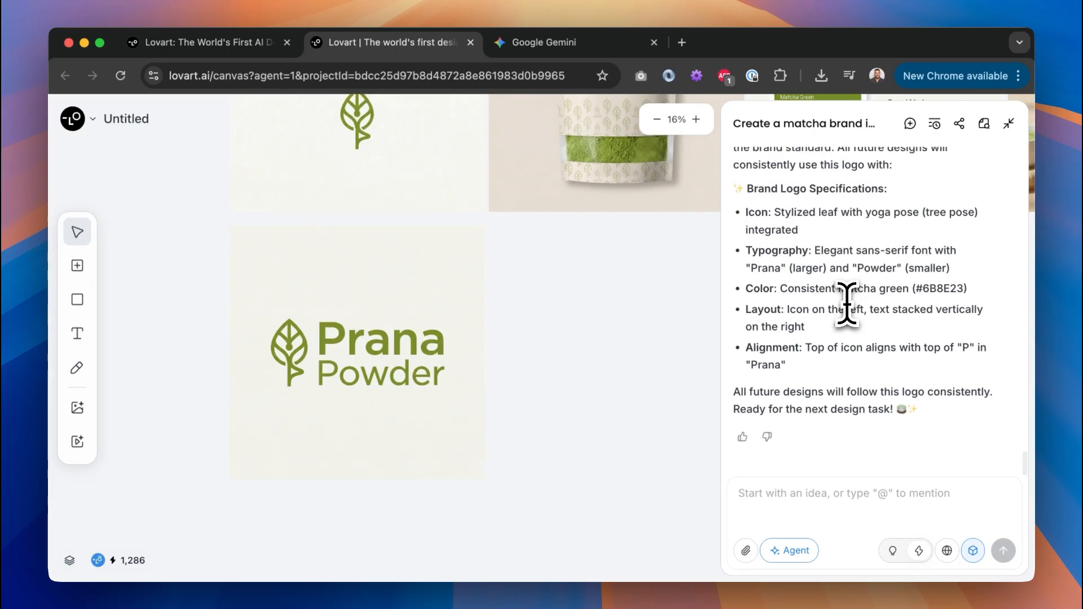
scroll(822, 367, up, 6)
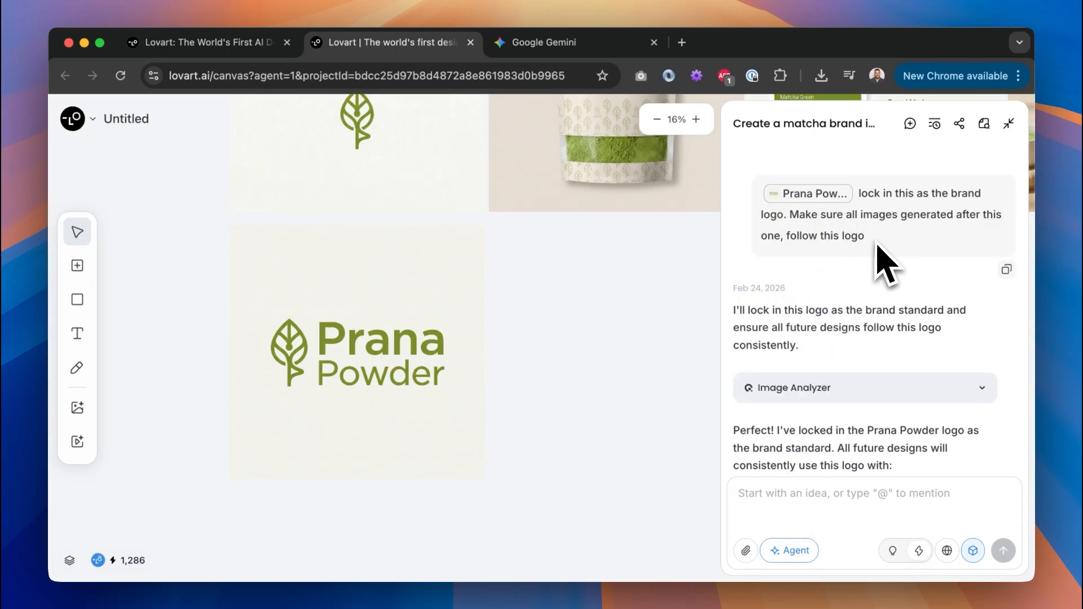
scroll(881, 282, up, 2)
scroll(790, 412, down, 10)
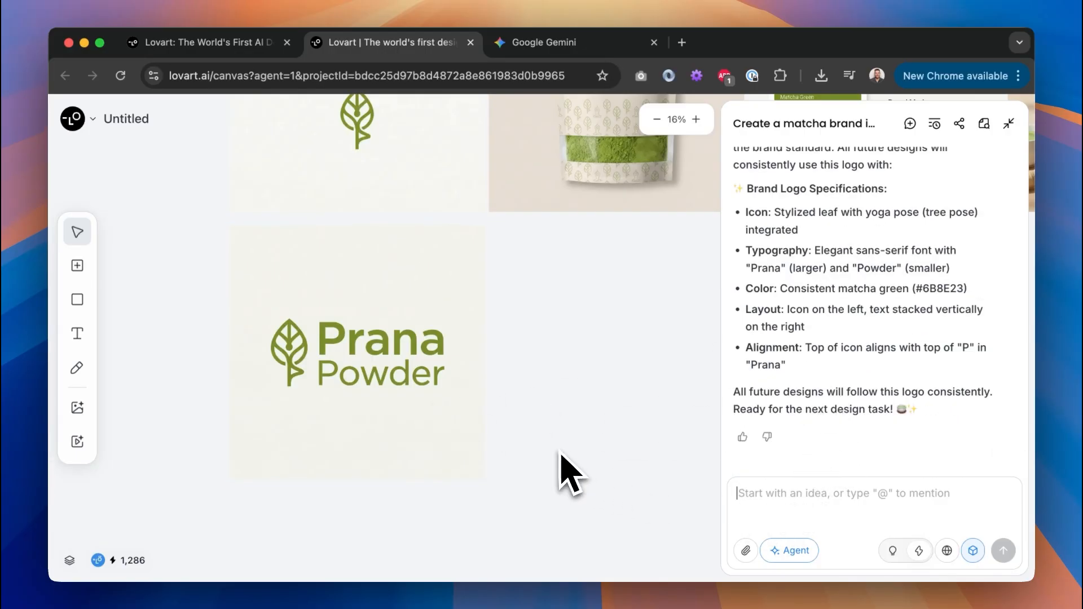
Switch to Finder and create a Desktop folder named Brand Identity - Prana Powder.
key(super+Tab)
click(187, 9)
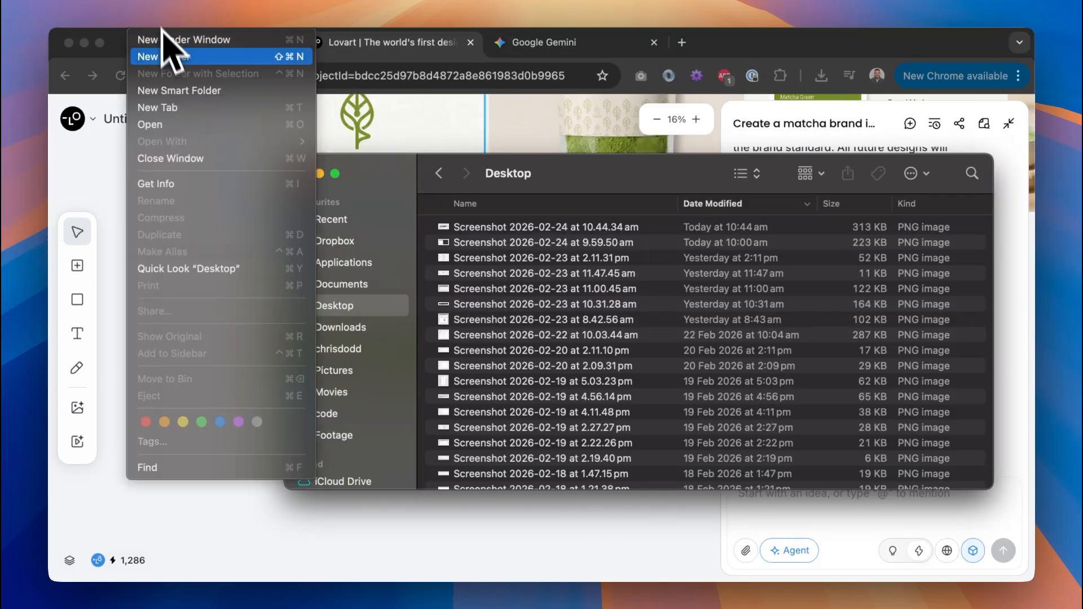
click(172, 71)
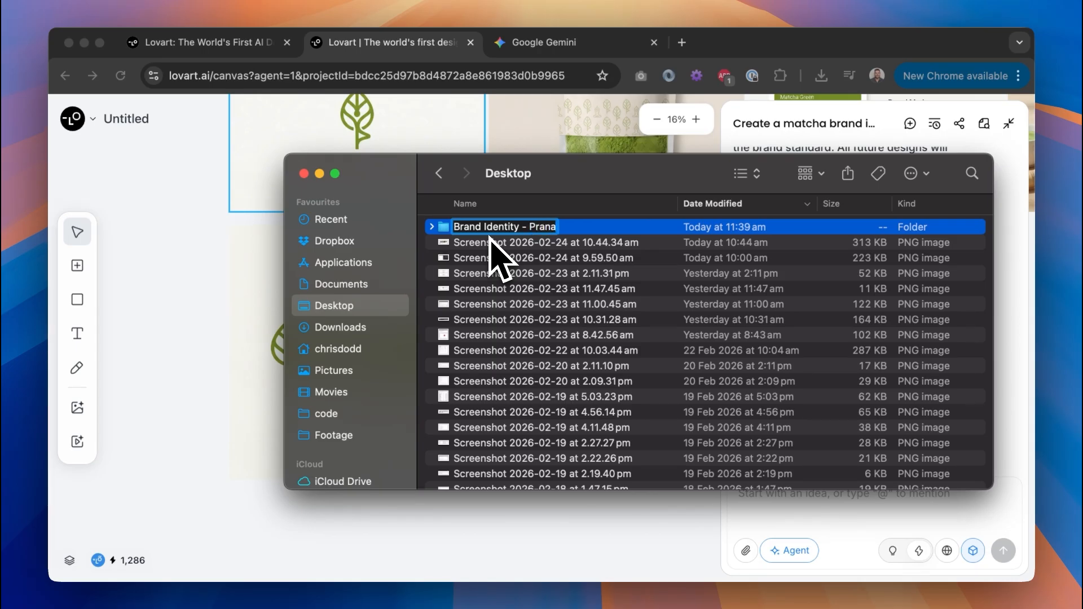
Download the refined logo image into the Brand Identity - Prana Powder folder as Prana Powder Refined Logo.
click(459, 358)
click(649, 192)
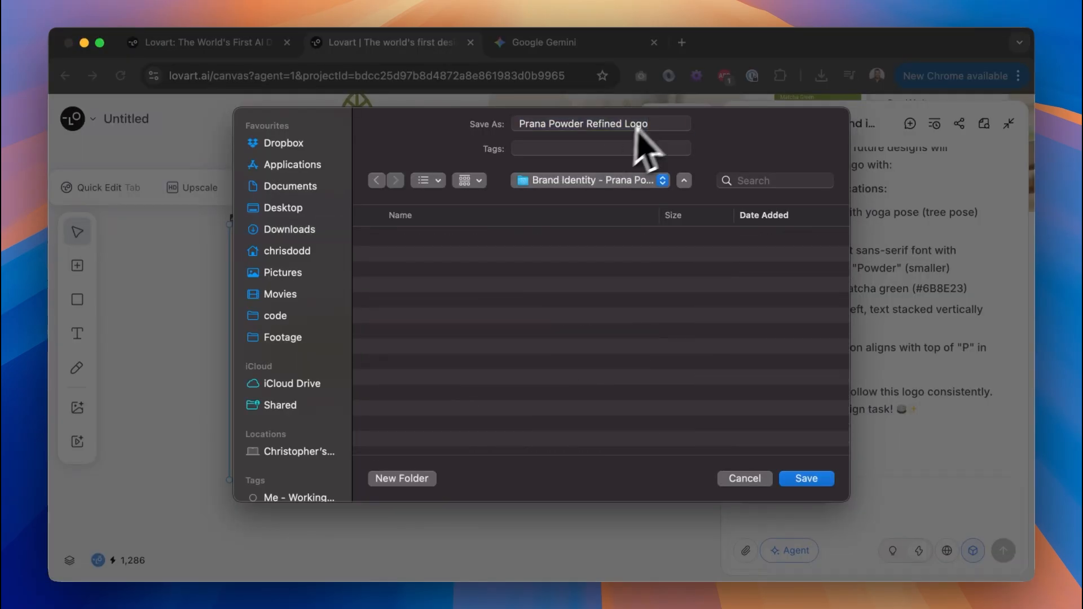
click(675, 125)
drag(674, 125, 475, 125)
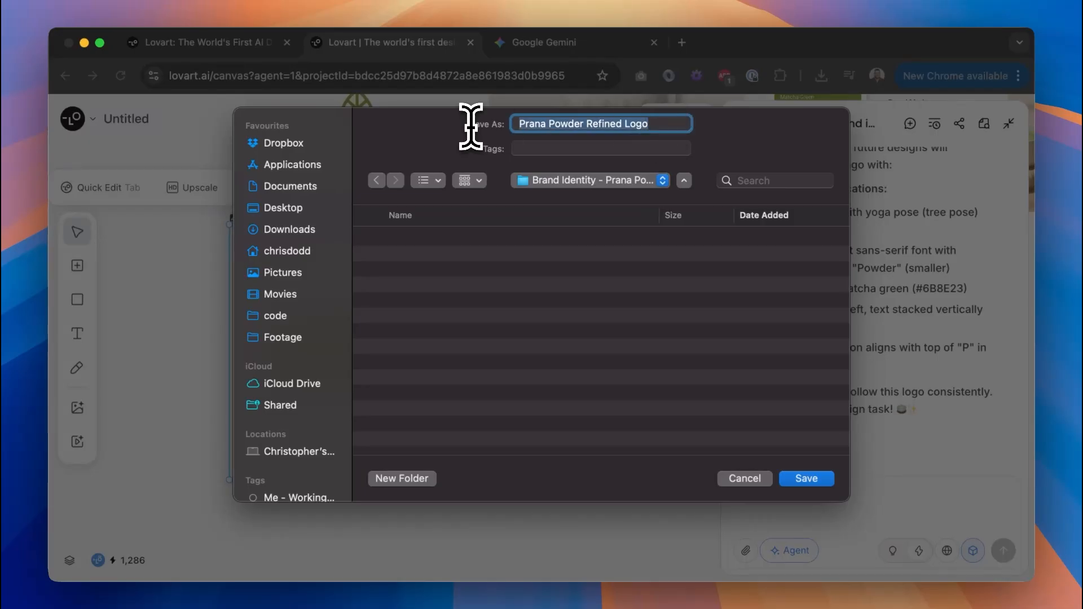
key(Return)
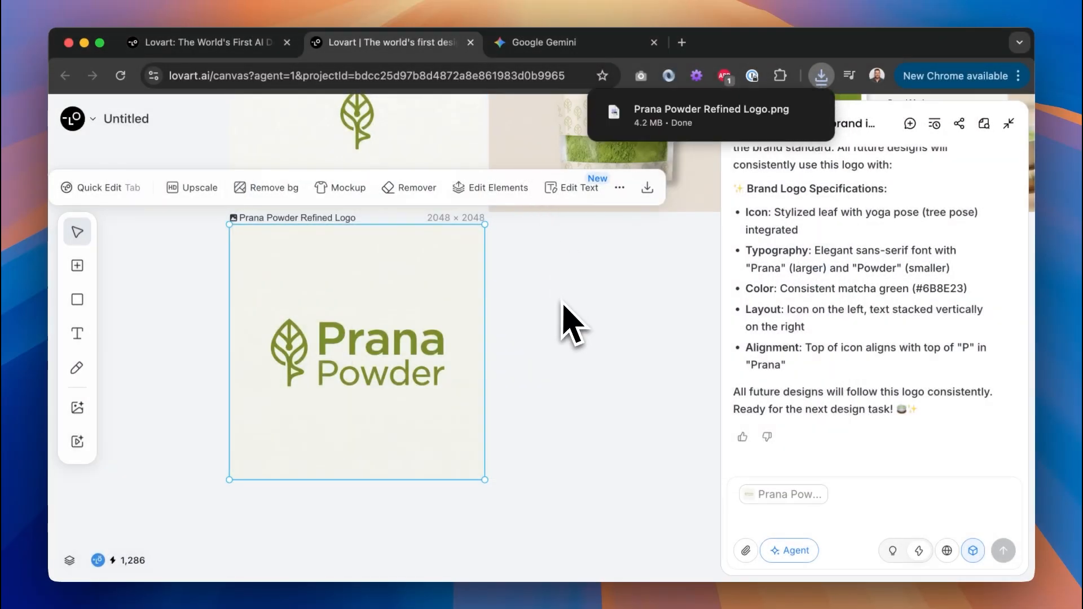
click(599, 350)
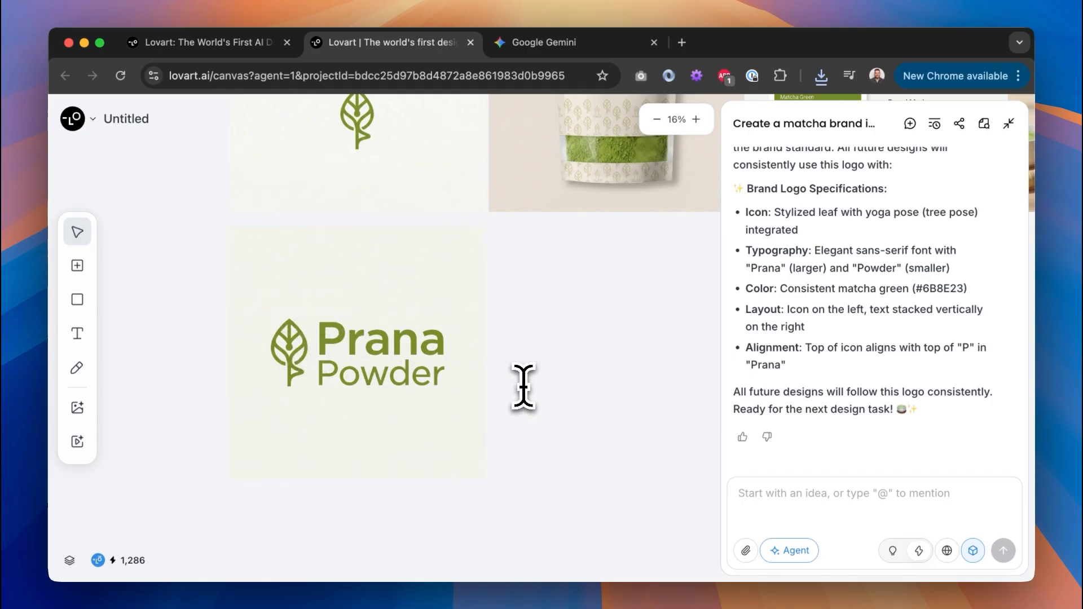
Open the downloaded Prana Powder Refined Logo file in Preview and move its window fully into view.
click(830, 79)
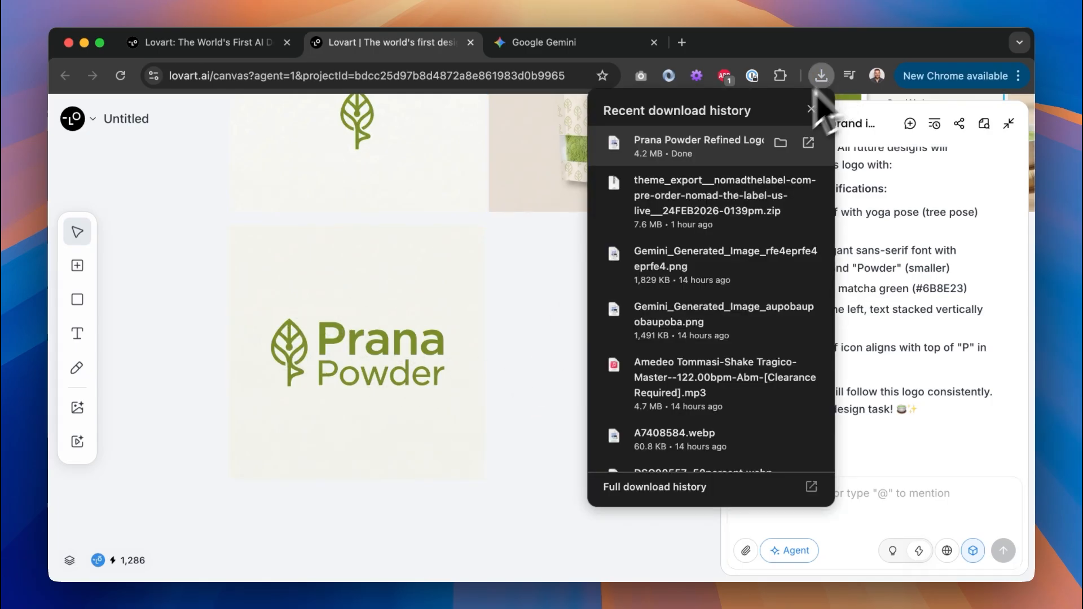
click(811, 147)
drag(57, 36, 270, 411)
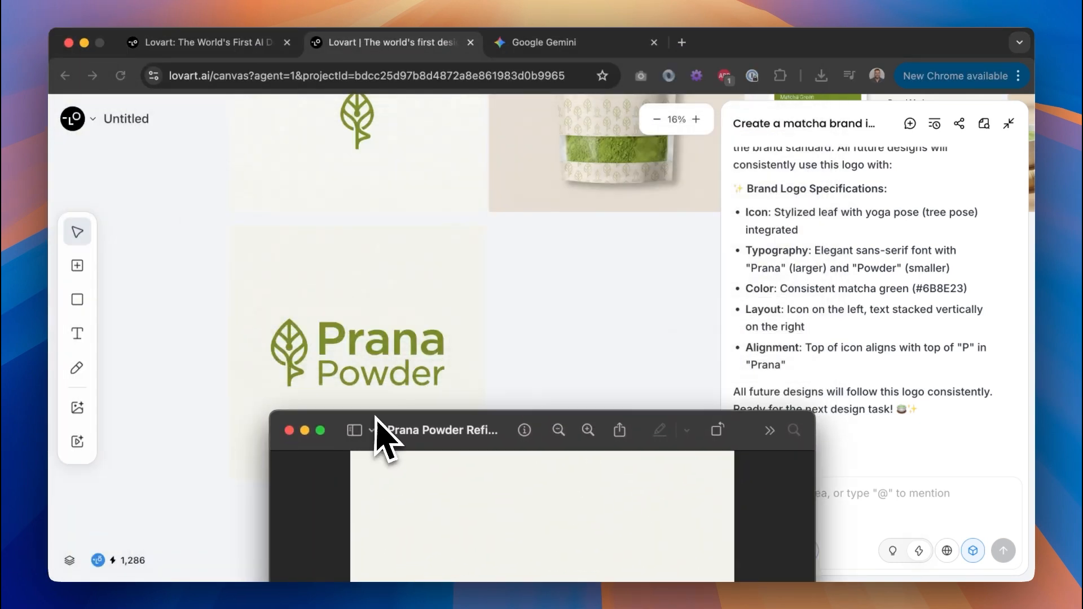
drag(458, 420, 438, 124)
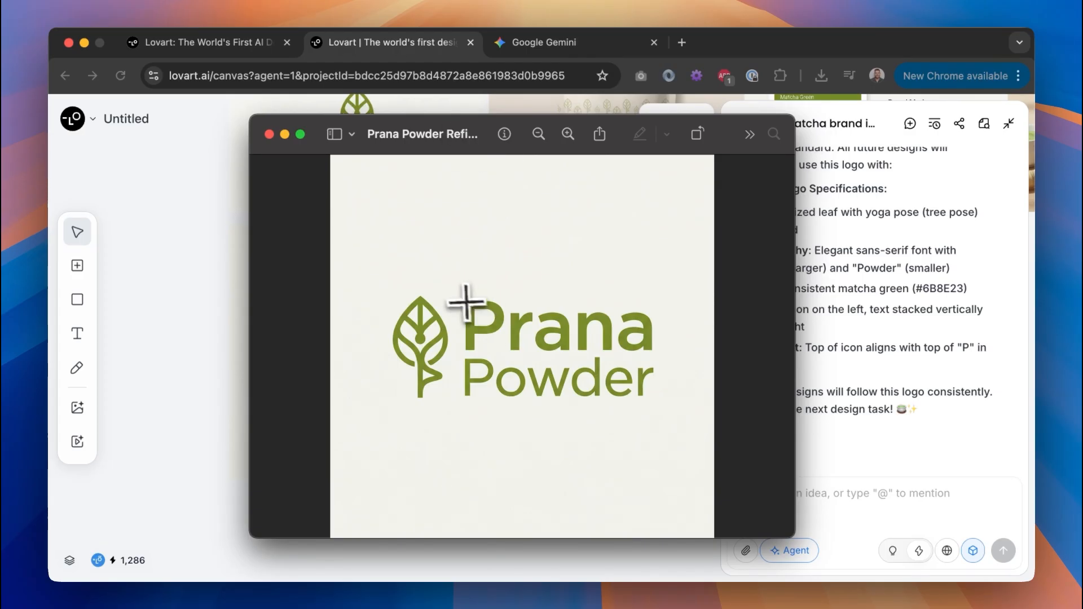
Crop the logo image to a rectangle around the leaf mark and the Prana Powder lettering.
drag(388, 288, 659, 403)
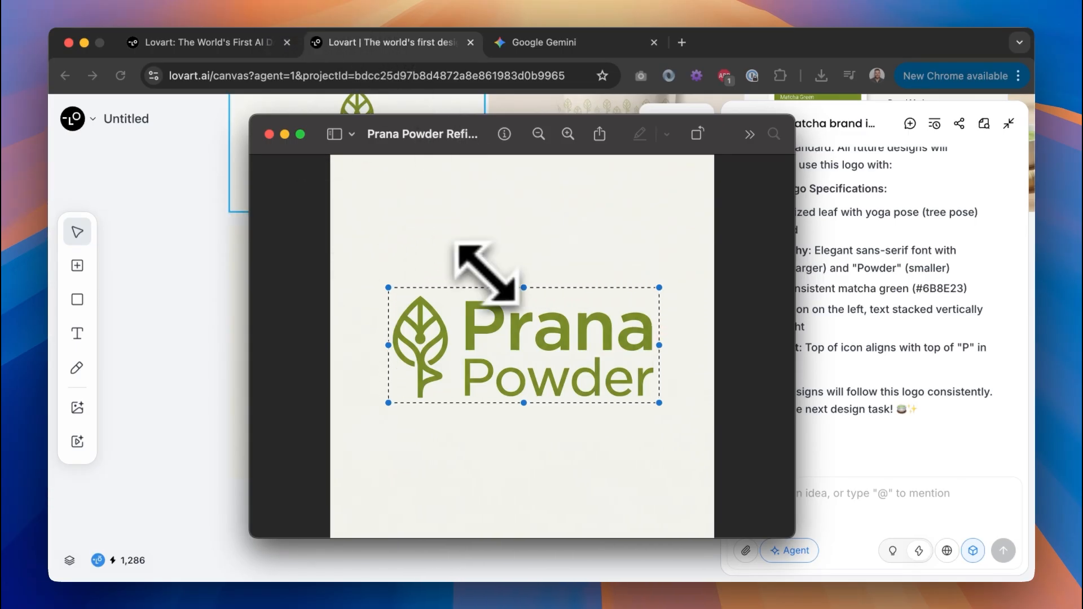
click(313, 7)
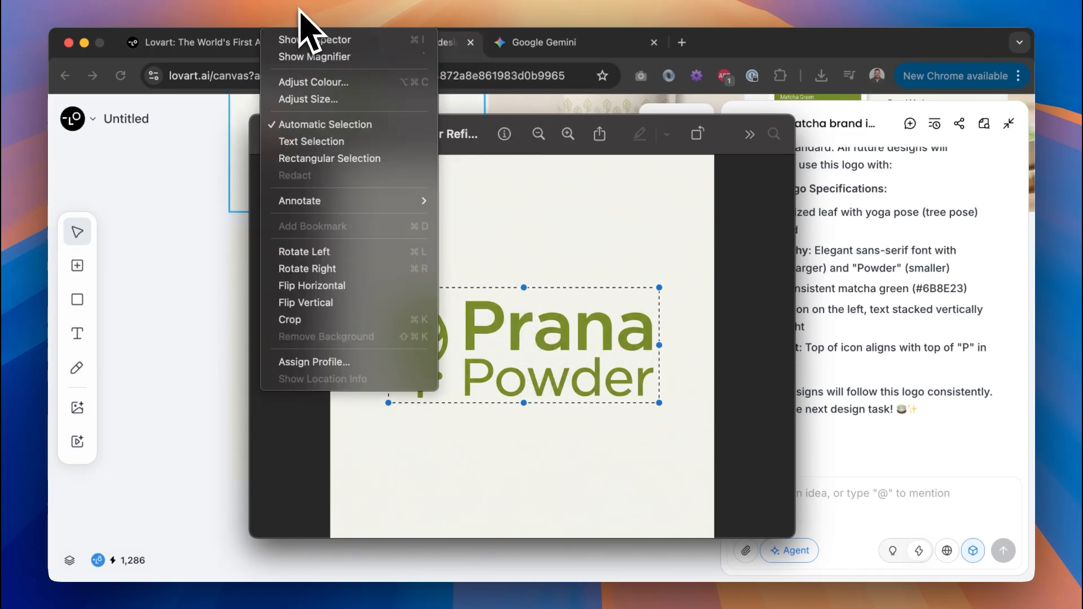
click(305, 316)
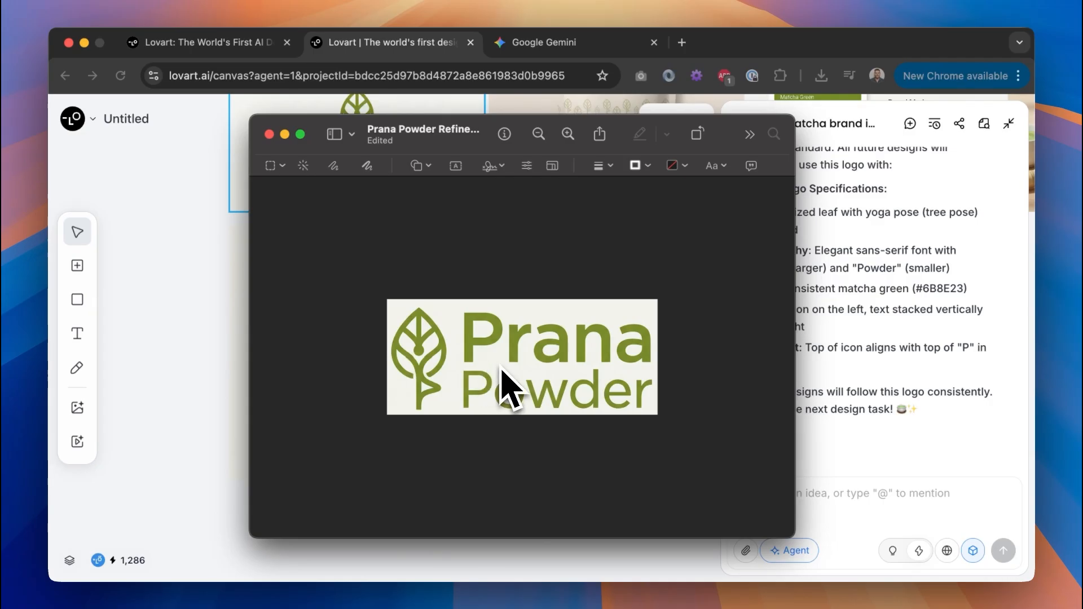
Crop the logo again tightly to the outer edges of the leaf mark and lettering, and save and close the file.
scroll(500, 367, up, 5)
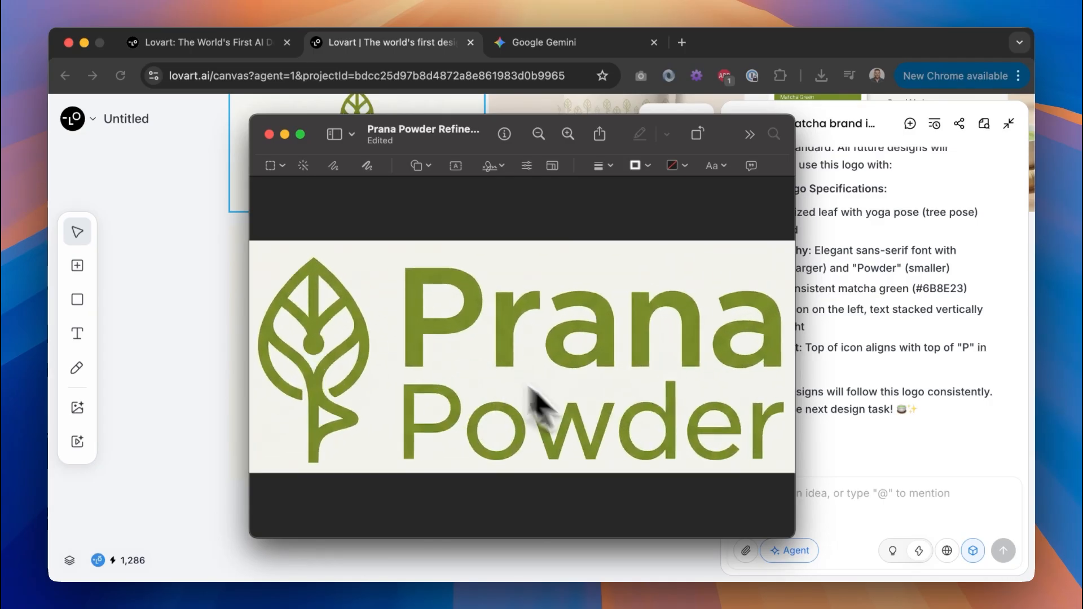
drag(794, 537, 937, 551)
drag(575, 132, 474, 117)
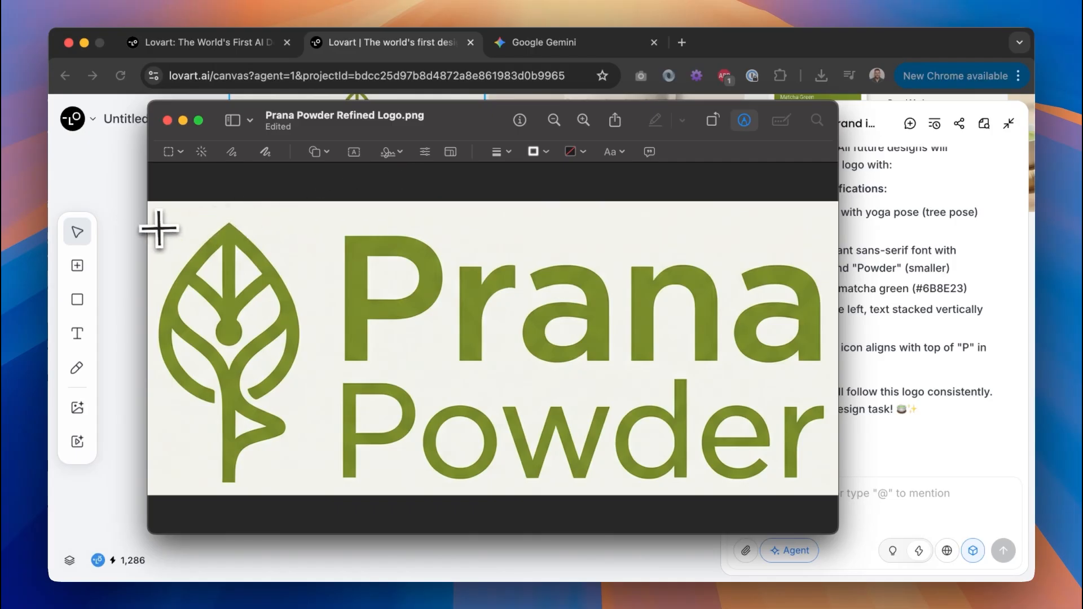
drag(150, 223, 825, 485)
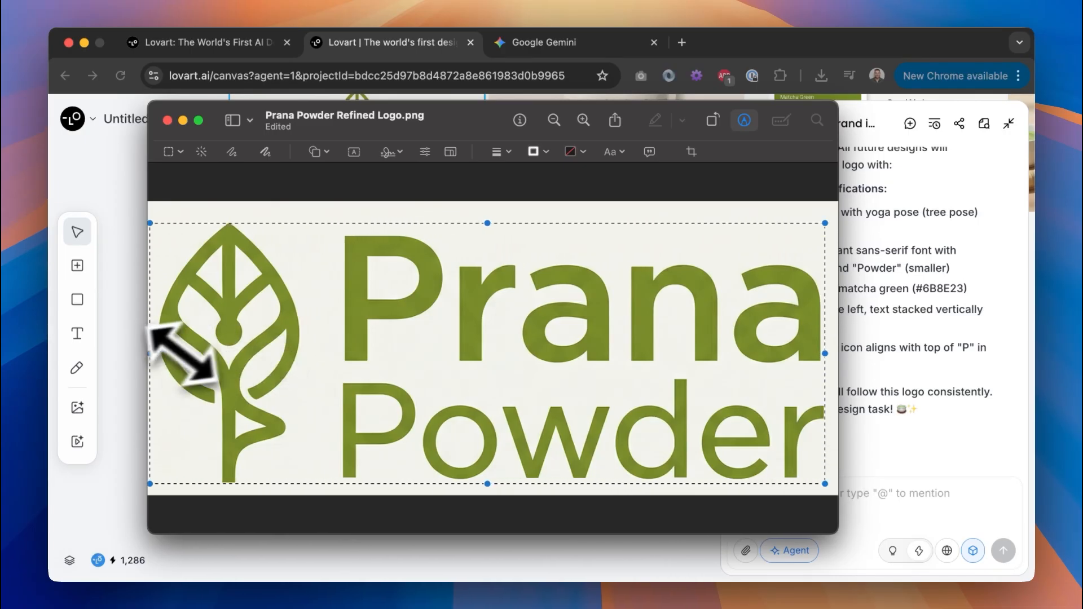
drag(156, 359, 155, 357)
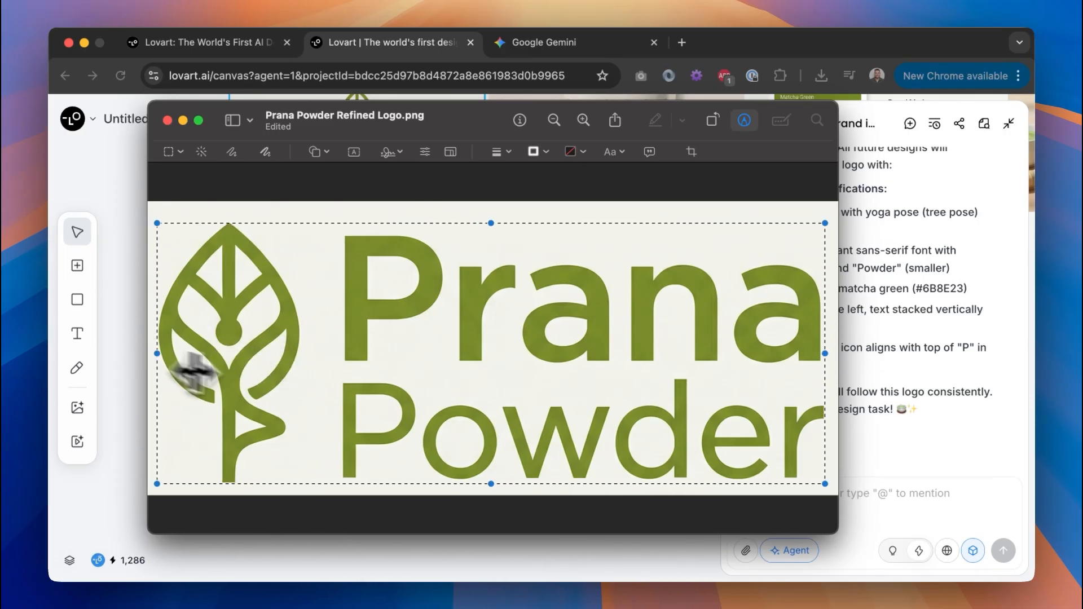
drag(486, 485, 487, 484)
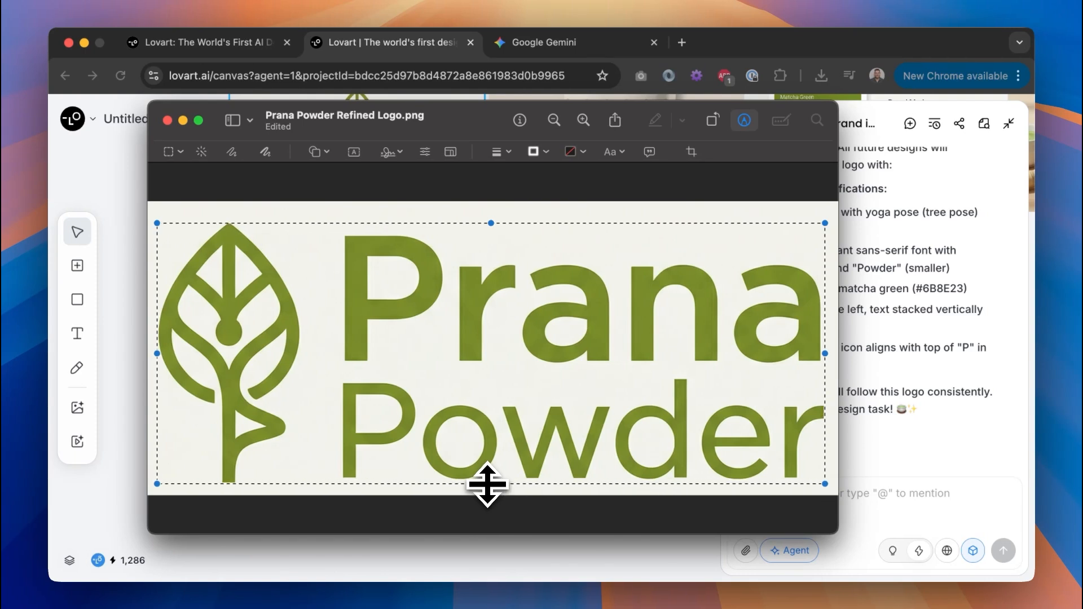
click(274, 8)
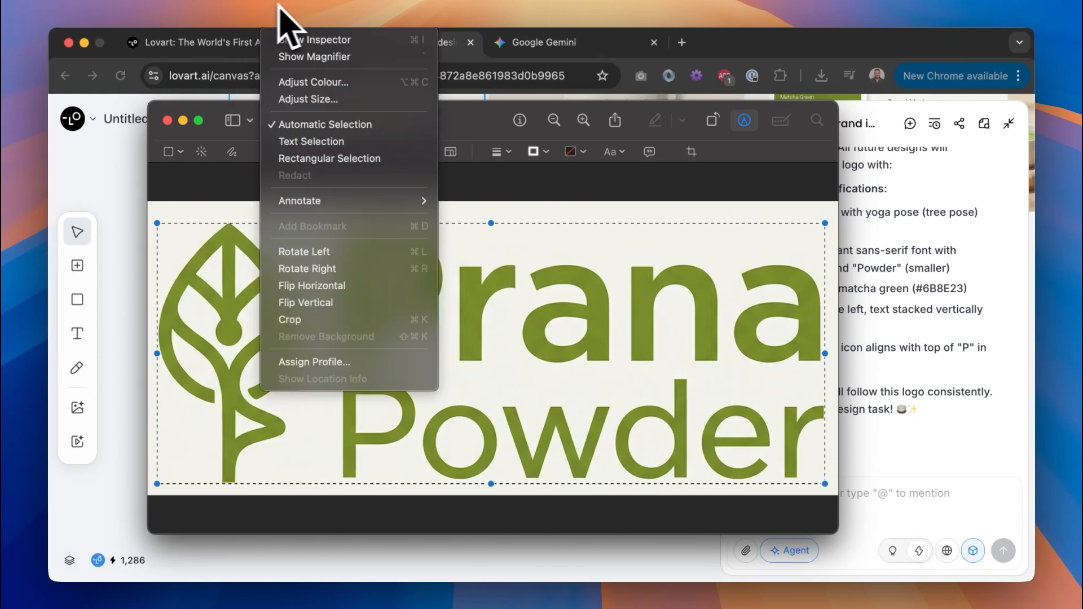
mouse_move(339, 201)
click(353, 319)
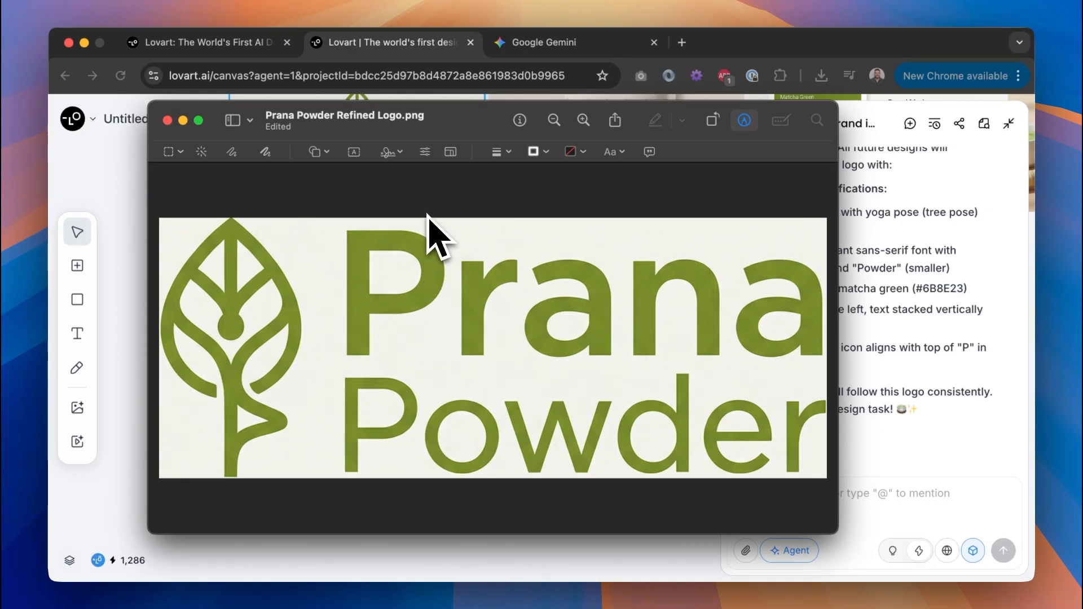
key(super+s)
click(168, 120)
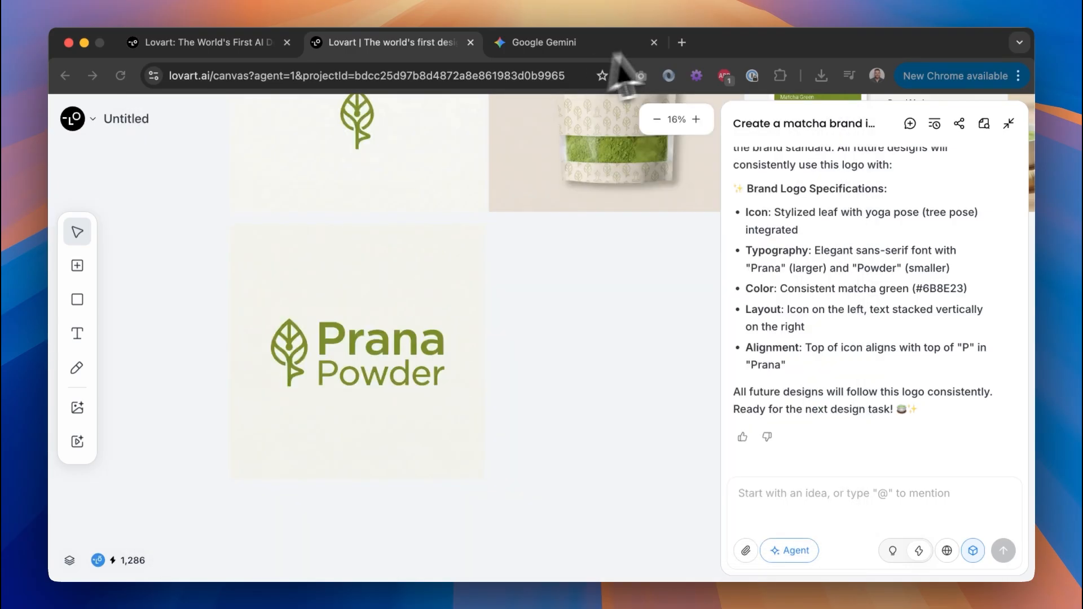
Open the remove.bg website in a new browser tab.
click(681, 43)
text(remove.bg)
key(Return)
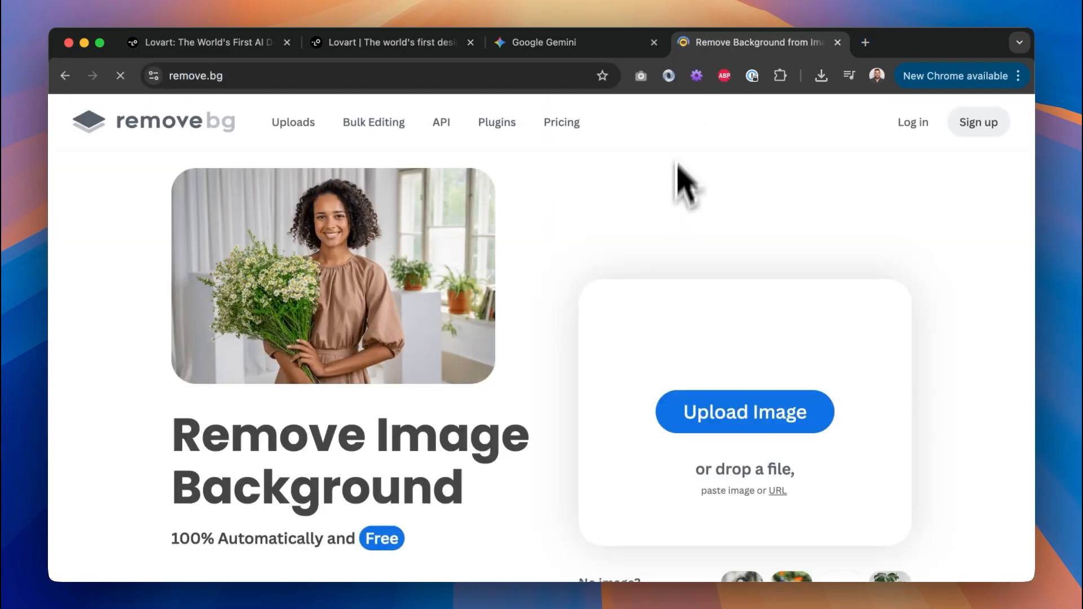
Upload Prana Powder Refined Logo.png from the Brand Identity - Prana Powder folder for background removal.
click(750, 411)
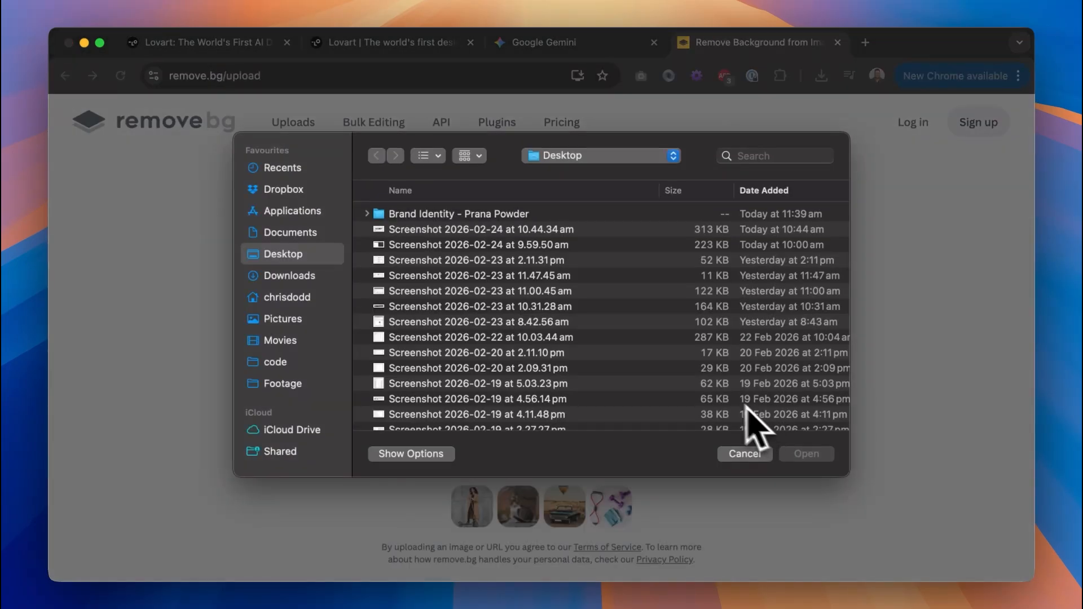
double_click(488, 217)
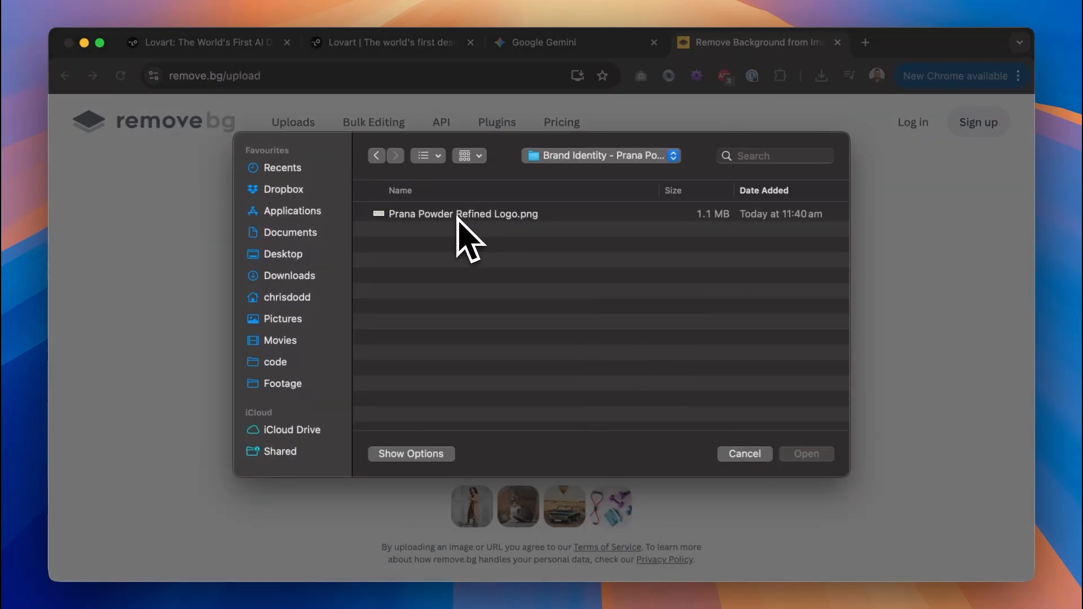
double_click(458, 215)
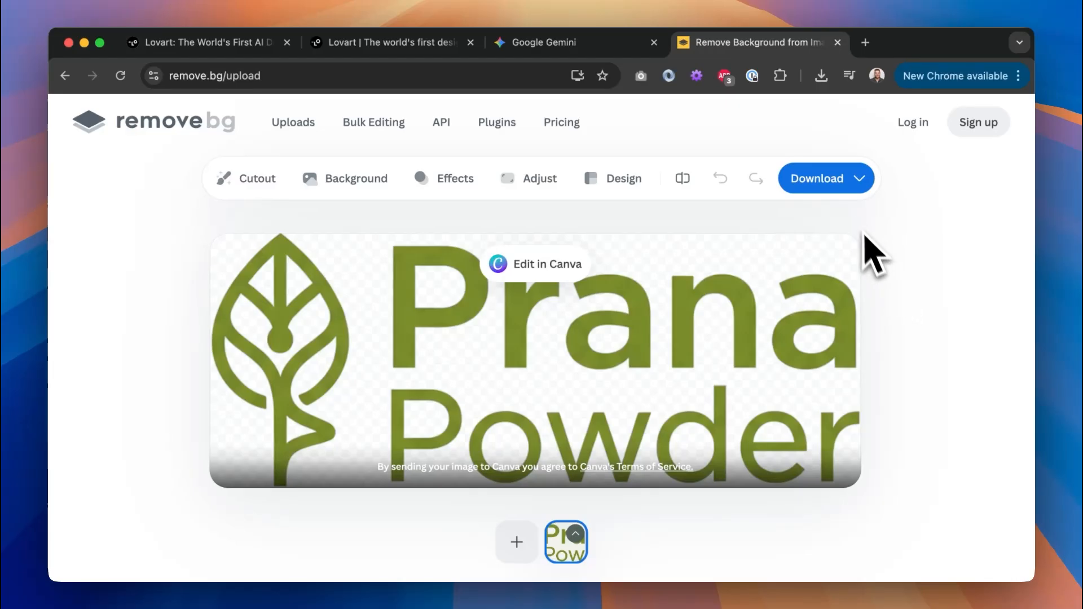
Download the free 800 x 312 preview of the cutout logo and save it as logo-transparent-background in the brand folder.
click(862, 186)
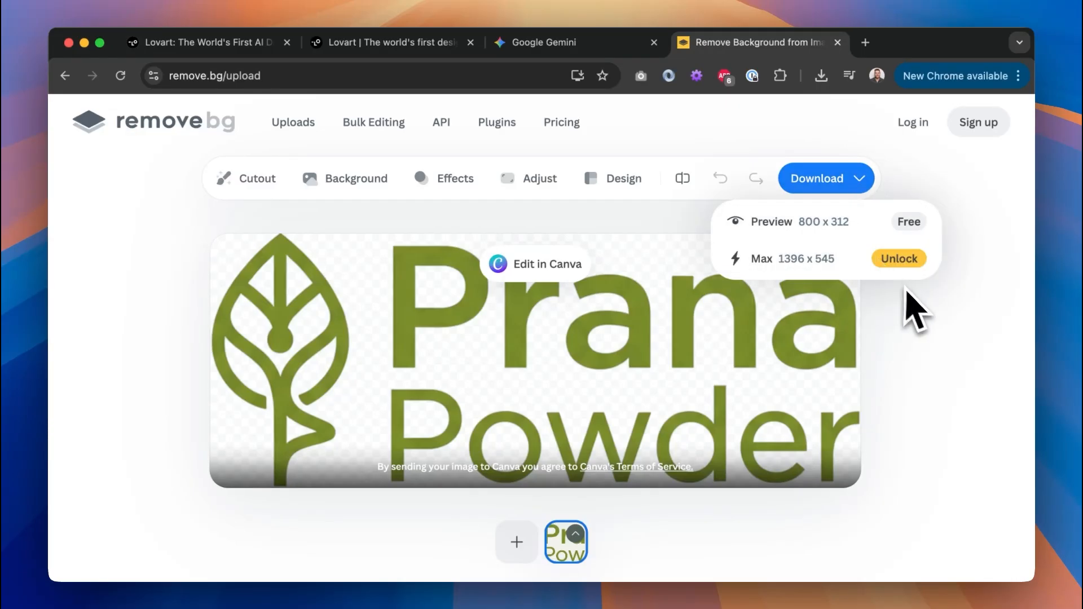
click(840, 231)
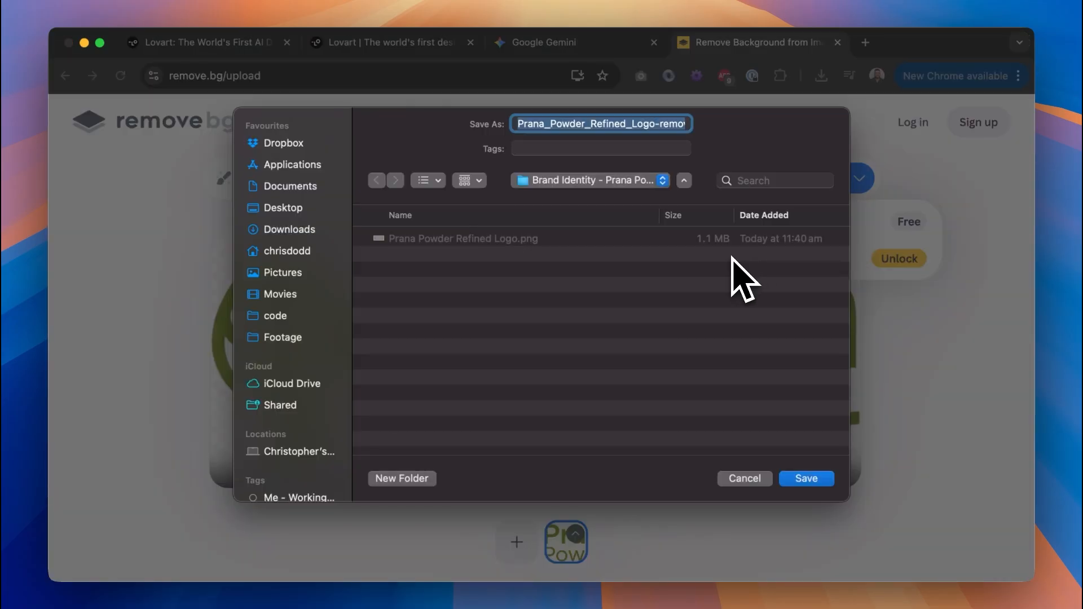
text(logo-tr)
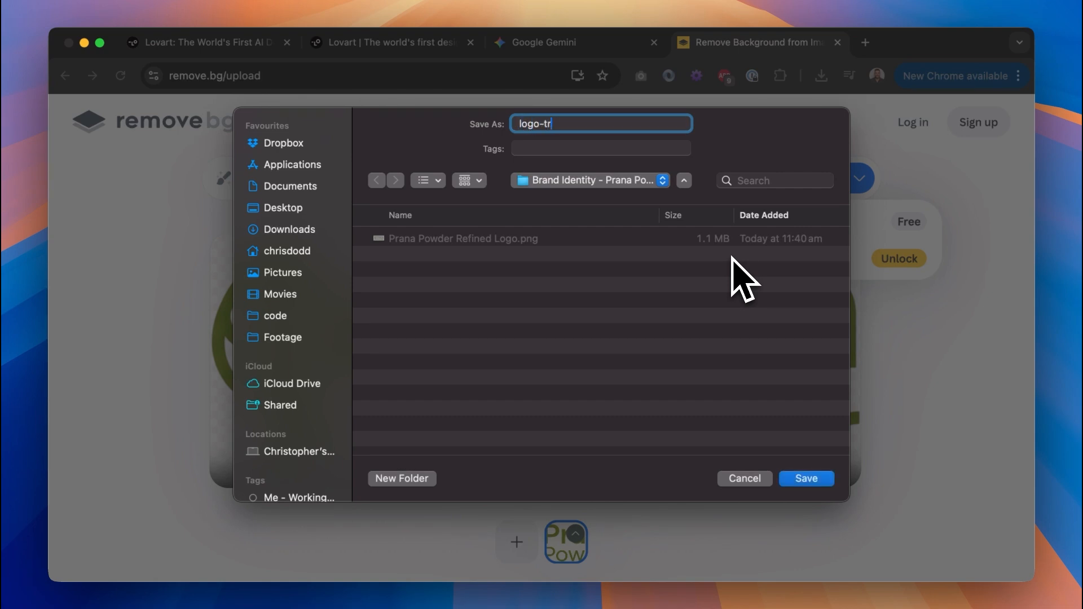
text(ansparent-backgr)
text(ound)
key(Return)
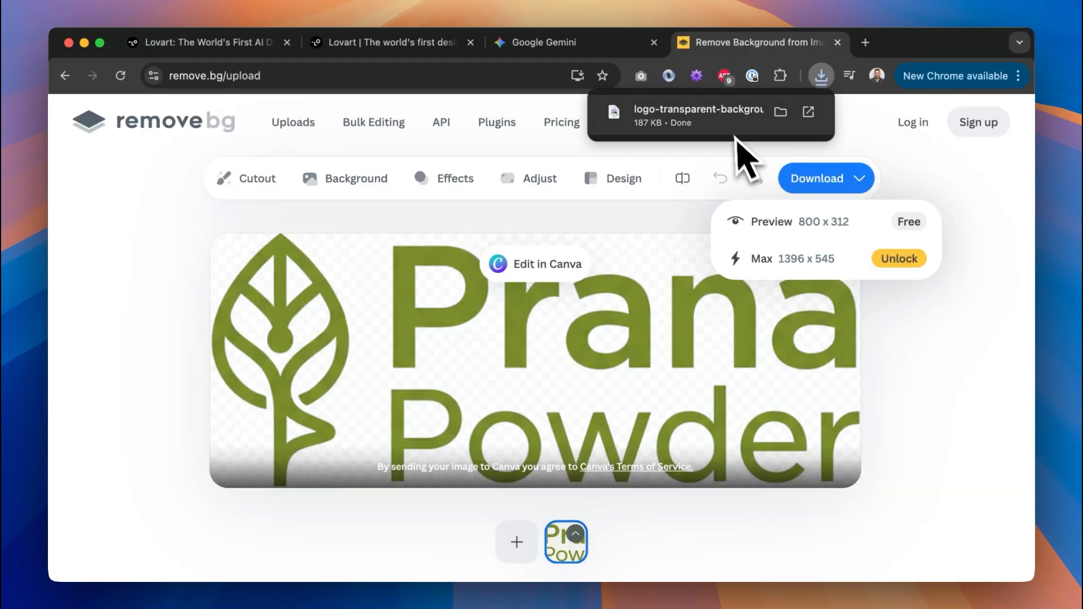
Inspect logo-transparent-background.png at a larger size in Preview, then close it and the remove.bg page.
click(708, 127)
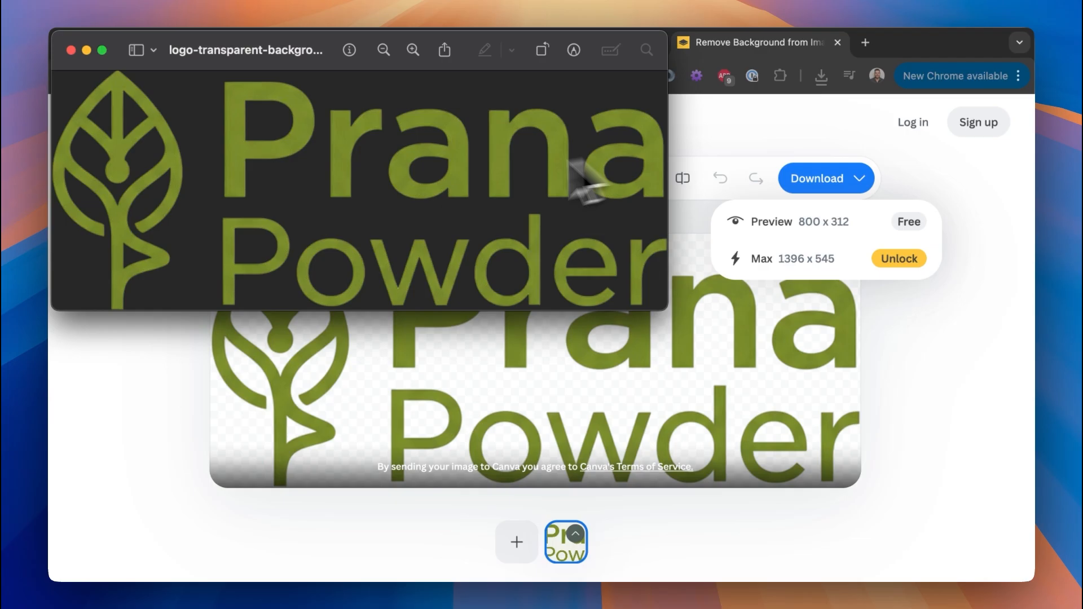
drag(667, 310, 1002, 540)
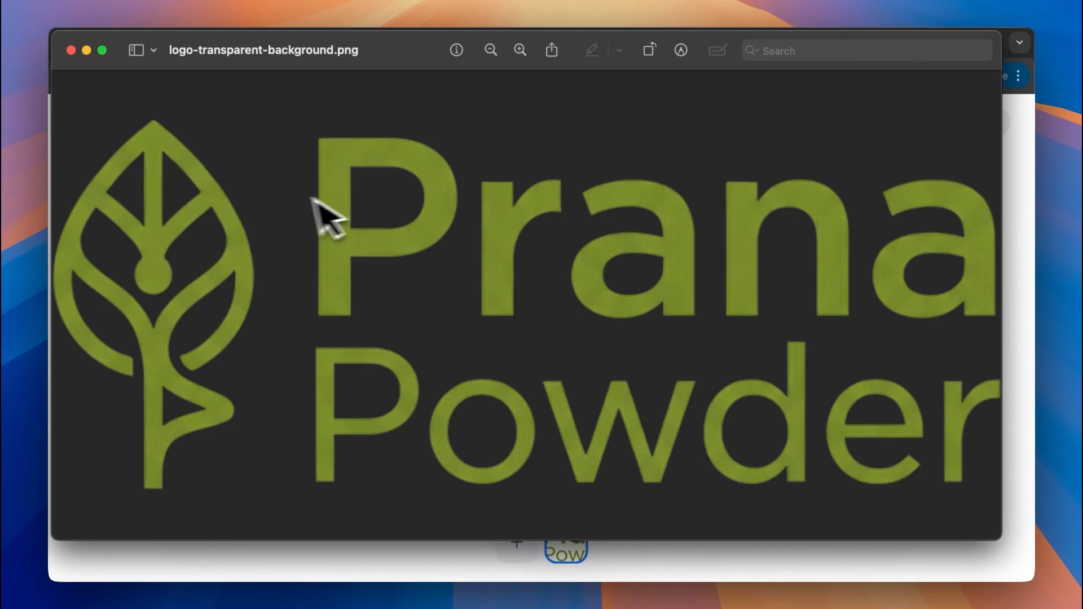
double_click(380, 156)
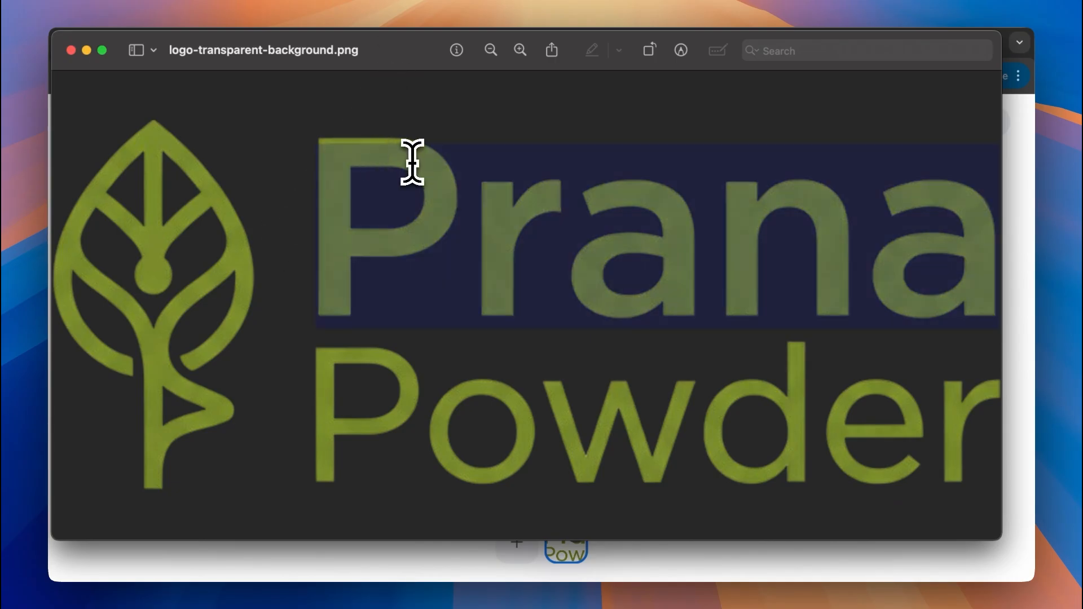
click(460, 159)
click(70, 50)
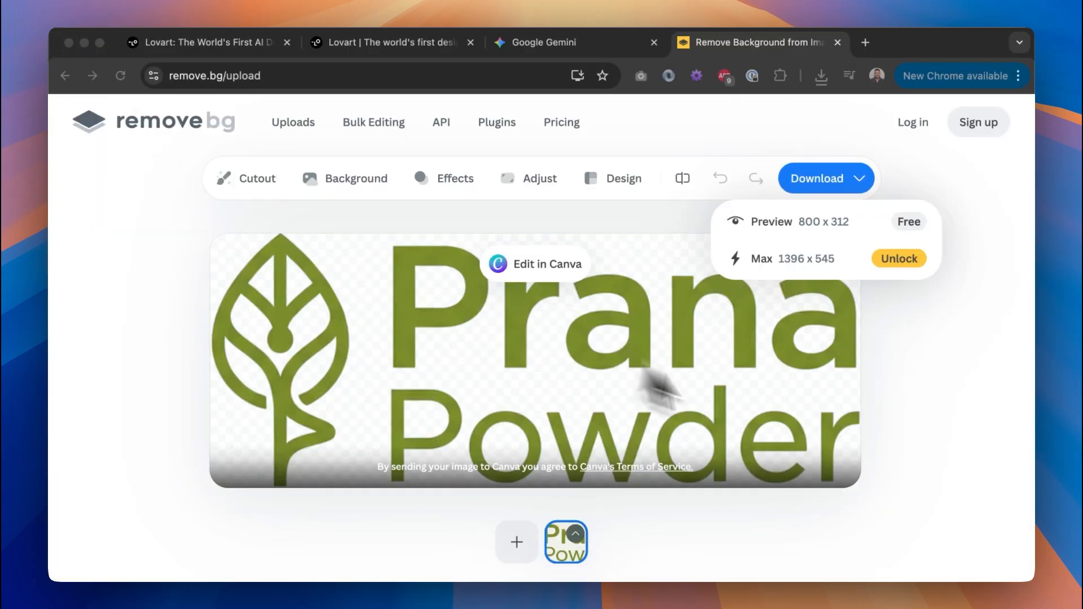
click(900, 441)
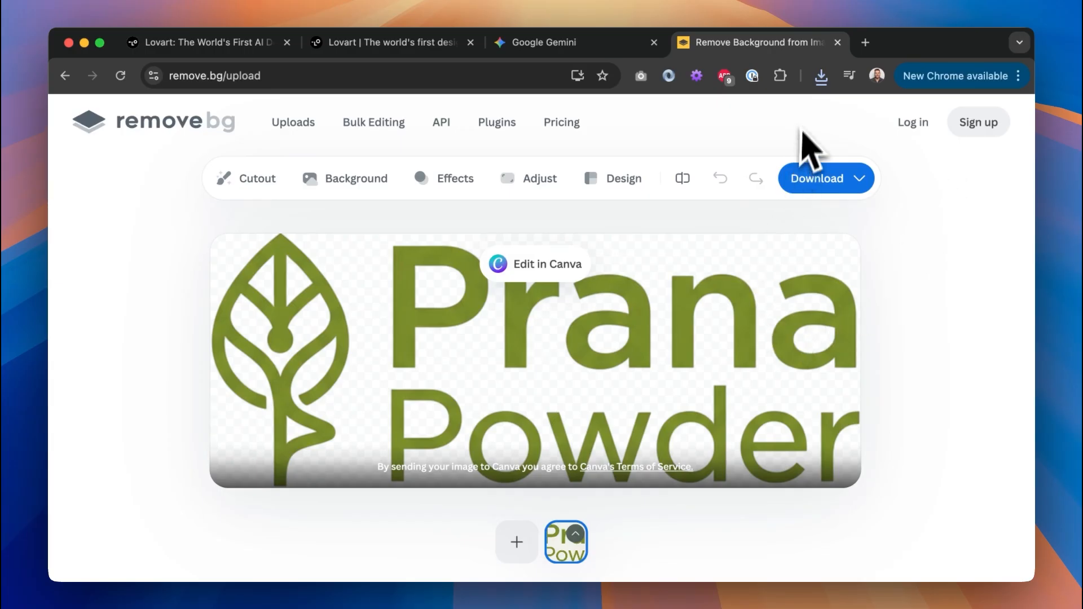
click(838, 42)
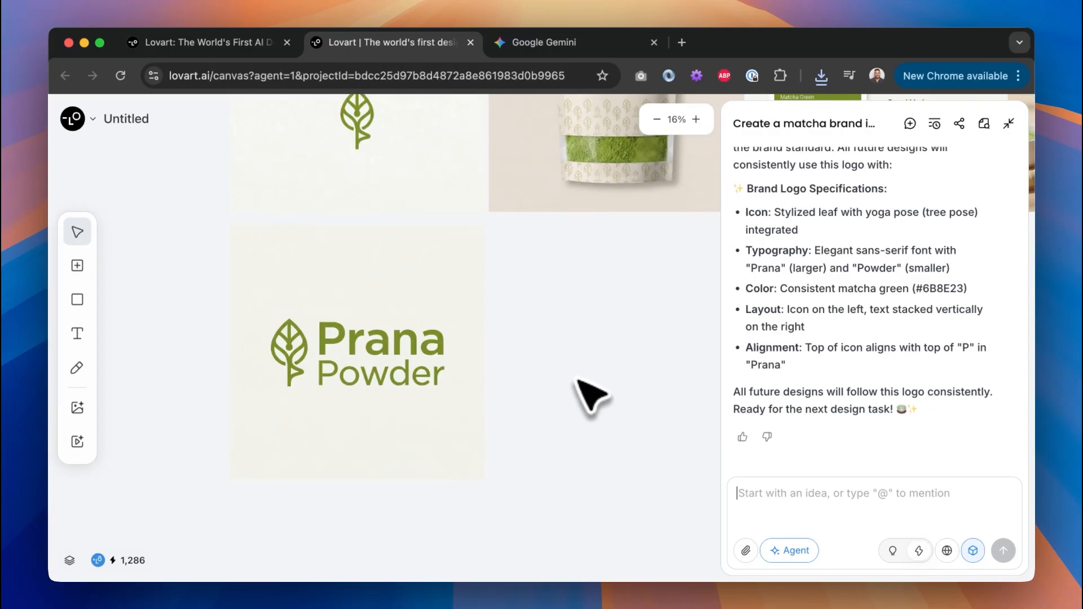
Examine the color swatches on the Lovart brand boards, especially the Color Palette section of the style guide.
scroll(590, 398, up, 10)
scroll(590, 398, right, 8)
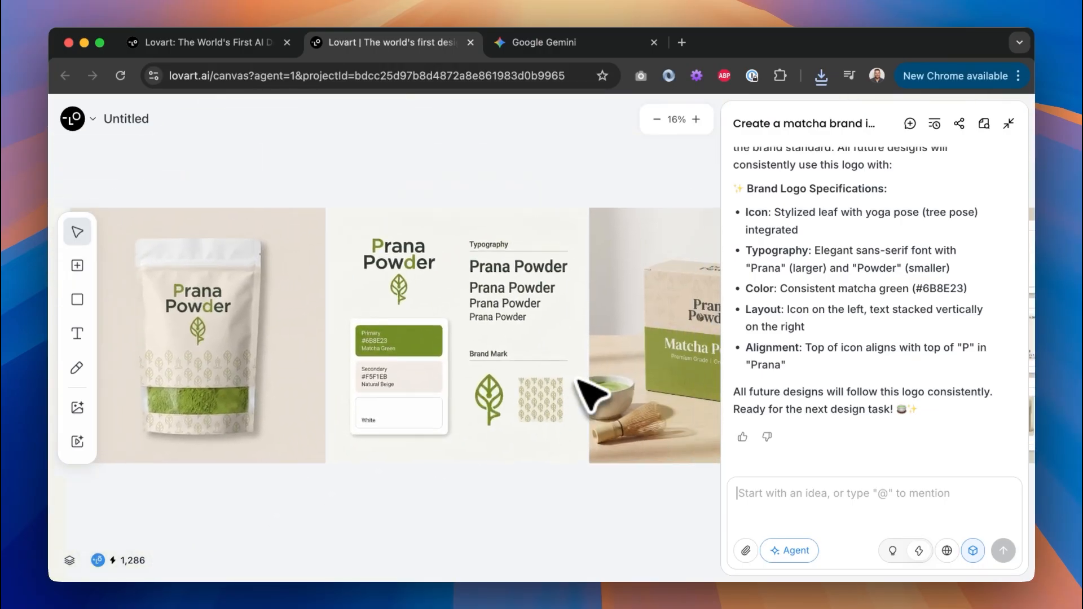
click(499, 360)
scroll(484, 351, up, 3)
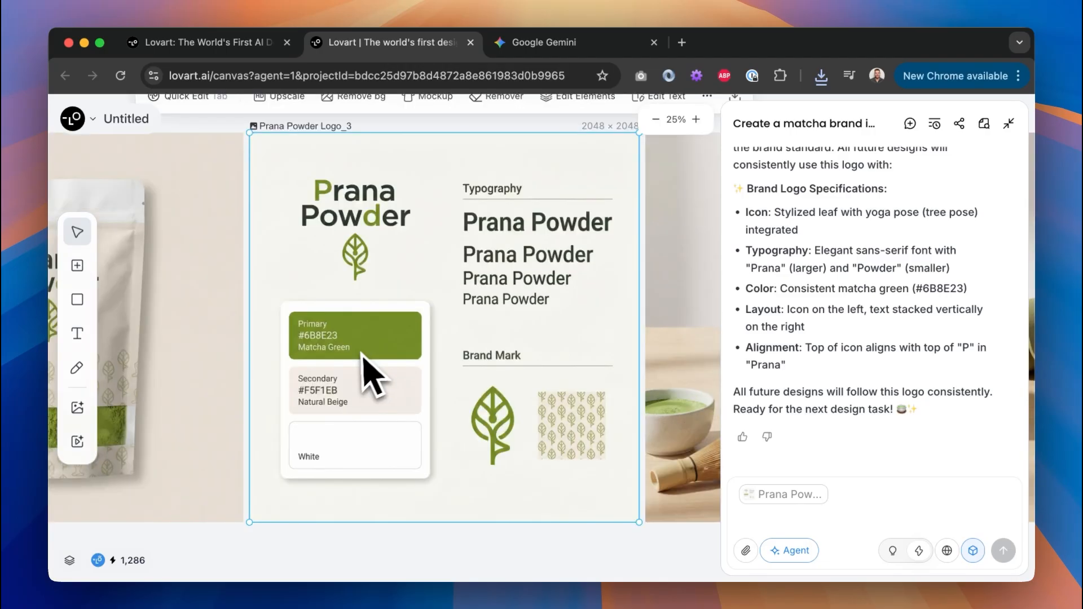
scroll(367, 421, down, 3)
scroll(366, 421, right, 10)
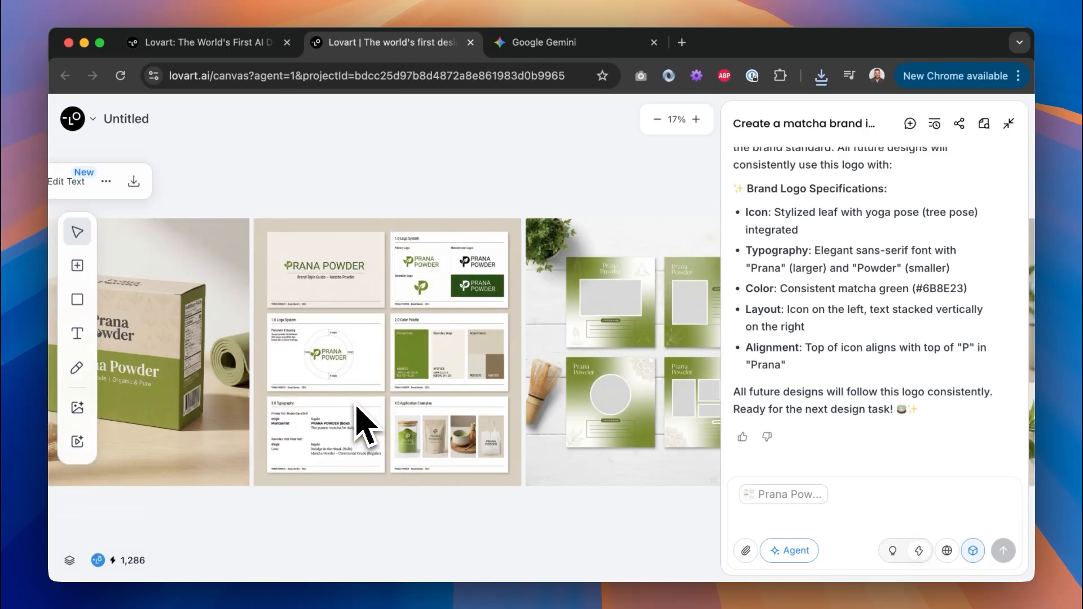
scroll(358, 411, up, 10)
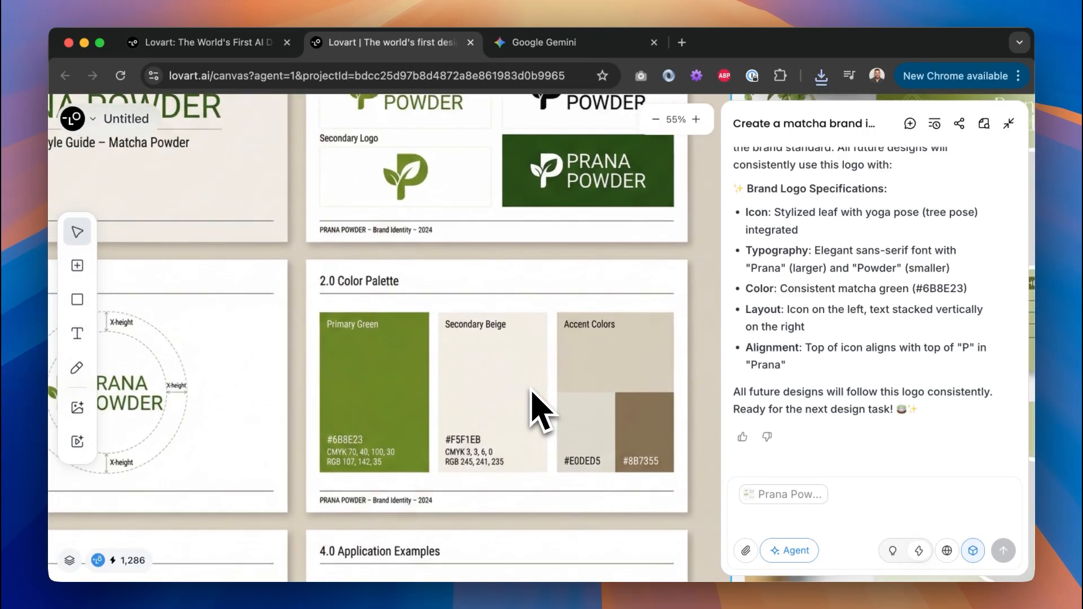
scroll(533, 393, down, 5)
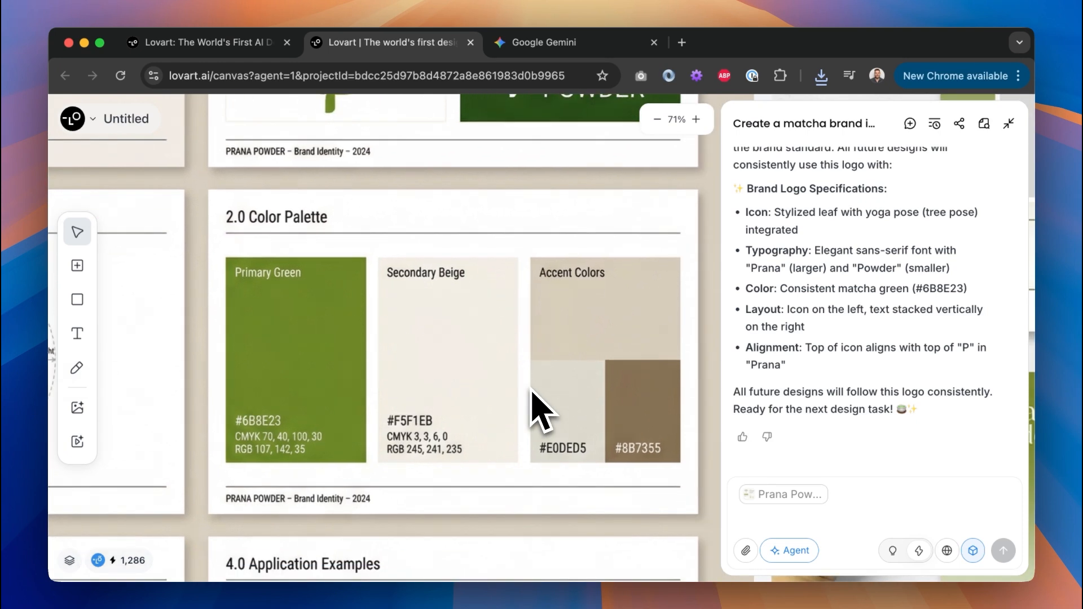
scroll(533, 393, right, 3)
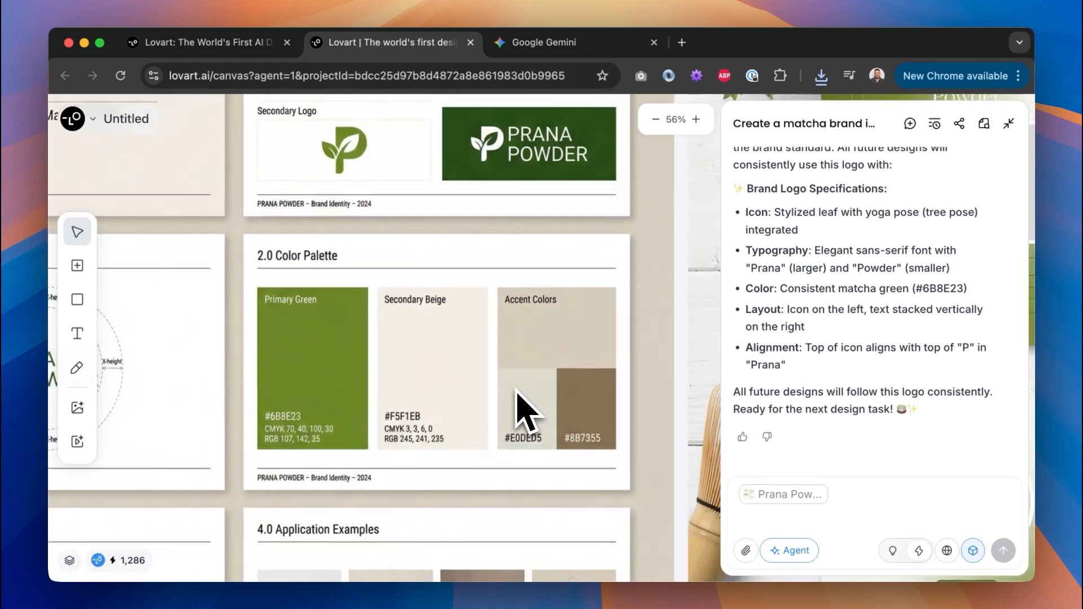
scroll(531, 413, down, 2)
scroll(518, 395, down, 3)
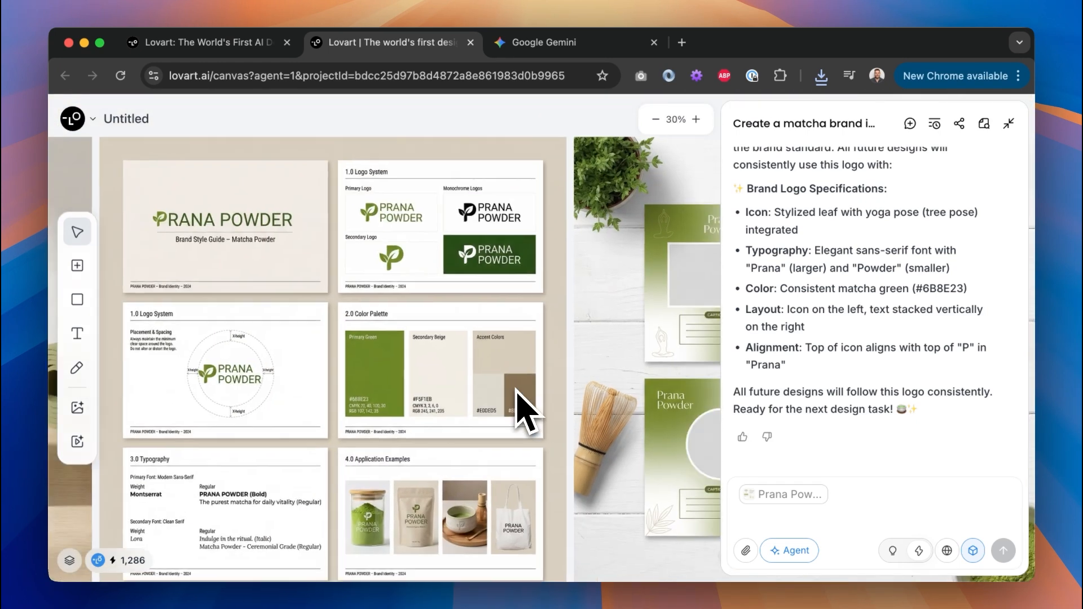
scroll(518, 395, right, 10)
scroll(516, 389, left, 18)
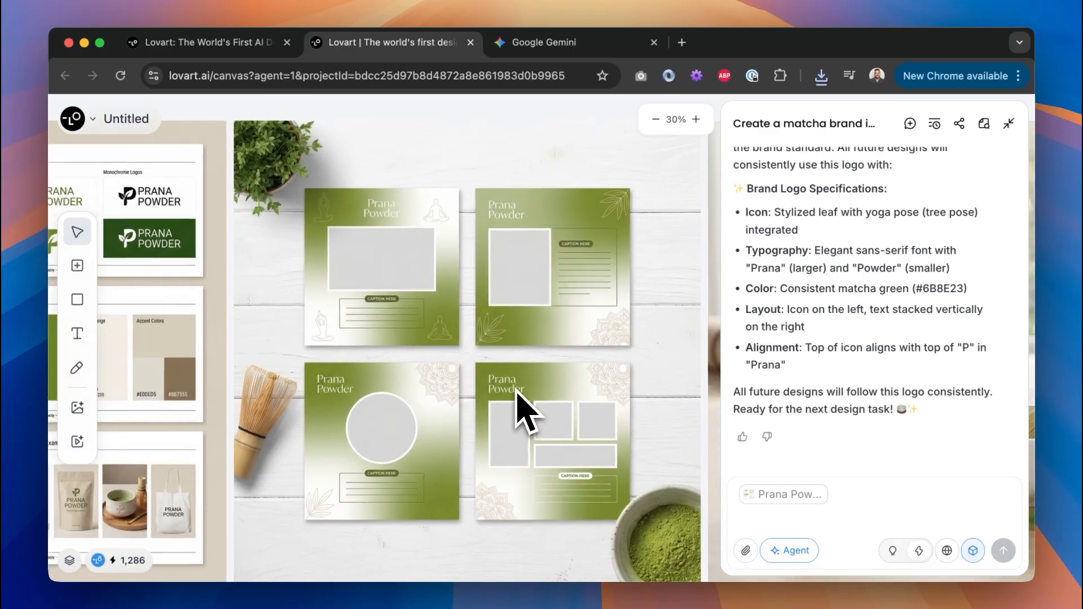
scroll(517, 390, up, 5)
scroll(524, 415, up, 4)
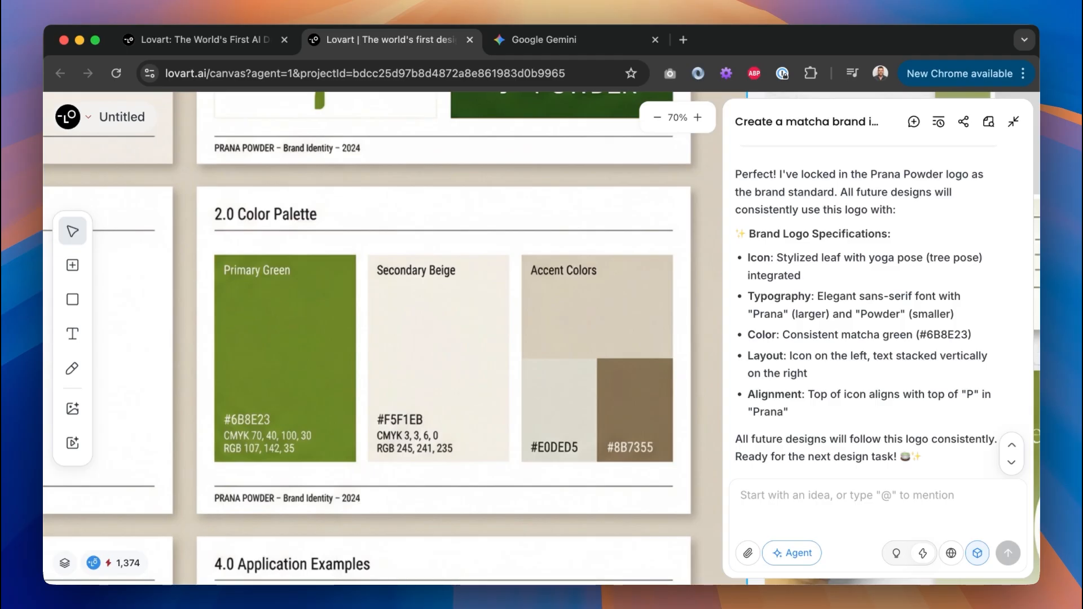
Examine the typography samples and the primary and secondary color swatches on the Prana Powder Logo_3 board.
scroll(440, 341, left, 3)
scroll(440, 341, down, 5)
scroll(440, 342, left, 15)
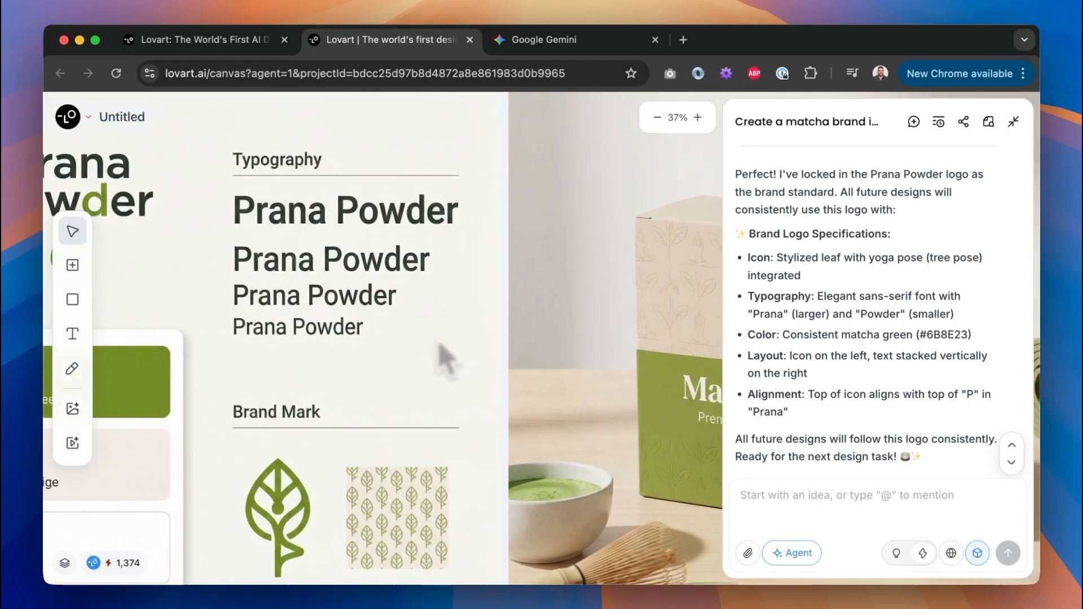
scroll(440, 343, left, 5)
scroll(440, 343, right, 3)
scroll(440, 343, up, 2)
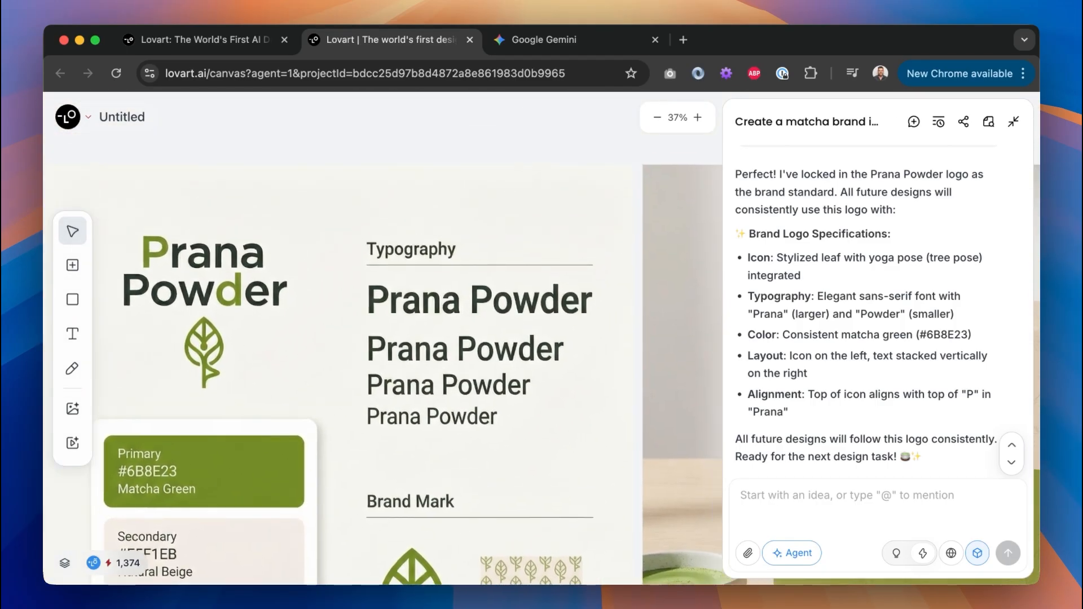
scroll(440, 347, up, 5)
click(586, 307)
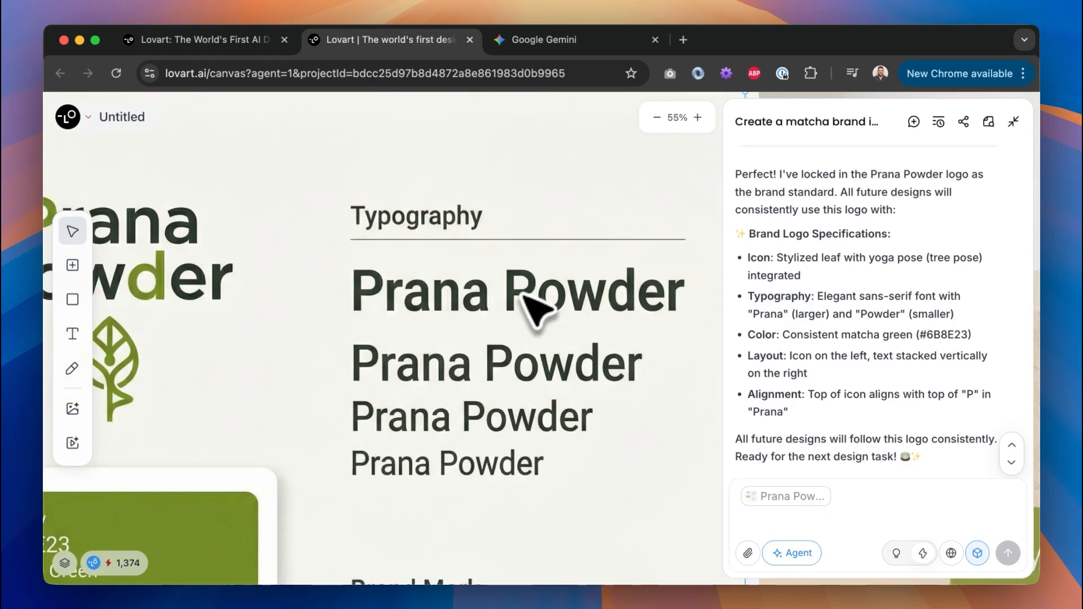
scroll(533, 316, right, 2)
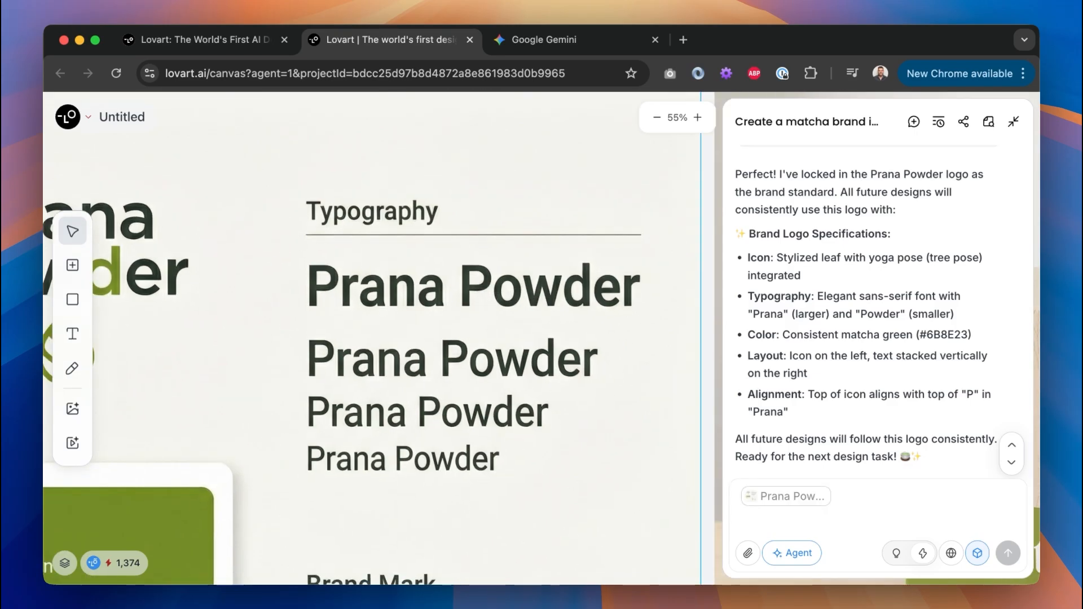
scroll(533, 316, down, 5)
scroll(533, 316, left, 3)
scroll(533, 315, down, 4)
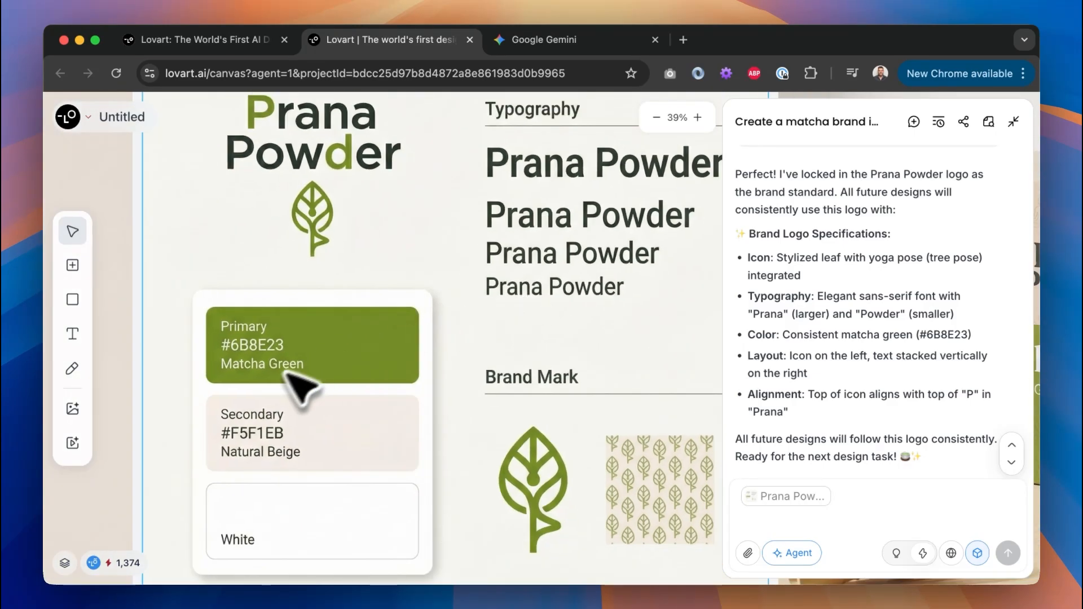
scroll(400, 407, up, 3)
scroll(401, 407, right, 2)
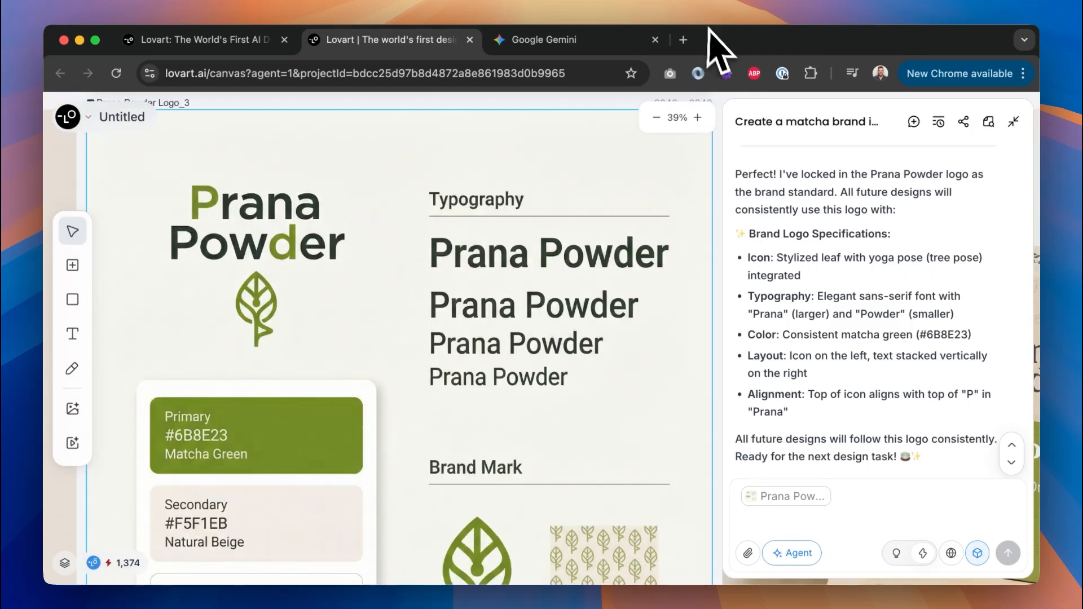
Open the Coolors Color Contrast Checker in a new browser tab and bring its text and background color settings into view.
click(683, 40)
text(coolors.co/contrast-checker/112a46-acc8e5)
key(Return)
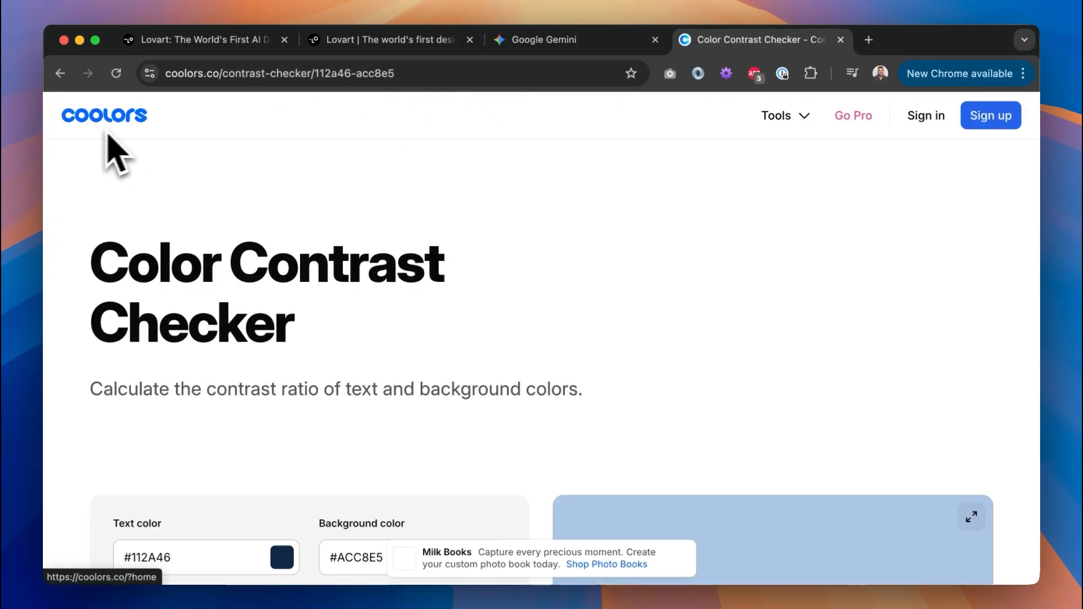
scroll(265, 235, down, 5)
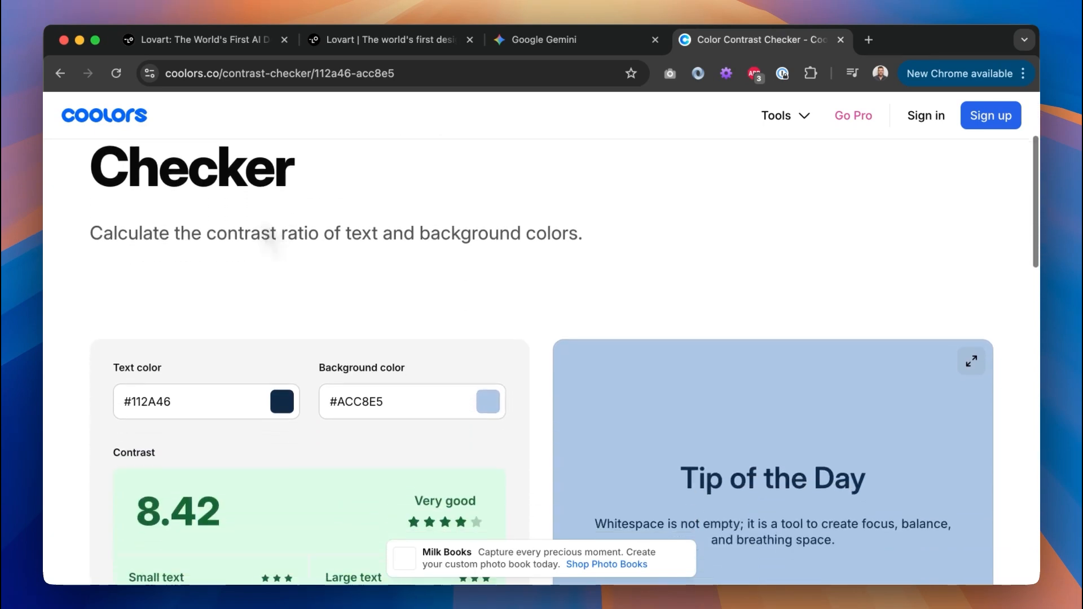
scroll(272, 241, down, 8)
scroll(274, 240, up, 2)
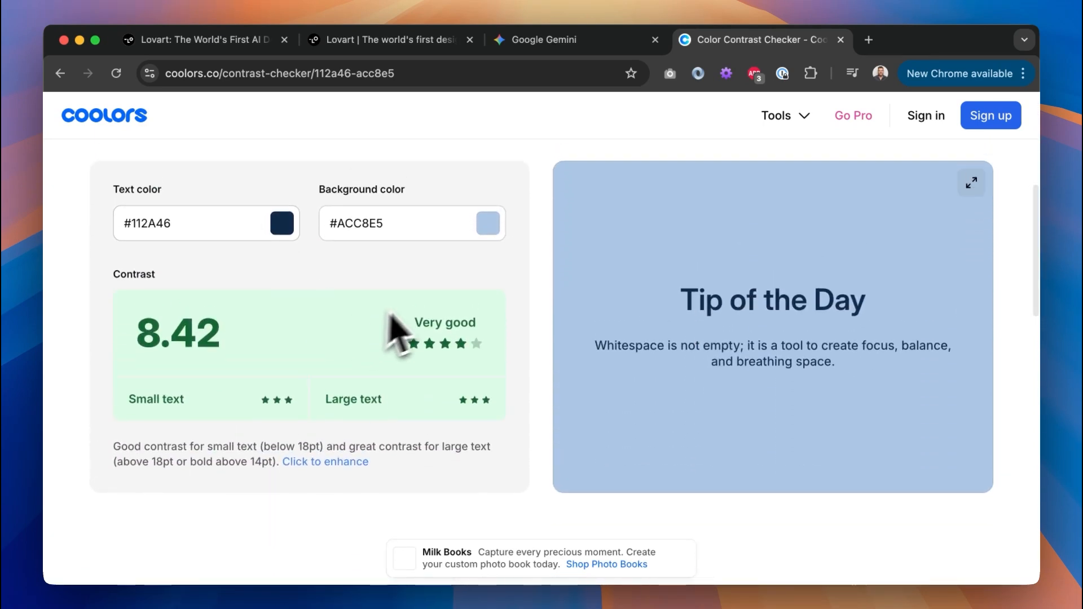
Try the dark background color #2A3541 behind the #112A46 text and check the contrast score.
click(488, 224)
drag(533, 269, 556, 341)
click(725, 231)
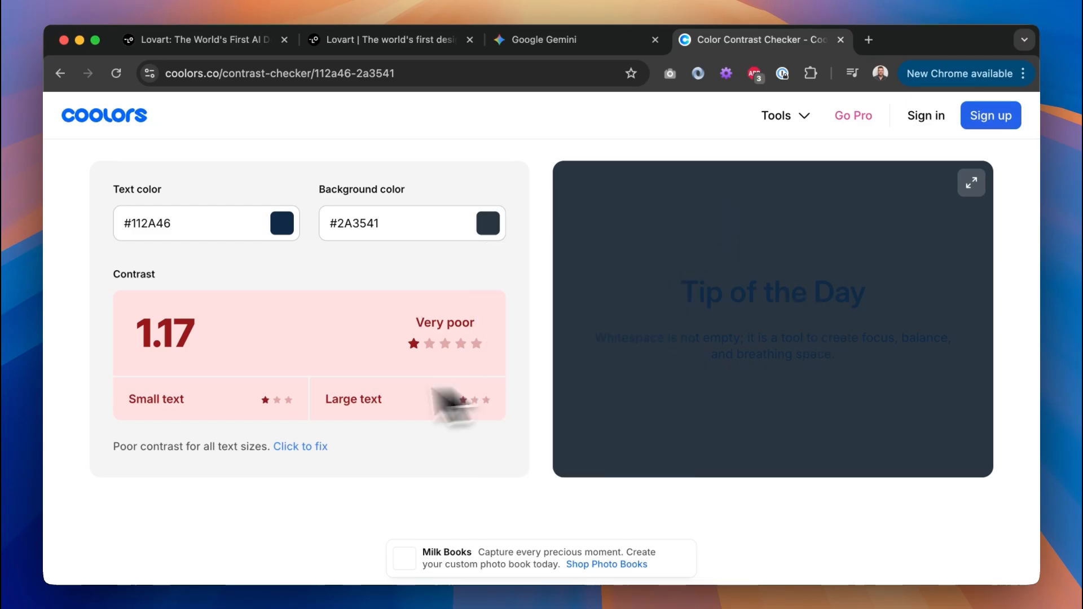
drag(237, 350, 125, 345)
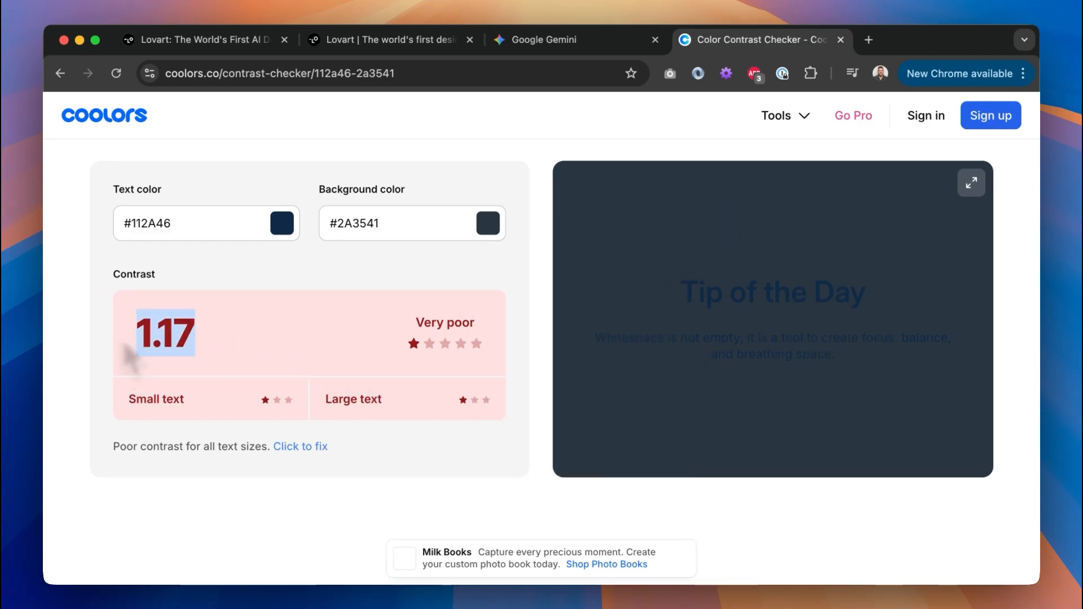
Set the background color to light blue #B2D7FF and check its contrast score against the text color.
click(488, 224)
drag(575, 363, 549, 240)
click(533, 199)
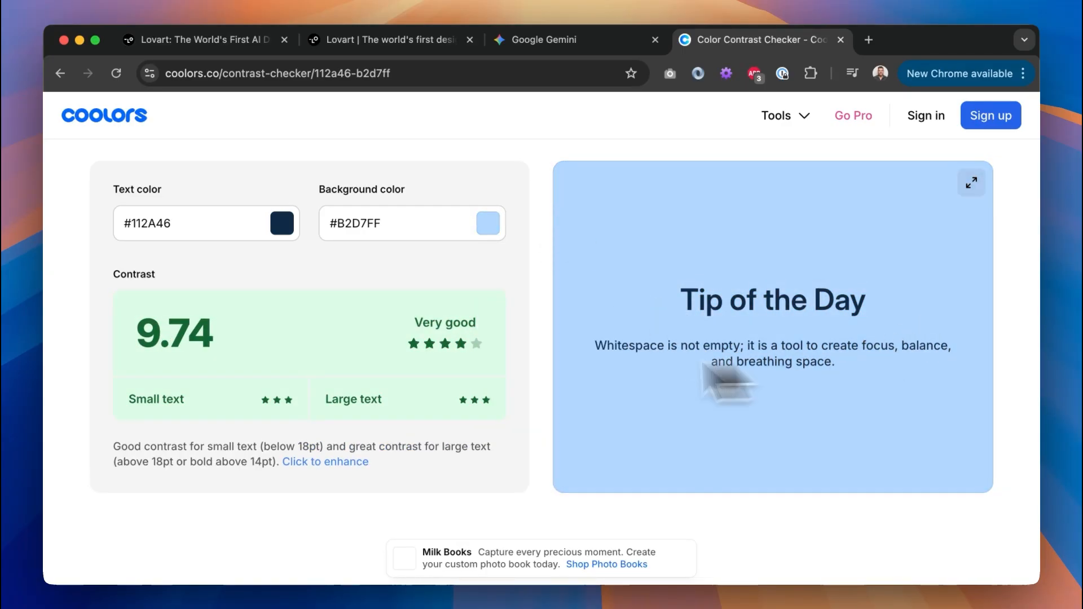
drag(135, 328, 229, 338)
click(277, 354)
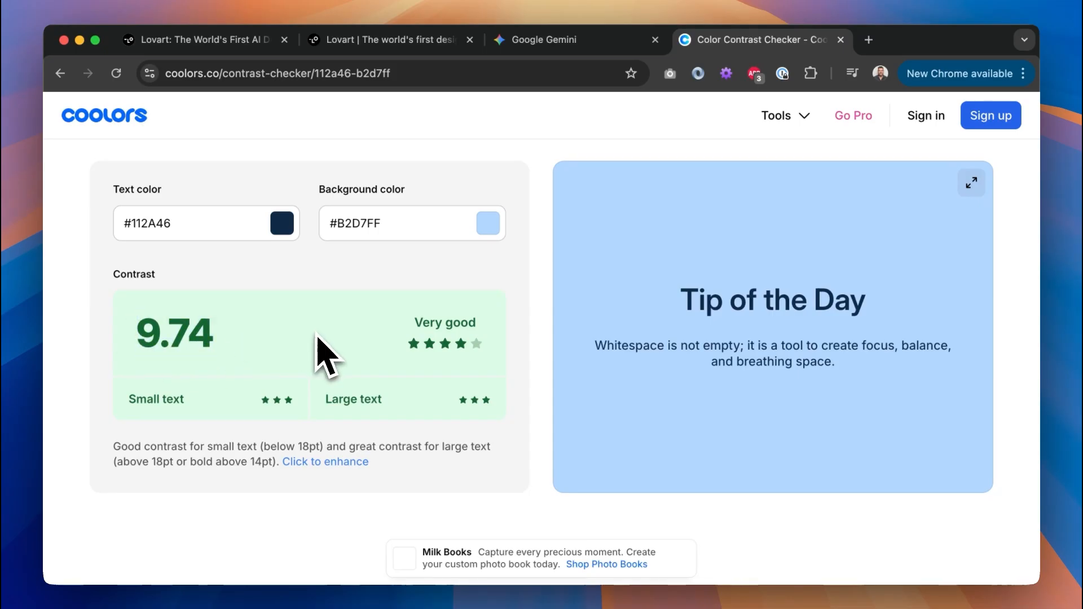
Read the contrast checker's explanation of the Web Content Accessibility Guidelines and the AA and AAA contrast levels.
scroll(314, 351, down, 10)
drag(205, 271, 416, 288)
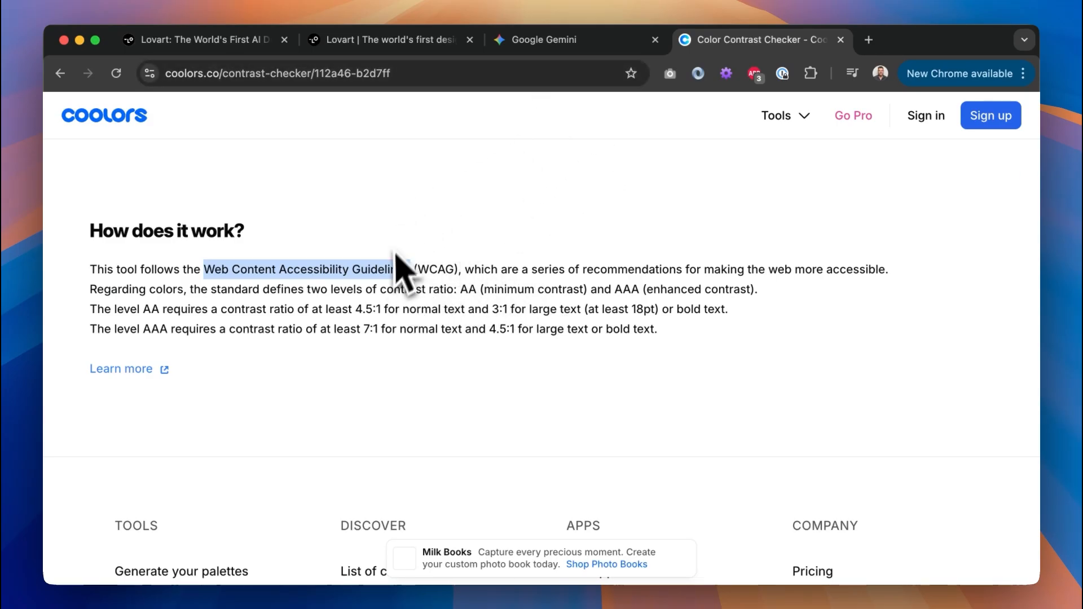
scroll(338, 294, up, 10)
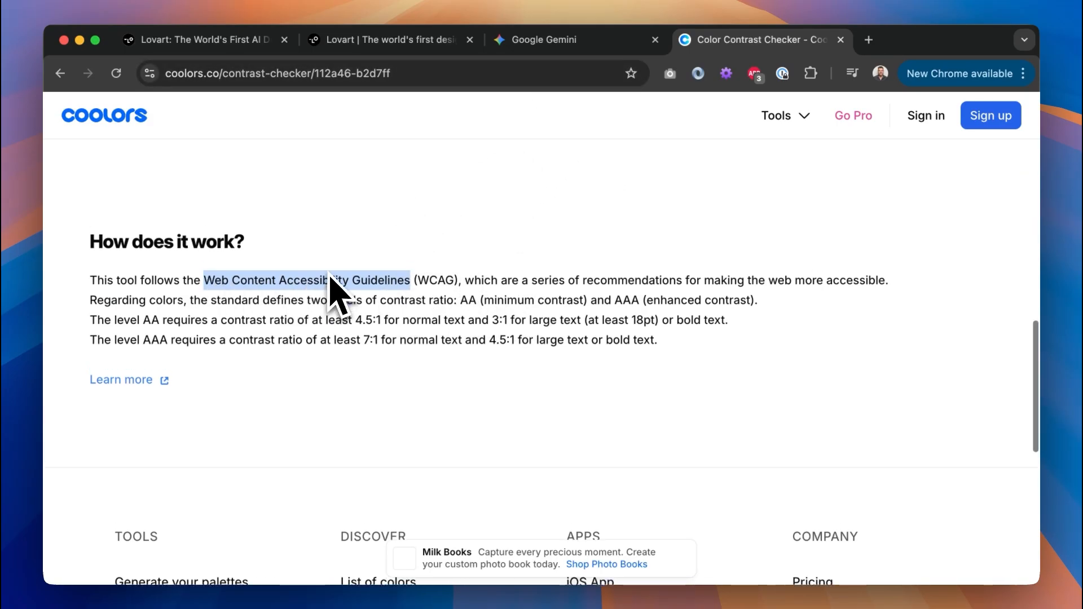
scroll(339, 287, up, 5)
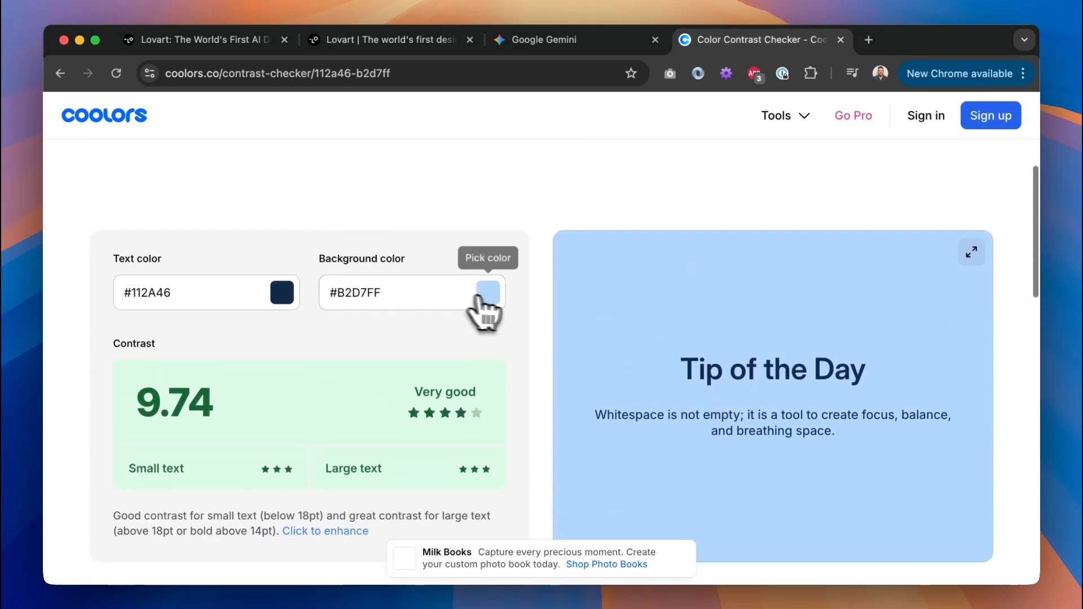
Try the stronger blue background #8AC3FF against the text color, check the contrast score, and close the contrast checker.
click(488, 292)
click(549, 375)
drag(550, 376, 563, 242)
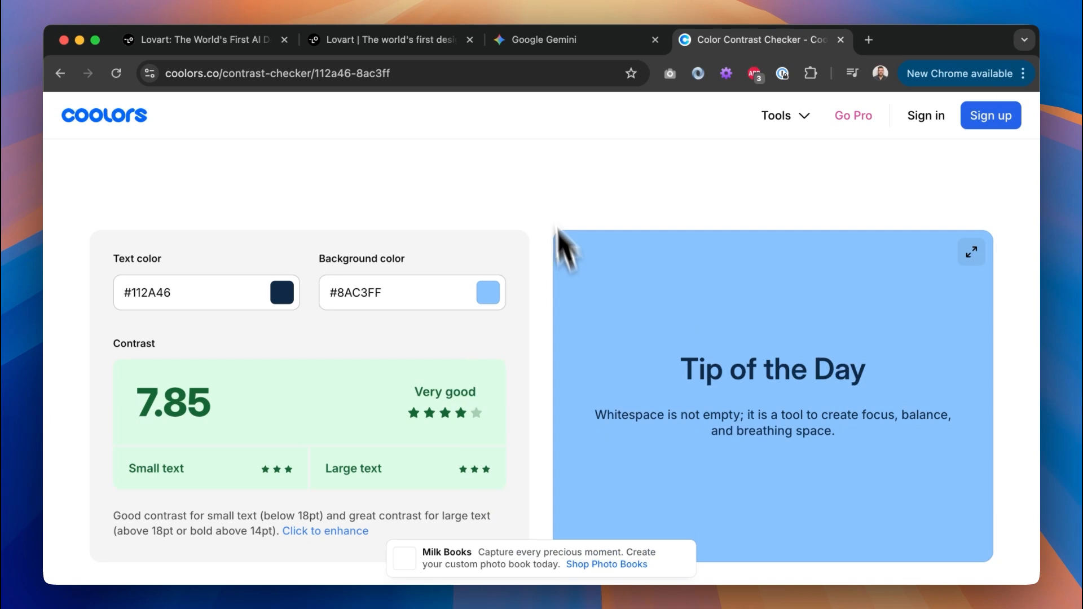
click(841, 40)
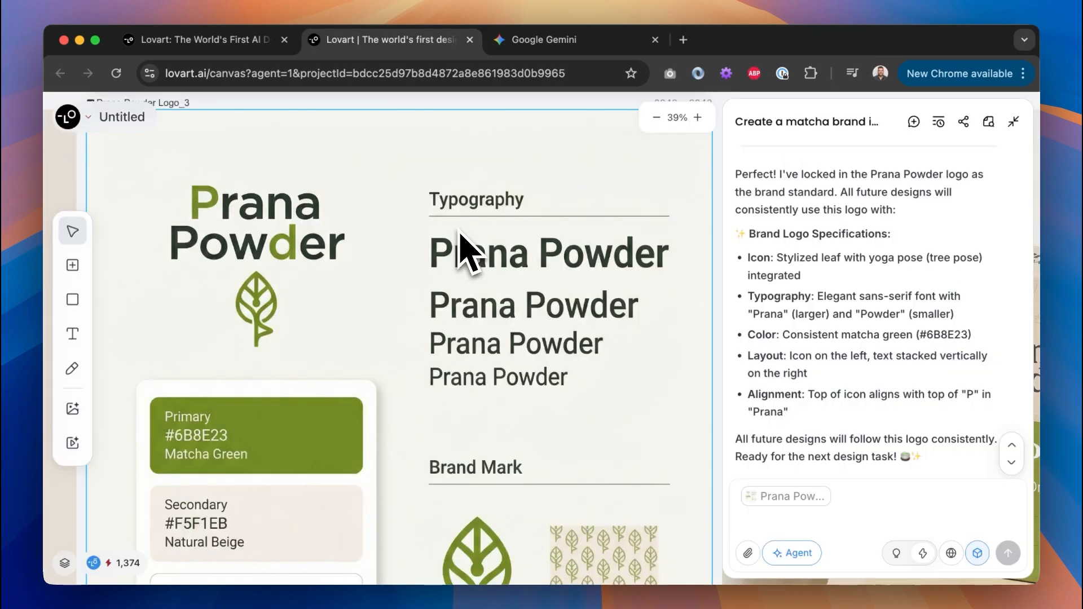
Split the Prana Powder Logo_3 board into separate editable layers with Edit Elements.
scroll(460, 232, down, 5)
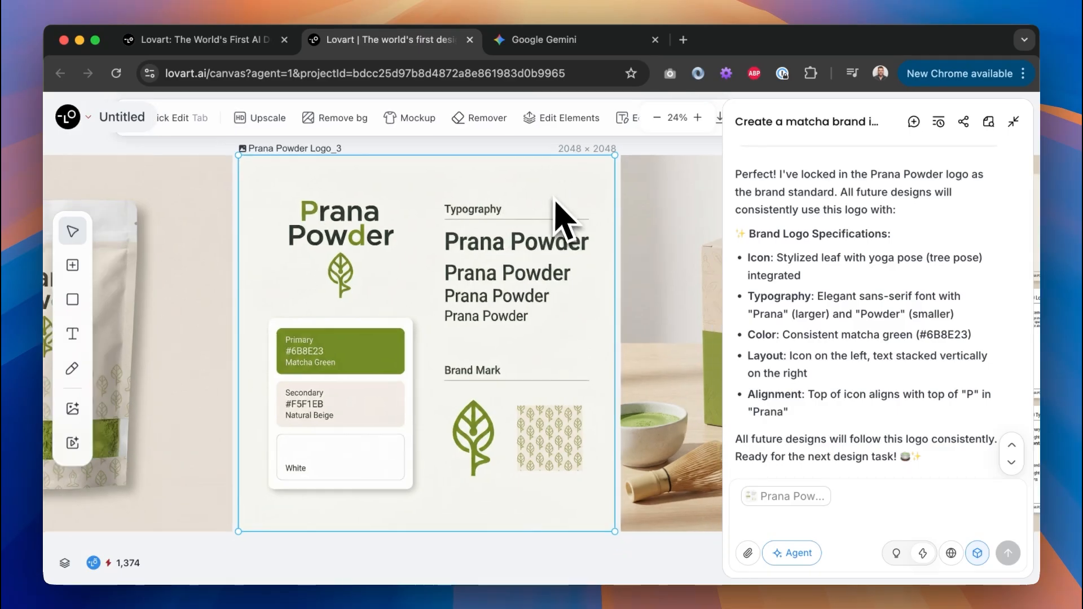
scroll(550, 195, down, 3)
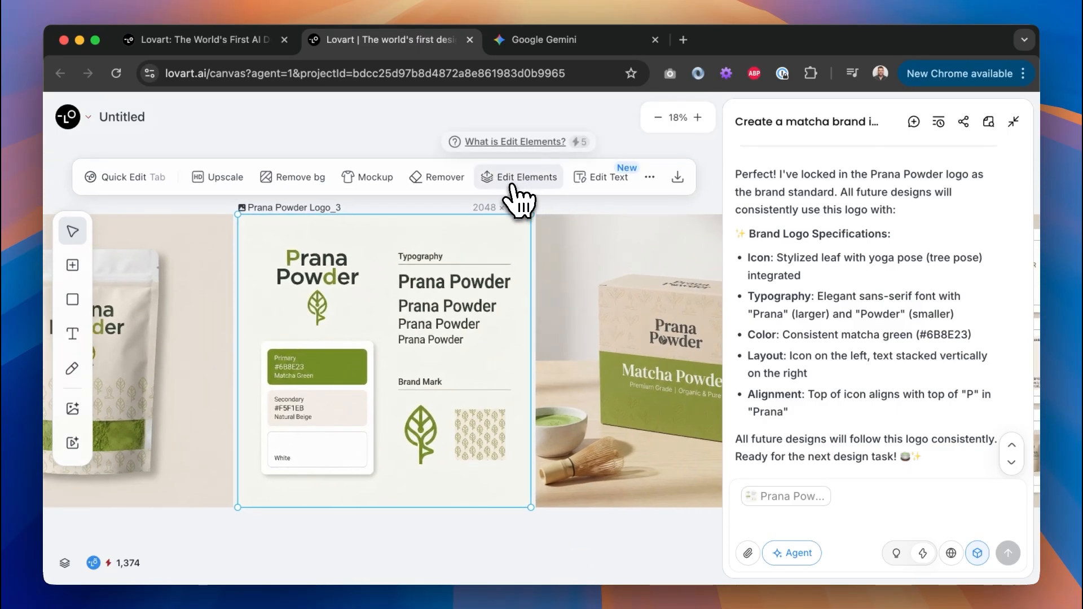
click(513, 186)
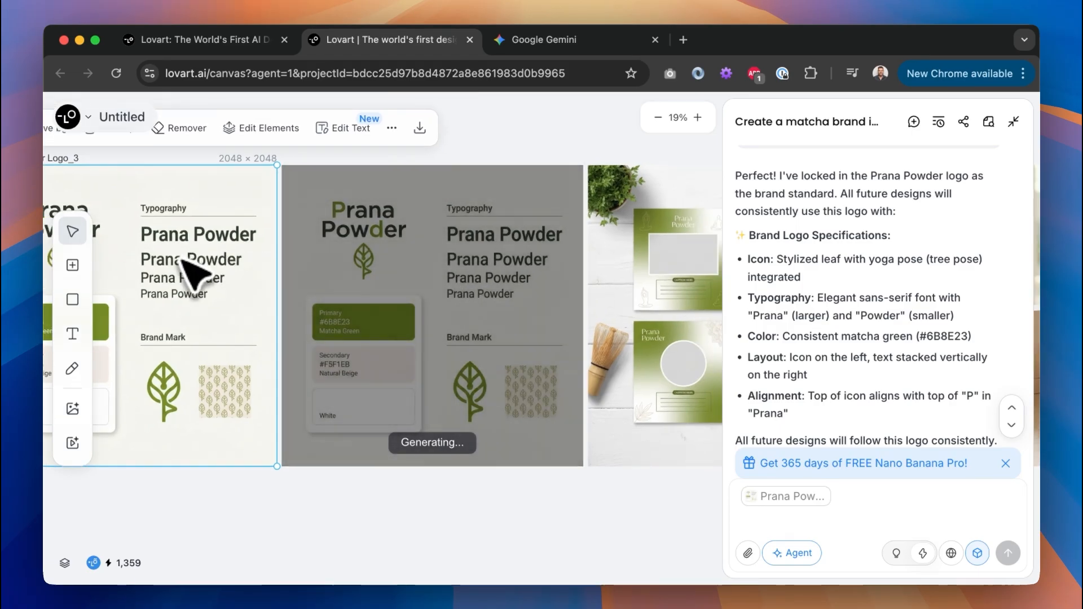
scroll(182, 261, left, 3)
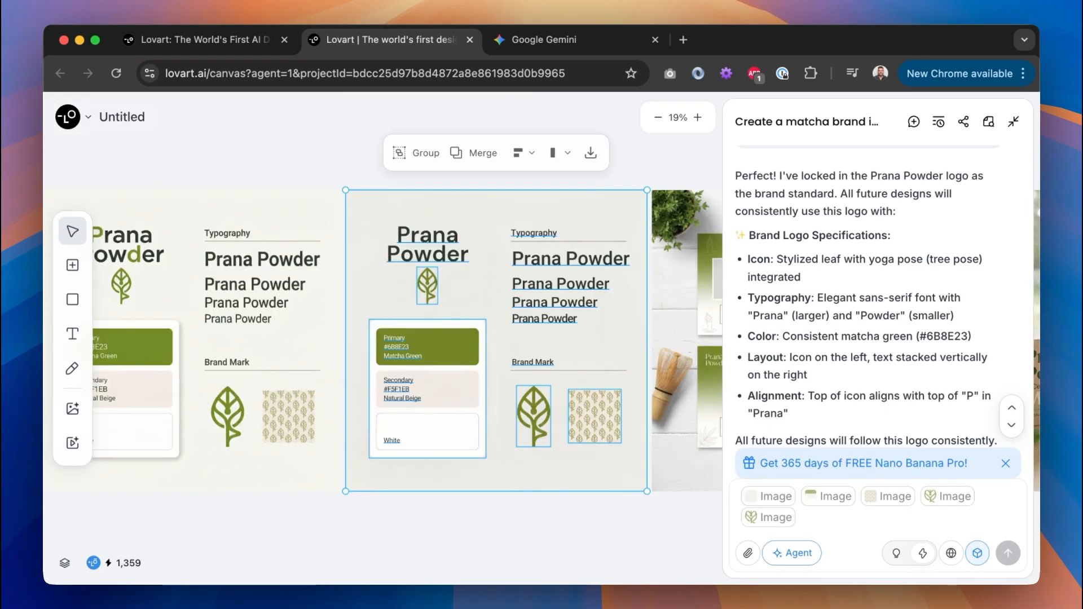
Check the fill color of the largest Prana Powder typography sample on the separated board.
click(553, 260)
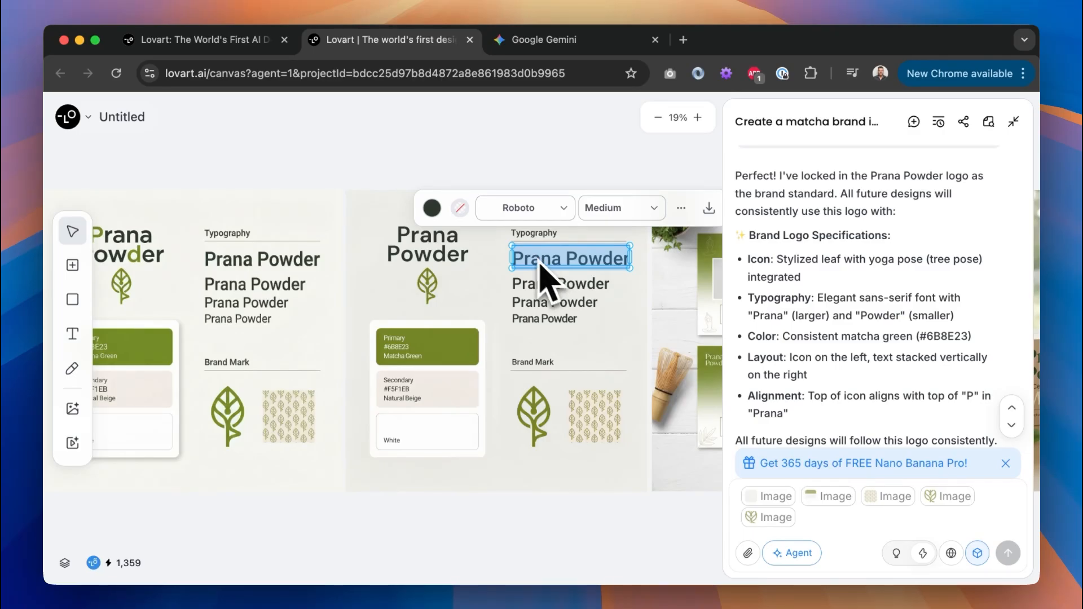
click(432, 208)
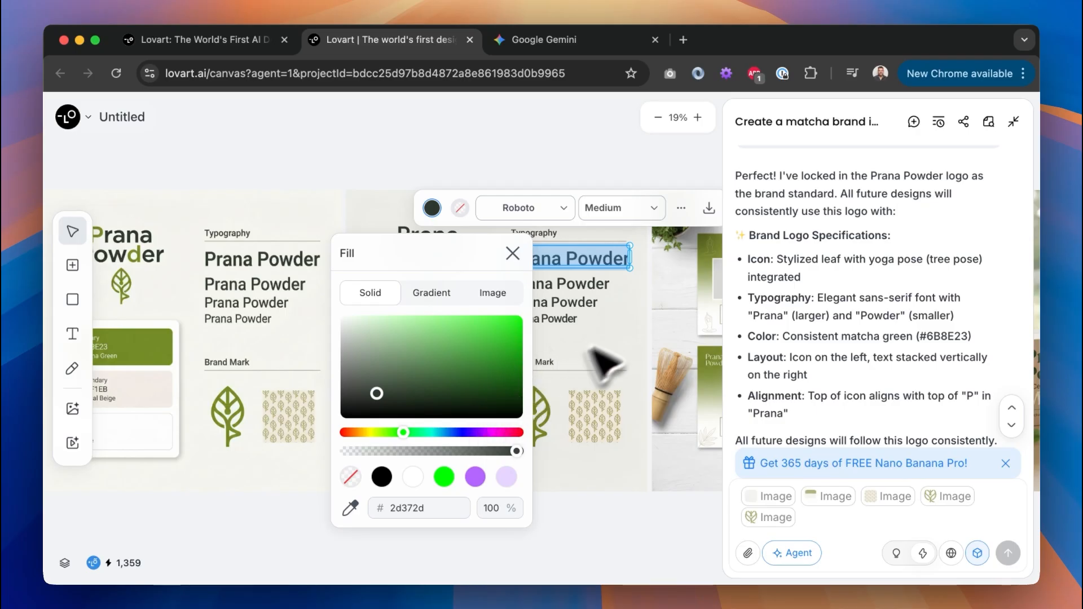
Attach the separated board's background image to the chat and ask the agent "Please tell me what colour the background is of this image".
click(631, 326)
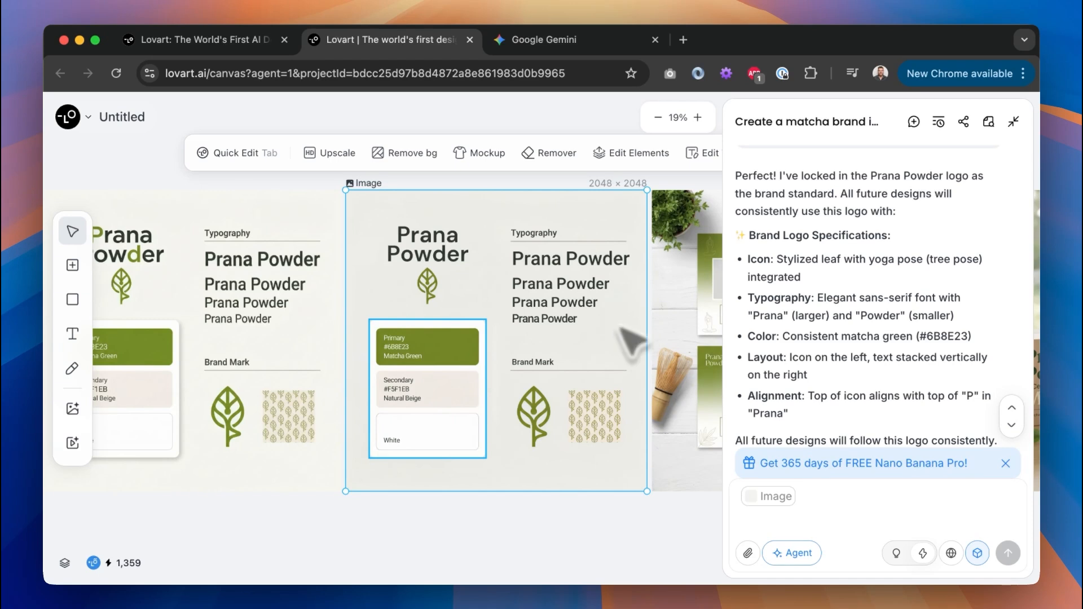
click(808, 501)
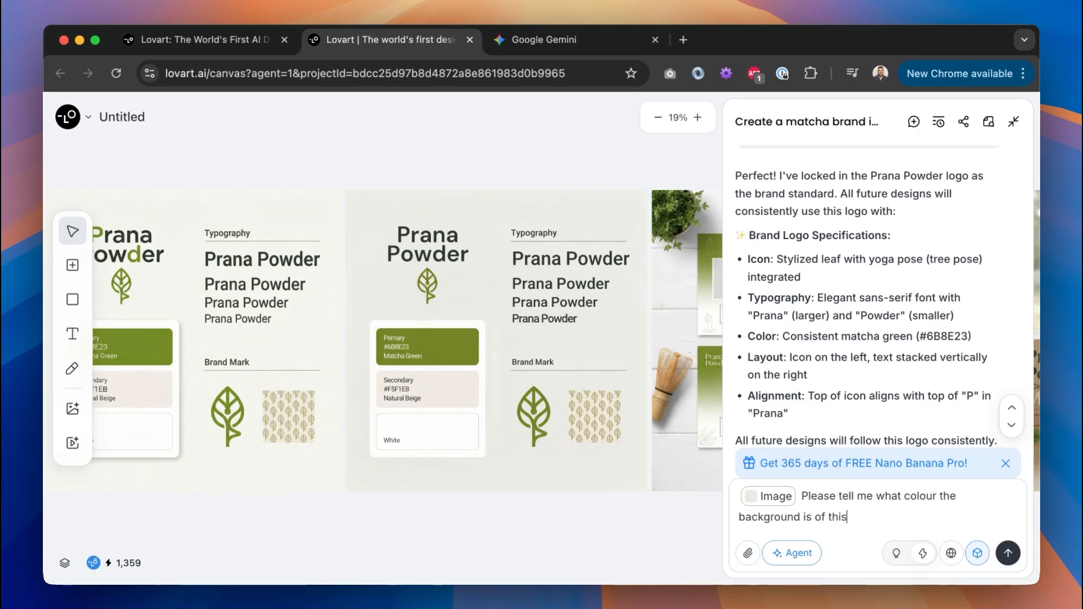
text(e)
key(Return)
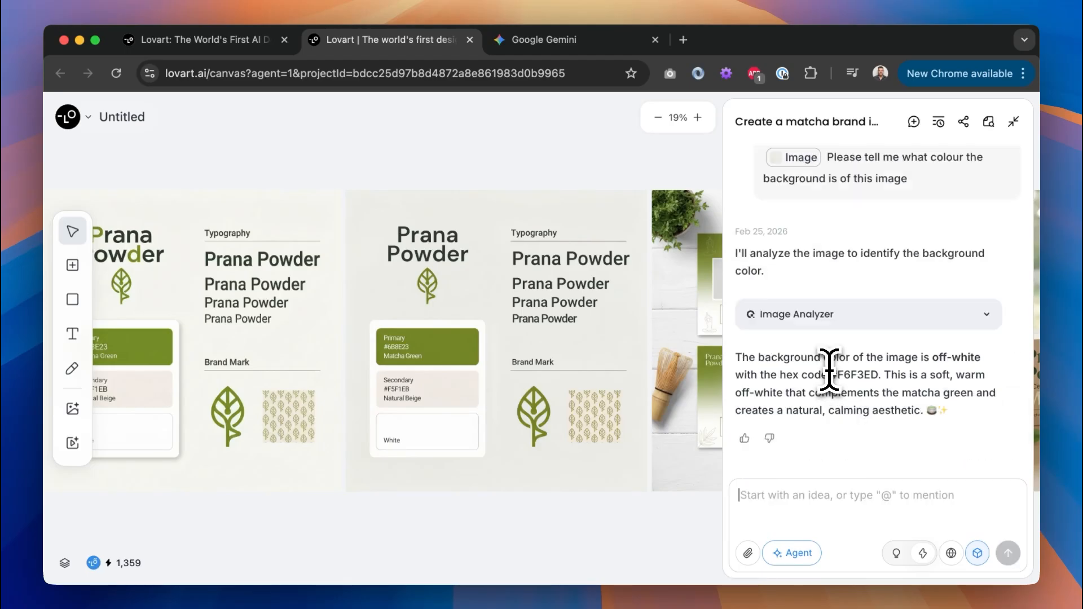
Compare the background hex code in the agent's reply with the fill color of the largest Prana Powder sample.
drag(838, 376, 887, 377)
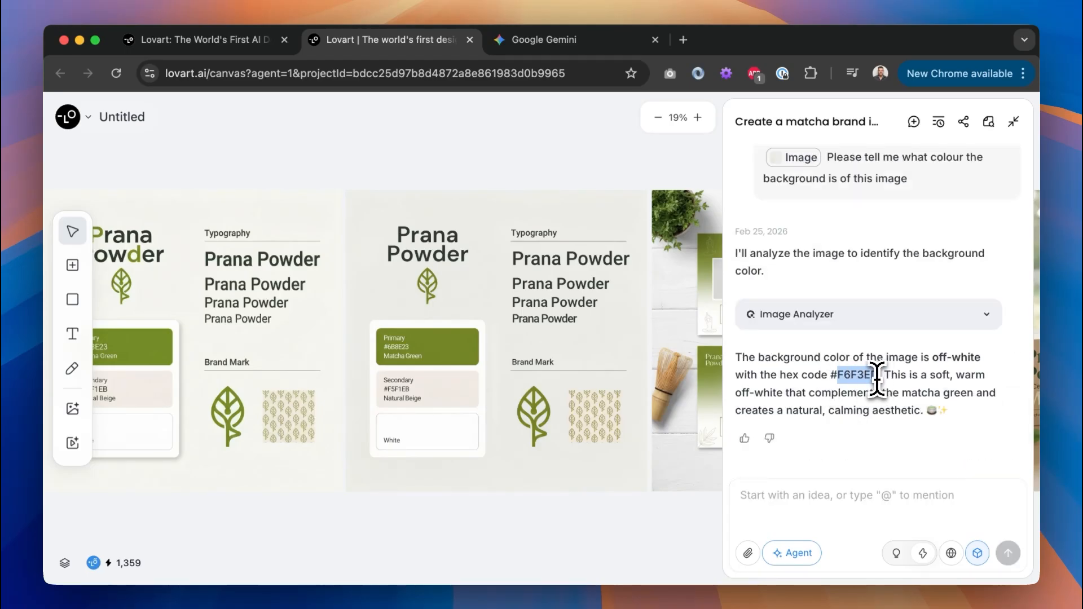
click(898, 379)
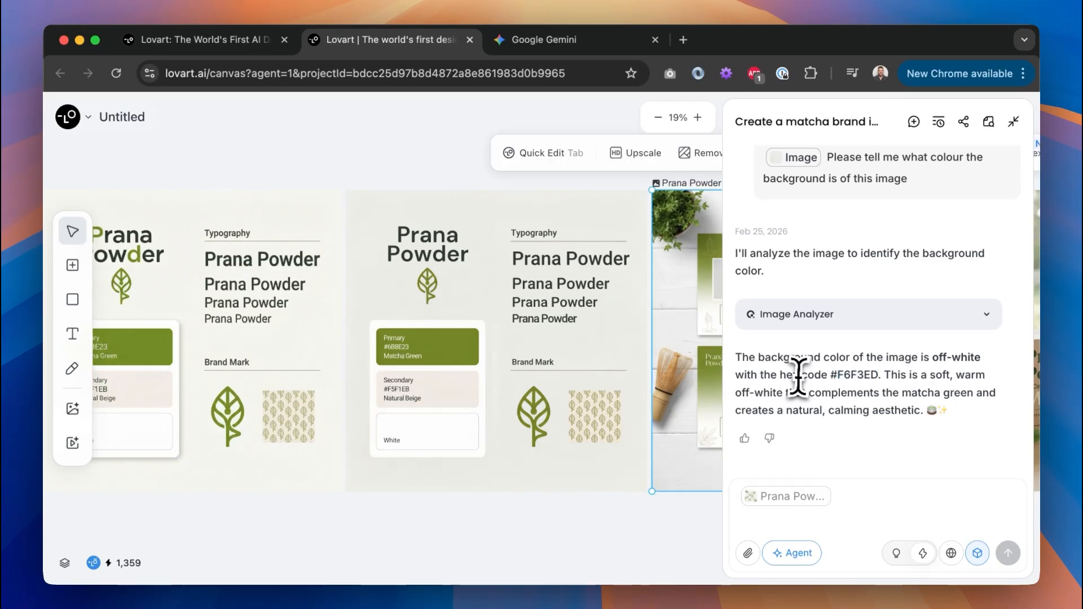
click(598, 261)
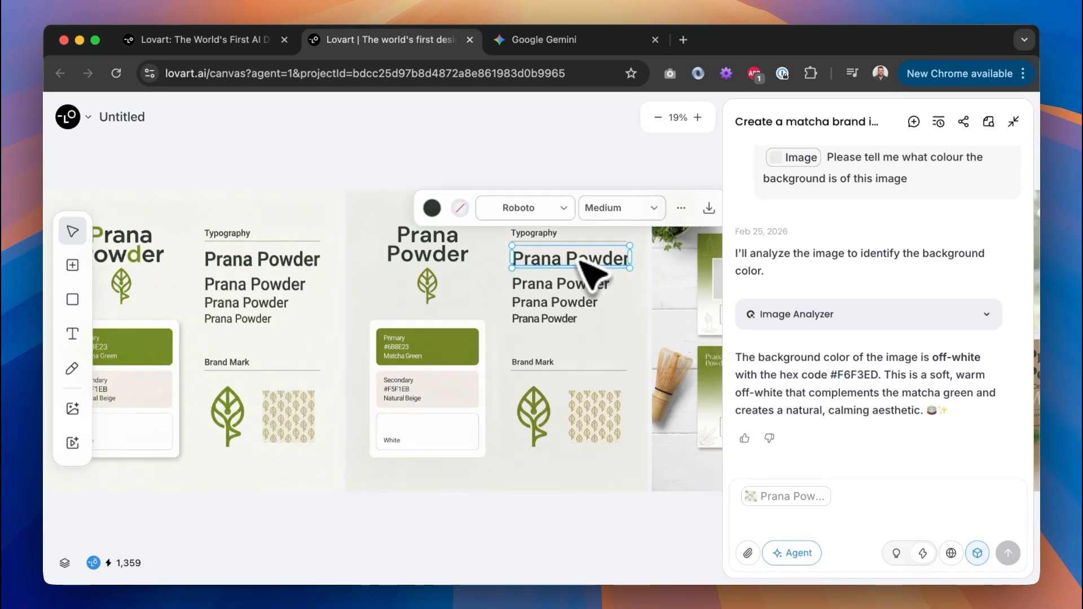
click(432, 208)
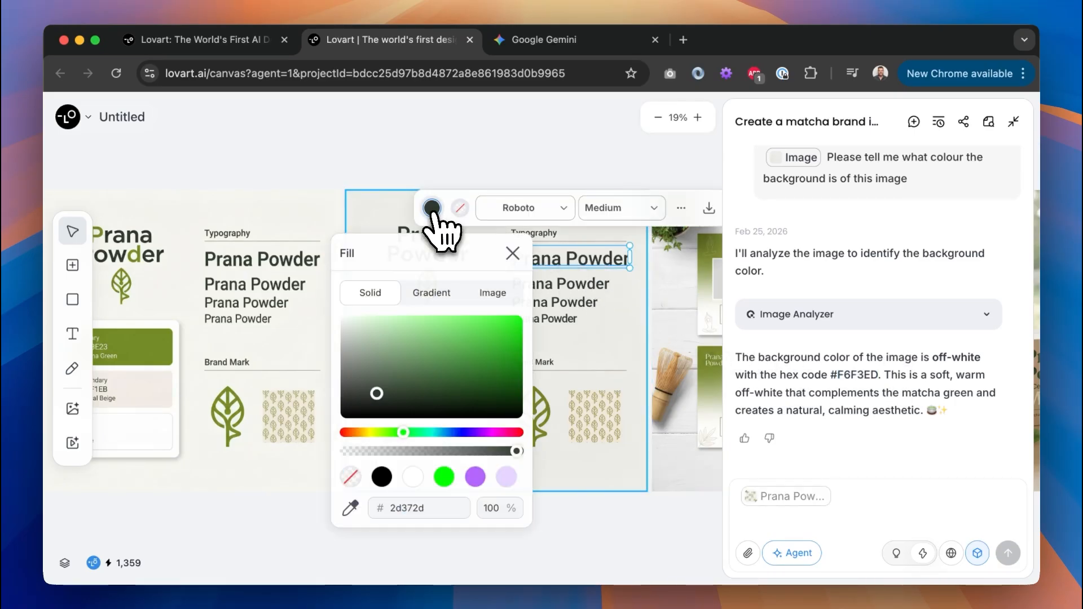
click(852, 370)
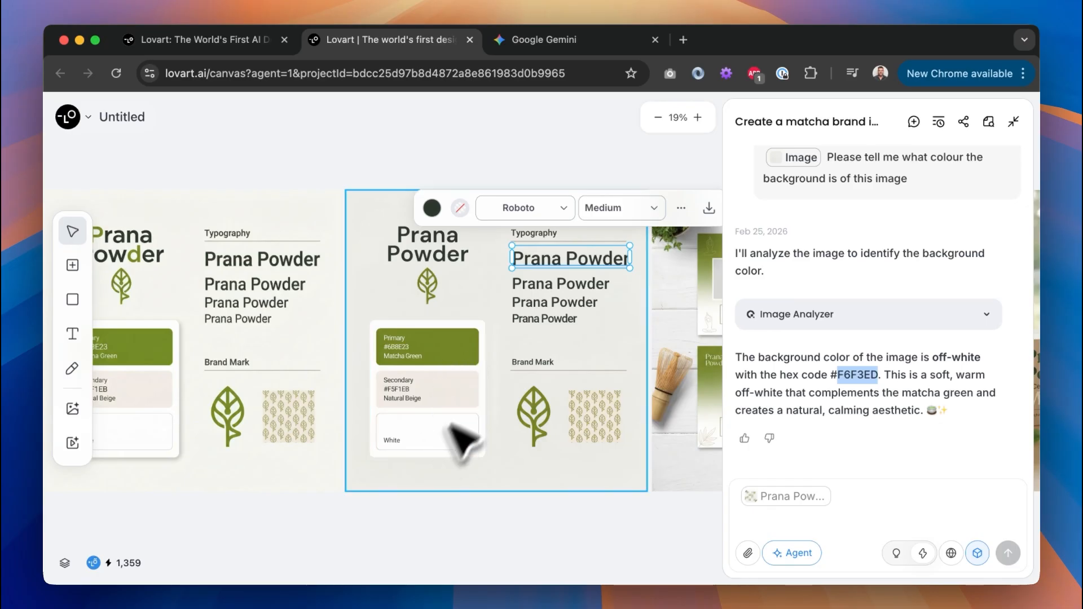
click(592, 317)
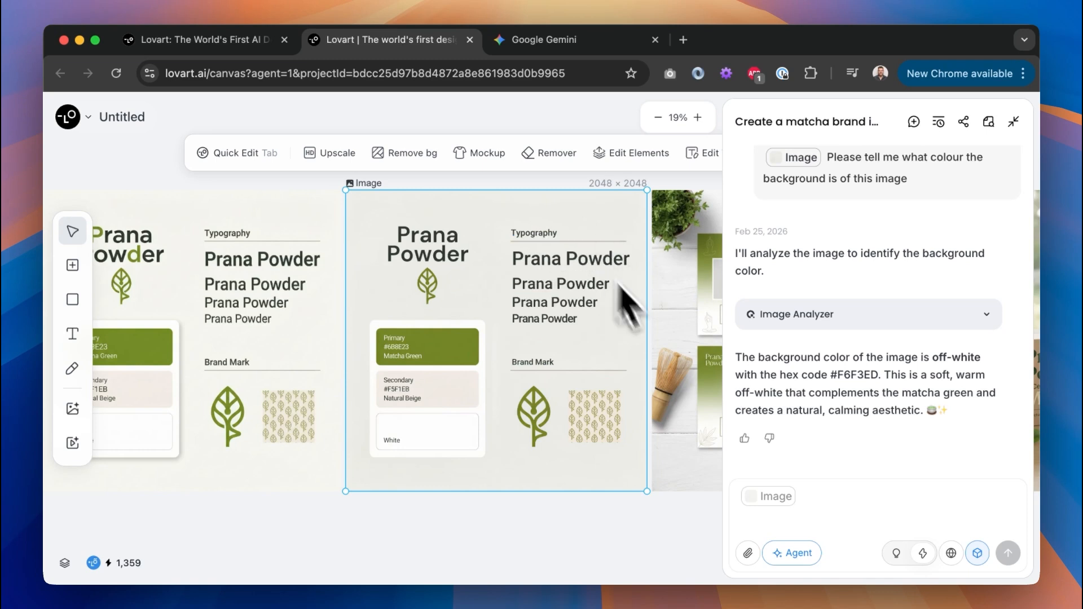
Remove the attached image from the chat and begin the prompt "Please create me a color scale with #2d372d, #F6F3ED,".
click(810, 485)
key(BackSpace)
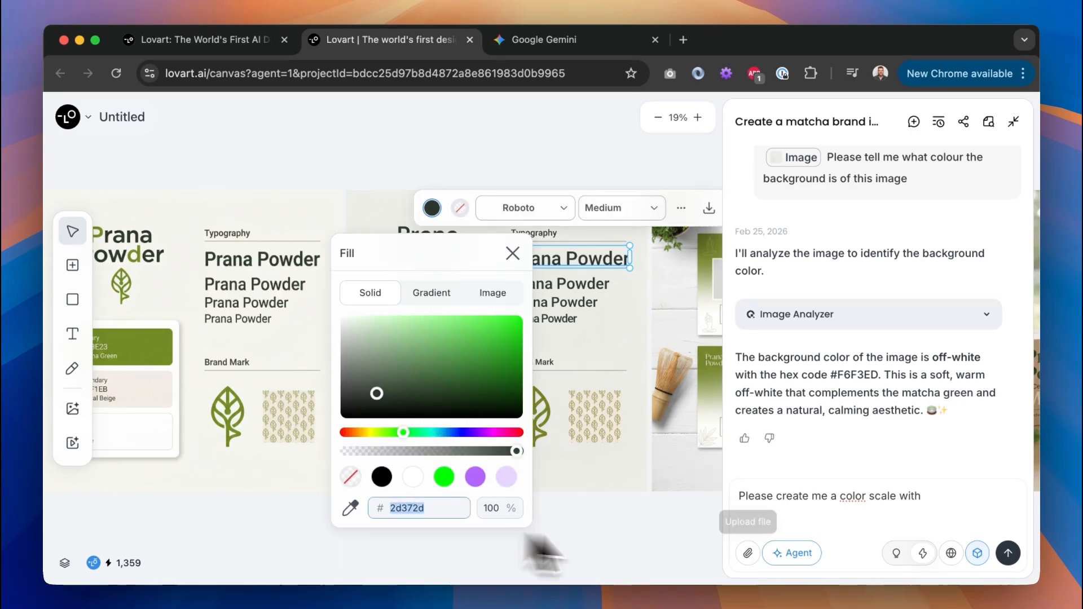
click(961, 499)
text(#2d372d, #F6F3ED,)
Add the primary swatch's hex code #6B8E23 to the color scale prompt.
click(399, 347)
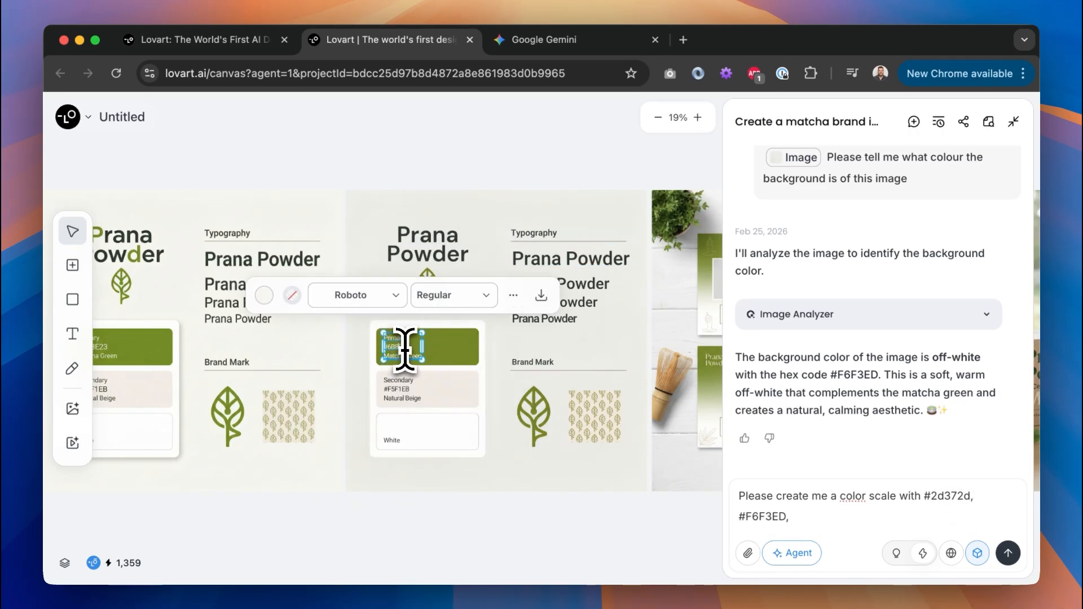
scroll(405, 350, up, 3)
click(847, 516)
text(#6B8E23)
text(and)
Complete the color scale prompt with the secondary swatch's #F5F1EB and "and #FFFFFF", and send it to the agent.
click(406, 424)
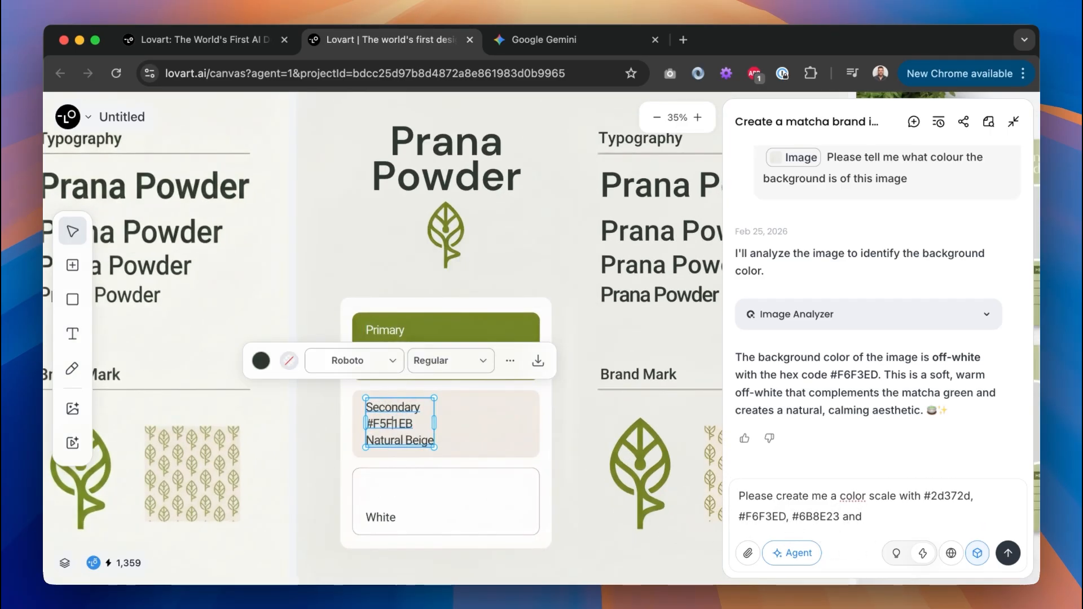
double_click(392, 424)
key(super+c)
click(904, 523)
key(super+v)
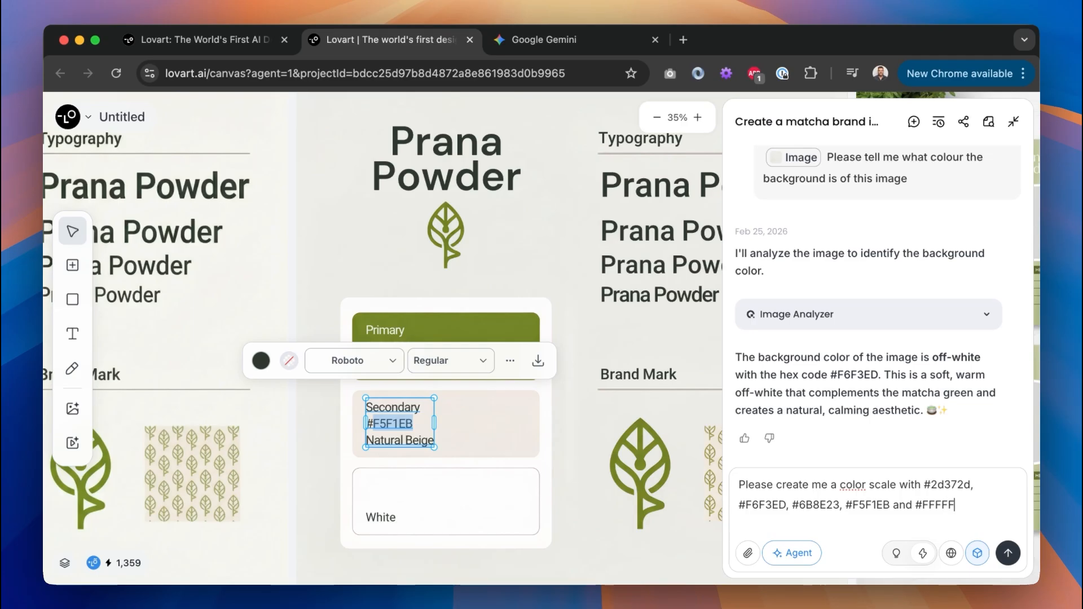
key(Return)
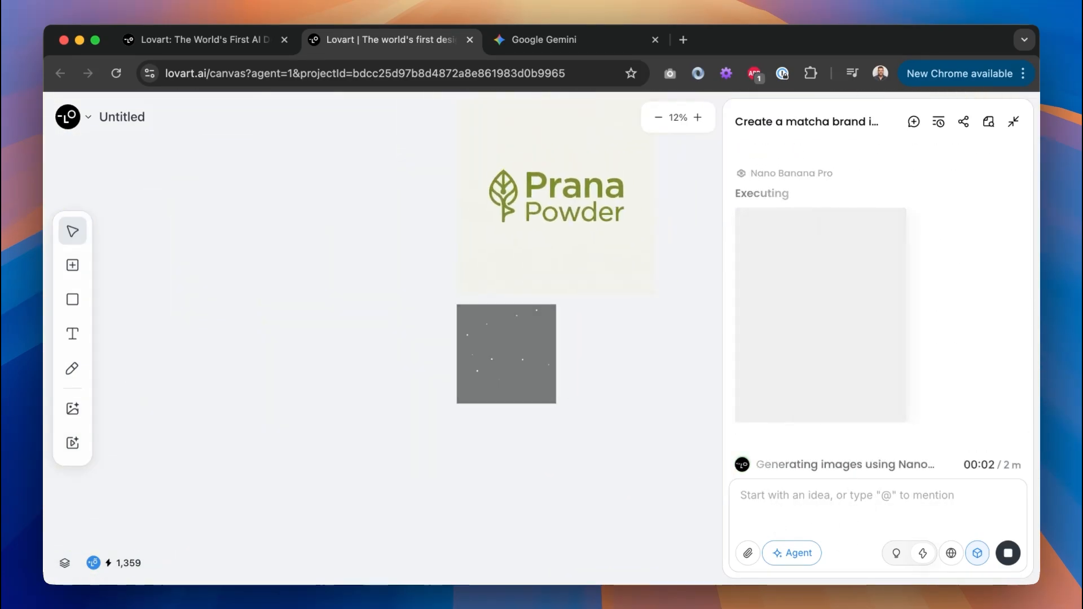
scroll(996, 361, up, 5)
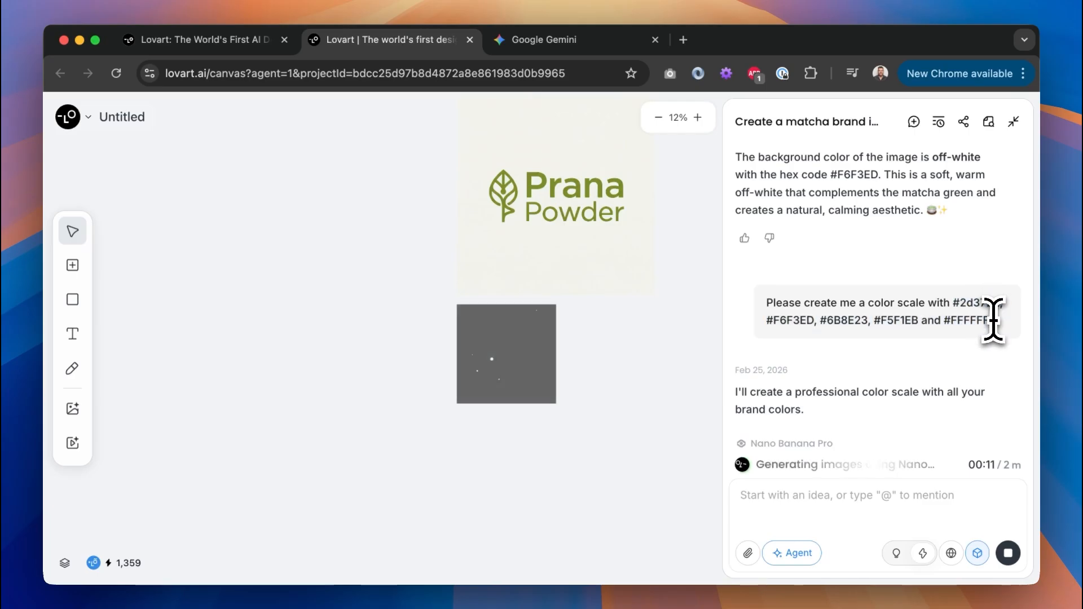
scroll(648, 350, right, 2)
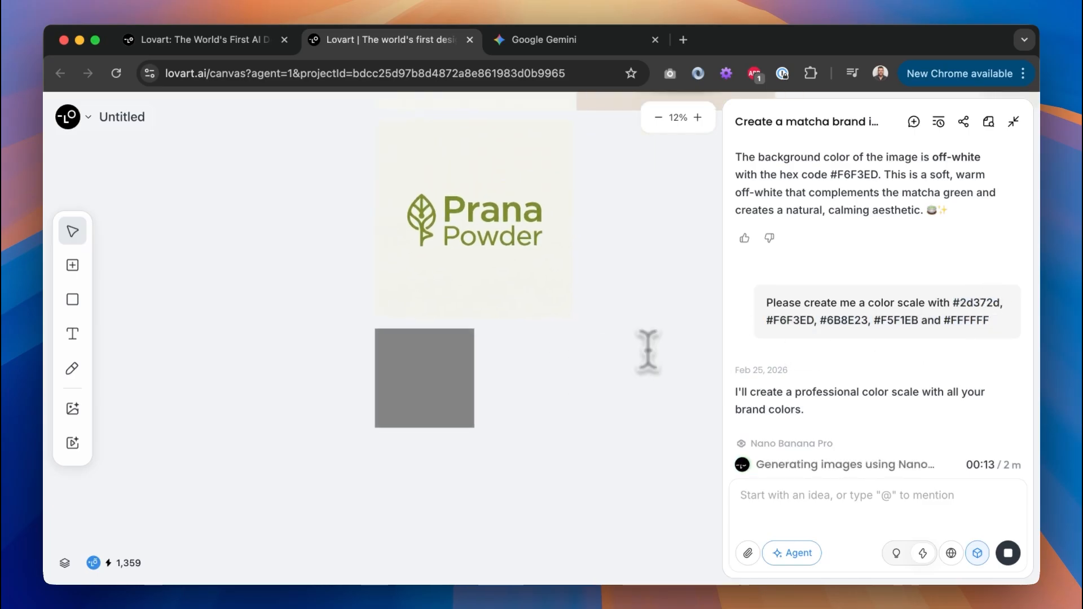
scroll(648, 351, up, 2)
scroll(631, 350, up, 1)
scroll(631, 350, left, 2)
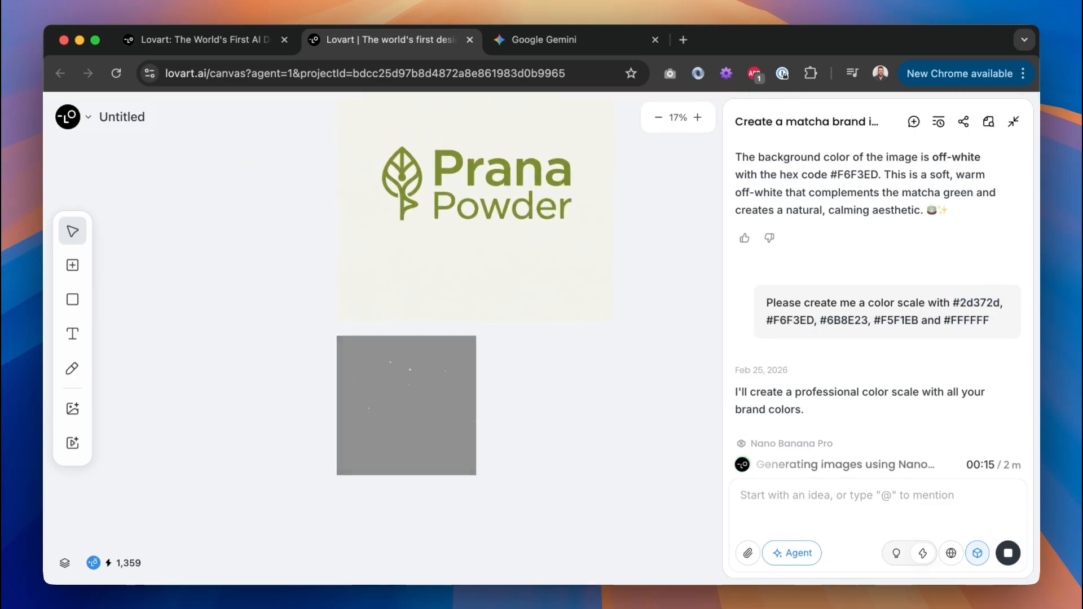
scroll(586, 299, up, 1)
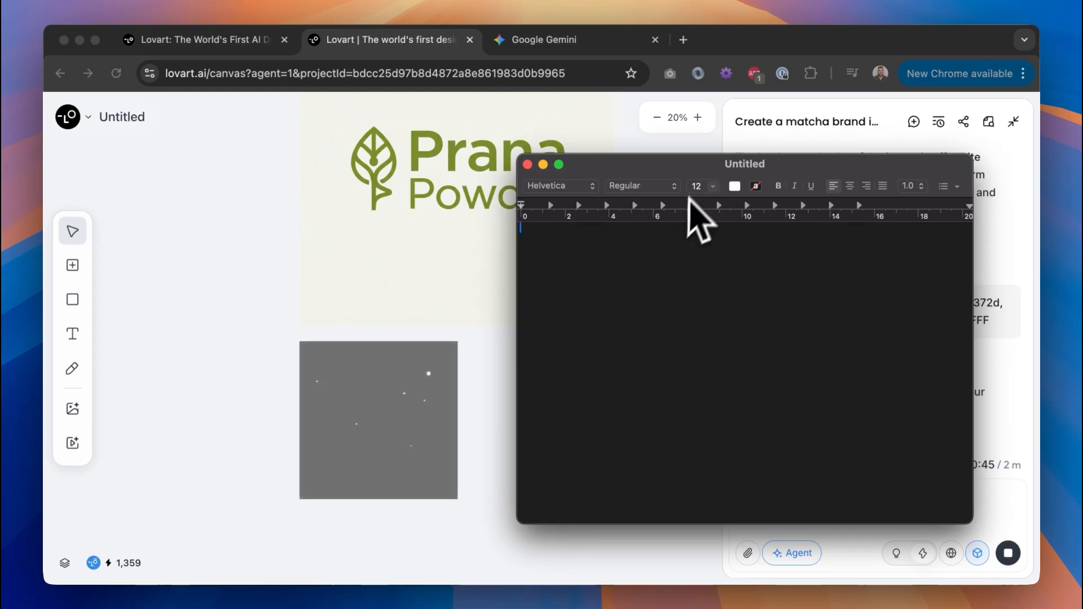
Switch to a blank text editor document, set the font size to 14, and enter the heading "Color Palette".
click(713, 187)
click(710, 263)
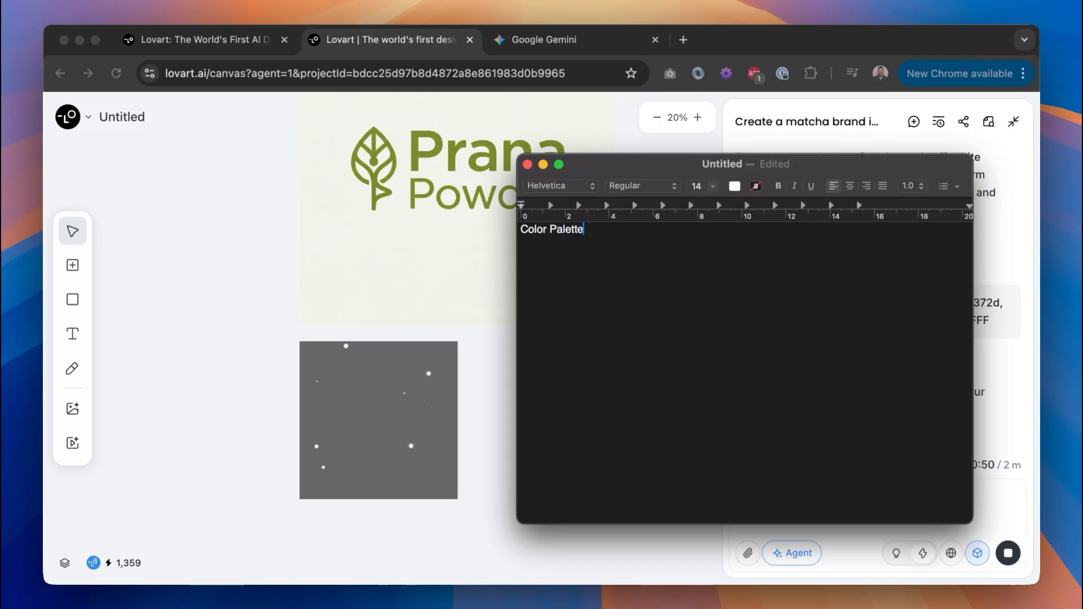
Copy the five hex codes from the sent color scale prompt and paste them below the Color Palette heading.
click(1016, 416)
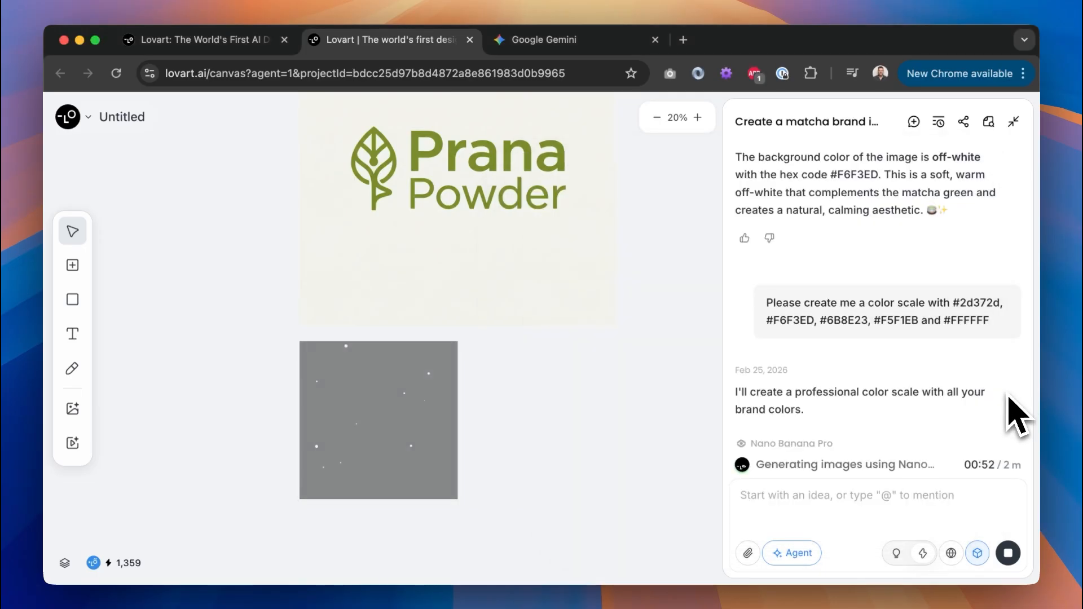
drag(988, 330, 955, 305)
key(super+Tab)
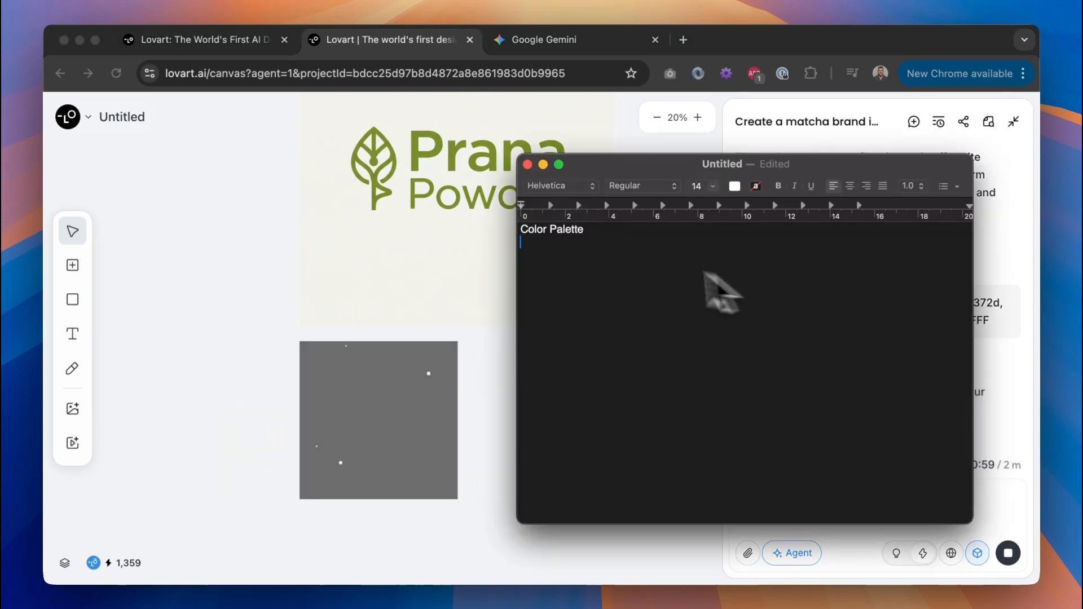
key(super+v)
Put each pasted hex code on its own line and remove the word "and" before #FFFFFF.
click(570, 242)
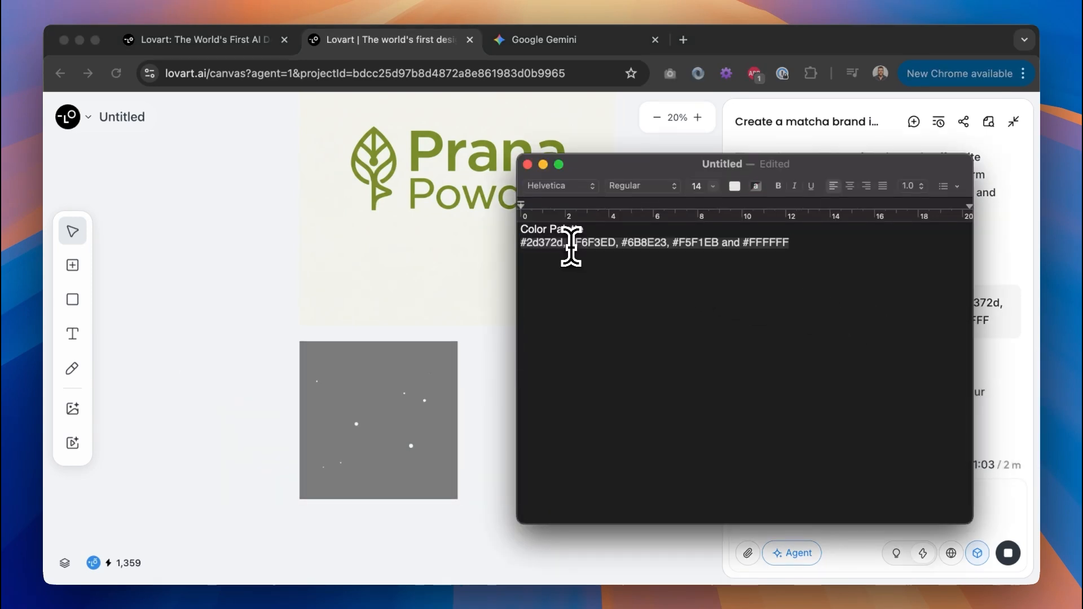
key(Return)
click(572, 256)
key(Return)
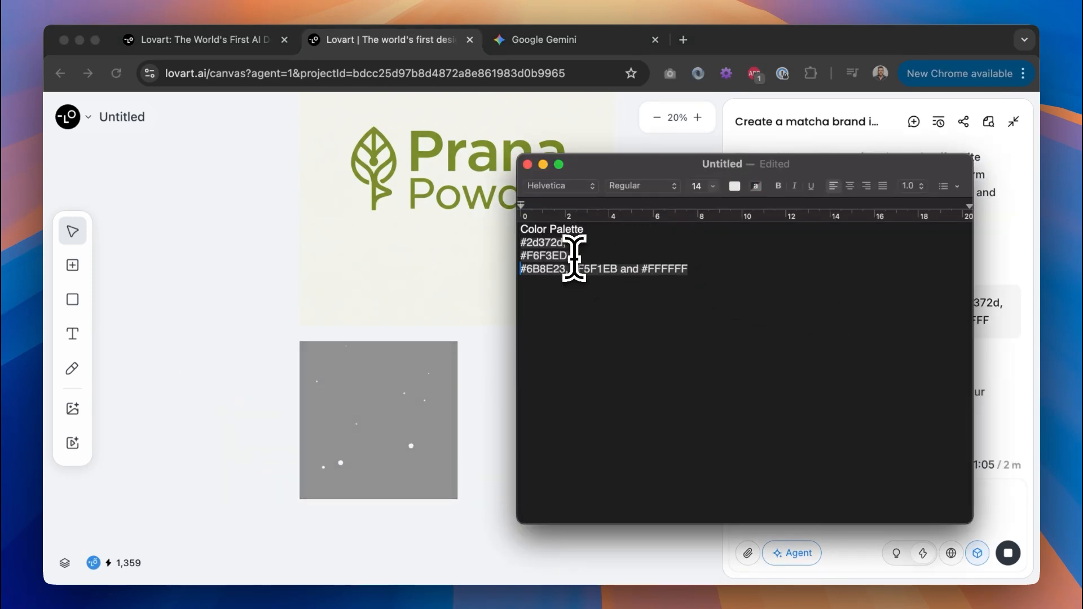
click(572, 269)
key(Return)
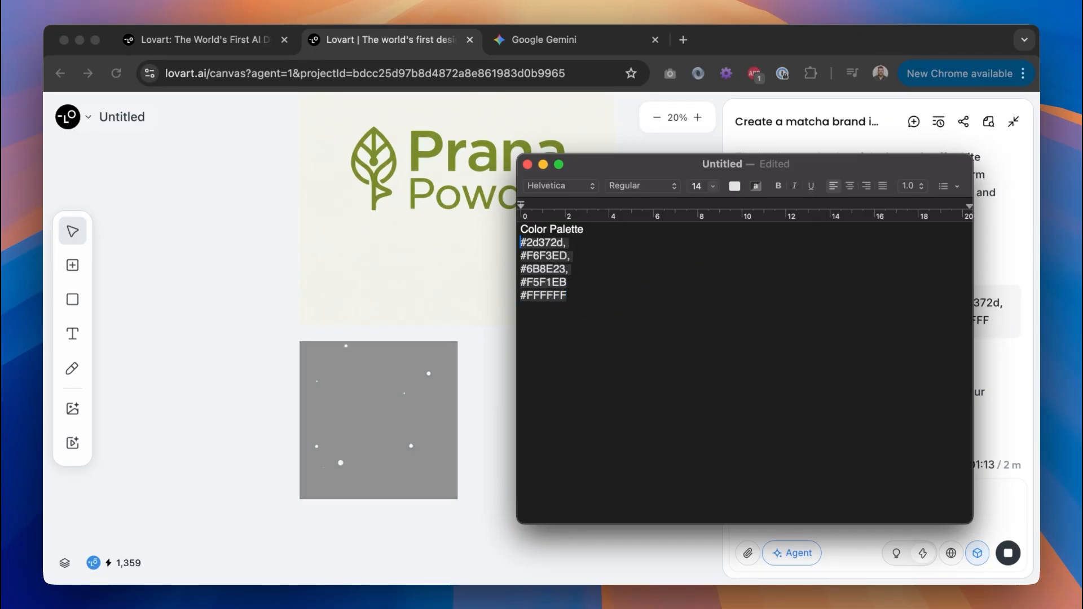
Change the heading to "Colour Palette" and label the first three hex codes "Text Colour:", "Background Colour:" and "Primacy Accent Colour:".
key(super+Tab)
scroll(882, 318, up, 5)
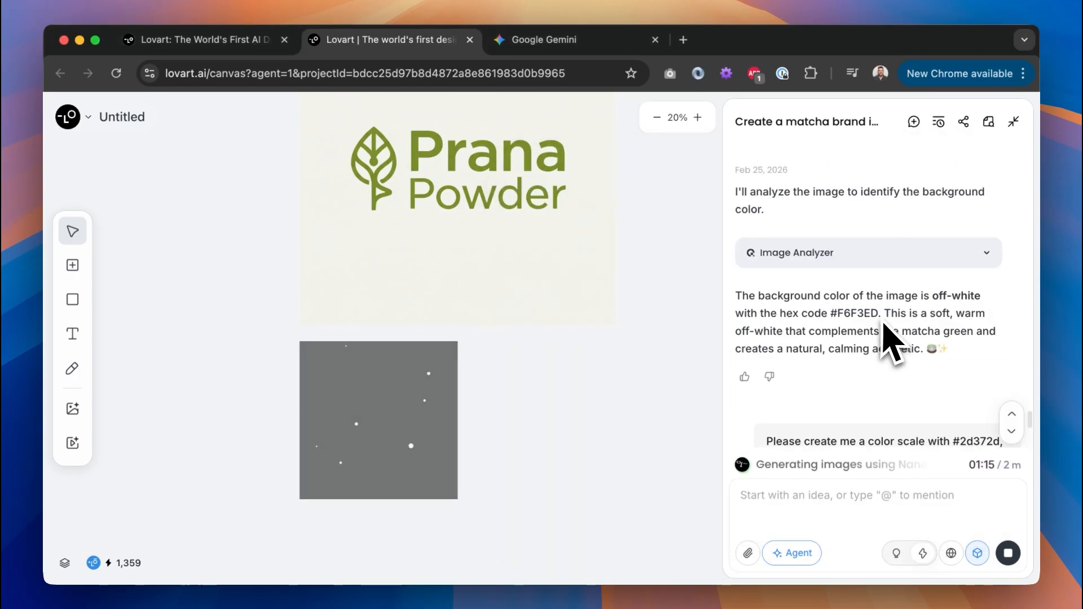
scroll(882, 318, down, 4)
key(super+Tab)
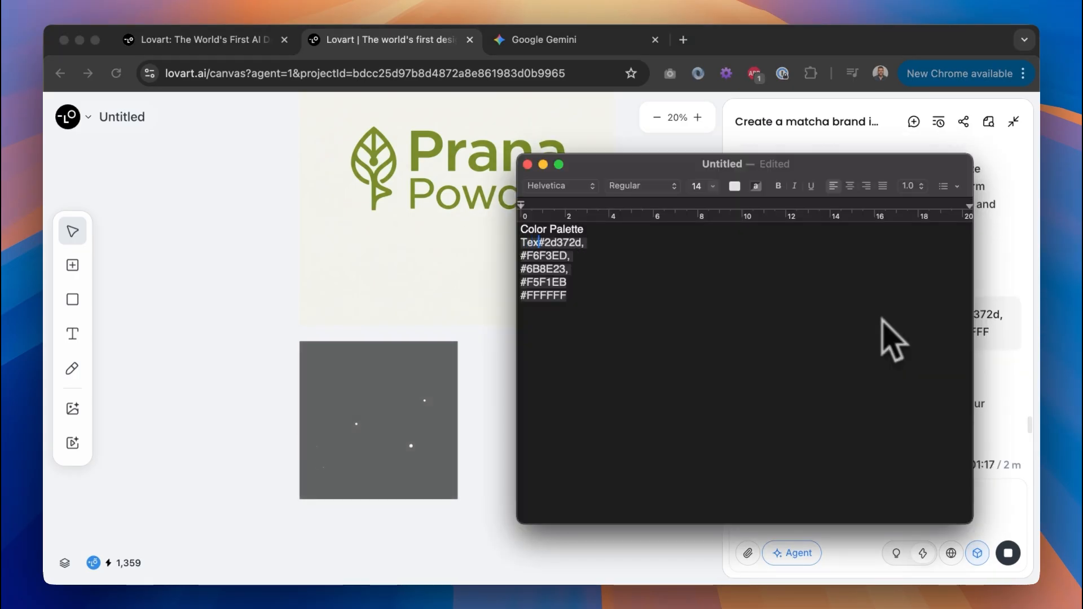
text(t Colour: #2d372d, )
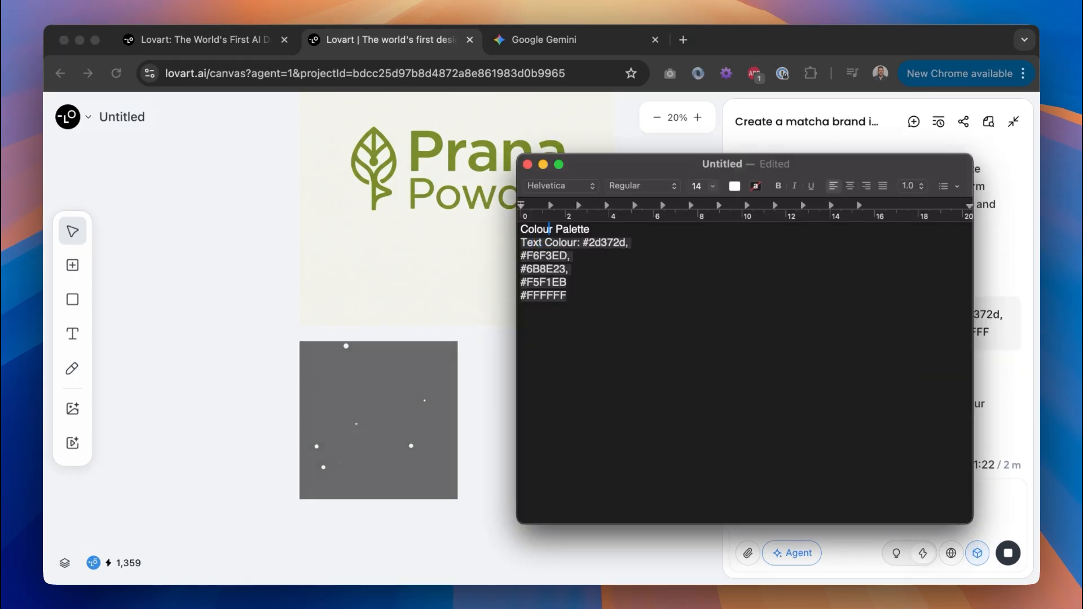
text(Background Colour:)
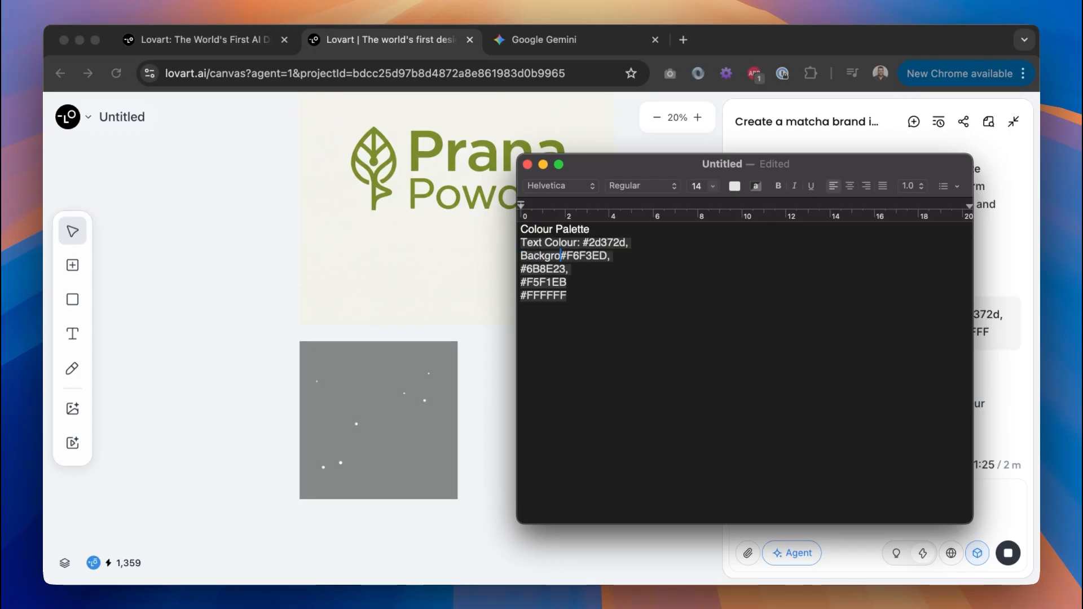
key(Down)
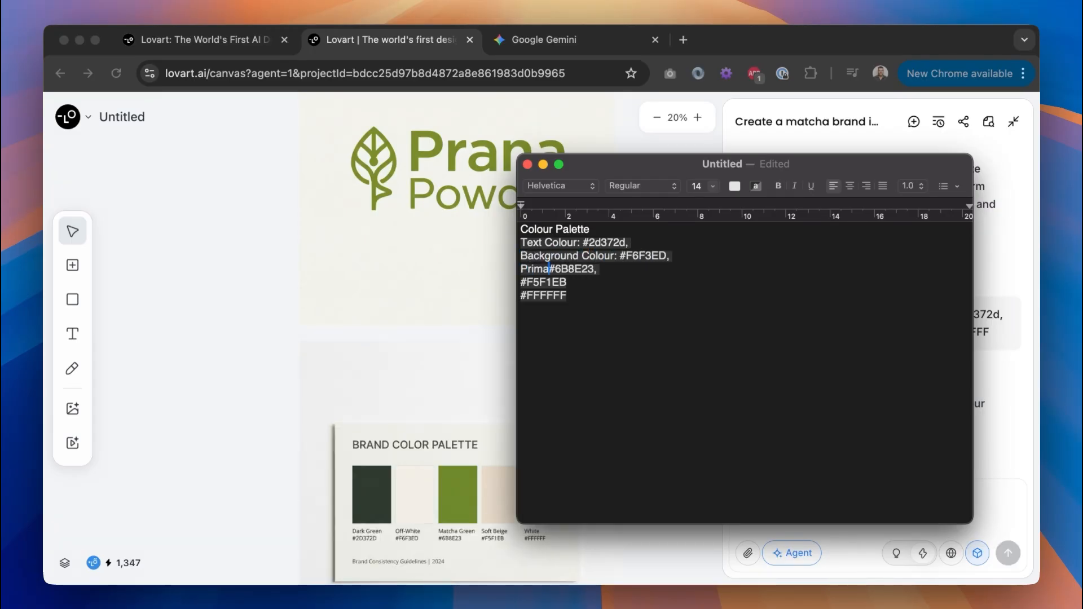
text(Primacy Ac)
text(cent Colour:)
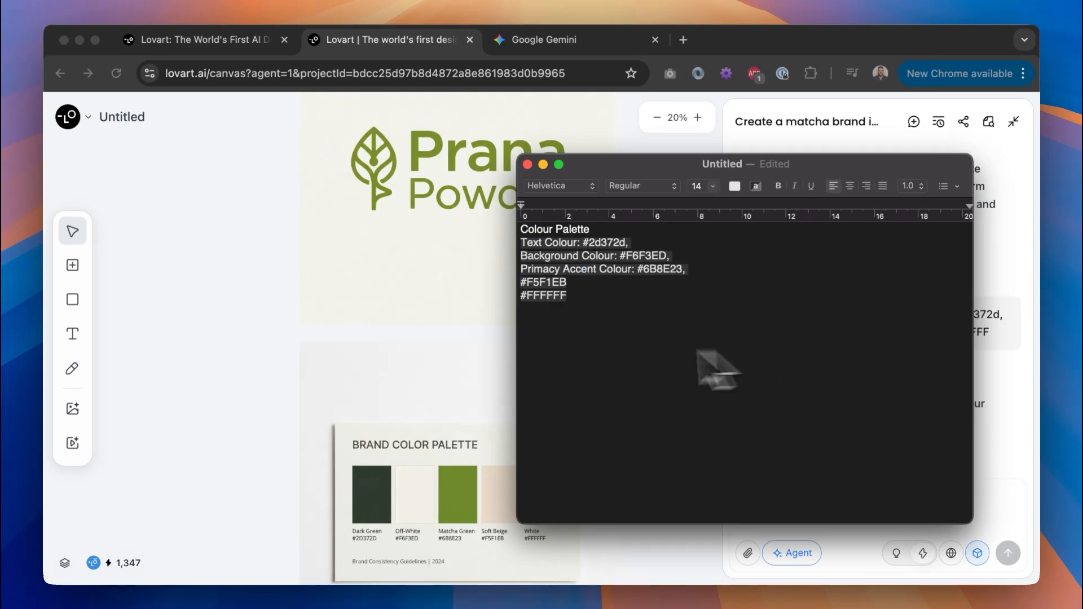
Switch to Lovart, examine the newly generated Brand Color Palette image on the canvas, and select it as the agent's reference.
click(472, 357)
scroll(472, 358, up, 9)
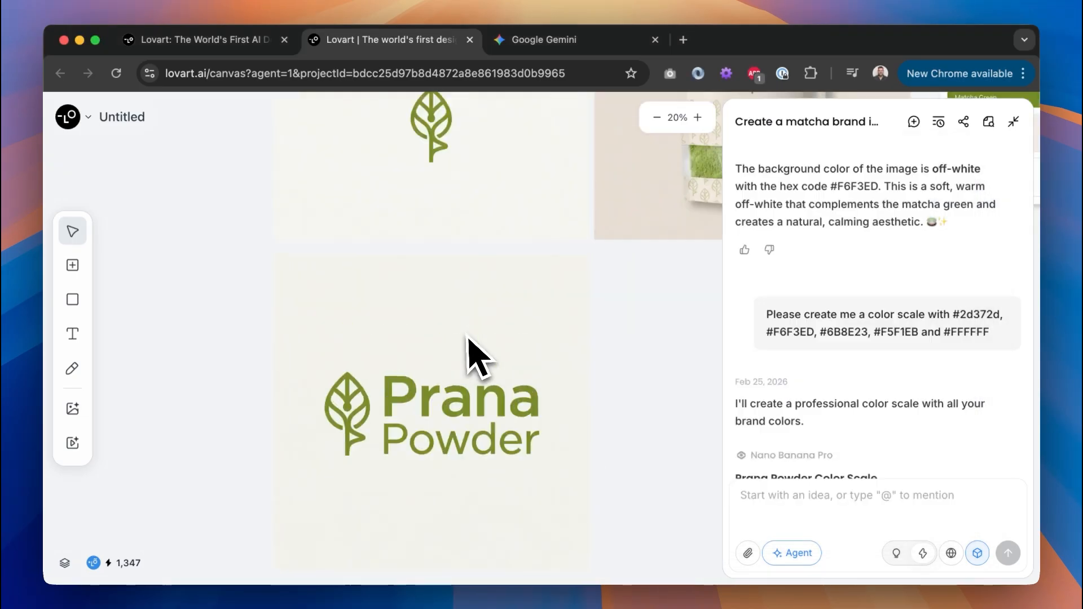
scroll(472, 358, right, 9)
scroll(470, 351, down, 6)
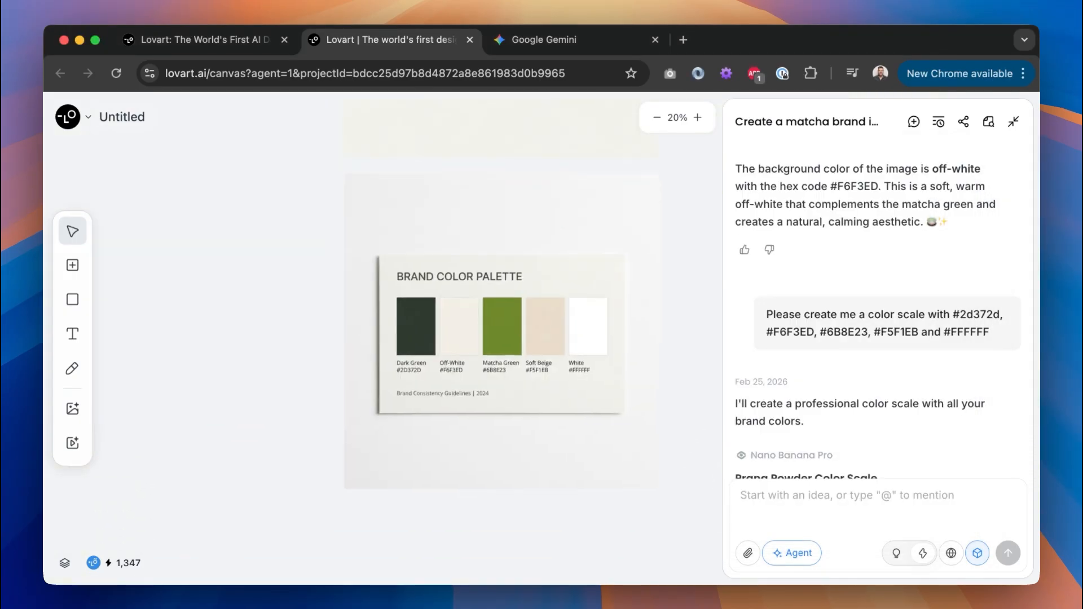
scroll(471, 351, up, 5)
scroll(520, 363, right, 3)
scroll(520, 363, down, 1)
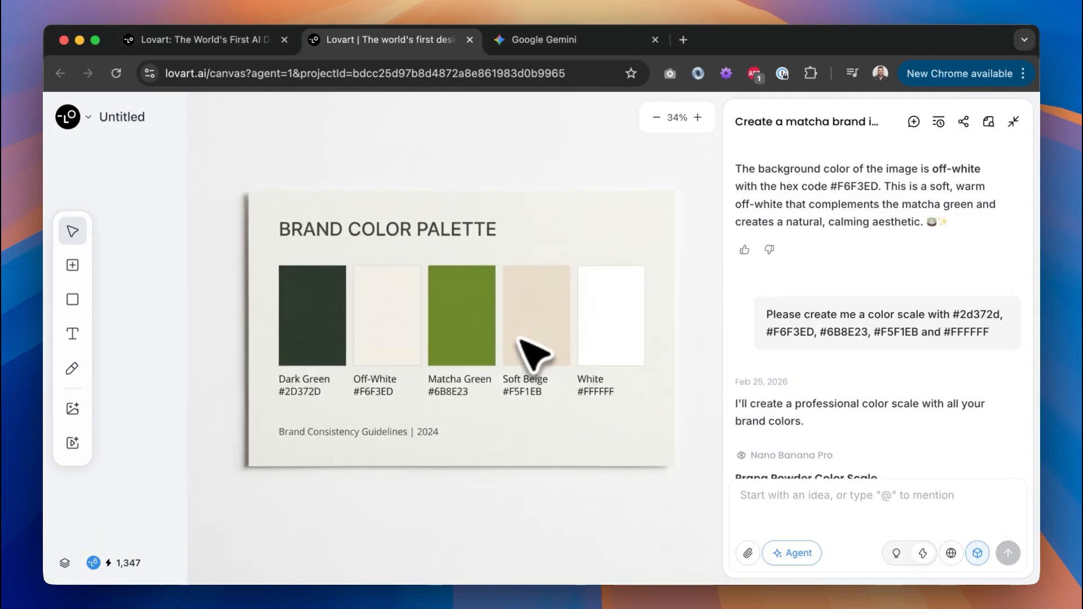
click(409, 437)
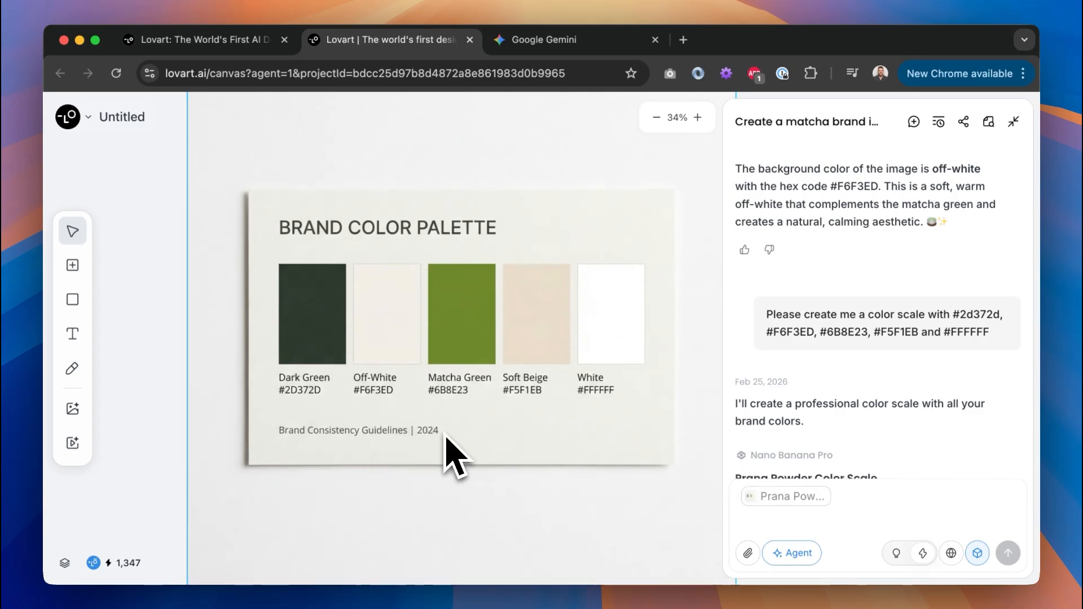
Switch to the text document, move it clear of the palette labels, and capitalize the first hex code as #2D372D.
key(super+Tab)
drag(652, 162, 720, 165)
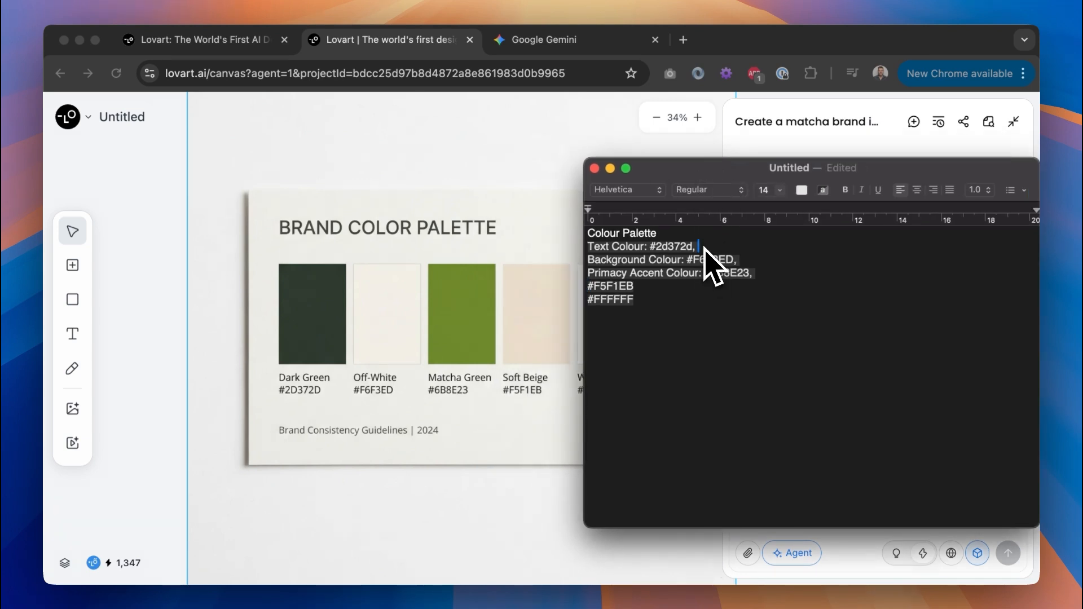
click(668, 248)
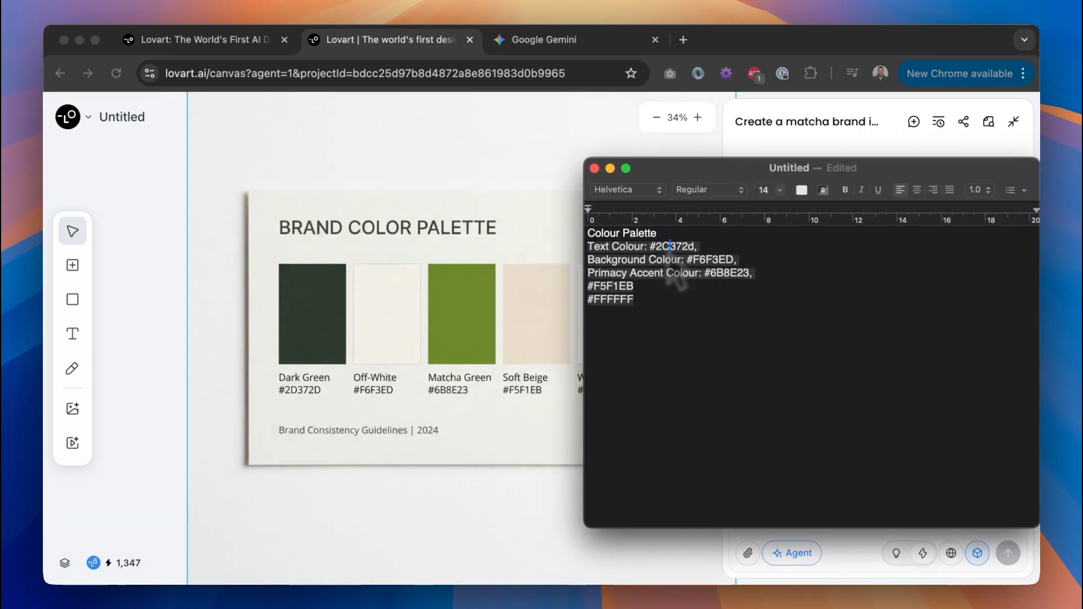
text(372D,)
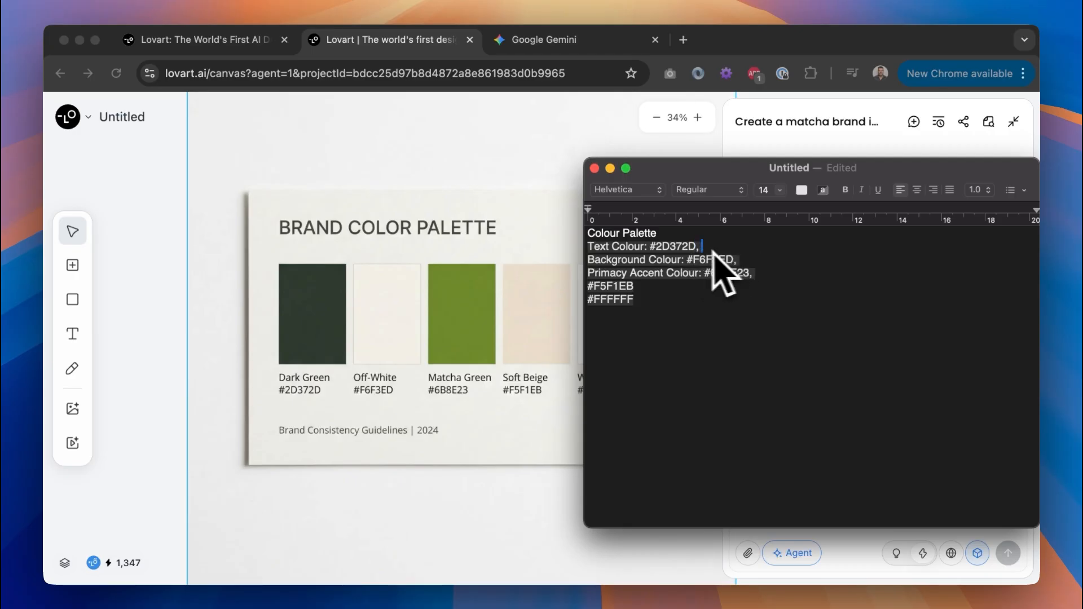
Label the five hex codes Dark Green, Off-White, Matcha Green, Soft Beige and White, and insert a blank line below the heading.
key(BackSpace)
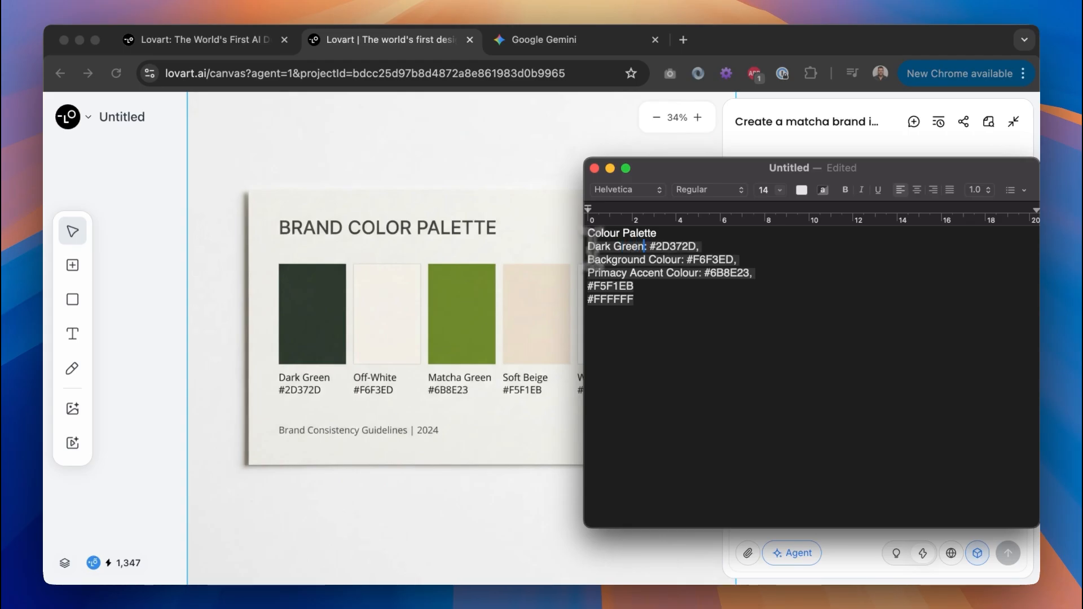
drag(680, 260, 577, 265)
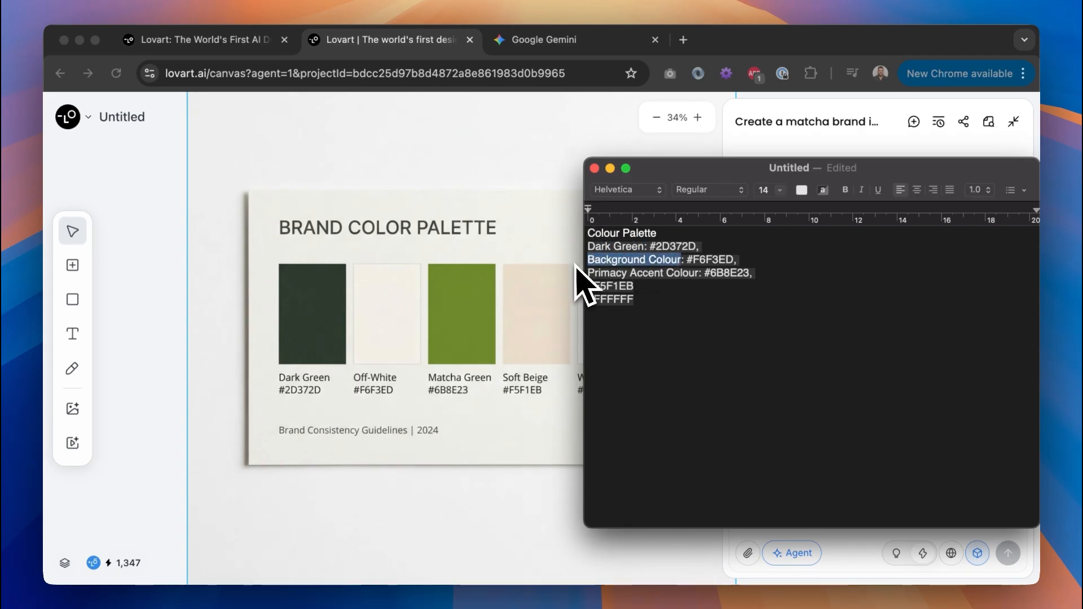
key(BackSpace)
text(Off-White)
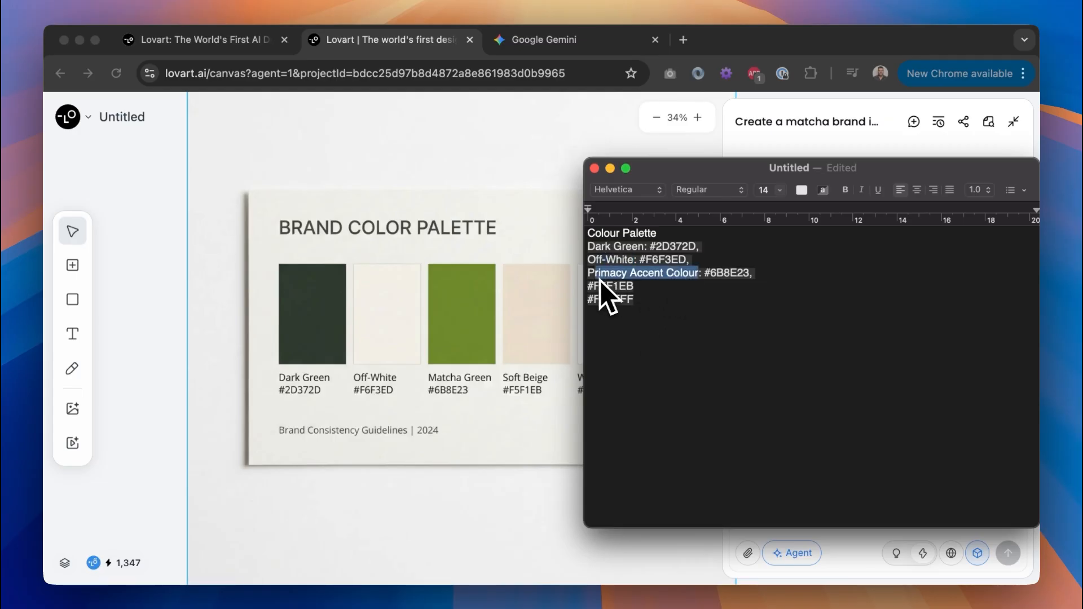
key(BackSpace)
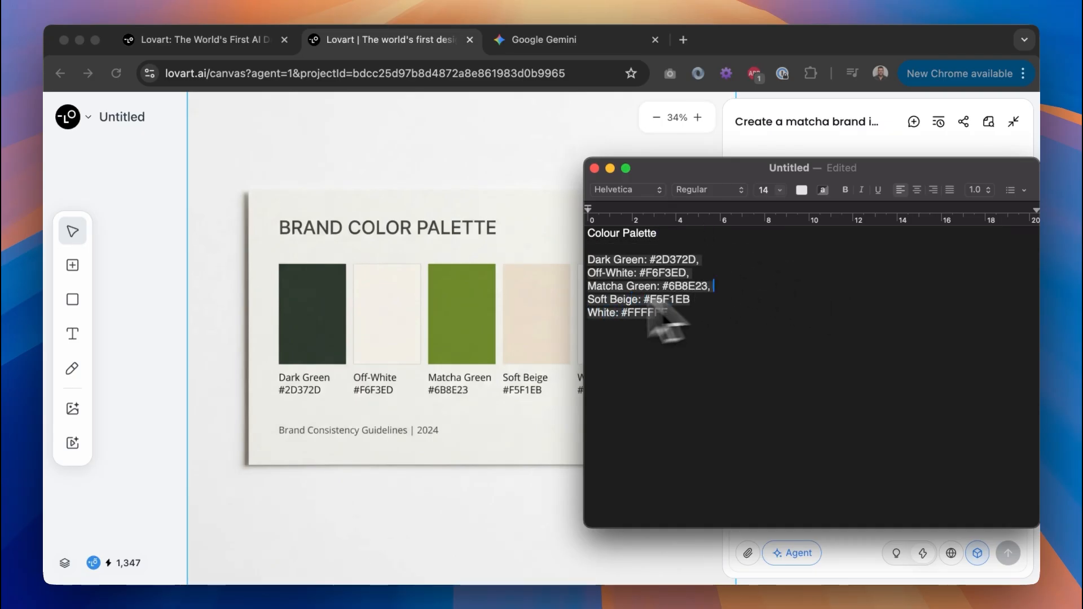
Return to Lovart and ask the agent to remove the text at the bottom with the wrong year from the selected palette image.
click(500, 268)
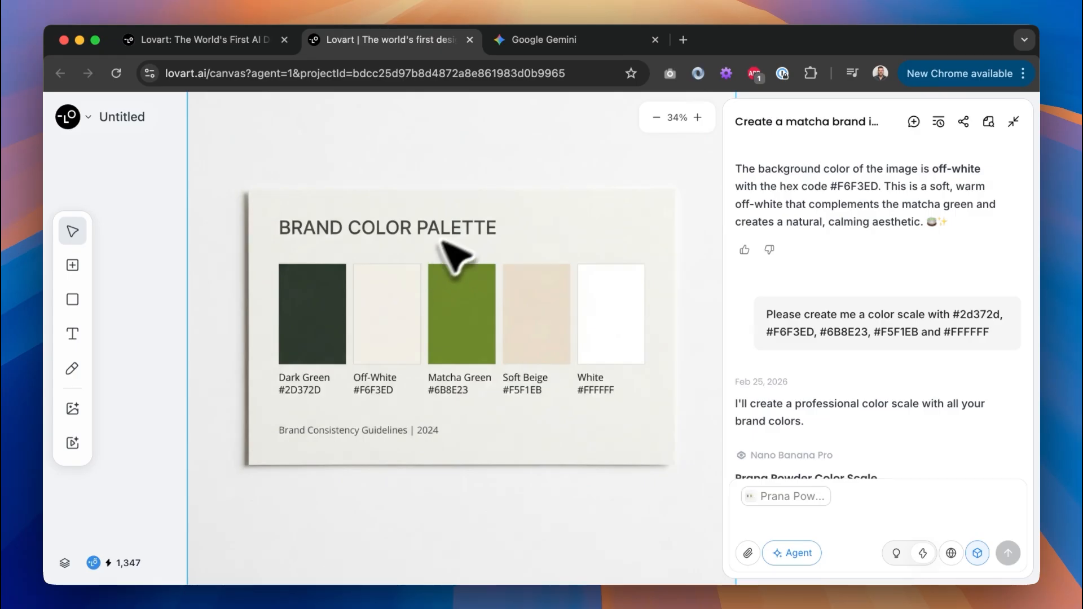
click(843, 495)
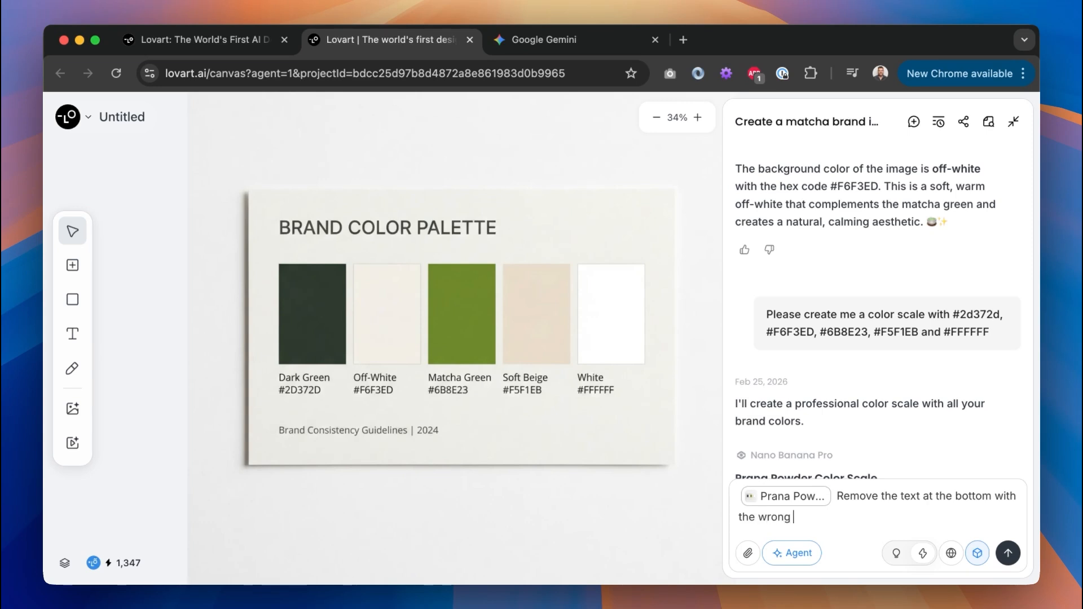
key(Return)
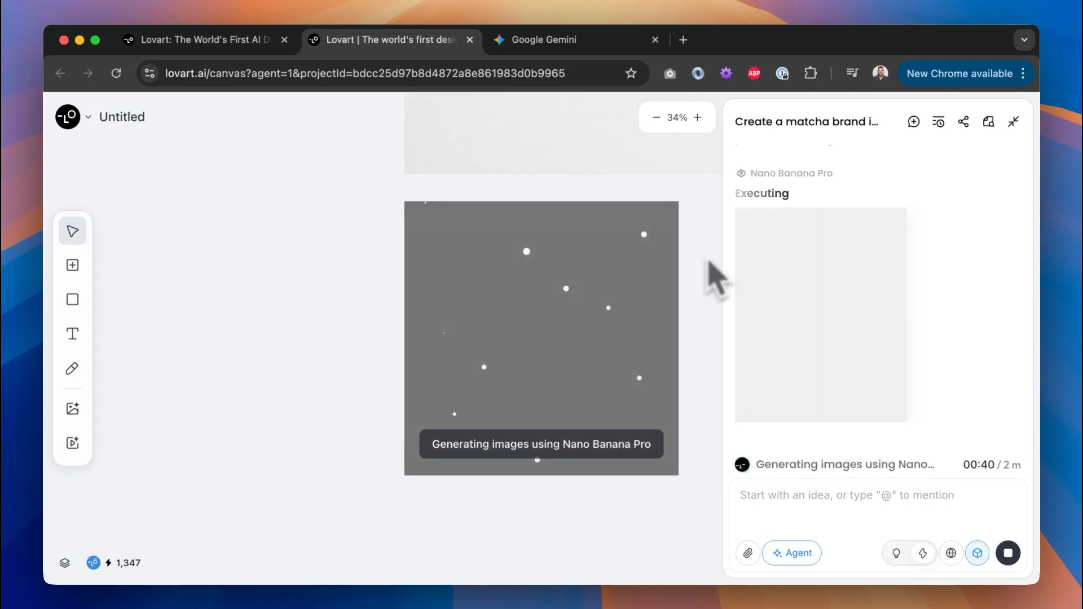
Open the published Shopify Native Fonts document in a new browser tab using its copied link.
click(684, 39)
key(super+v)
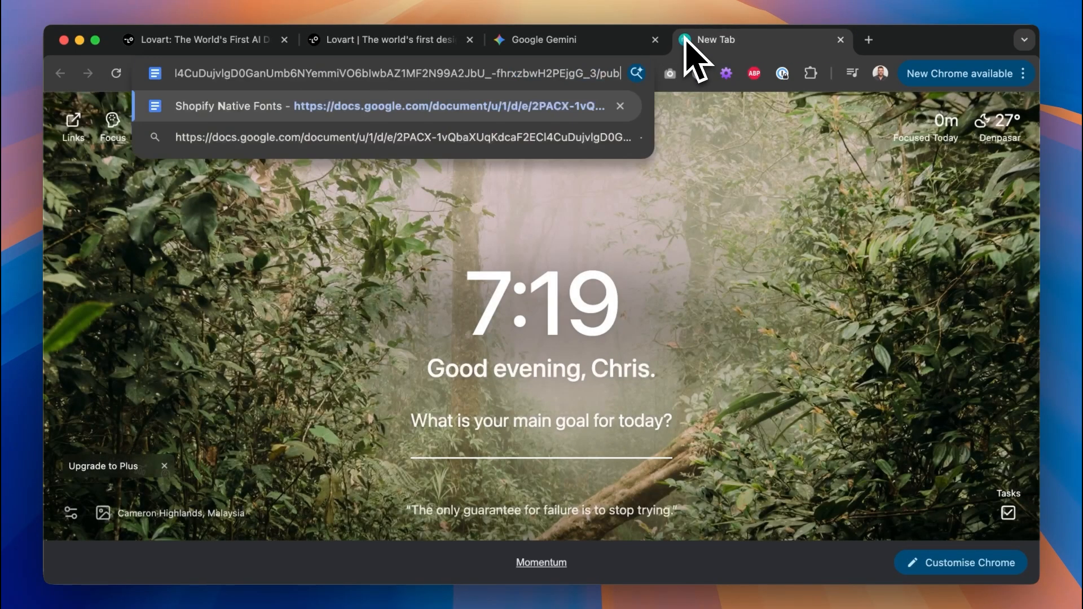
key(Return)
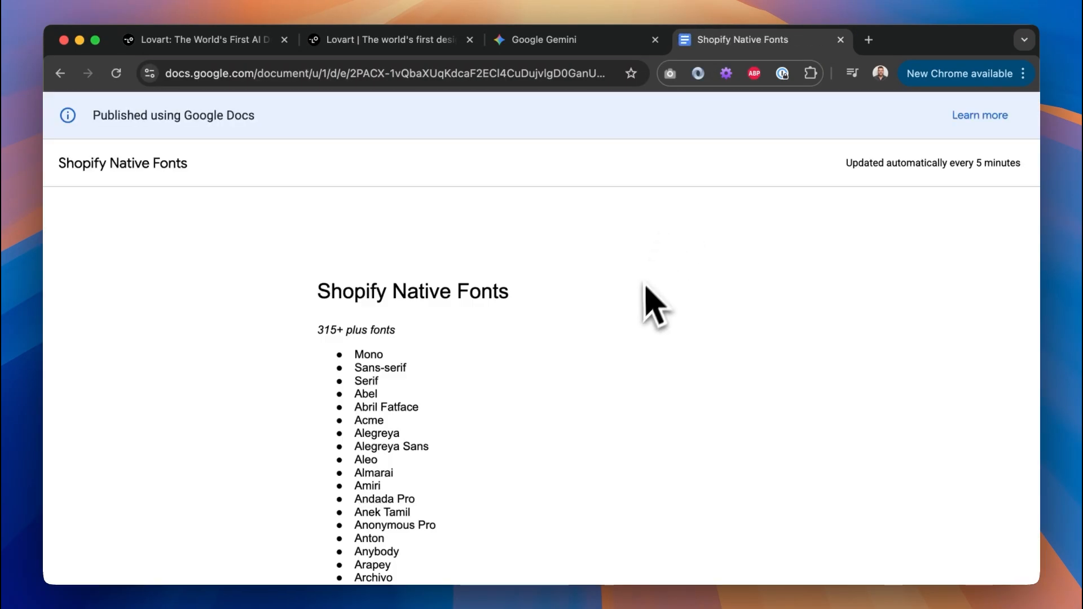
Examine the full list of Shopify native fonts, going through to its end and back to the beginning.
scroll(375, 314, down, 3)
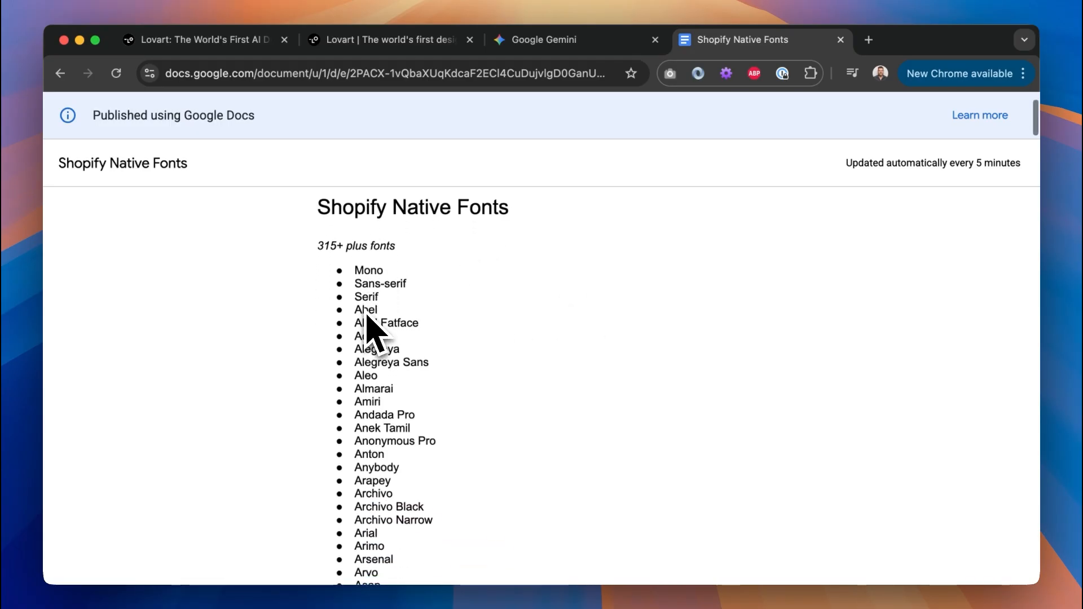
scroll(374, 334, down, 1)
scroll(370, 324, up, 1)
scroll(366, 317, down, 10)
scroll(367, 318, down, 20)
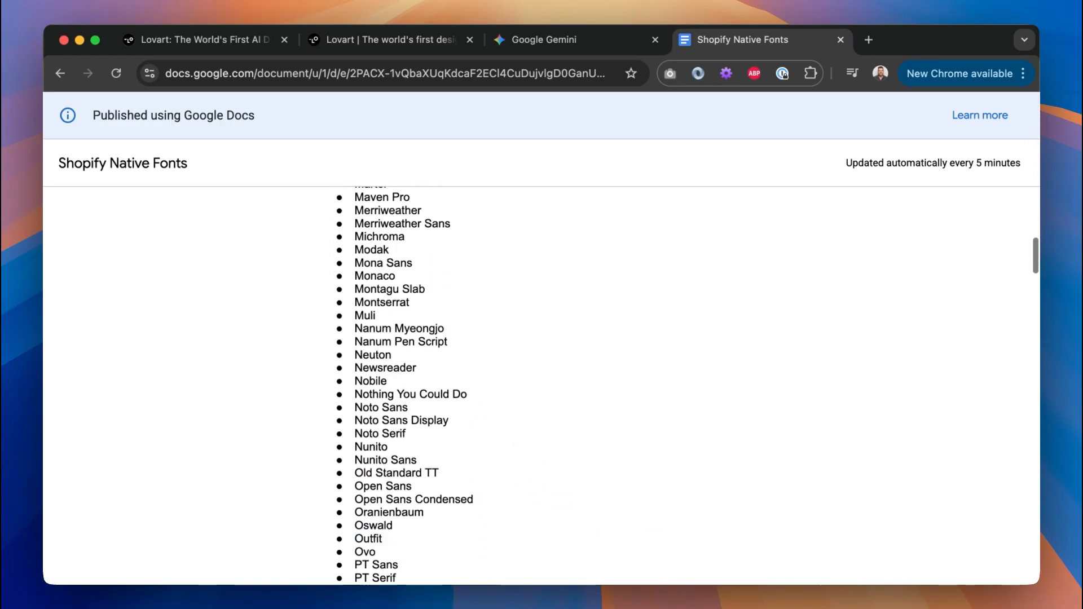
scroll(367, 318, down, 20)
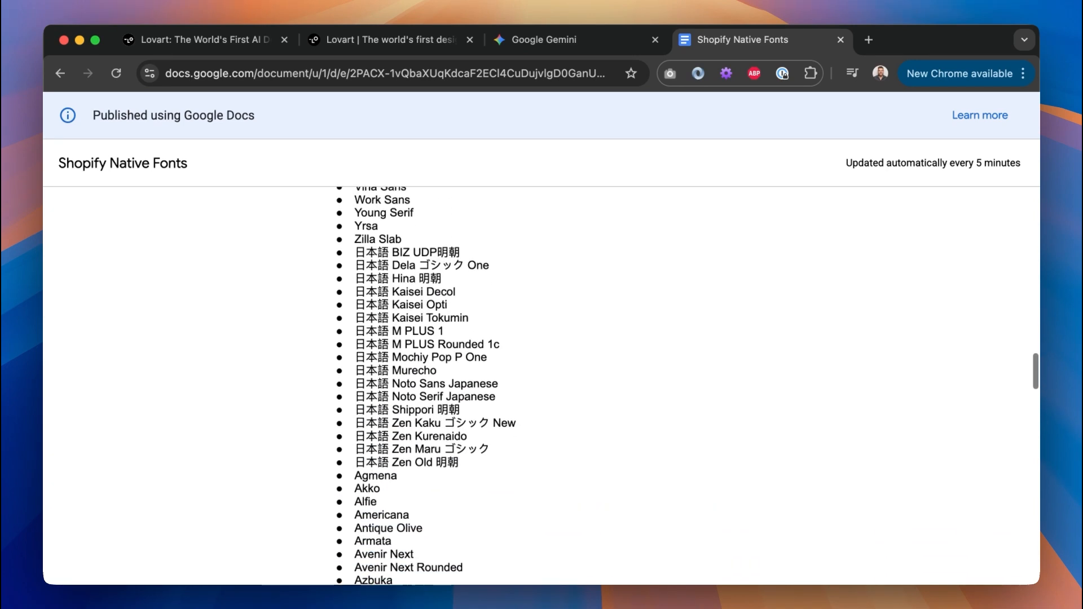
scroll(420, 386, down, 20)
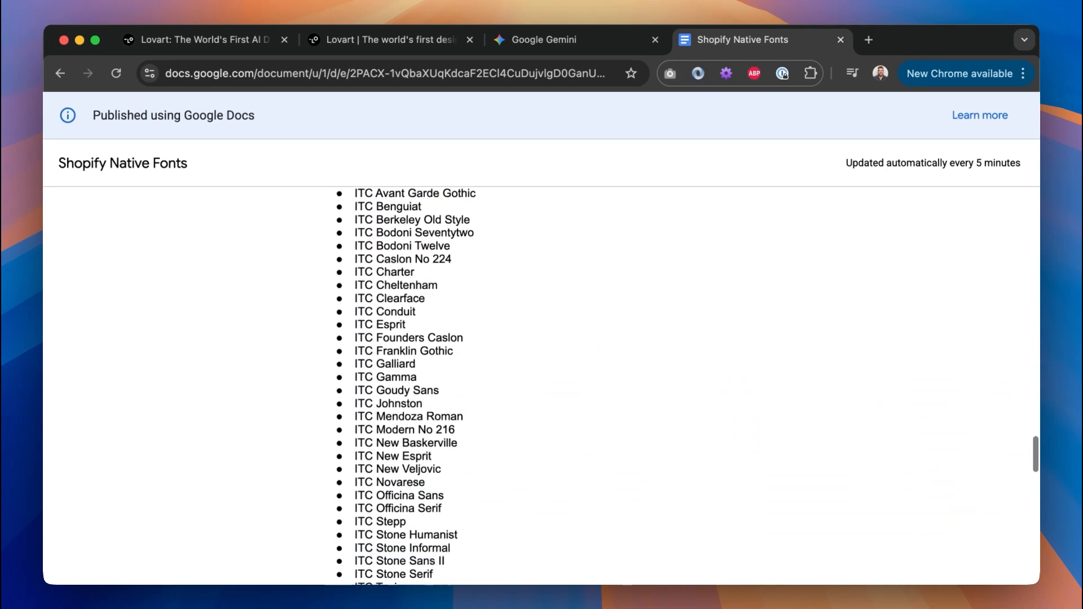
scroll(367, 315, down, 20)
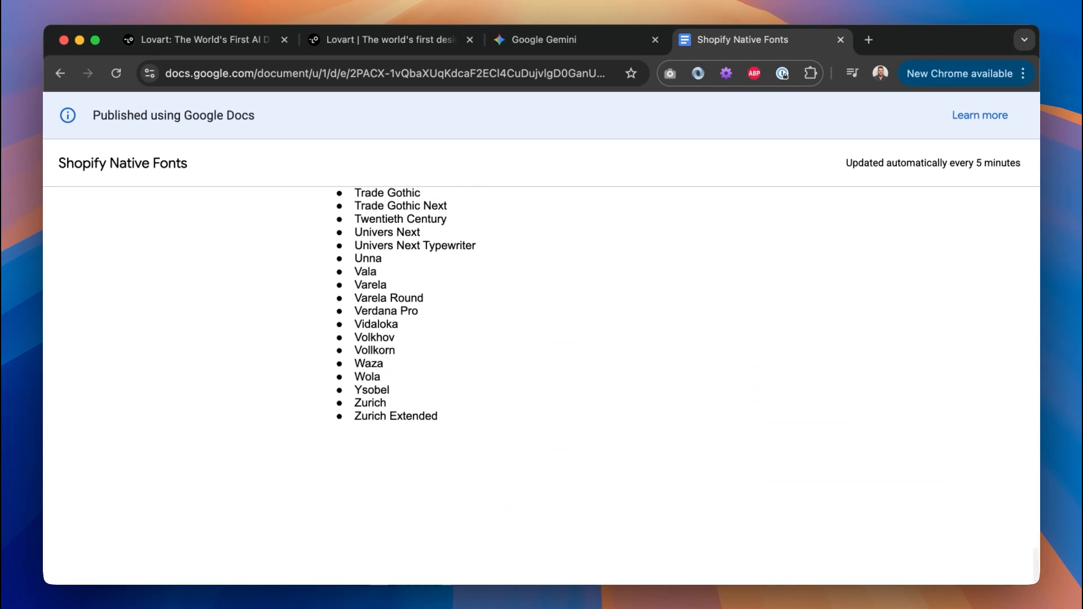
scroll(445, 474, up, 20)
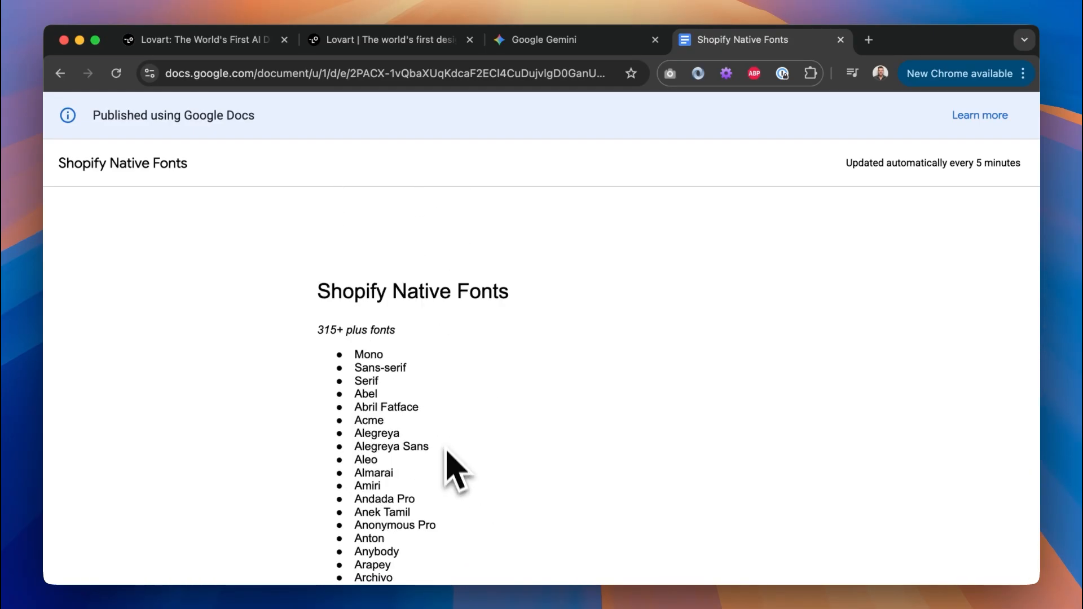
Download the cleaned color palette image from the Lovart canvas into the Brand Identity folder as "Prana Powder Color Scale".
click(323, 37)
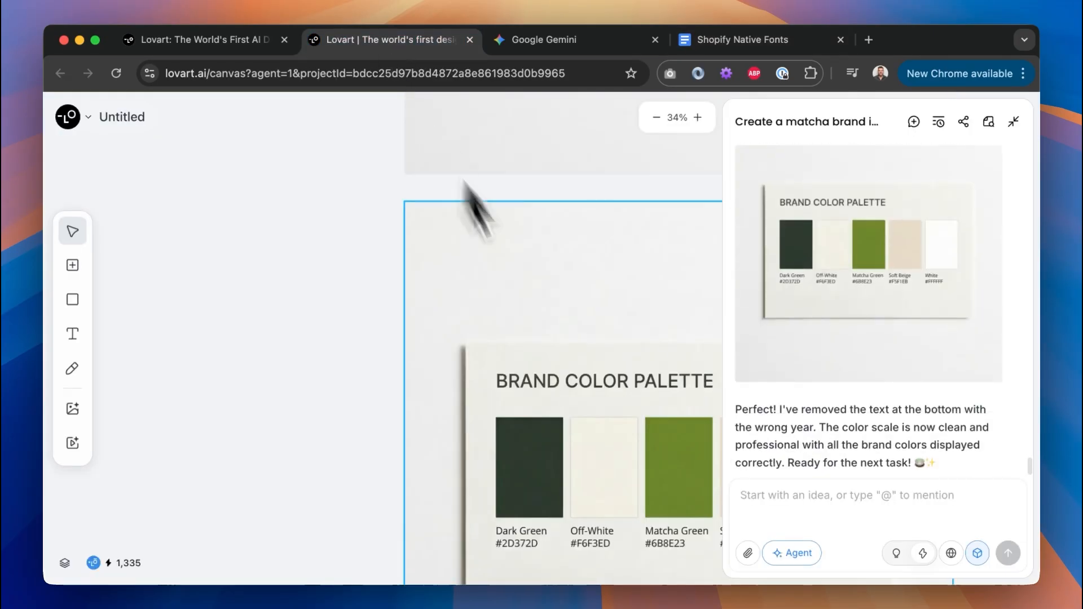
scroll(526, 277, down, 5)
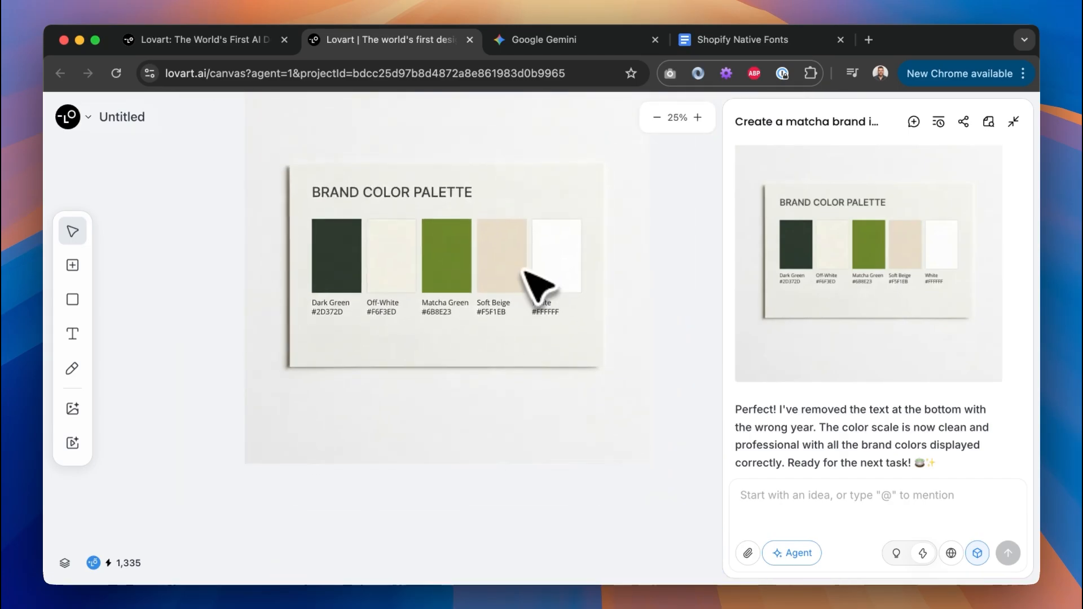
click(481, 270)
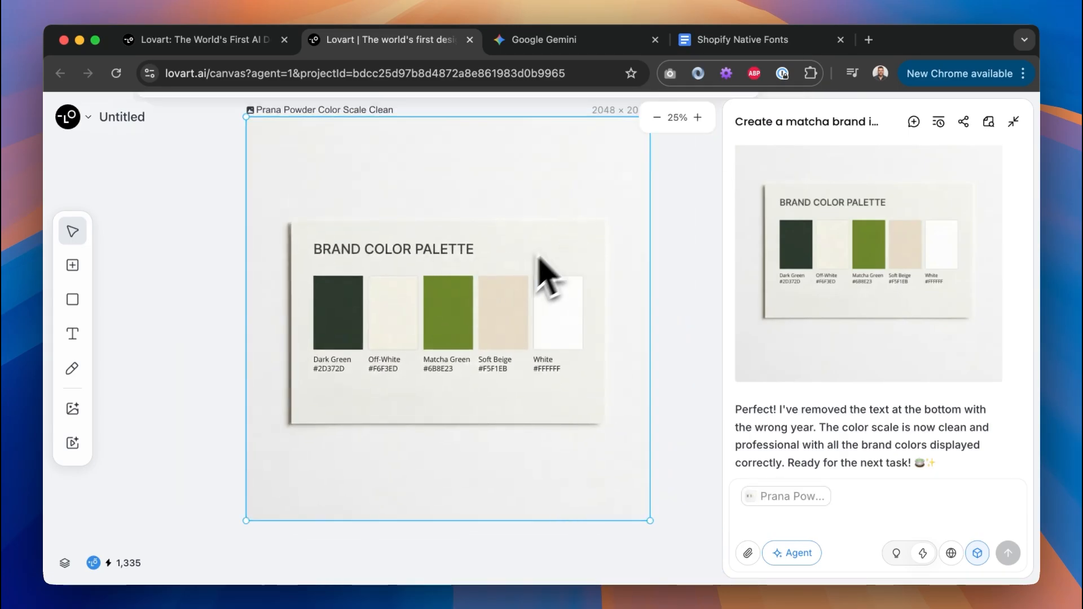
scroll(571, 233, up, 2)
scroll(547, 180, right, 2)
click(672, 187)
drag(674, 121, 645, 121)
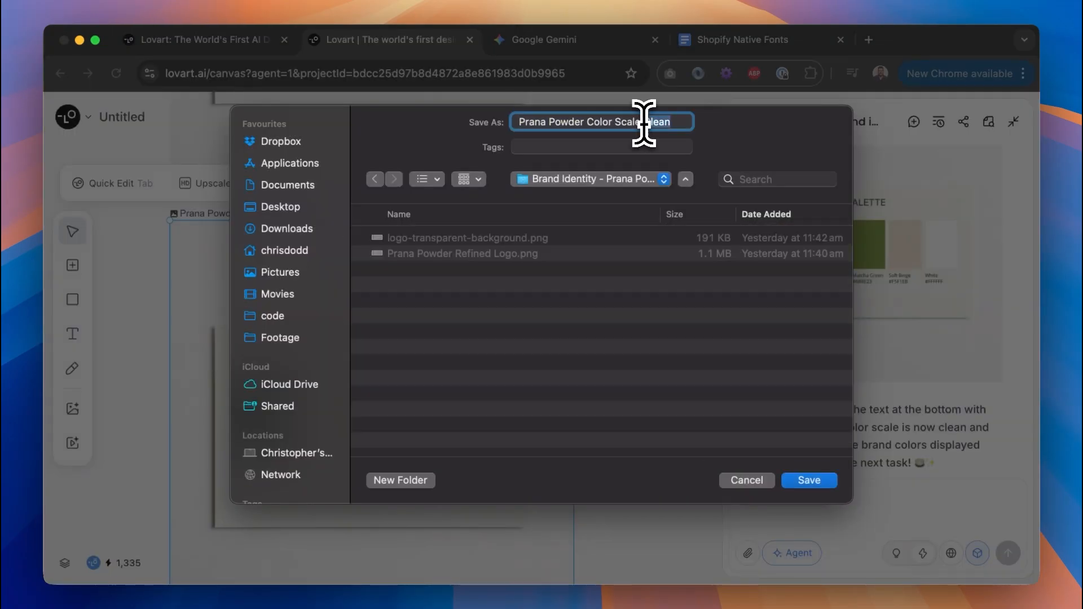
key(BackSpace)
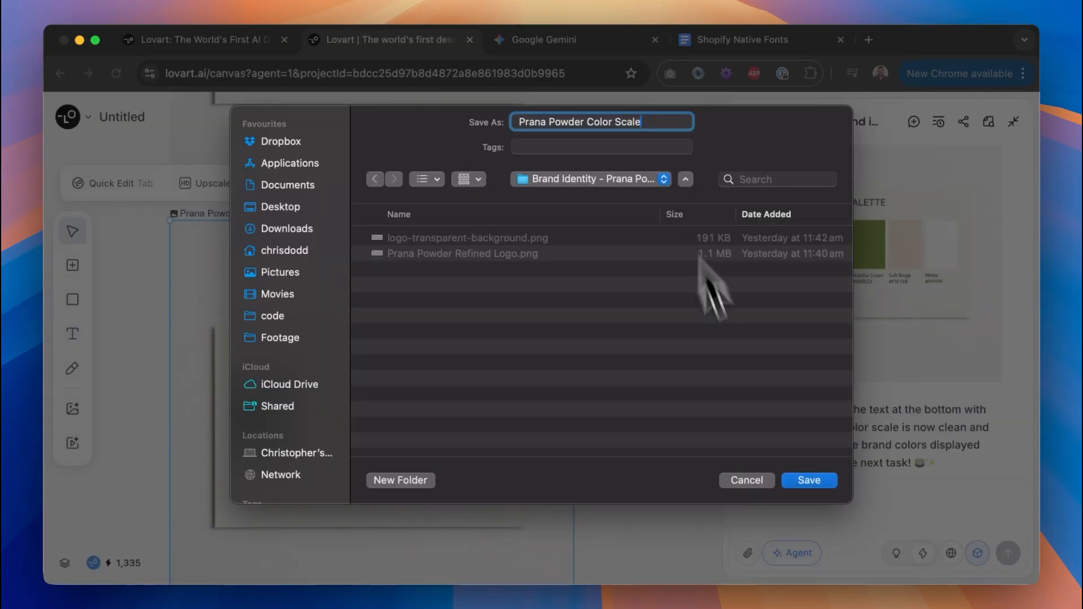
click(791, 485)
Finish saving the color scale image and select the largest "Prana Powder" line under Typography on the editable brand board to check its font.
click(668, 455)
scroll(669, 455, left, 1)
scroll(669, 455, up, 15)
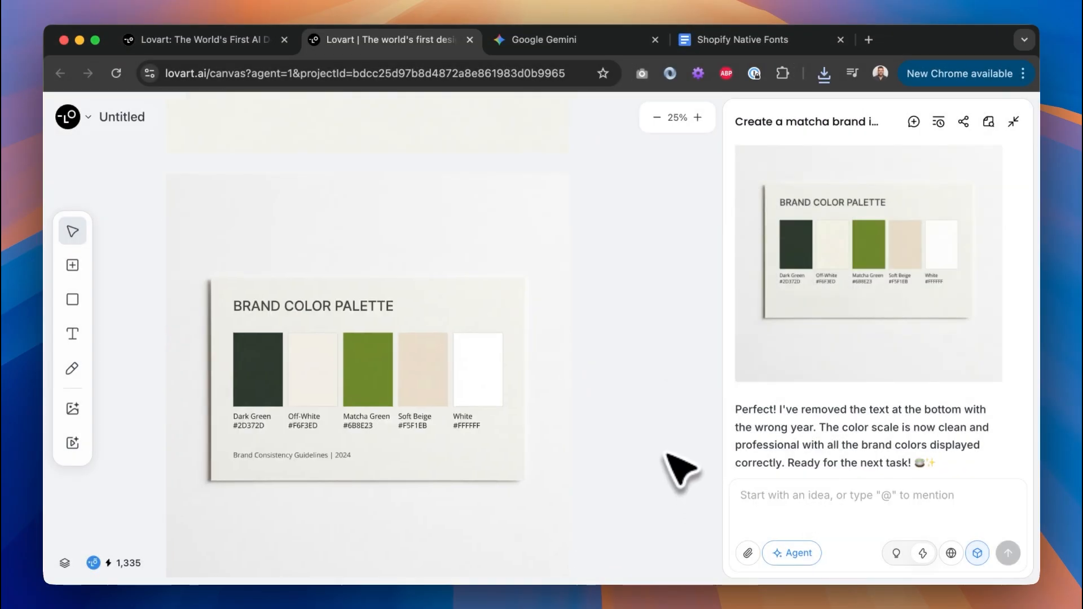
scroll(670, 457, down, 10)
scroll(670, 458, right, 5)
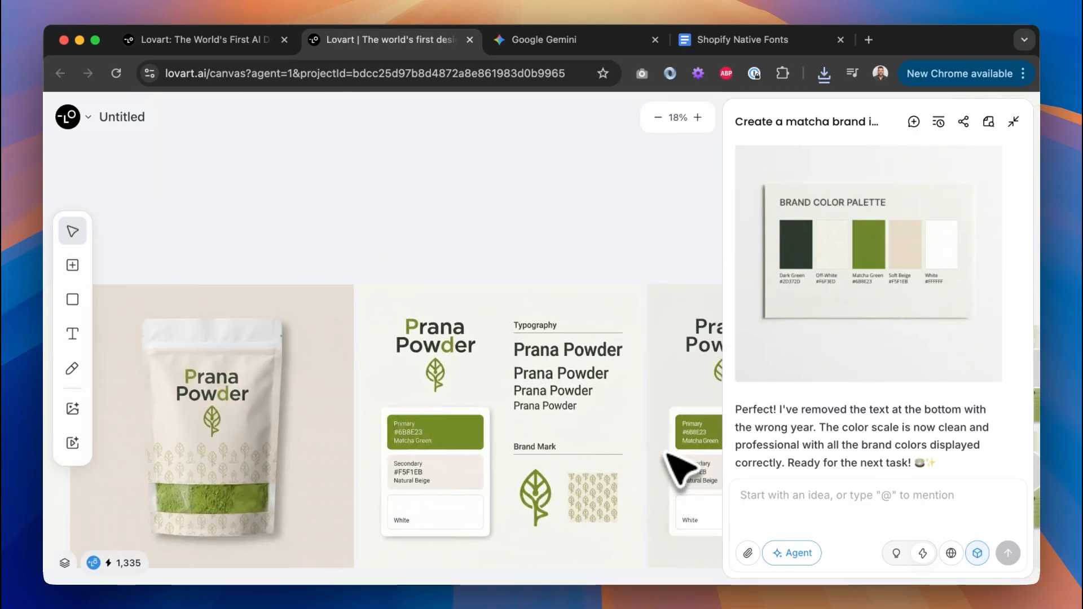
scroll(667, 455, up, 5)
scroll(667, 455, left, 1)
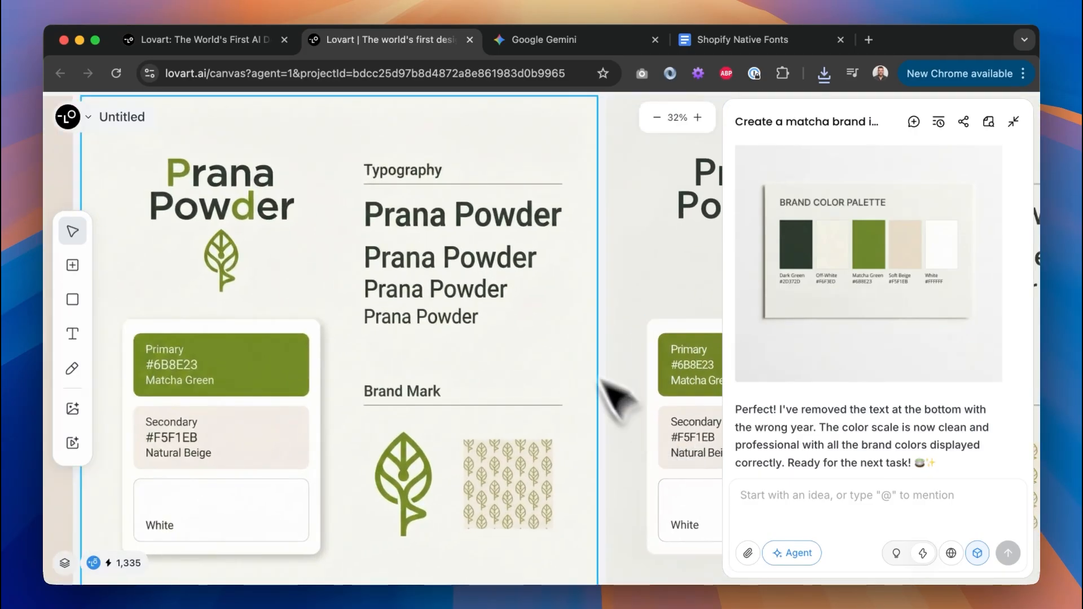
click(499, 220)
scroll(511, 231, right, 8)
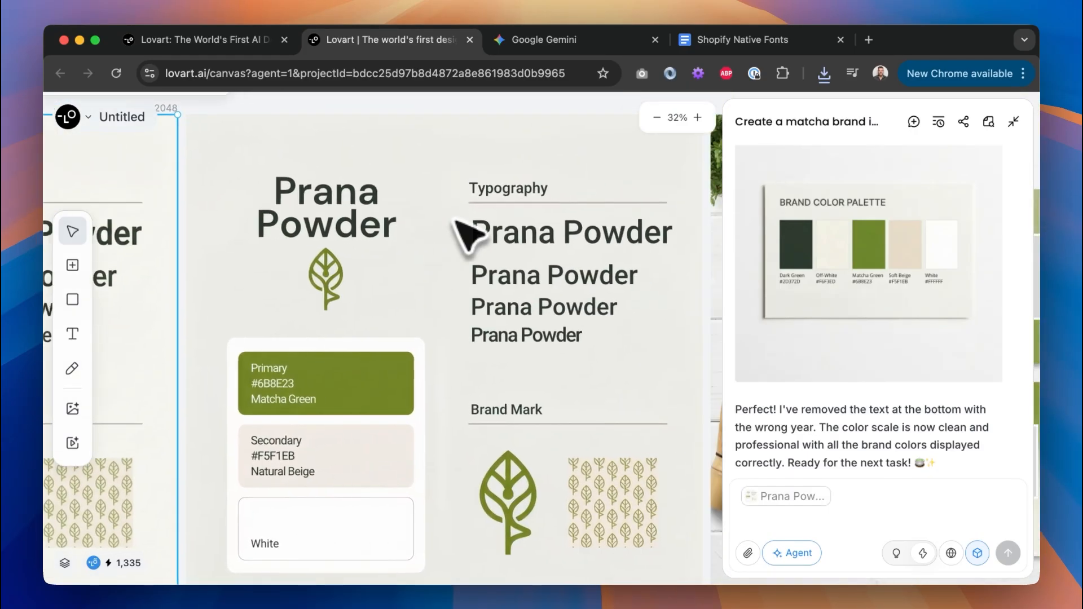
click(535, 240)
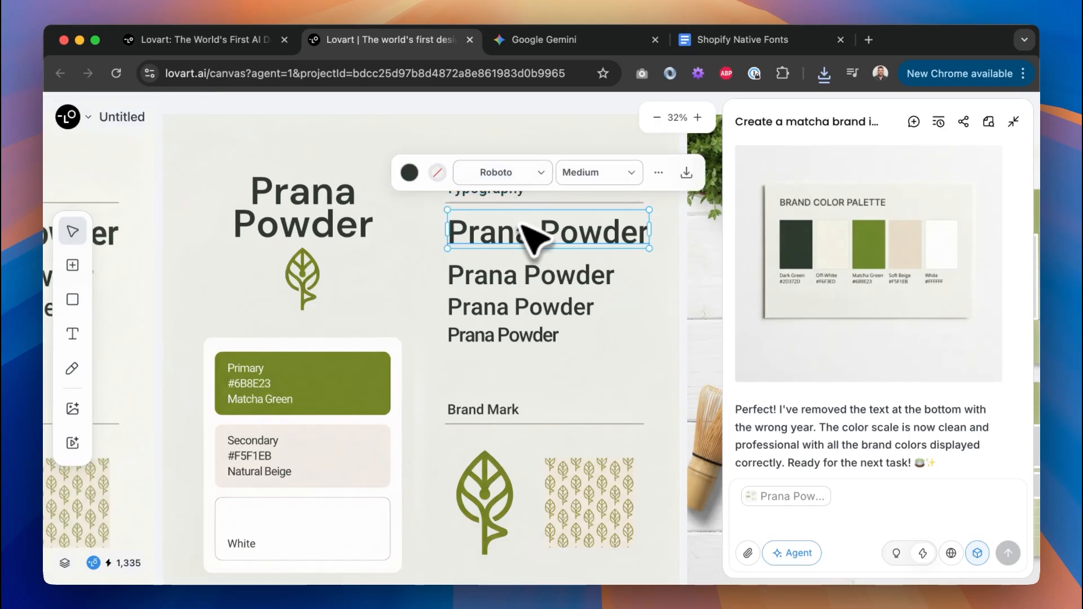
Search the Shopify Native Fonts document for "roboto", mark the matching font names, and return to the Lovart canvas.
click(753, 40)
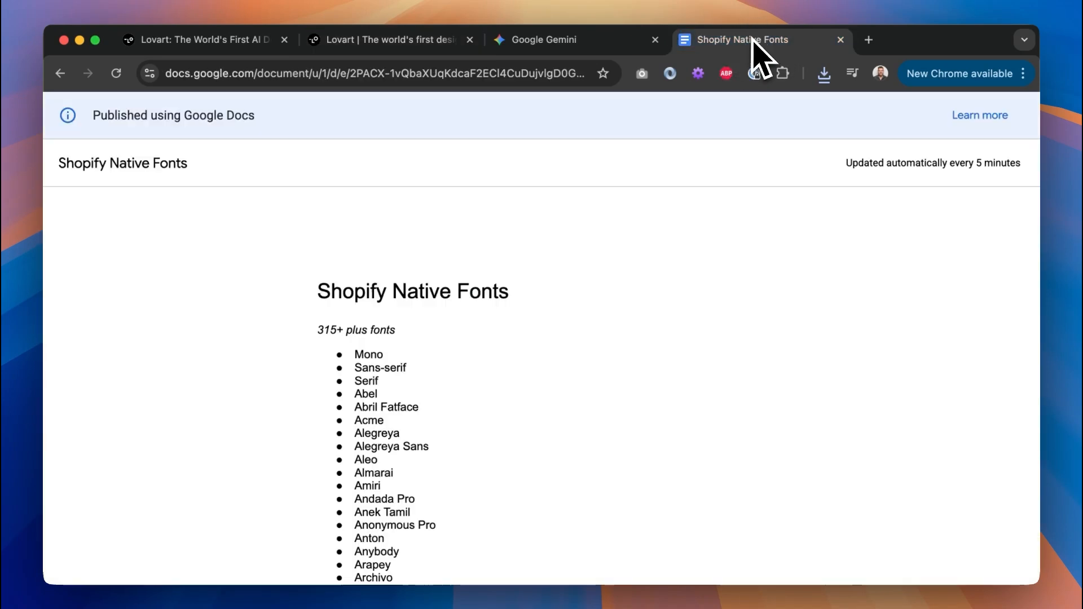
key(super+f)
text(roboto)
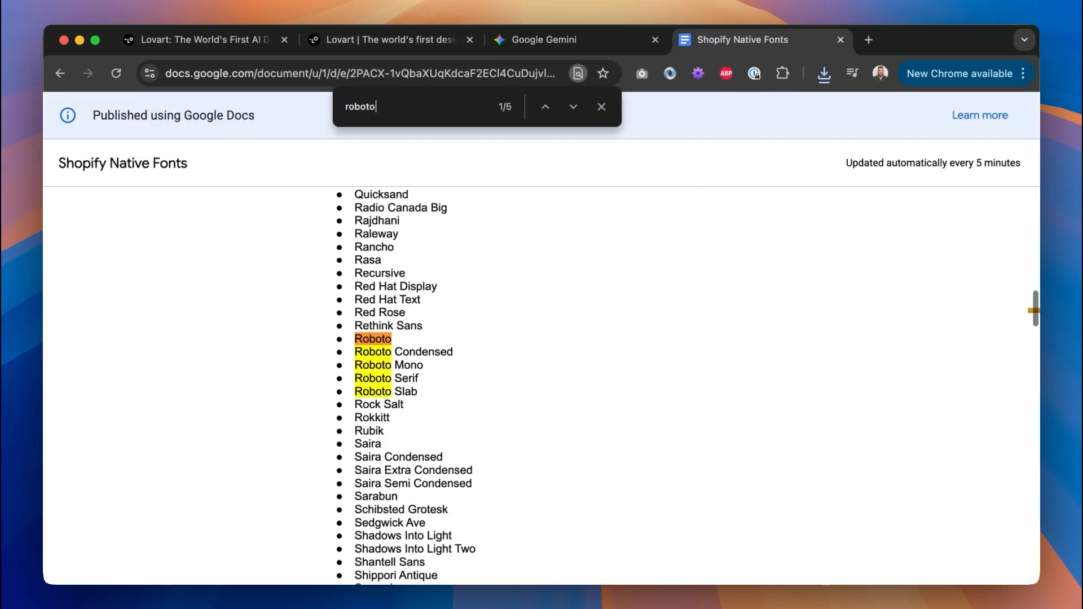
drag(429, 393, 357, 334)
click(422, 348)
click(460, 47)
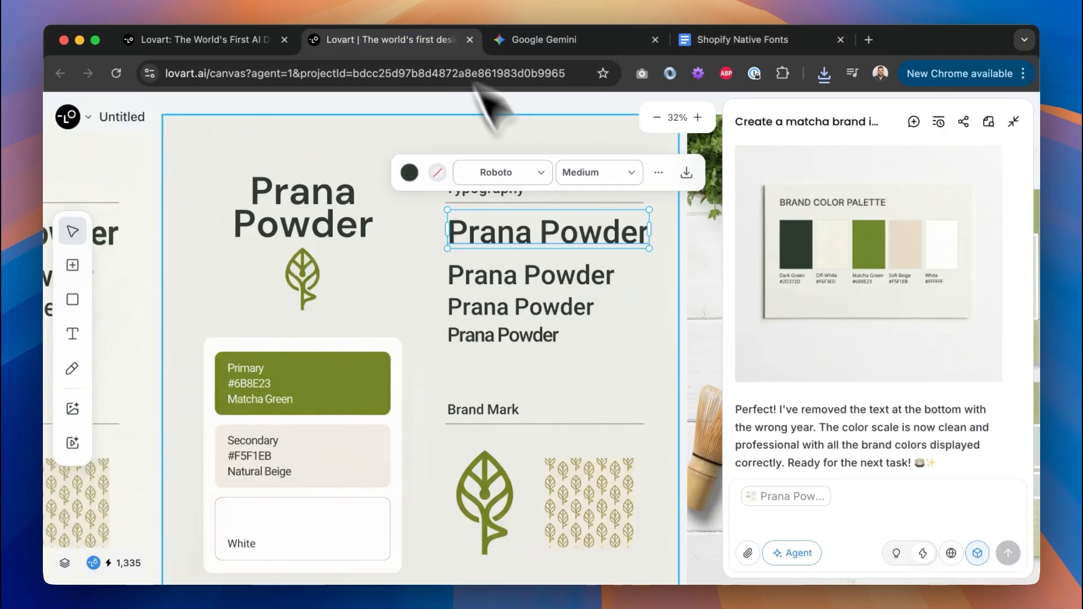
Look across the brand boards on the canvas and select the original Prana Powder board with the two-tone lettering.
scroll(609, 310, right, 10)
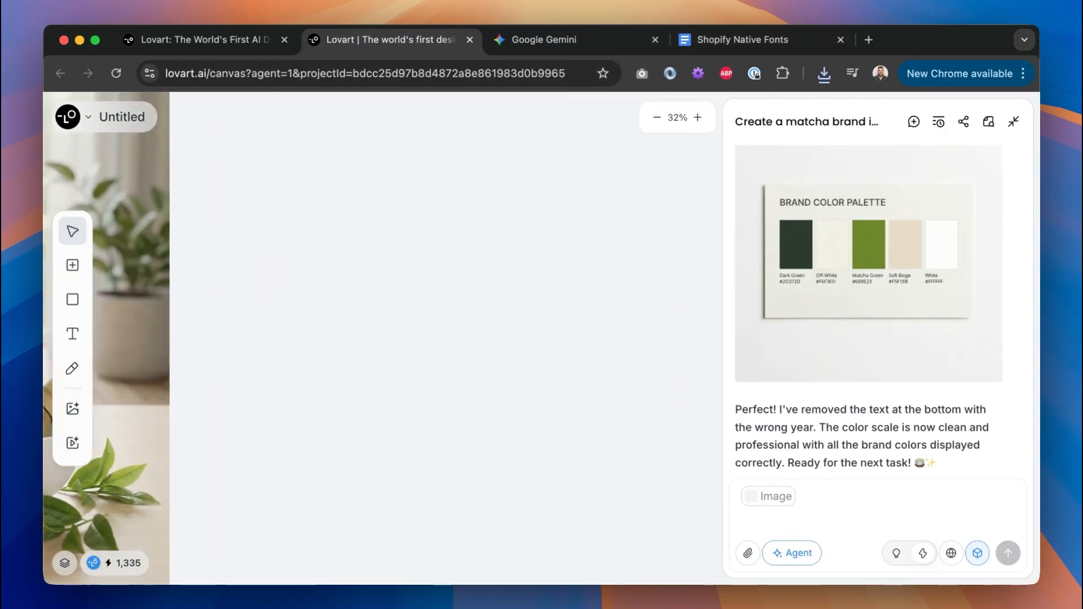
scroll(383, 339, left, 10)
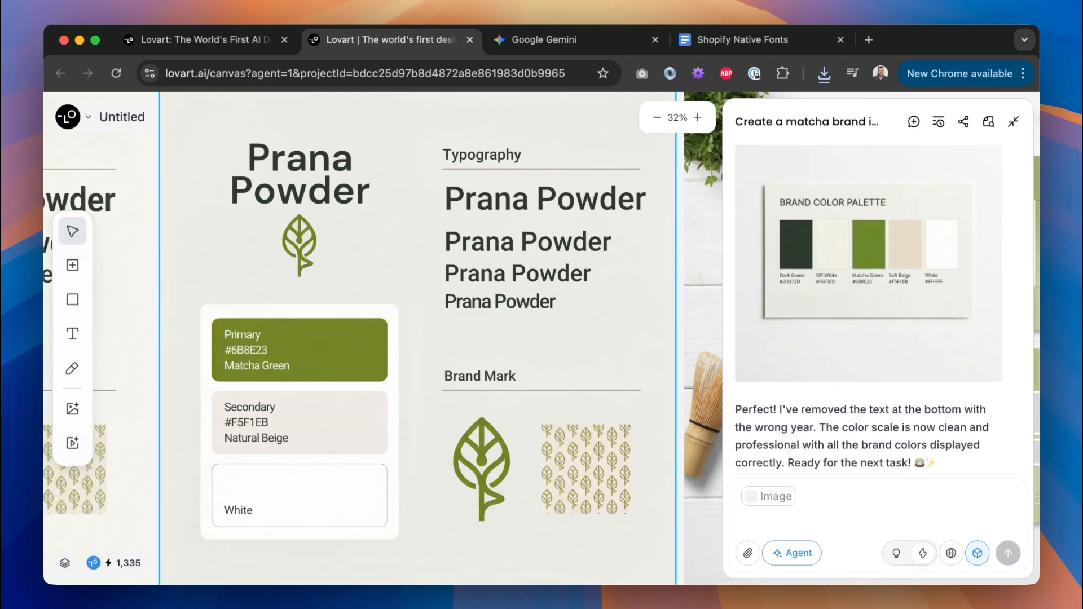
scroll(610, 314, left, 10)
scroll(610, 314, down, 3)
scroll(608, 310, up, 2)
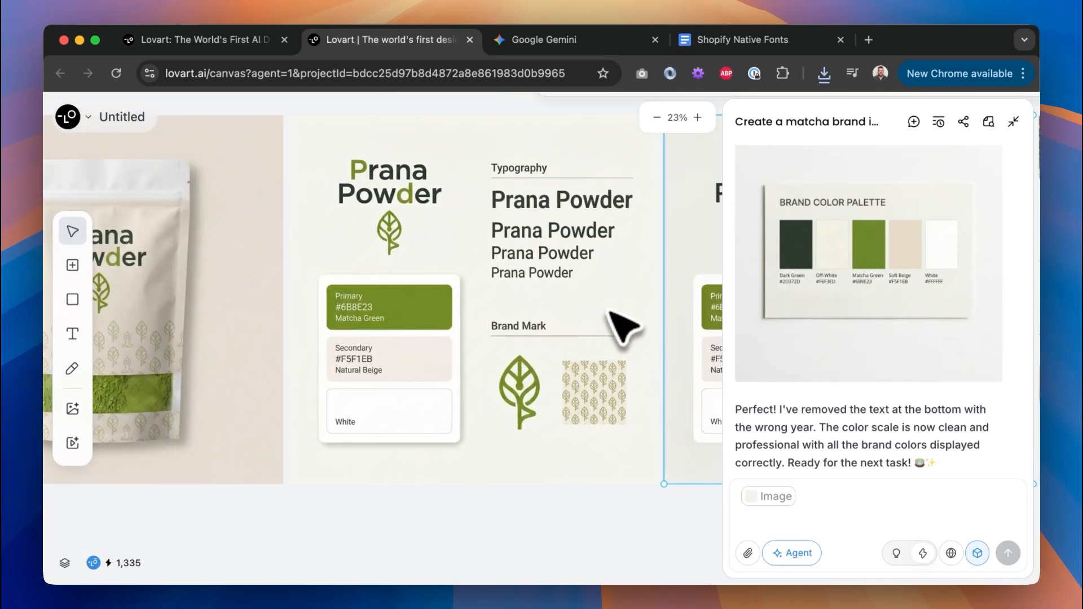
scroll(624, 328, up, 2)
scroll(624, 327, left, 1)
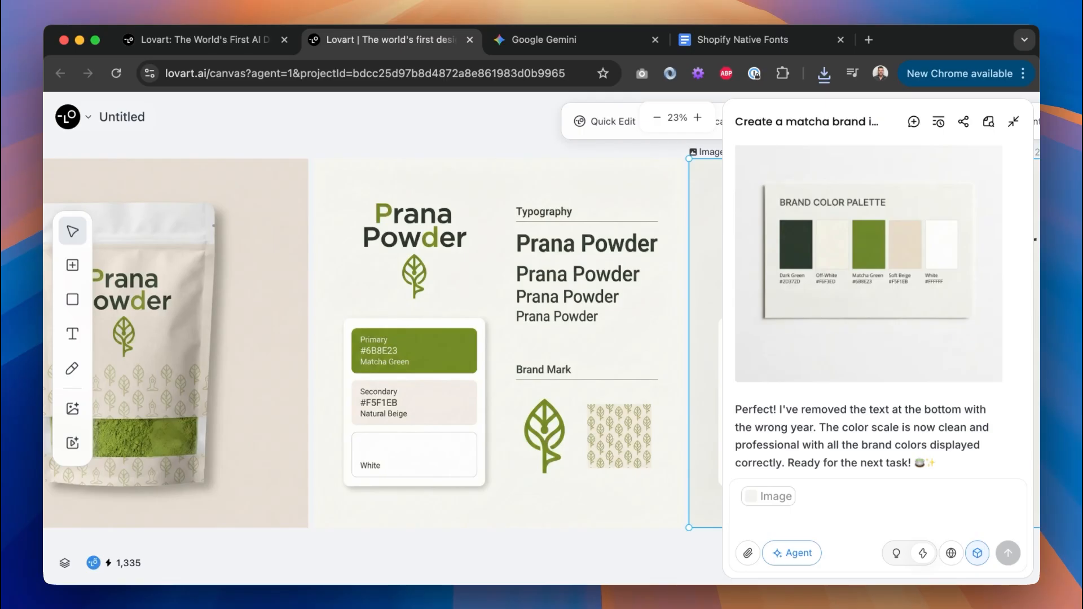
click(625, 263)
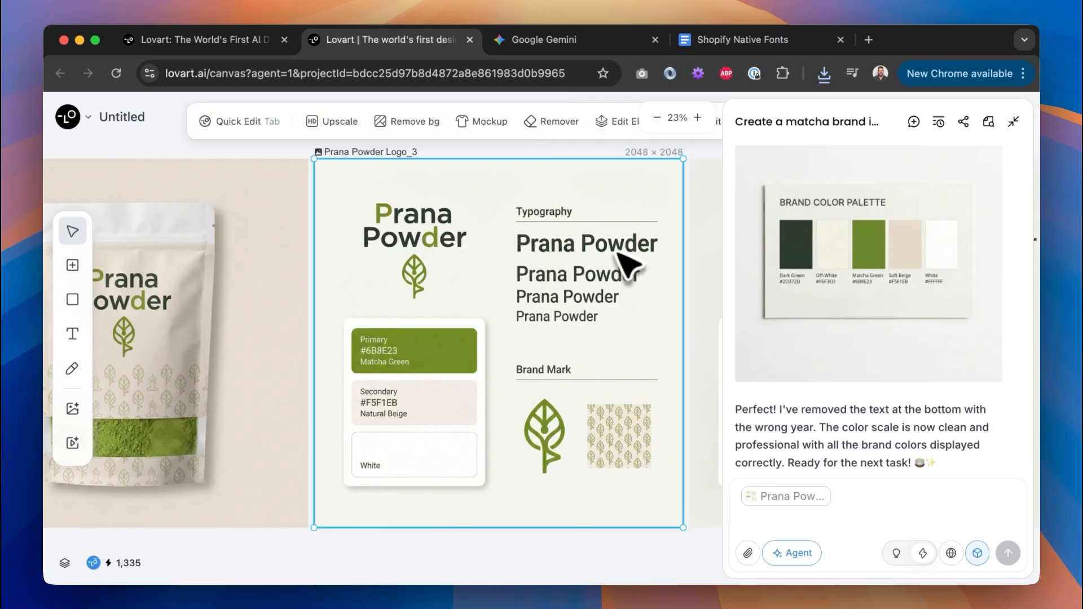
Clear the attached image from the prompt and ask the agent for a heading and body font that differ but go well with each other.
scroll(610, 248, down, 13)
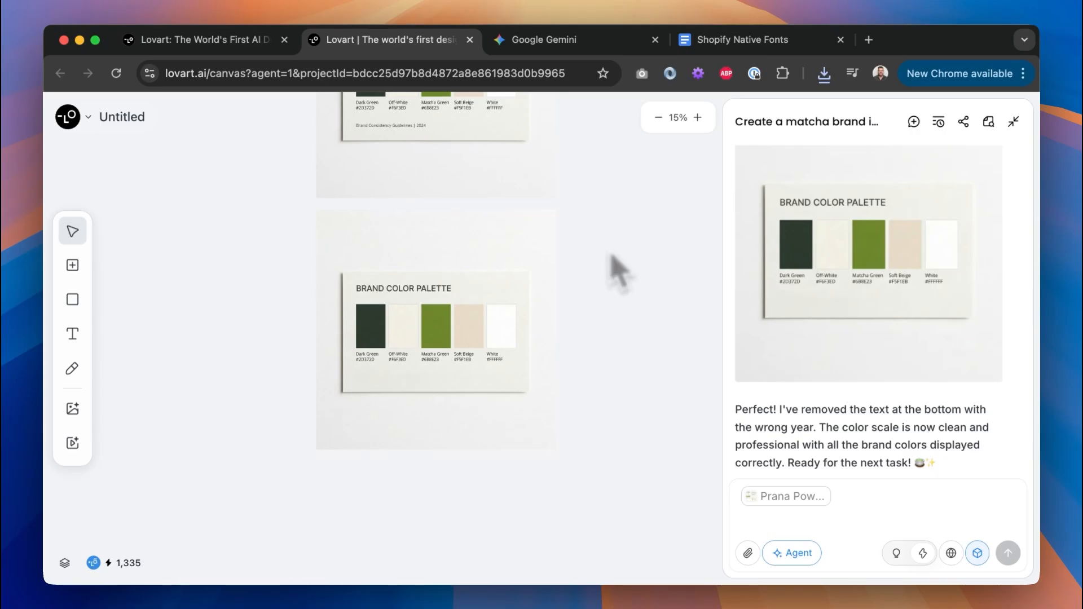
click(881, 503)
key(BackSpace)
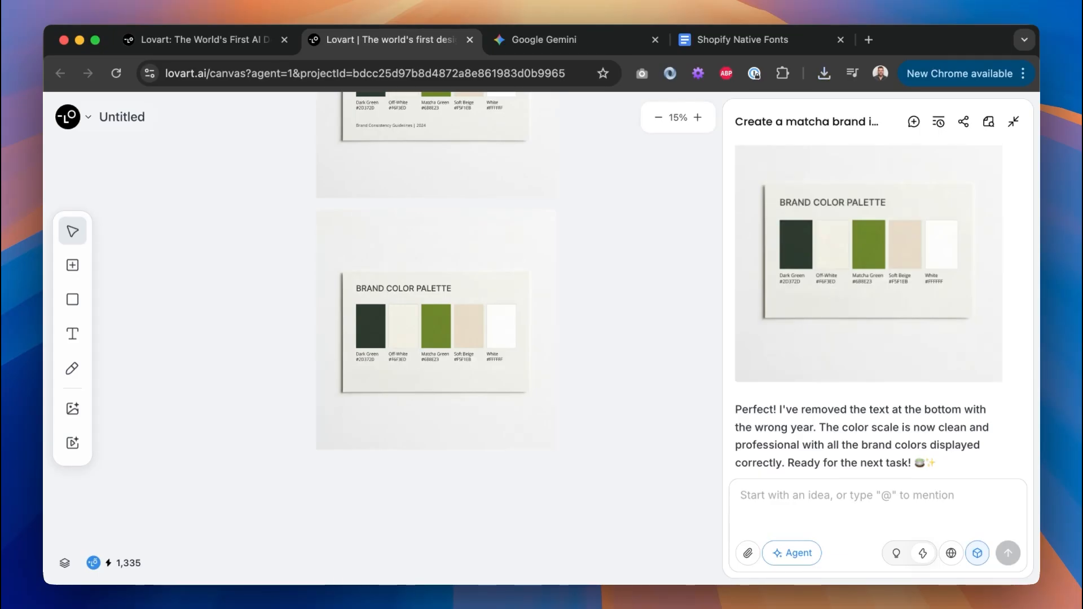
text(Ple)
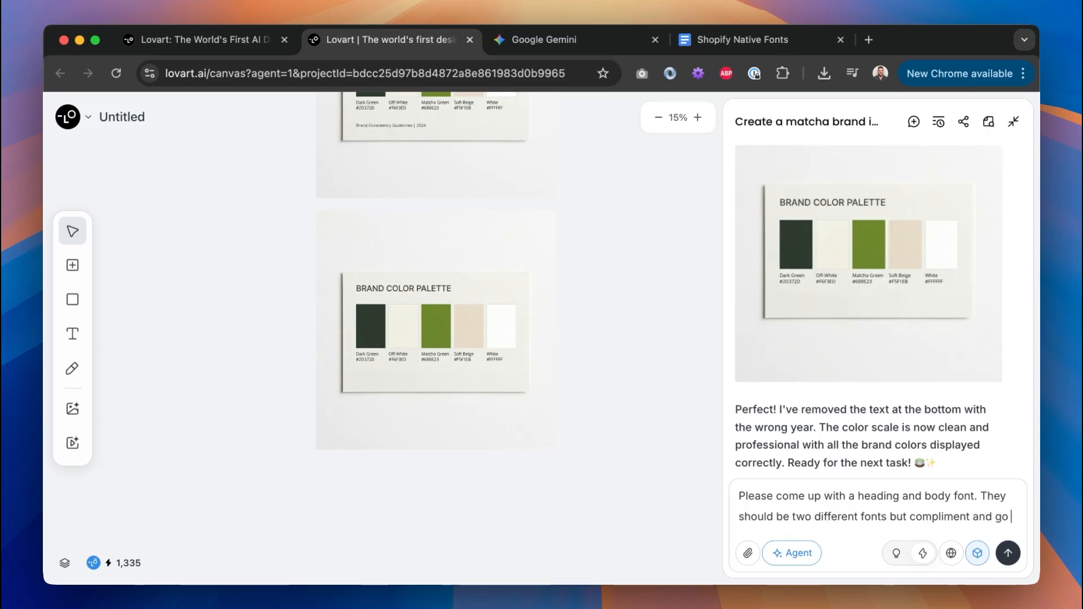
text(well with each other)
key(Return)
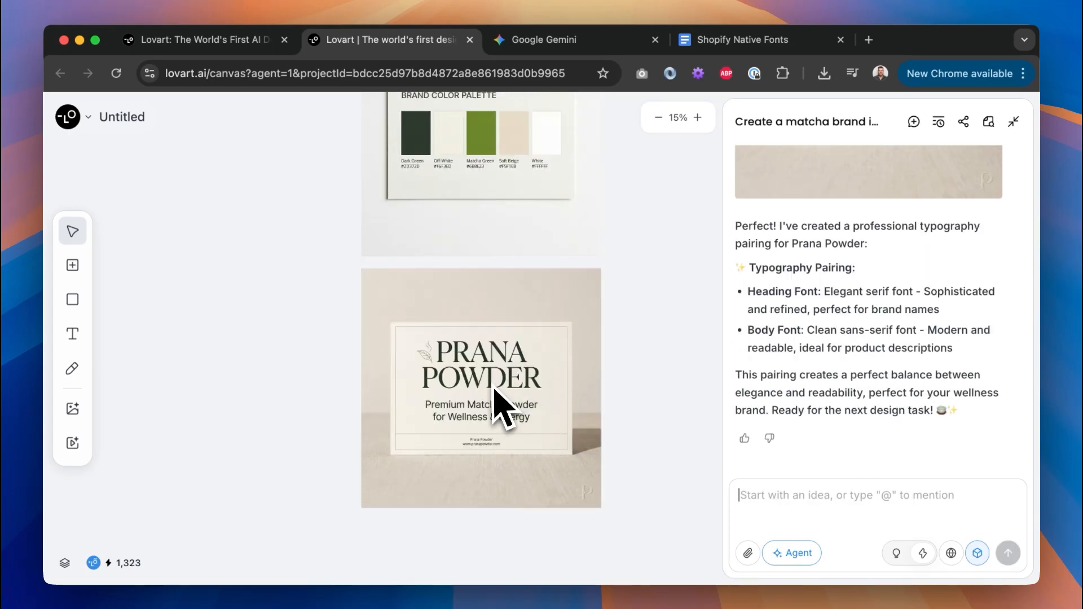
Examine the generated typography card and the heading and body font descriptions in the agent's reply.
scroll(499, 395, up, 3)
scroll(496, 396, up, 2)
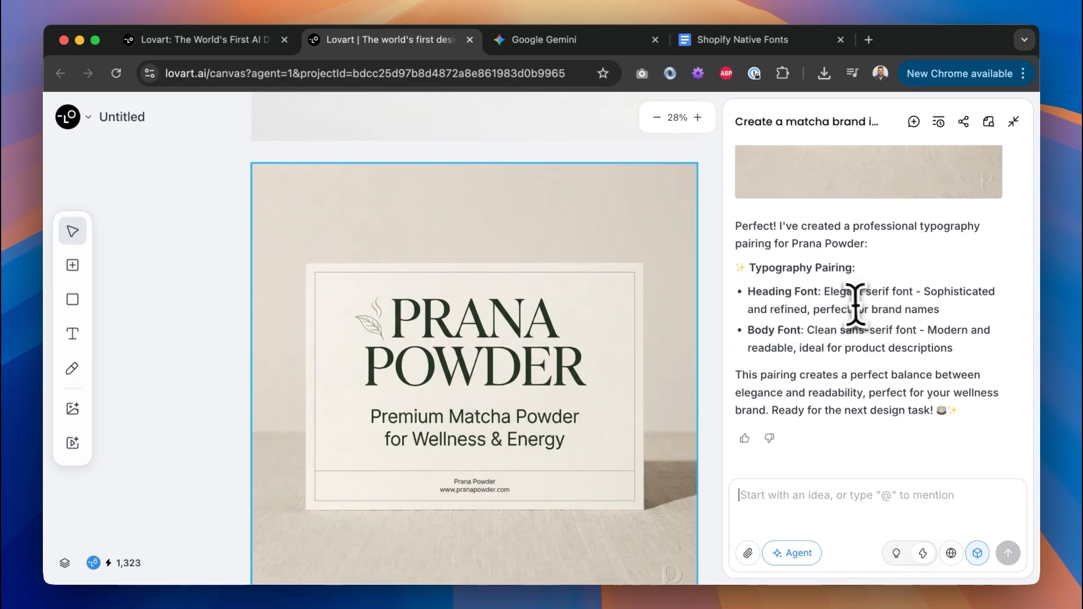
drag(825, 295, 920, 295)
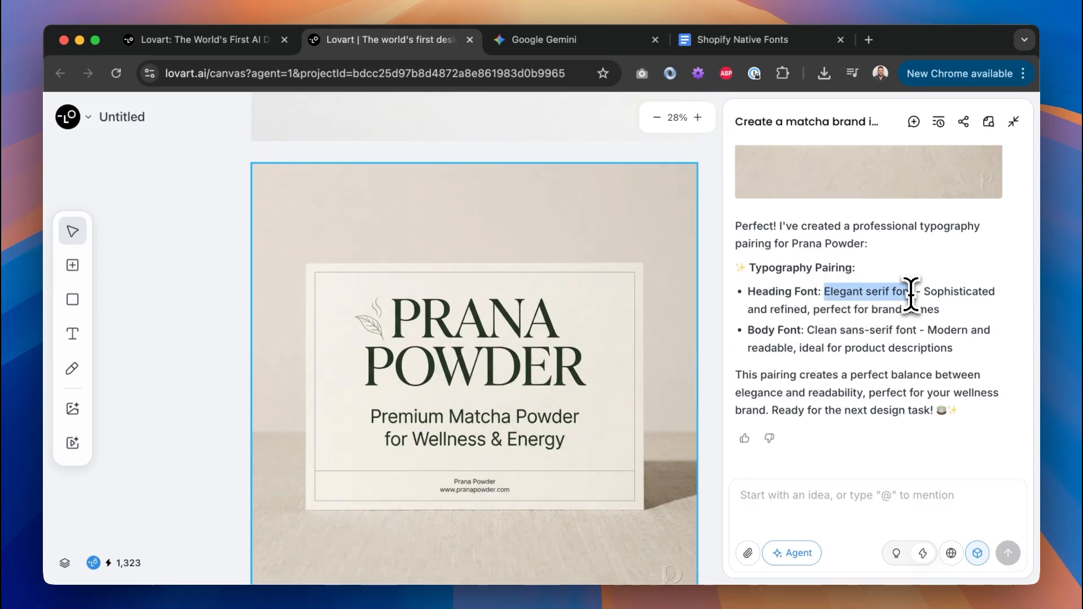
click(939, 297)
drag(846, 333, 917, 334)
click(921, 337)
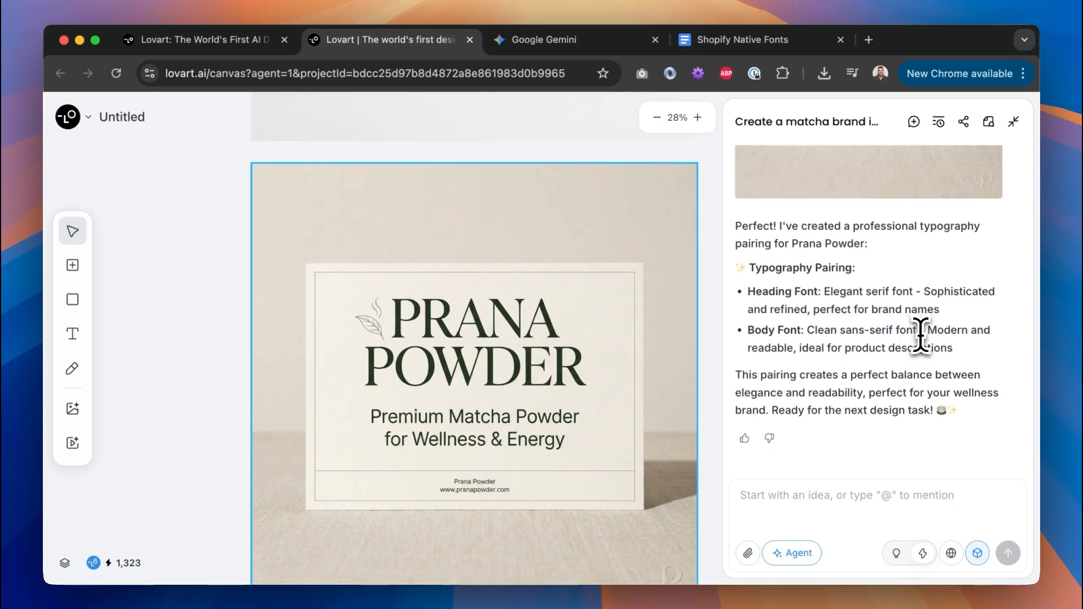
scroll(921, 337, up, 4)
scroll(921, 337, down, 4)
click(784, 495)
Switch to the Shopify Native Fonts document, close its text search, and select the entire font list down to Zurich Extended.
click(715, 45)
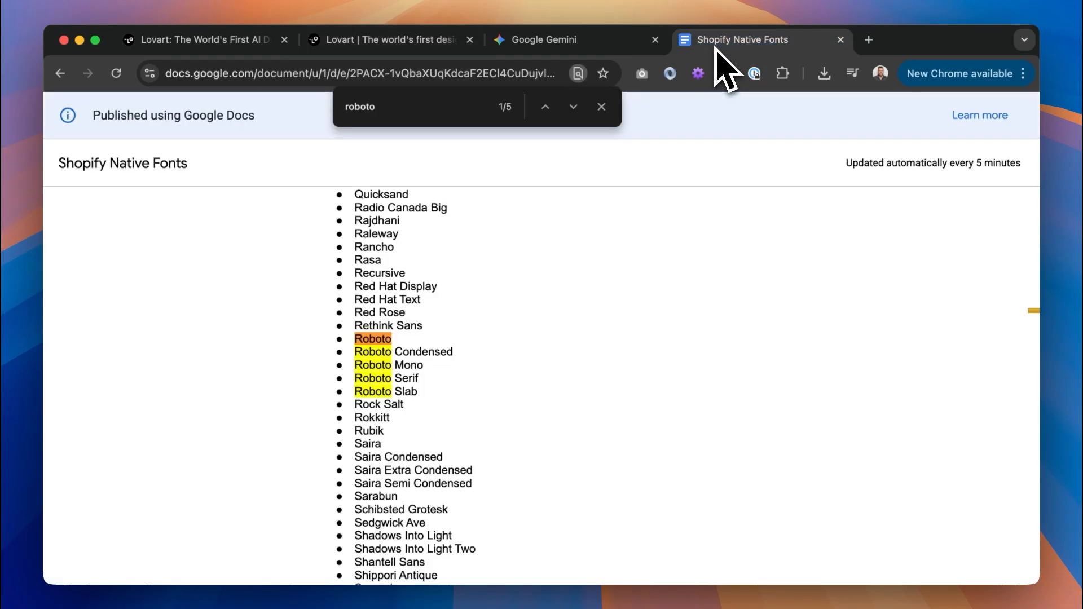
click(601, 106)
scroll(540, 367, up, 20)
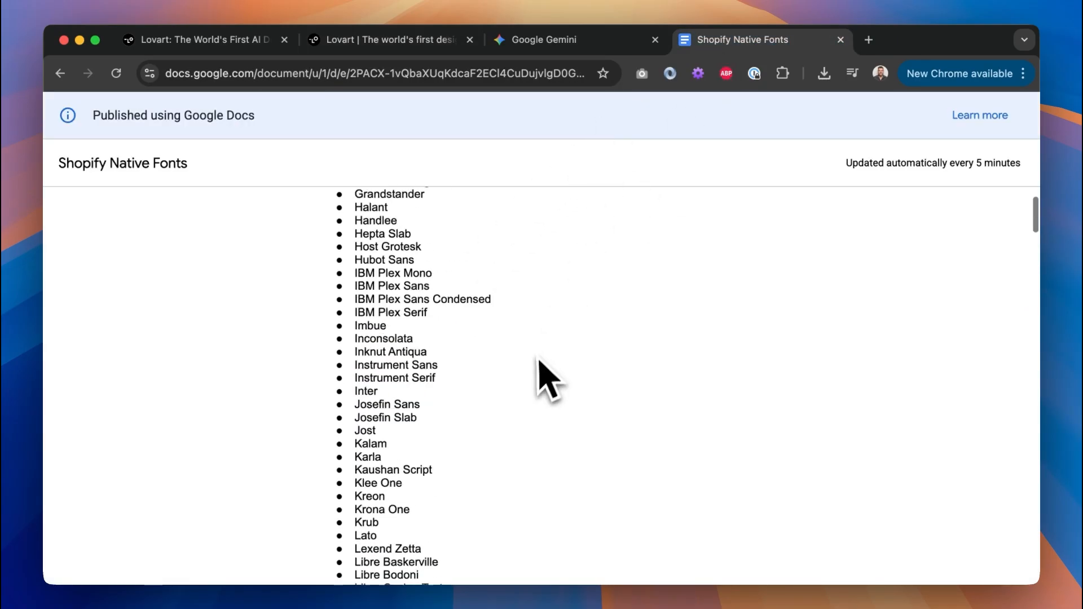
scroll(537, 365, down, 2)
drag(346, 358, 494, 530)
scroll(502, 553, down, 20)
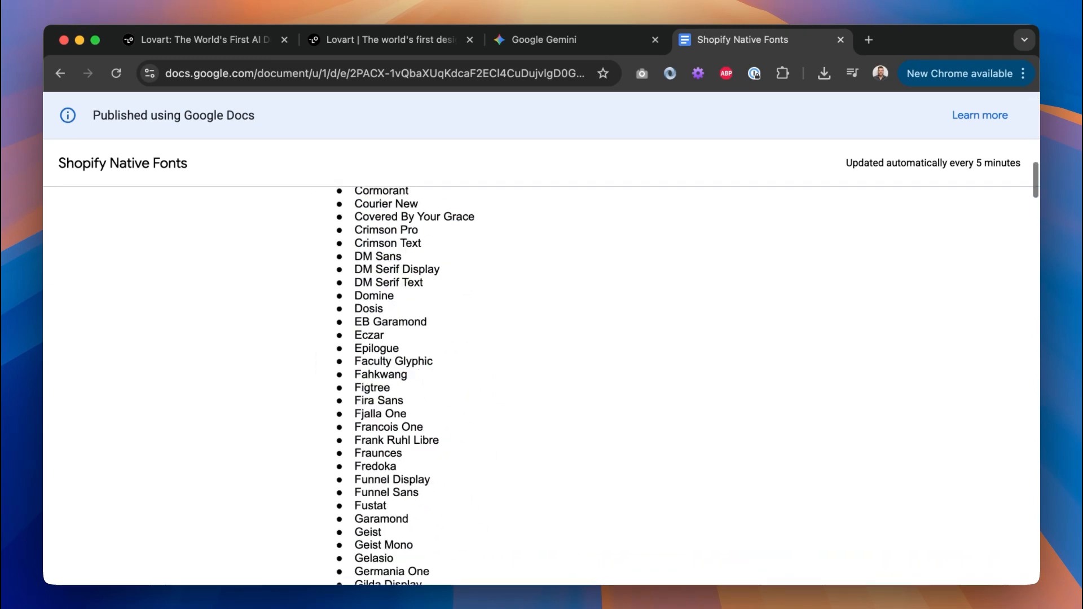
scroll(504, 542, down, 20)
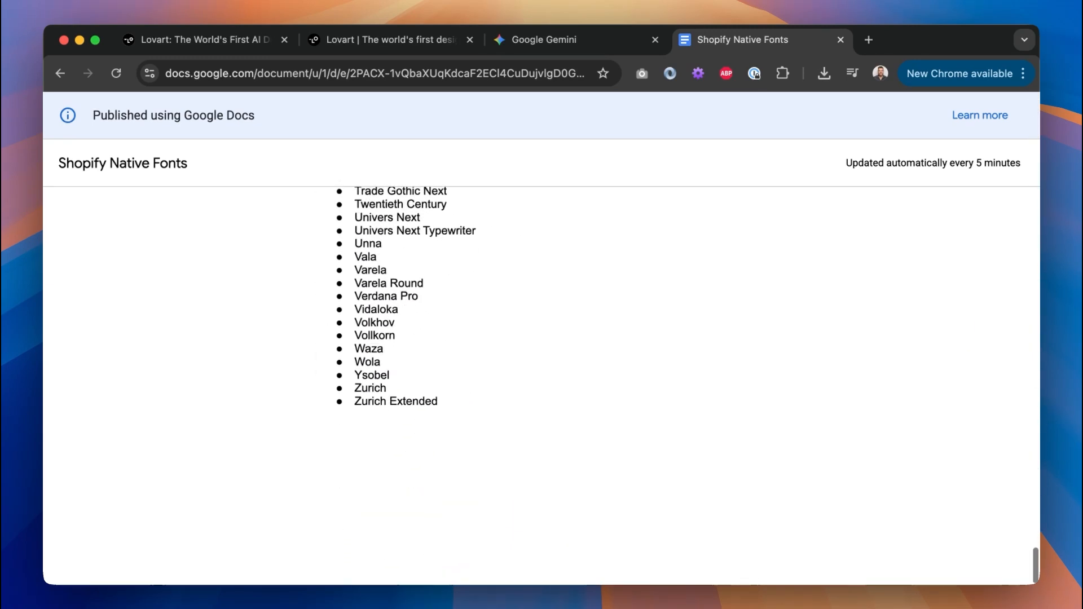
shift+click(452, 419)
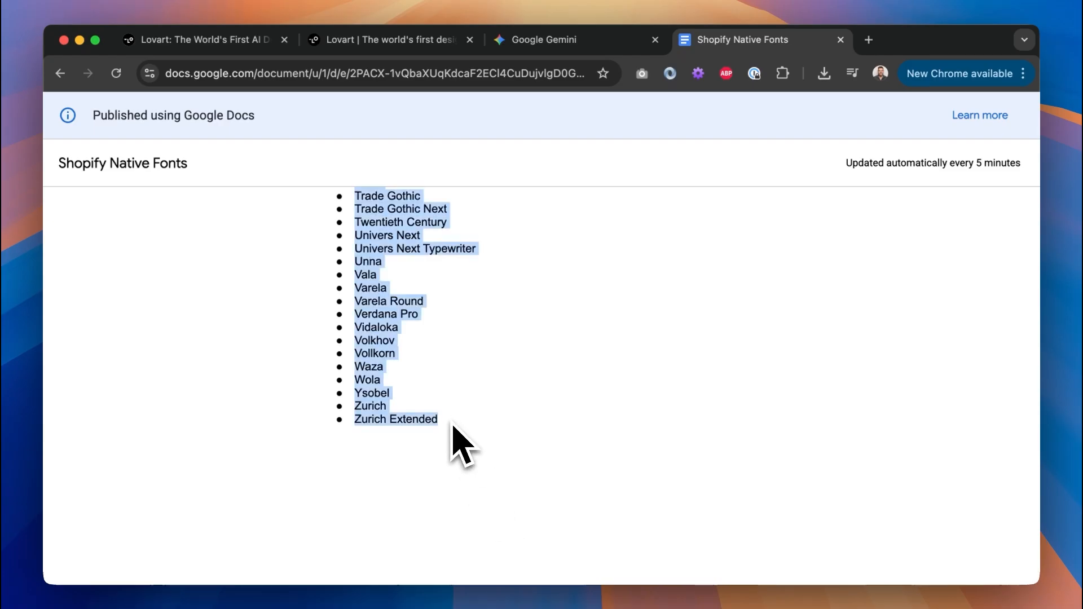
Ask the Lovart agent for specific font-family names selected only from the pasted Shopify font list.
click(433, 49)
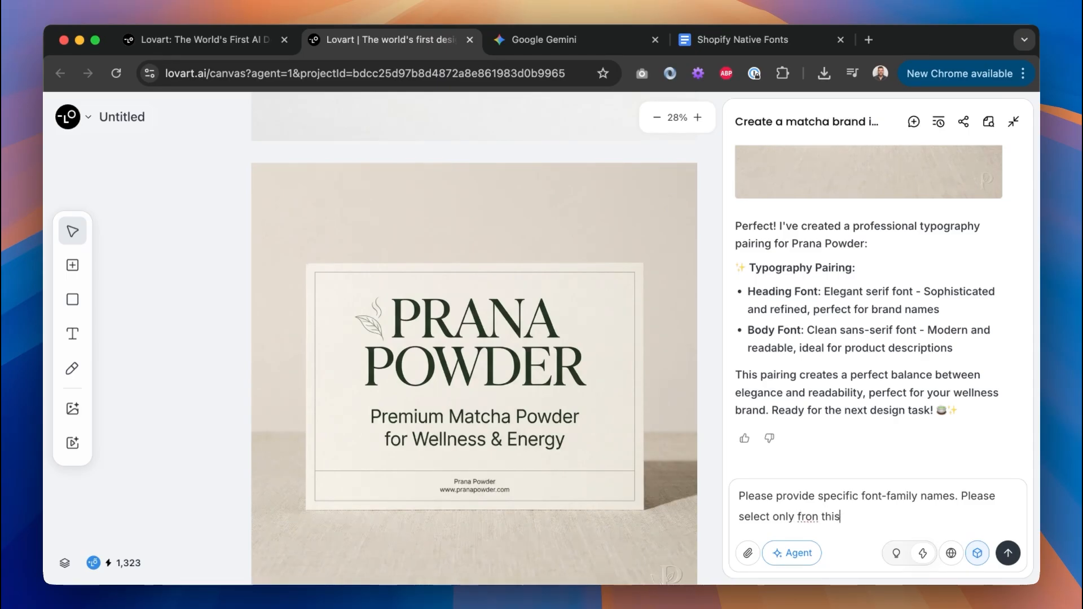
key(ctrl+v)
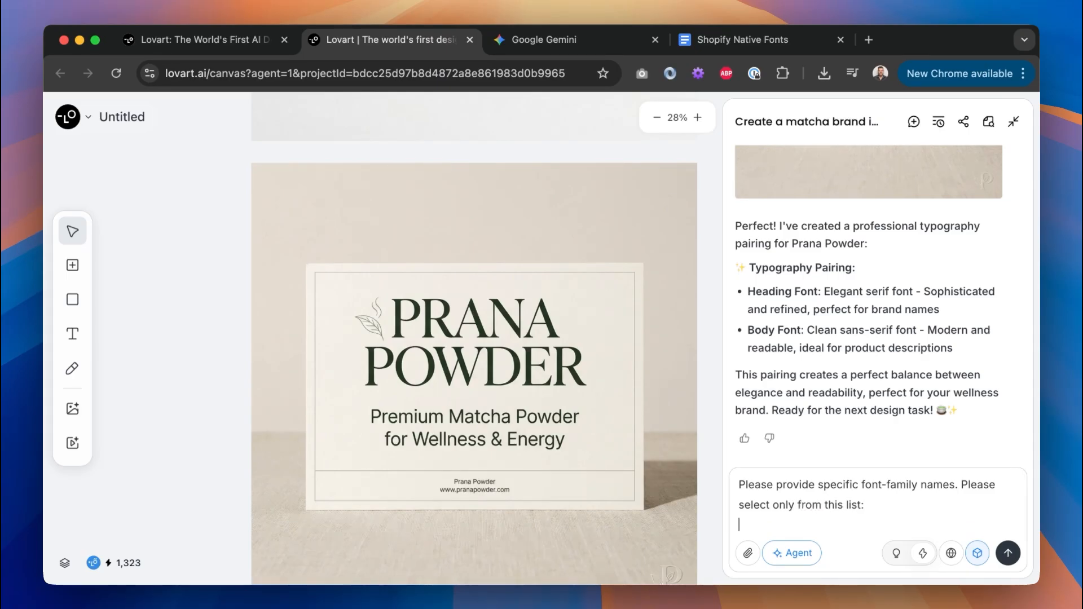
key(Return)
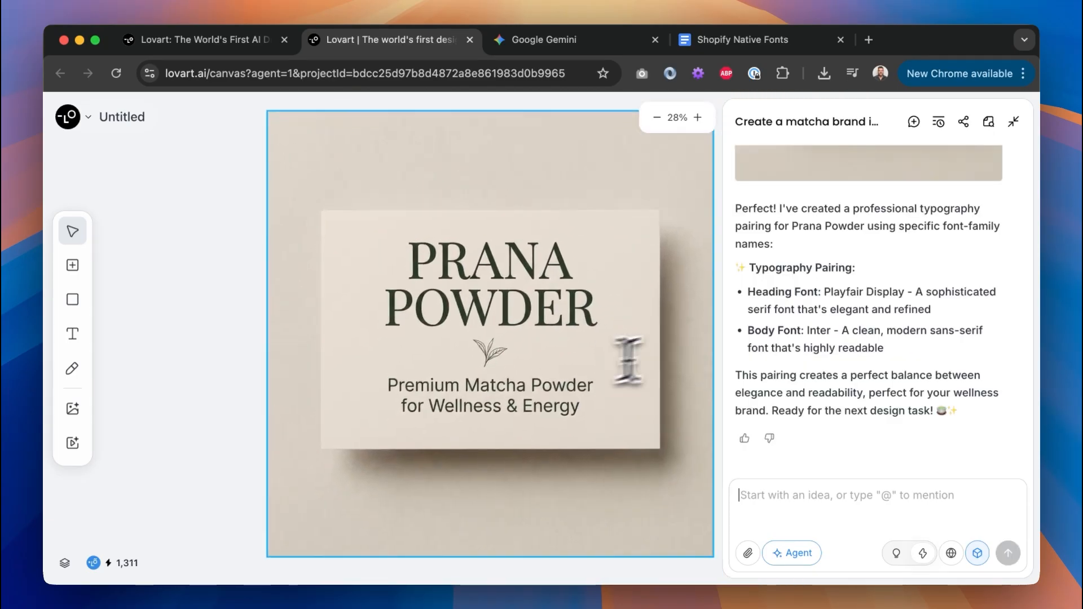
Compare the Playfair Display typography card with the previous card and generate an editable copy of the new one.
drag(905, 292, 843, 292)
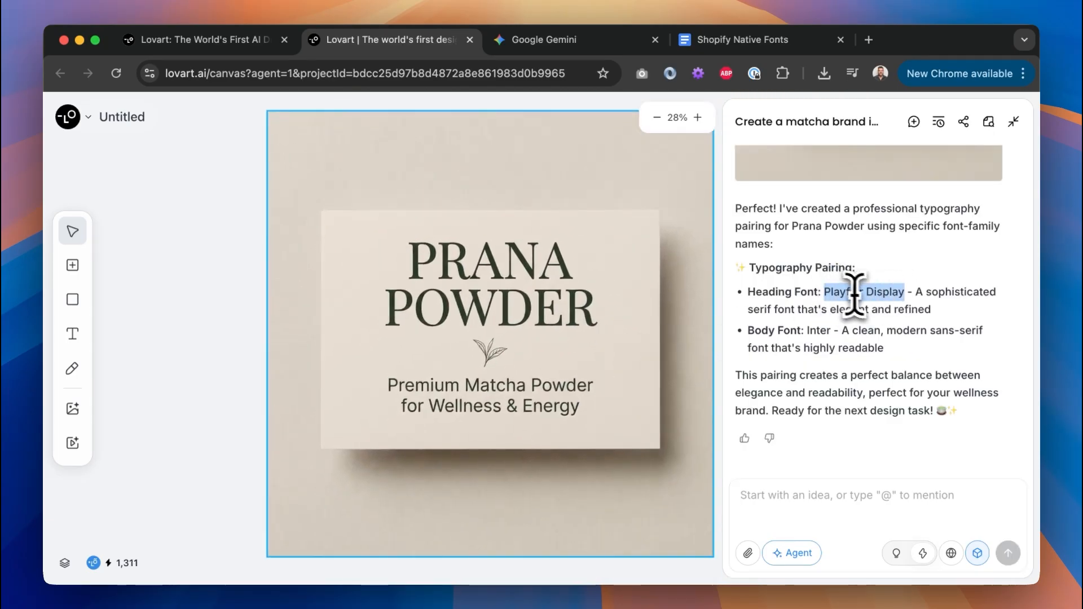
click(552, 286)
scroll(540, 299, up, 3)
scroll(538, 299, up, 3)
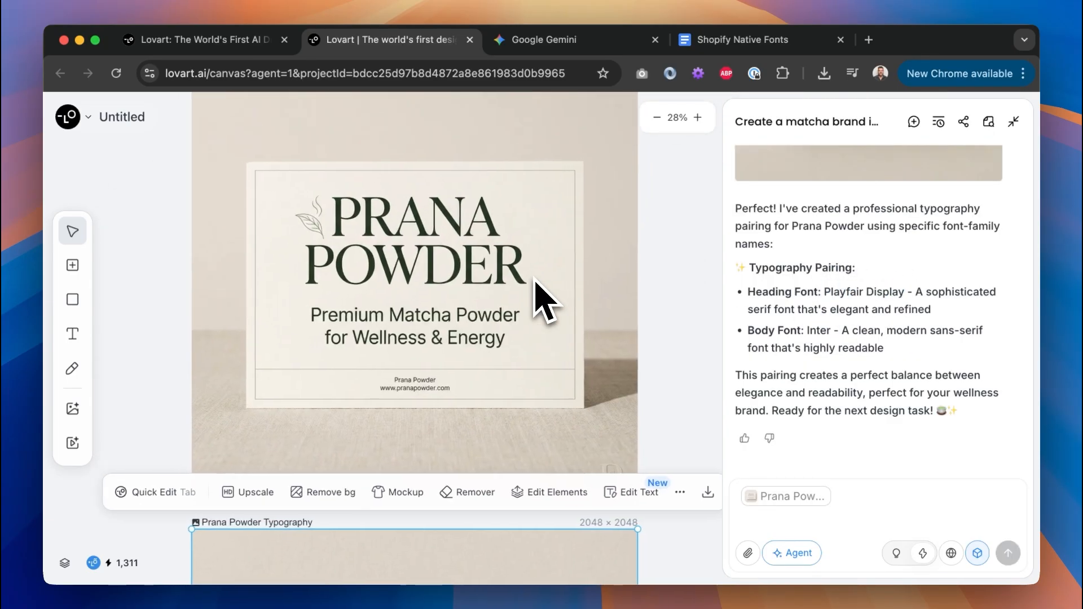
scroll(550, 294, down, 5)
scroll(517, 397, down, 2)
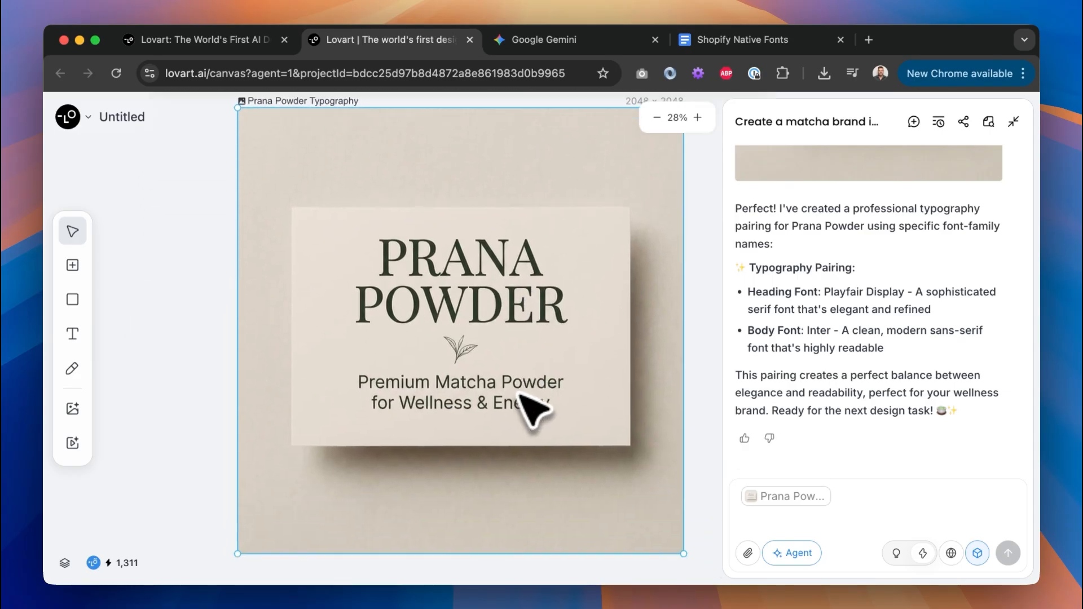
scroll(536, 369, up, 2)
click(569, 146)
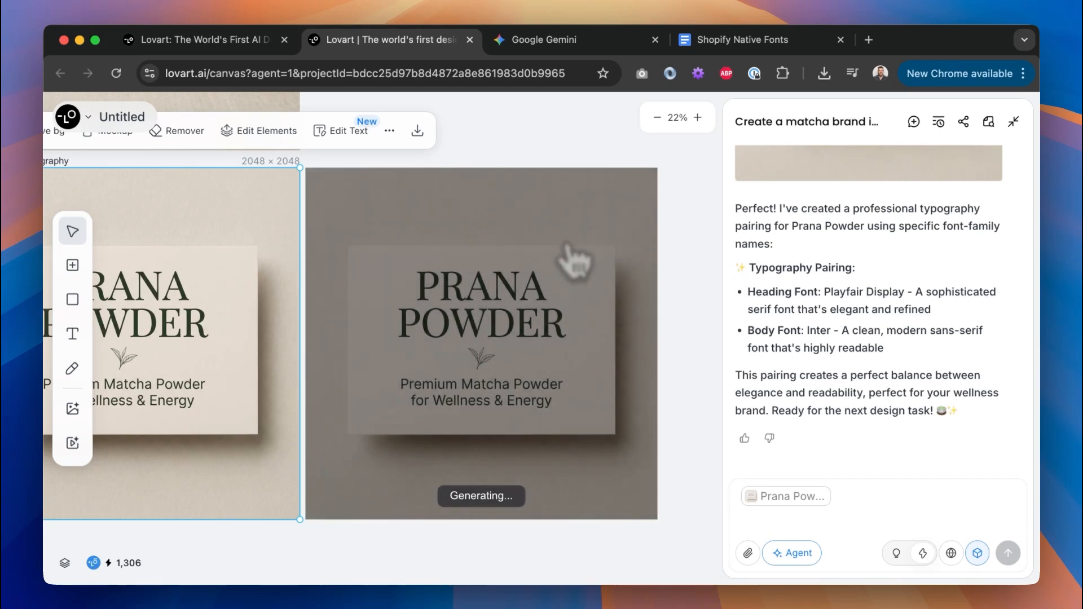
Check the heading and body fonts named in the agent's reply against the editable card's text, clearing the image reference attached to the prompt.
drag(825, 292, 904, 294)
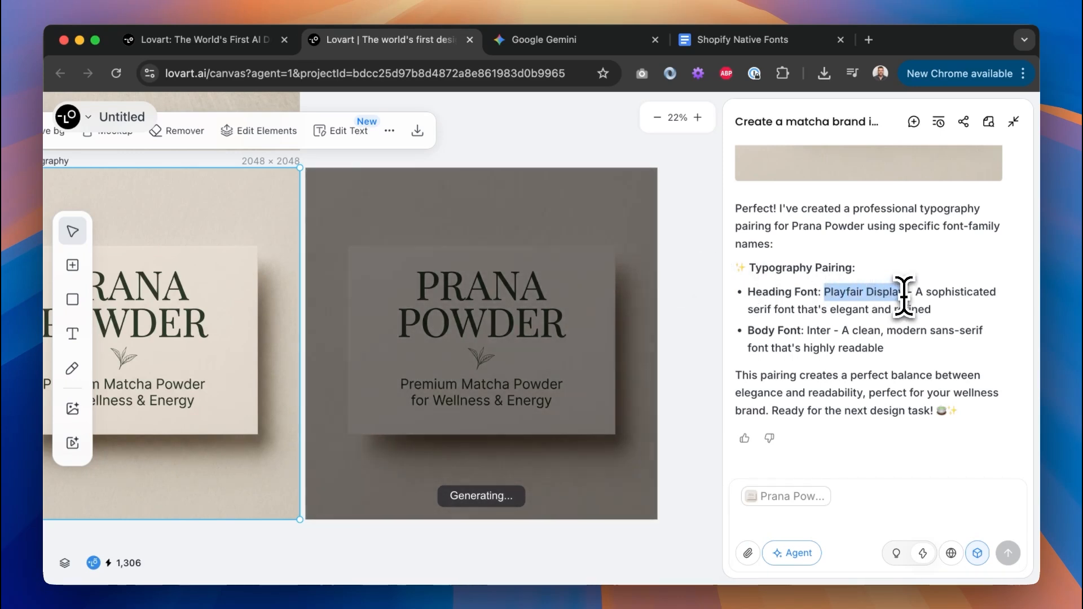
click(813, 341)
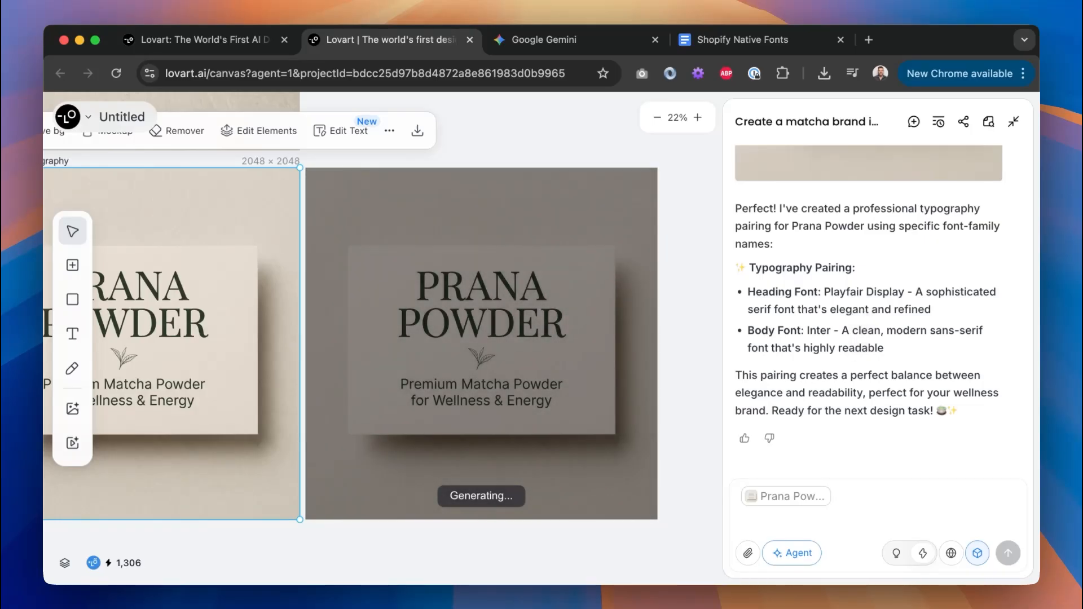
click(834, 499)
key(BackSpace)
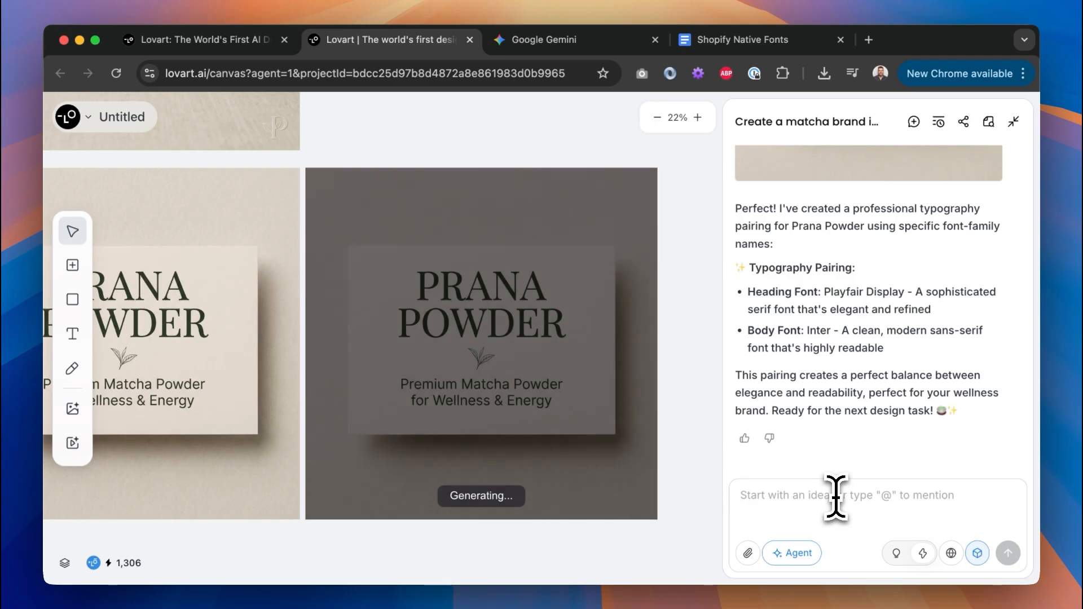
click(504, 295)
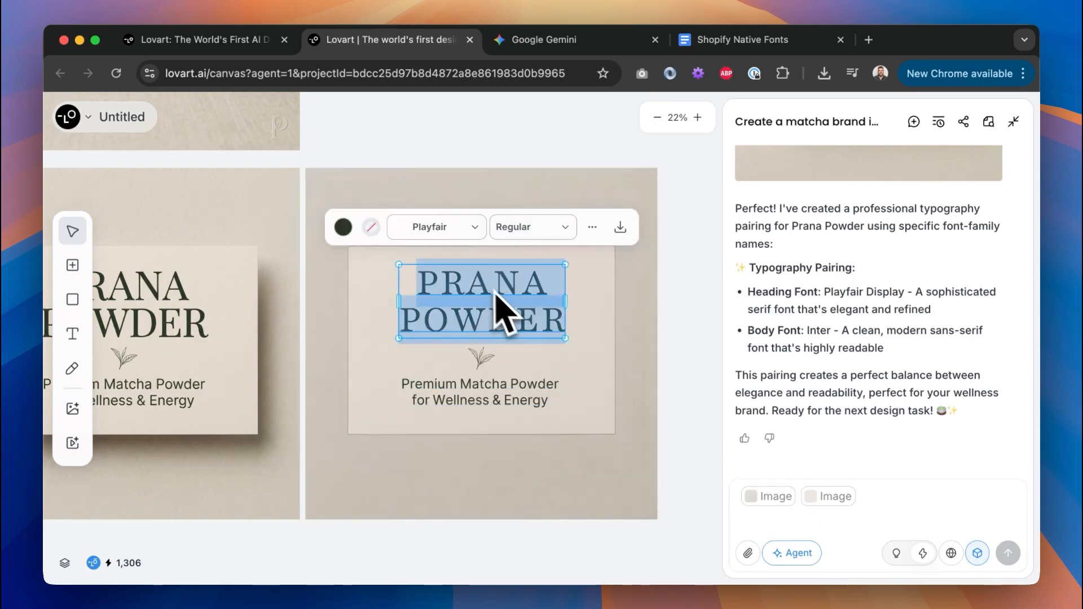
click(498, 393)
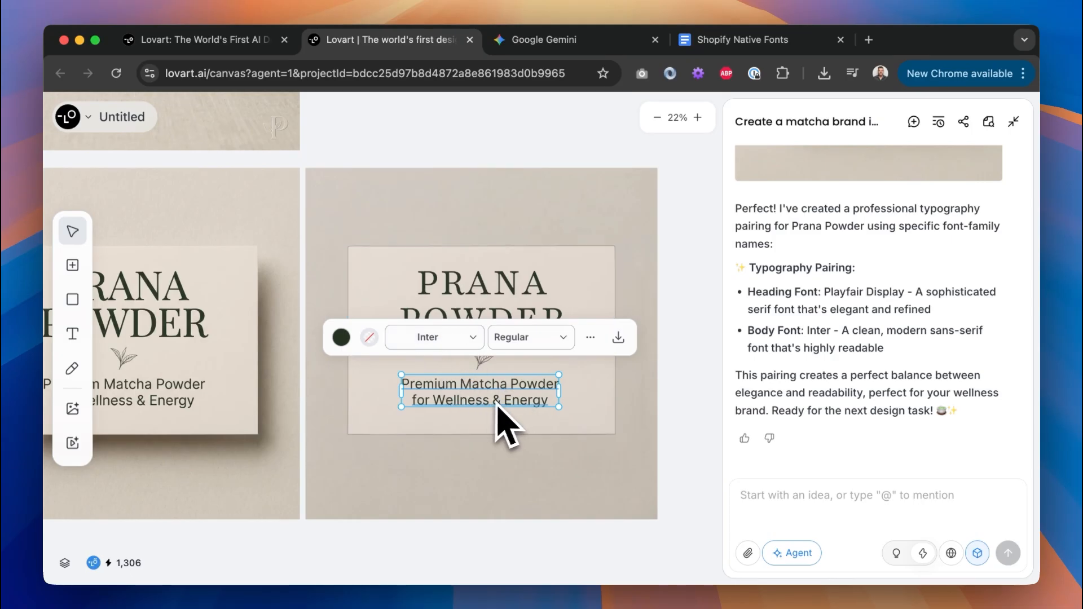
click(624, 401)
click(699, 409)
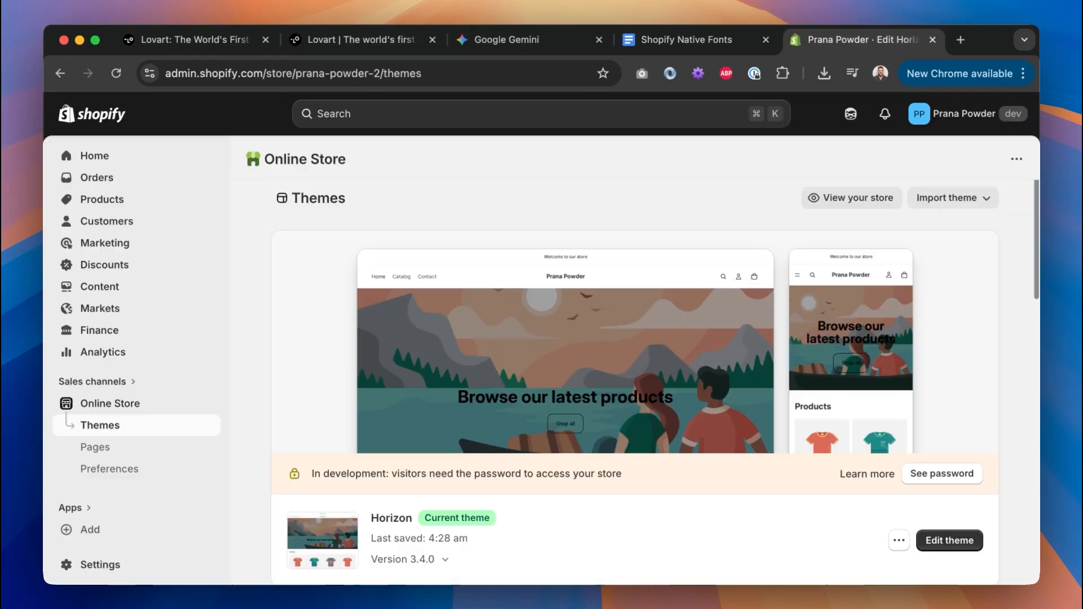
Switch to the Shopify admin's themes page, start editing the Horizon theme, and show its Logo and favicon settings.
scroll(825, 451, down, 5)
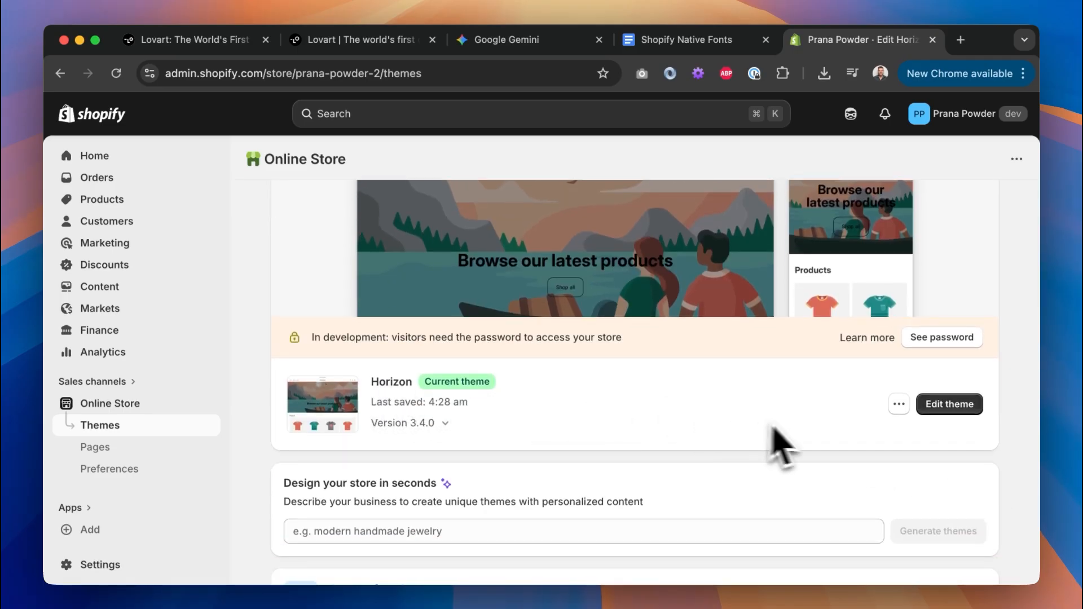
click(952, 407)
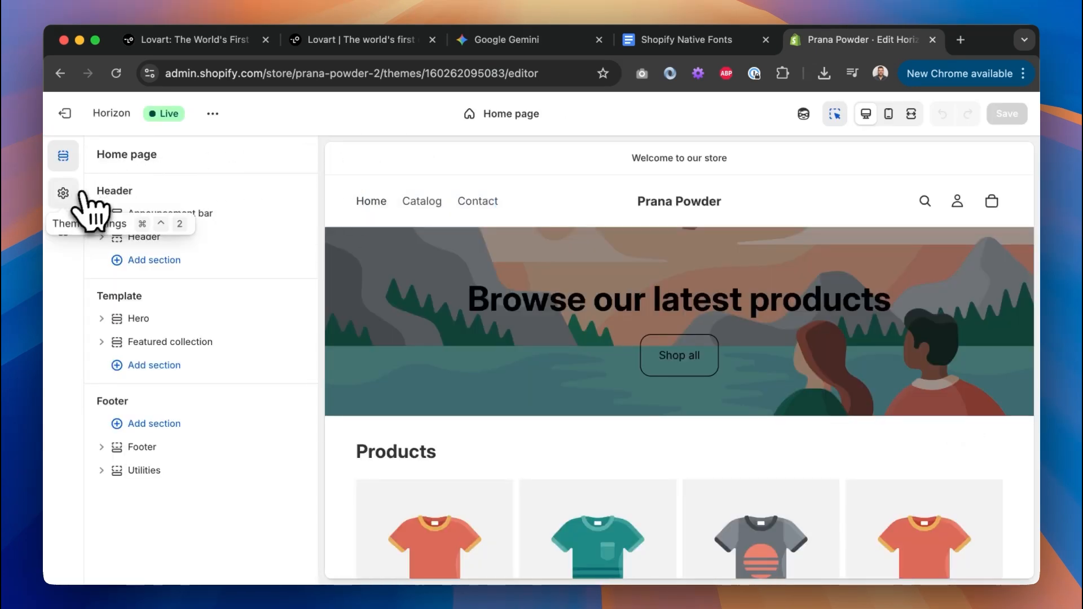
click(62, 193)
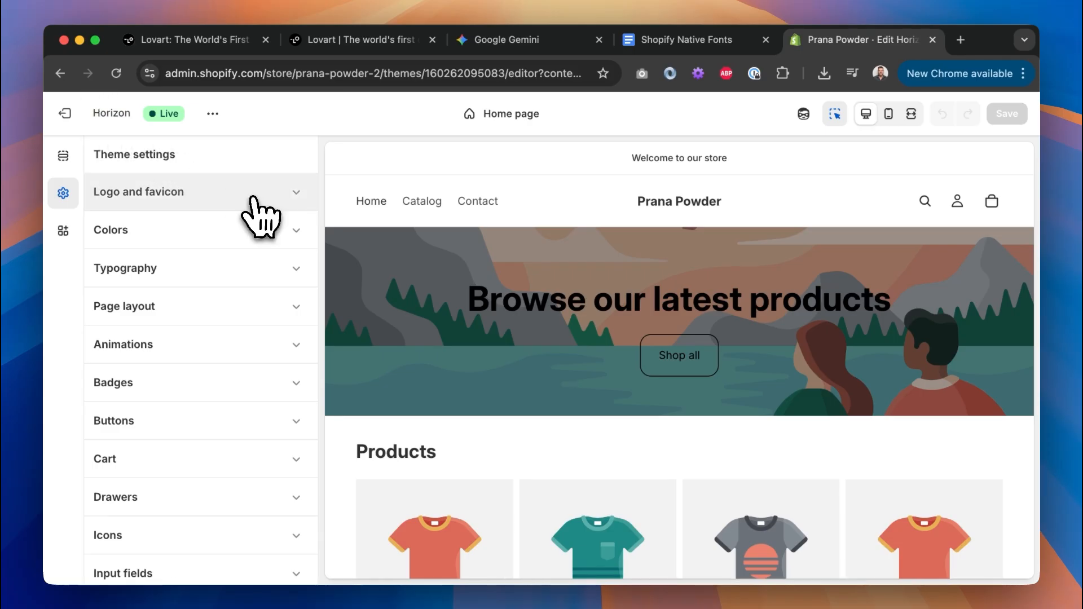
click(186, 201)
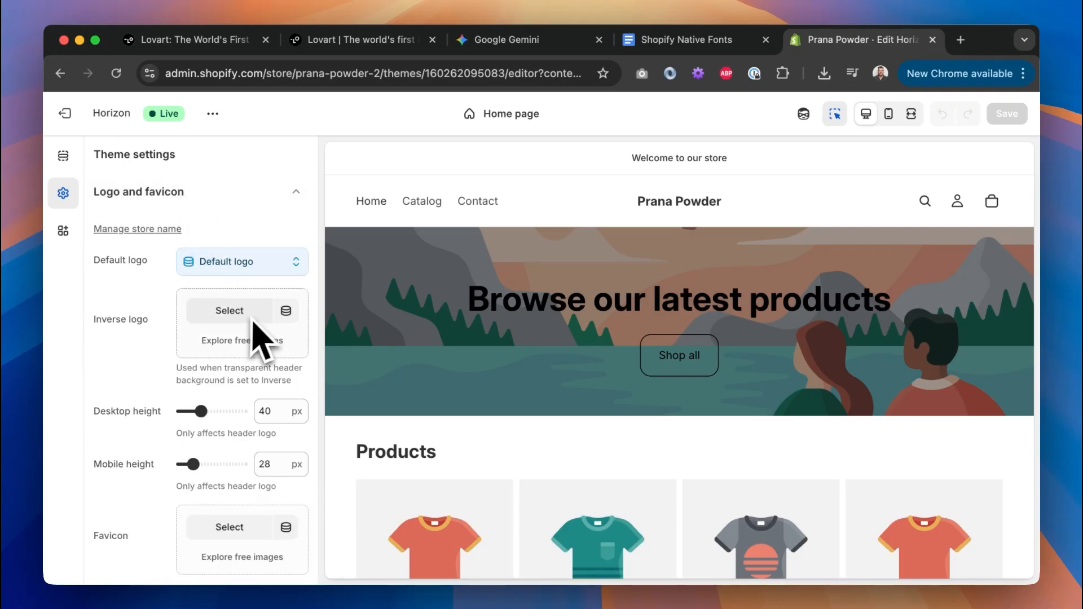
click(275, 266)
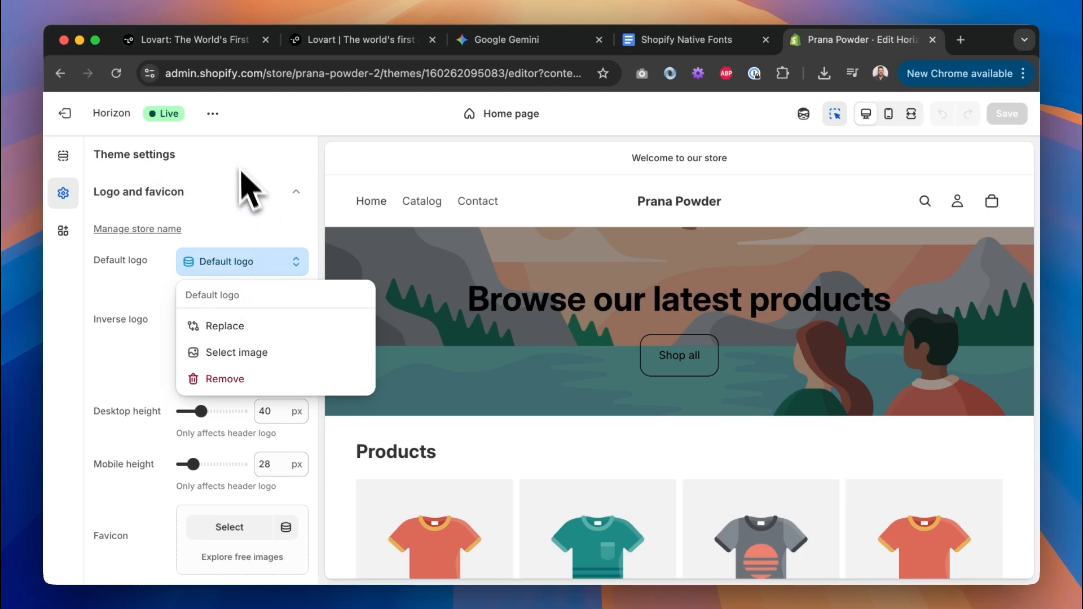
click(238, 152)
click(272, 264)
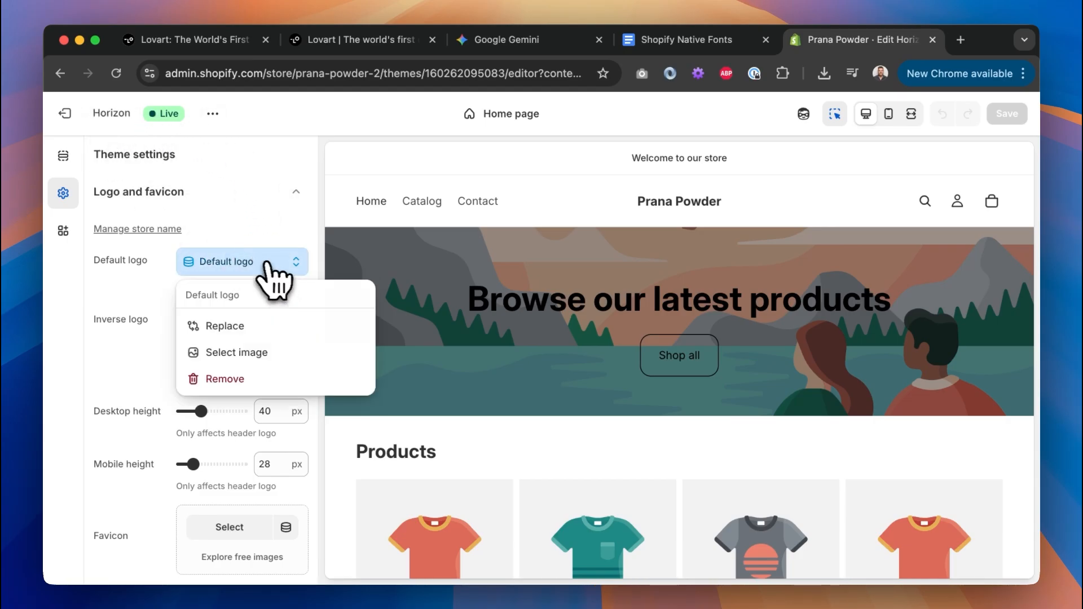
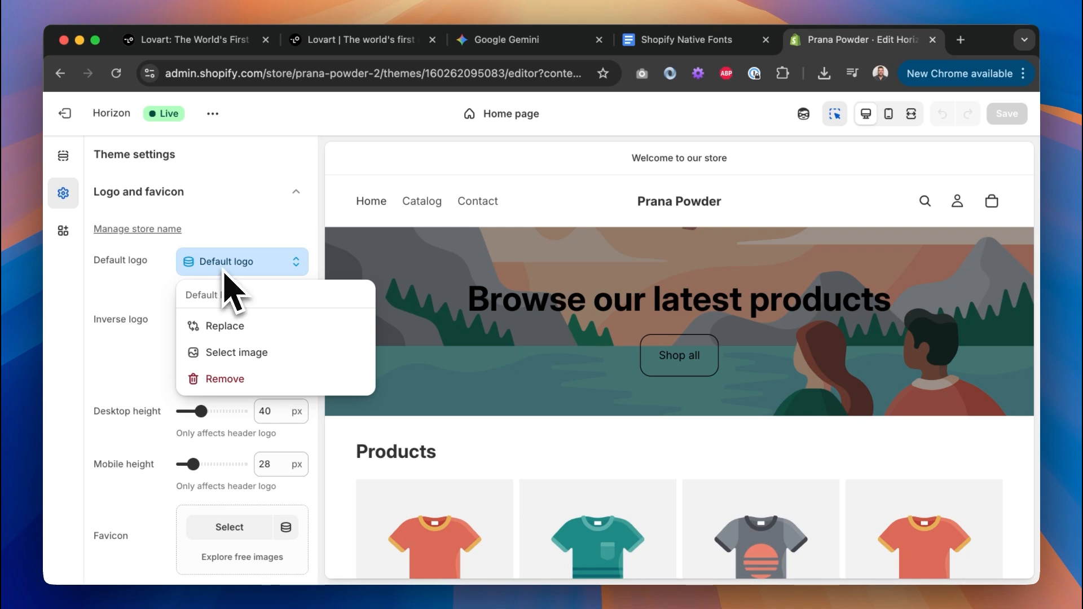
click(135, 192)
click(161, 231)
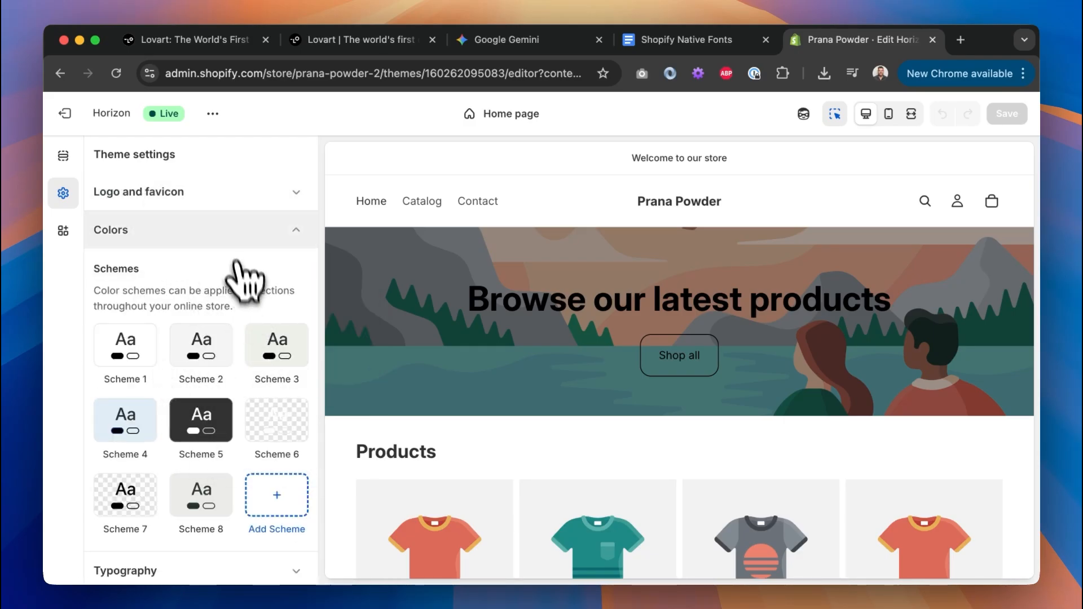
click(228, 233)
click(243, 193)
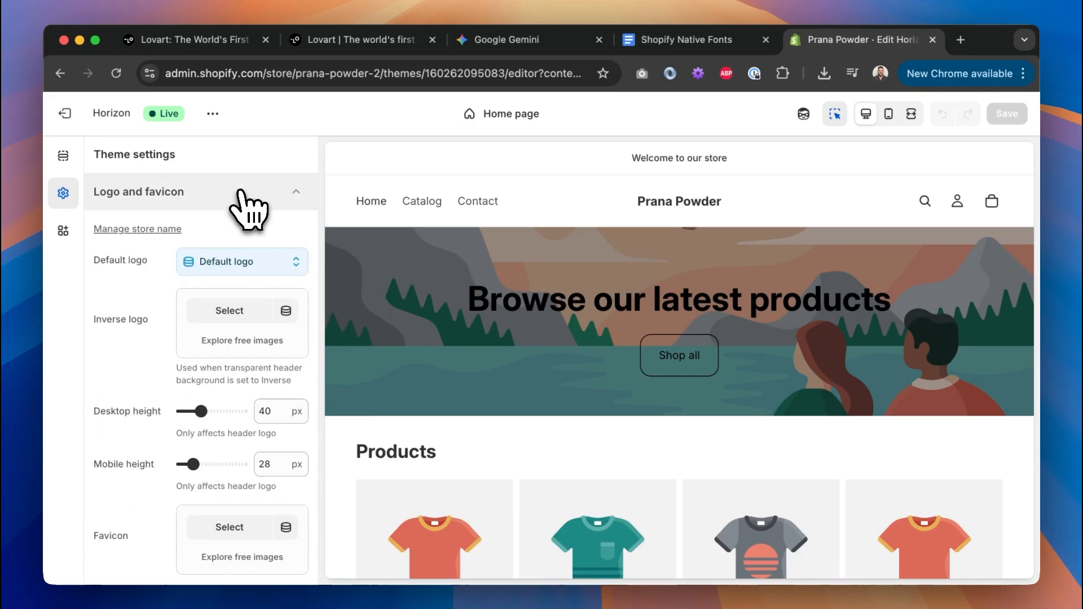
click(215, 228)
click(217, 196)
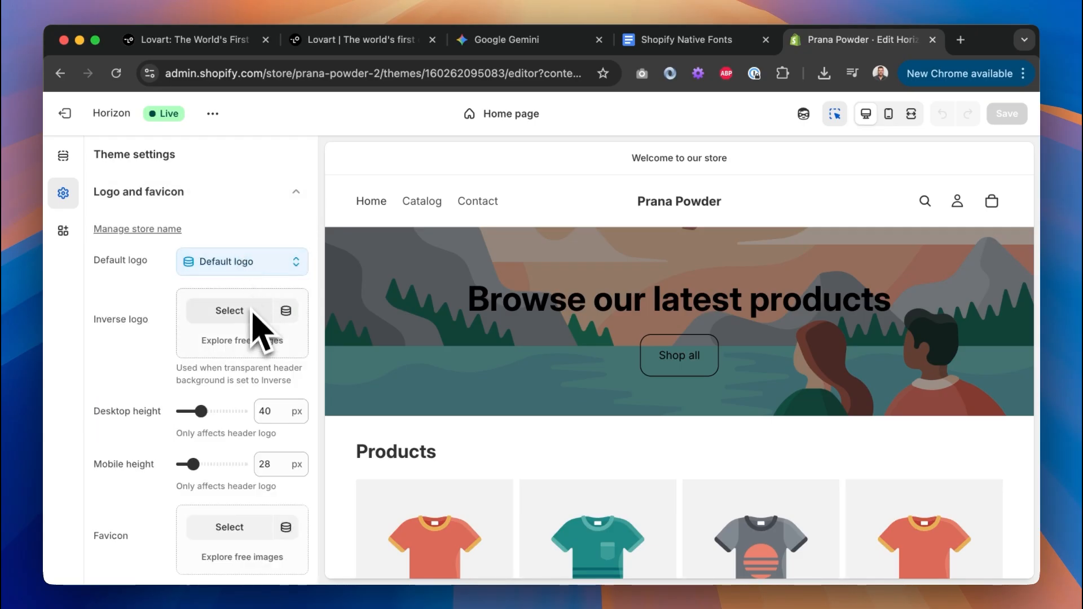
Set the theme's default logo to the transparent-background Prana Powder PNG from the store's files.
click(295, 266)
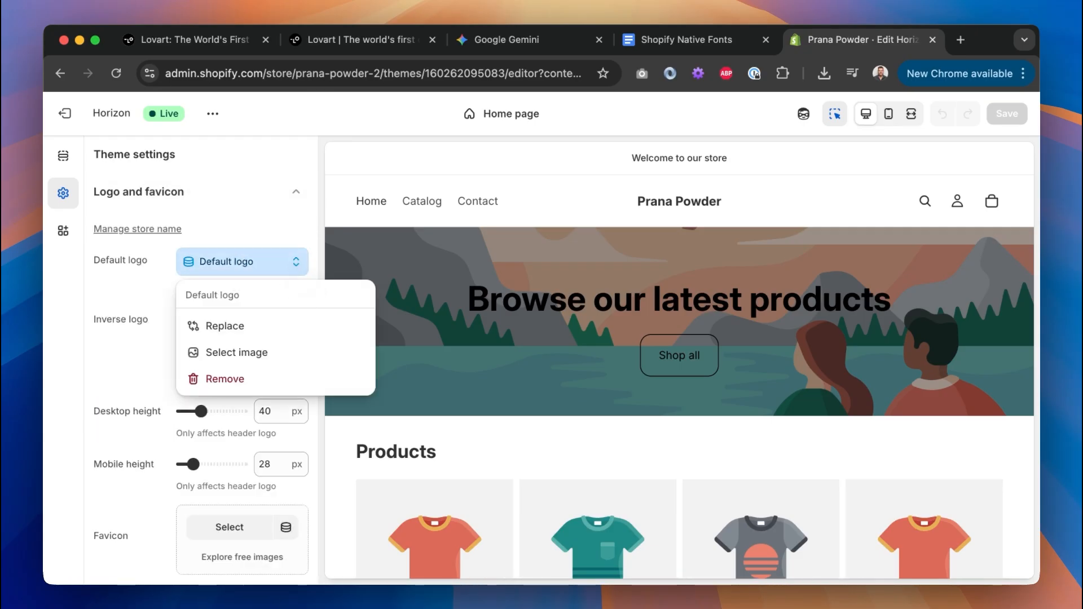
click(268, 328)
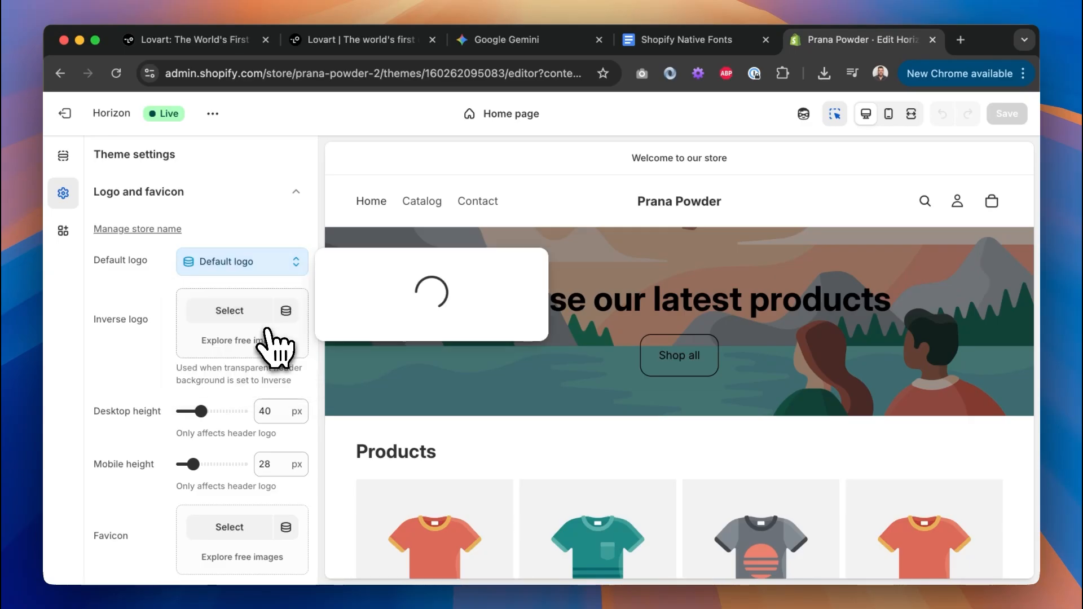
click(283, 262)
click(263, 352)
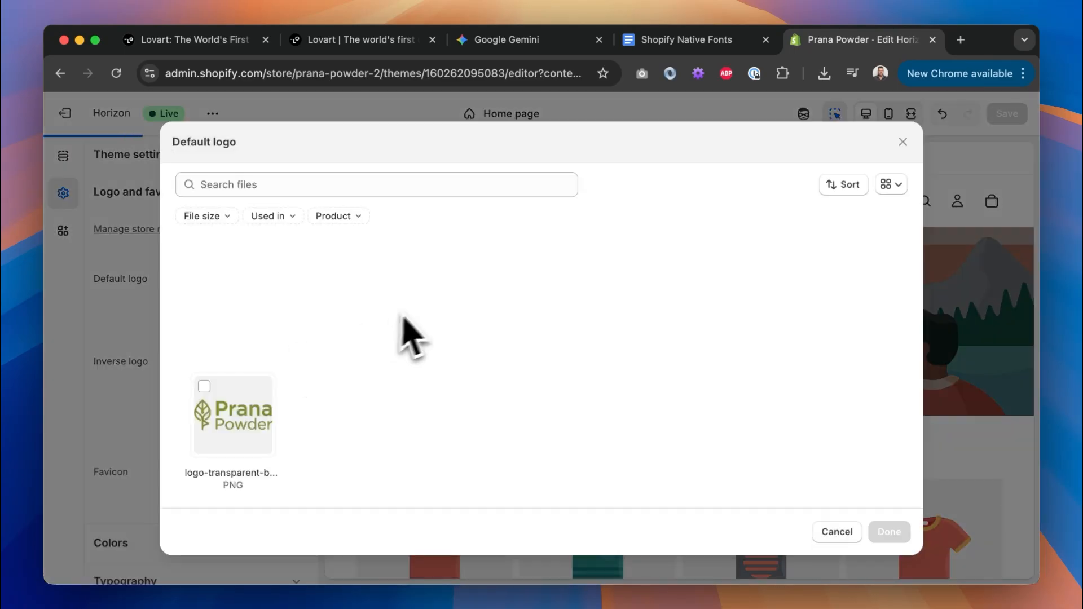
click(252, 422)
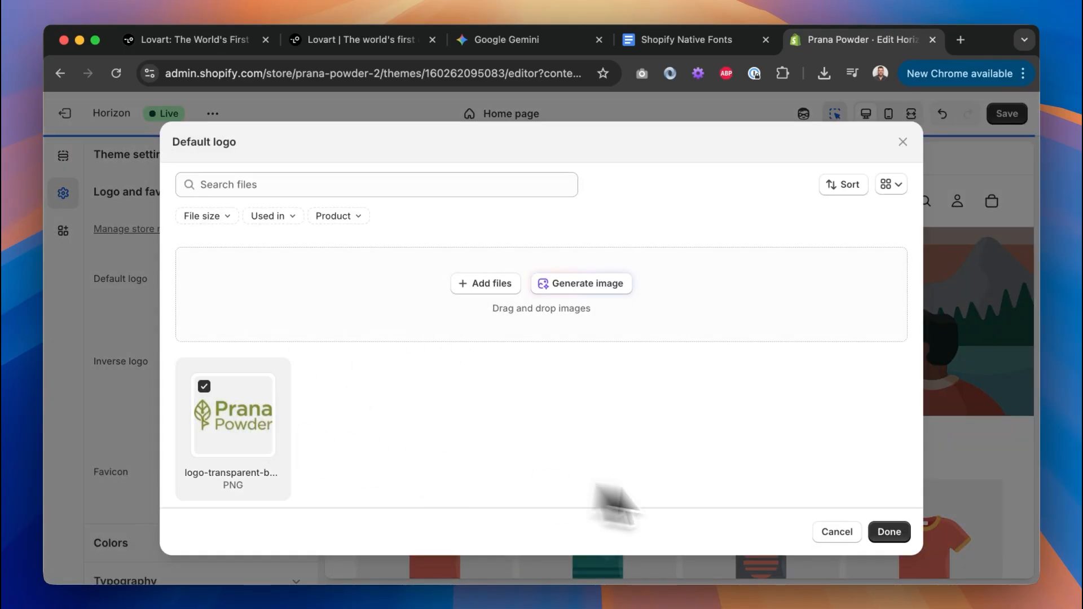
click(890, 533)
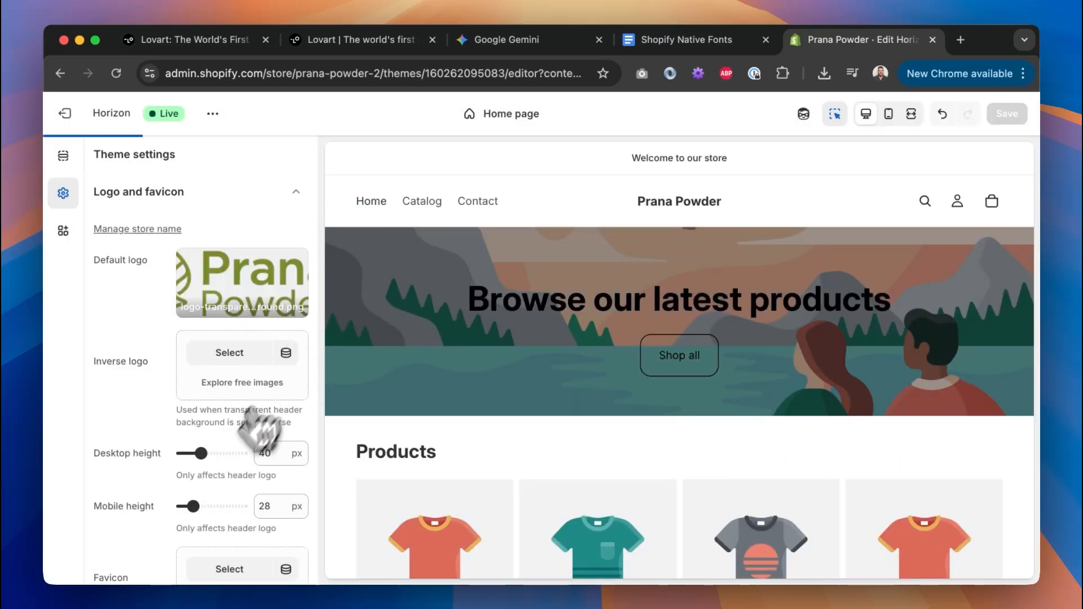
Set the header logo's desktop height to 50 px and close the Logo and favicon settings.
drag(202, 455, 215, 455)
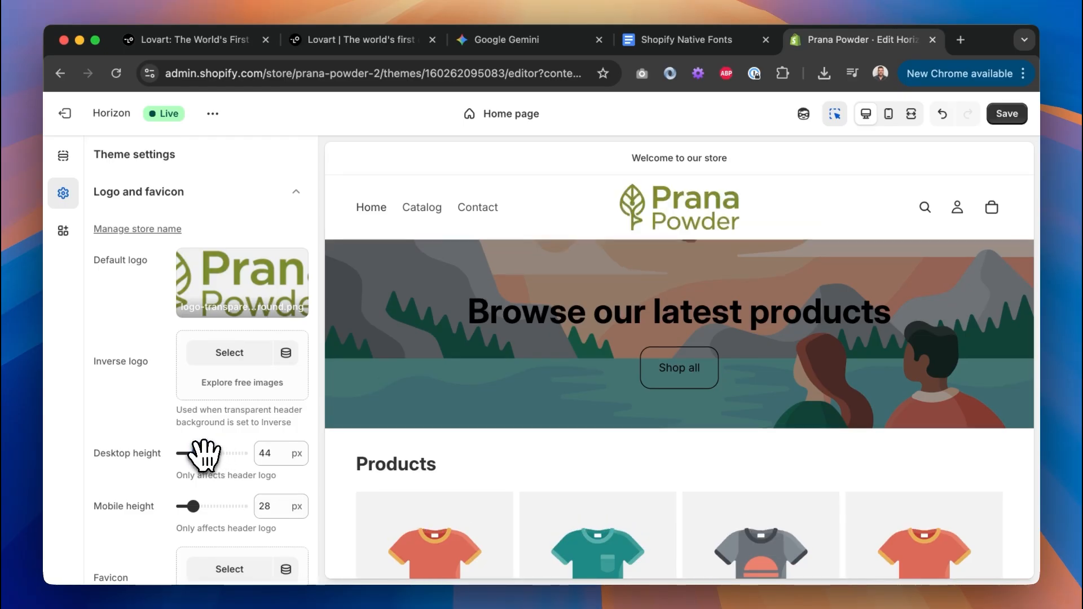
drag(205, 455, 207, 454)
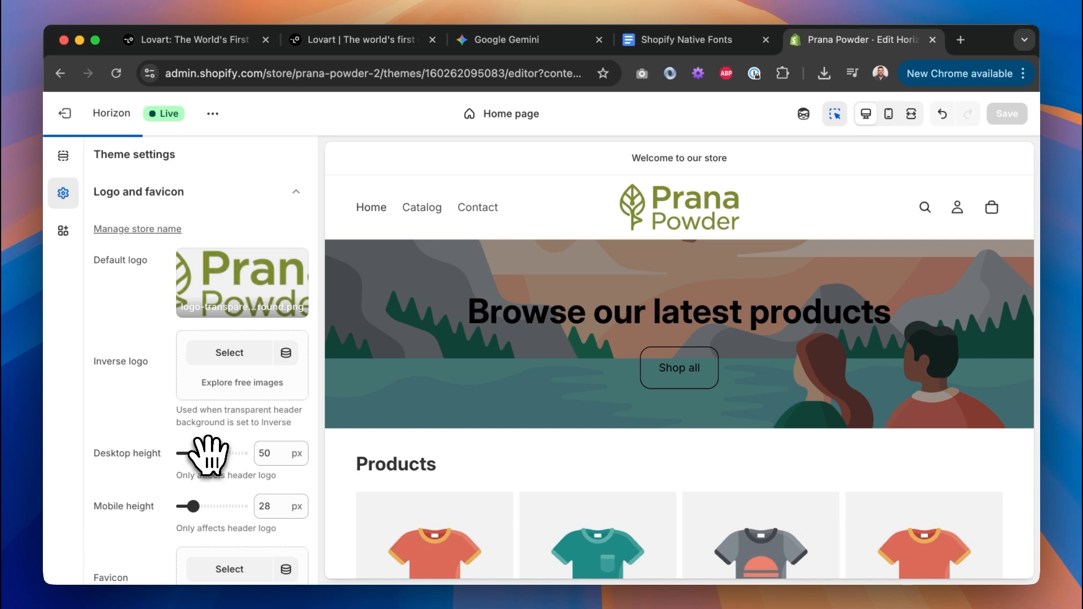
scroll(209, 451, down, 3)
scroll(208, 451, up, 3)
click(194, 195)
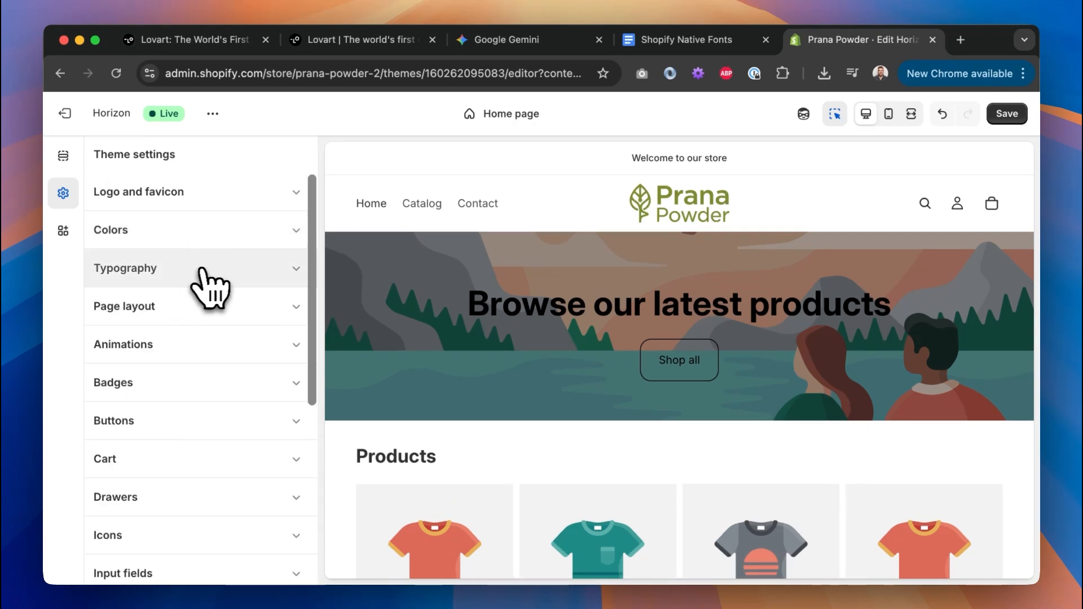
Set the theme's heading font to Playfair Display in the Regular style within the typography settings.
click(210, 270)
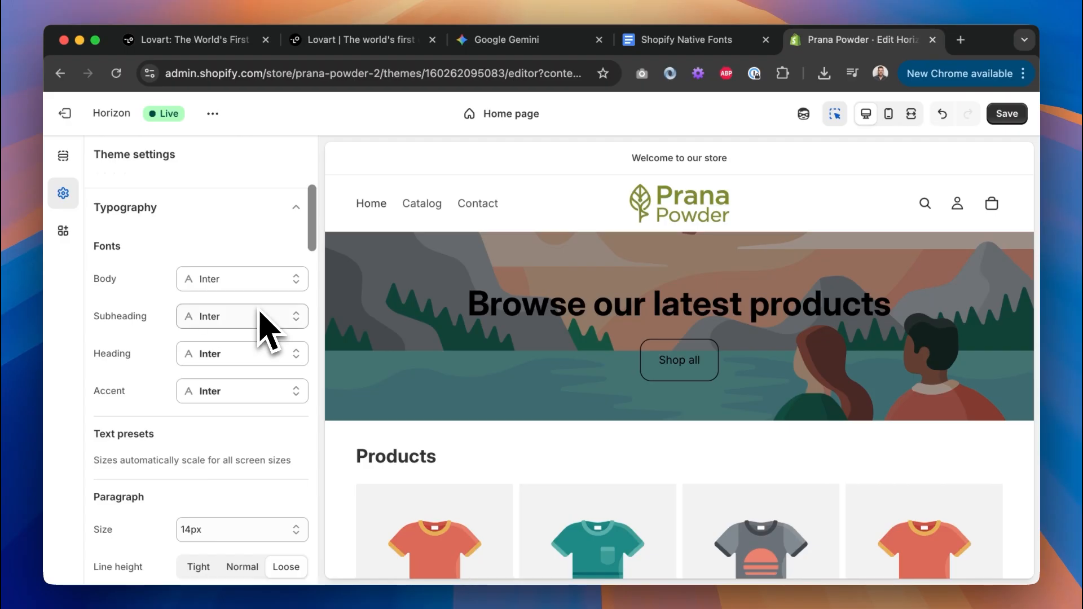
scroll(153, 306, down, 1)
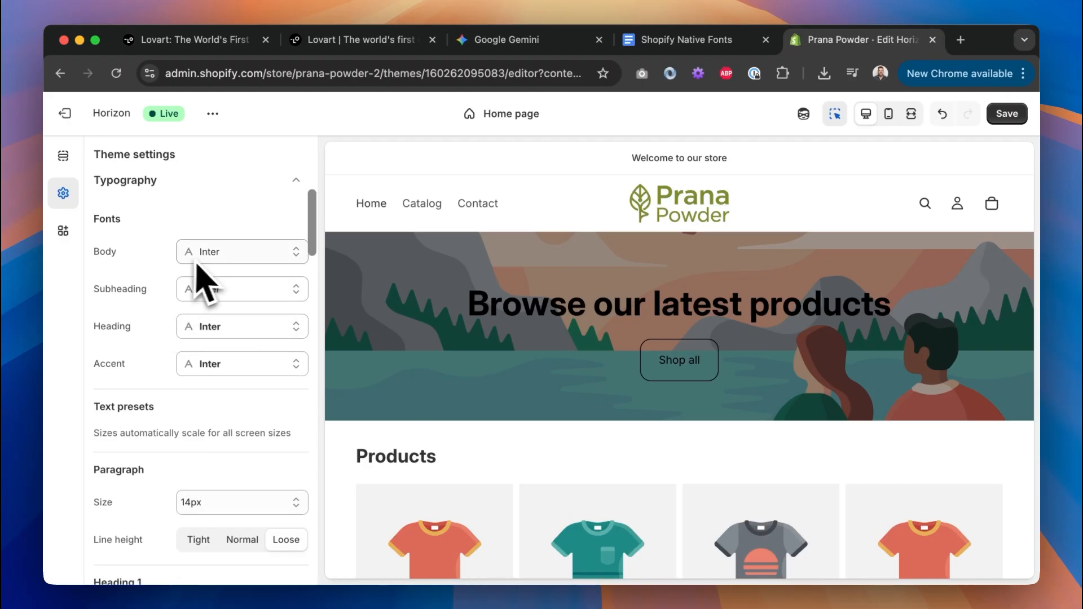
scroll(150, 313, down, 1)
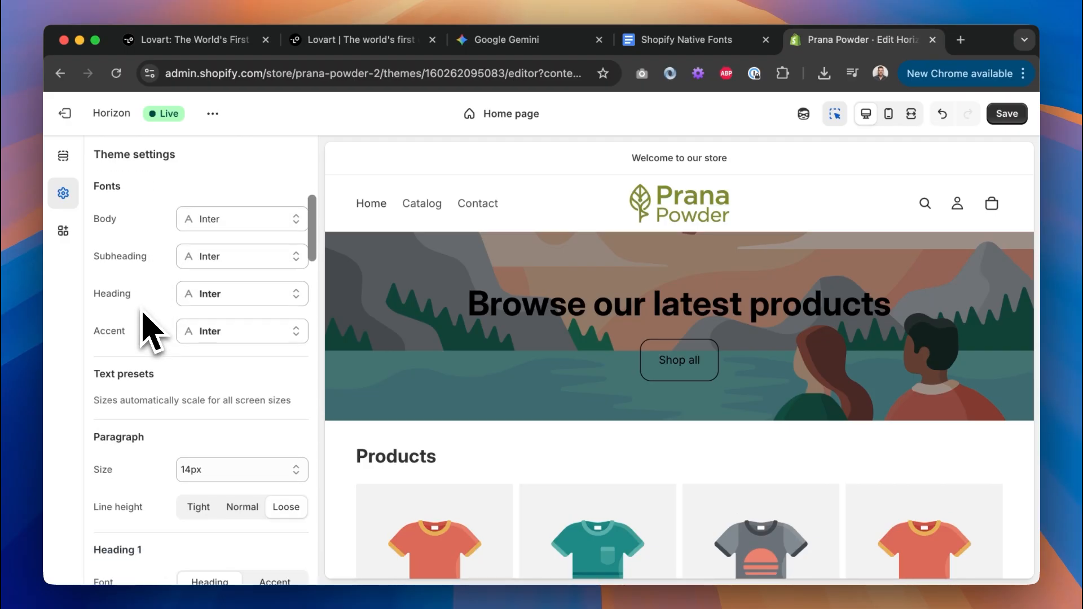
click(236, 300)
click(195, 195)
text(playfair)
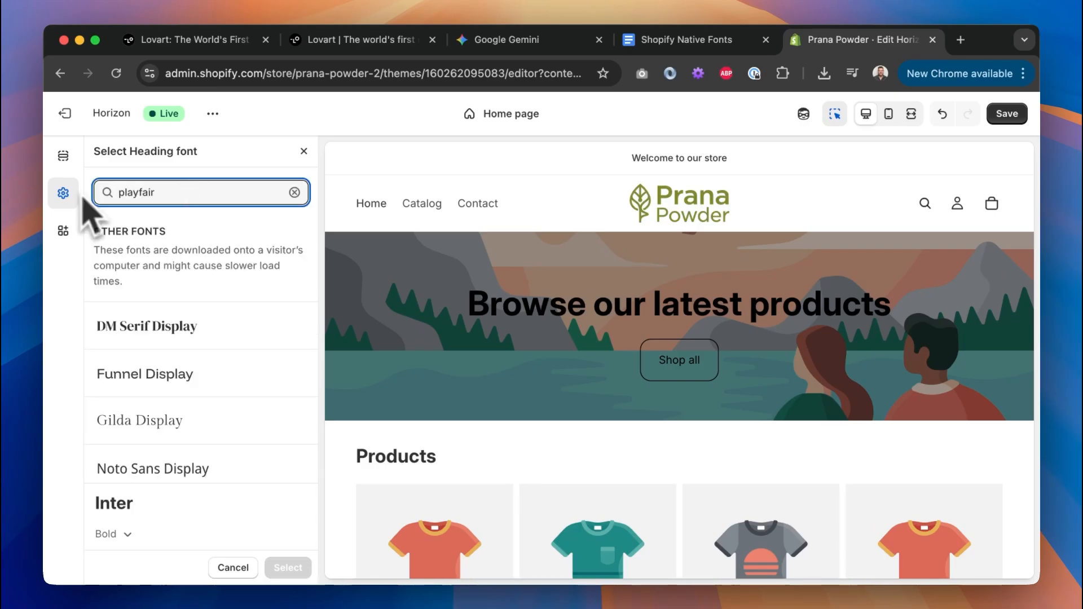
scroll(194, 363, down, 3)
click(198, 402)
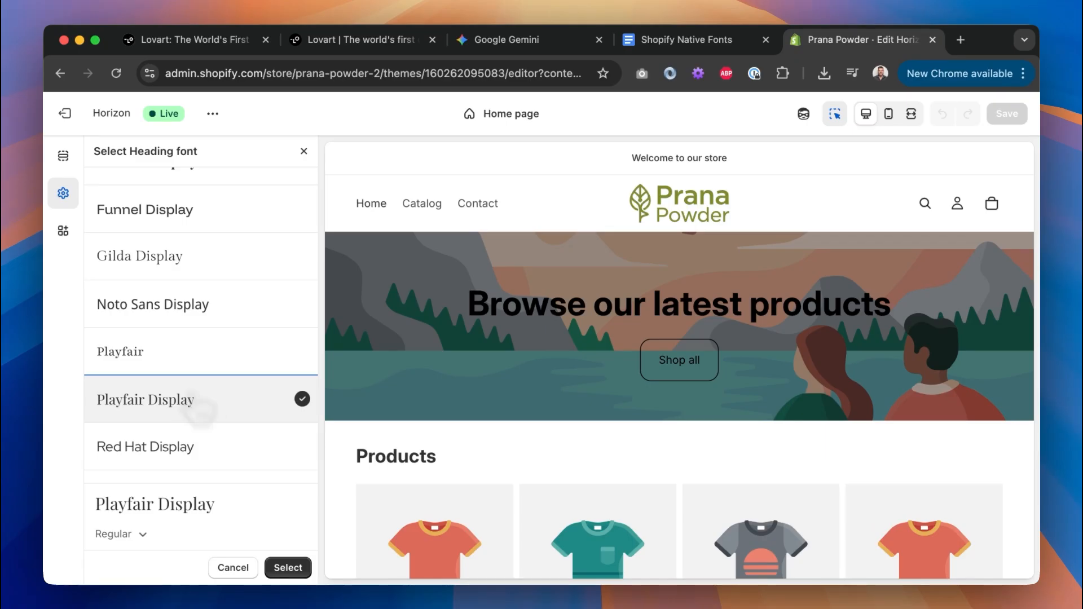
click(135, 534)
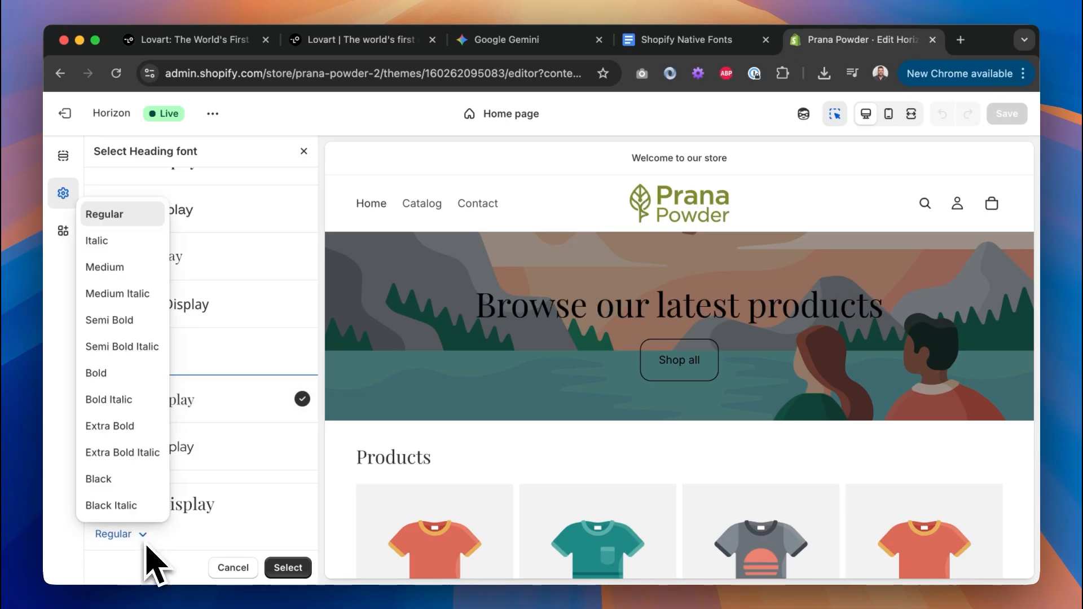
click(265, 544)
click(288, 568)
Switch to the Lovart canvas and check which font the "PRANA POWDER" title uses, then return to the Shopify theme editor.
click(361, 40)
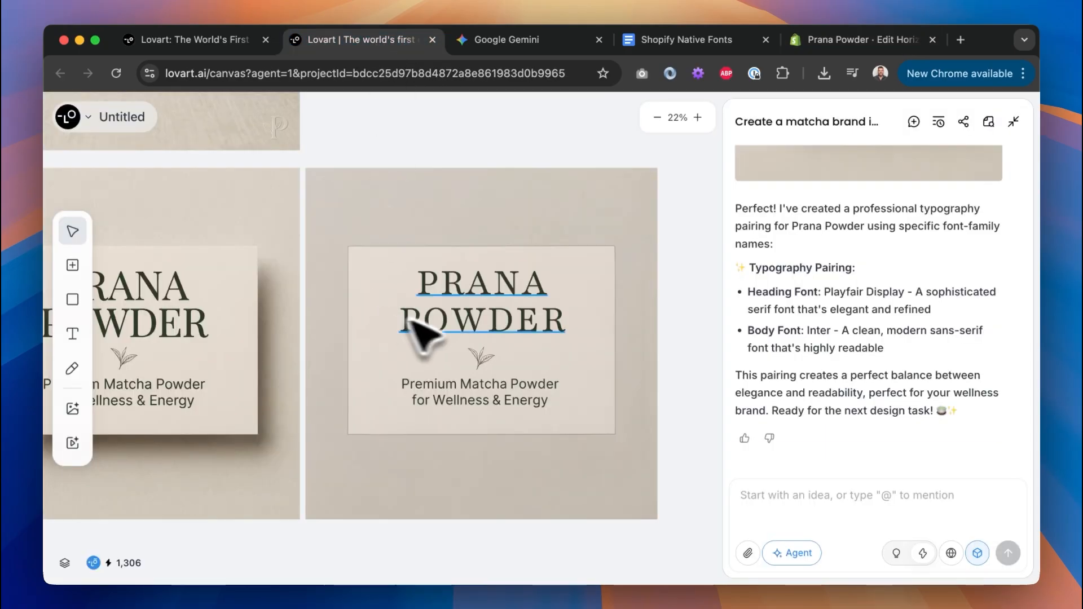
click(422, 333)
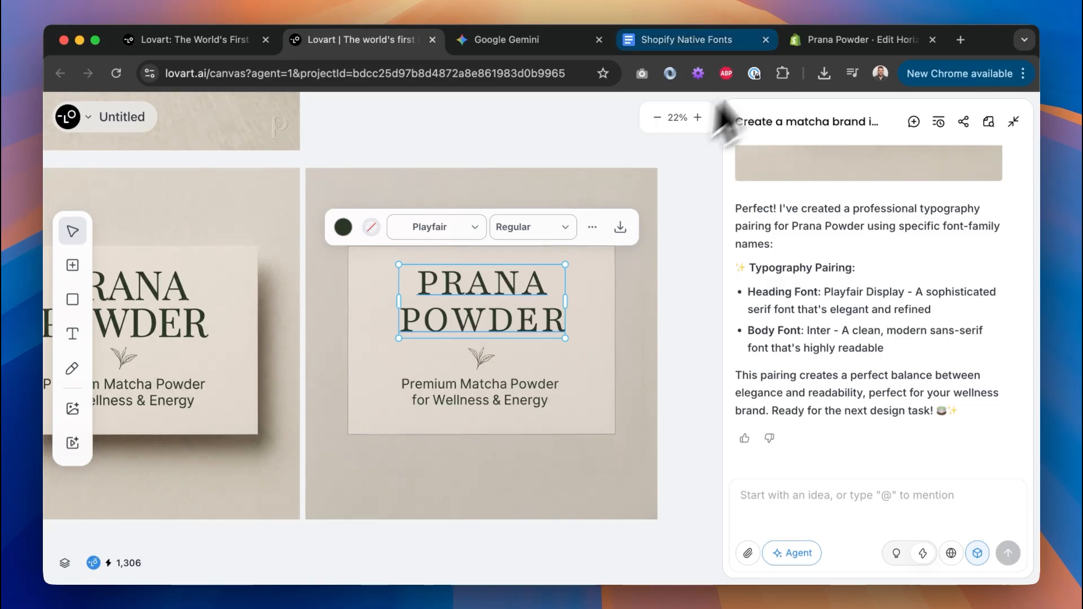
click(839, 40)
Set the case to Uppercase for the Heading 1, Heading 2, Heading 3 and Heading 4 text presets.
scroll(259, 462, down, 10)
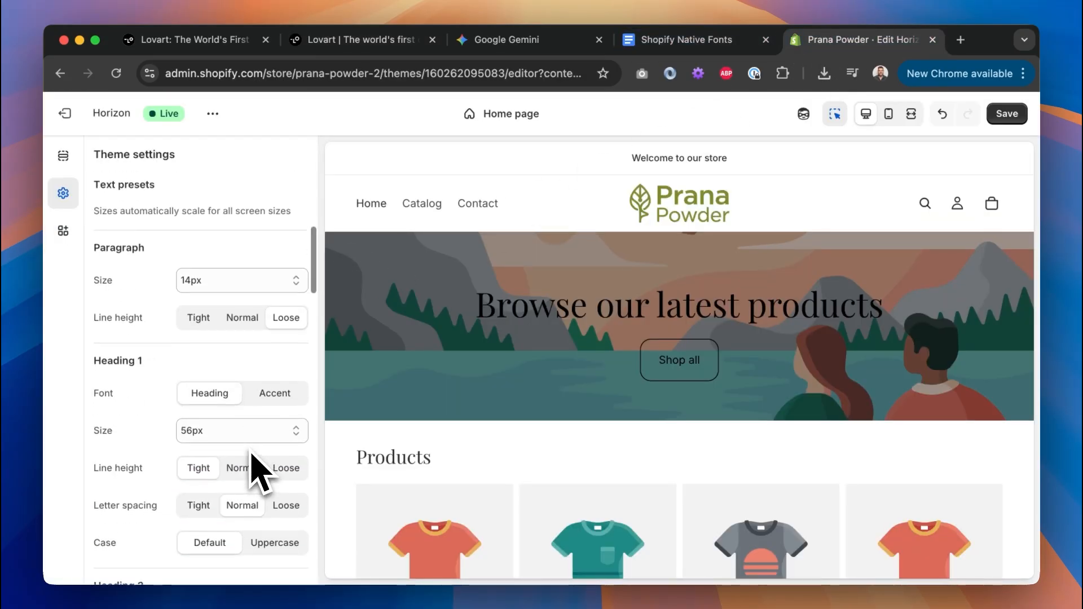
click(285, 429)
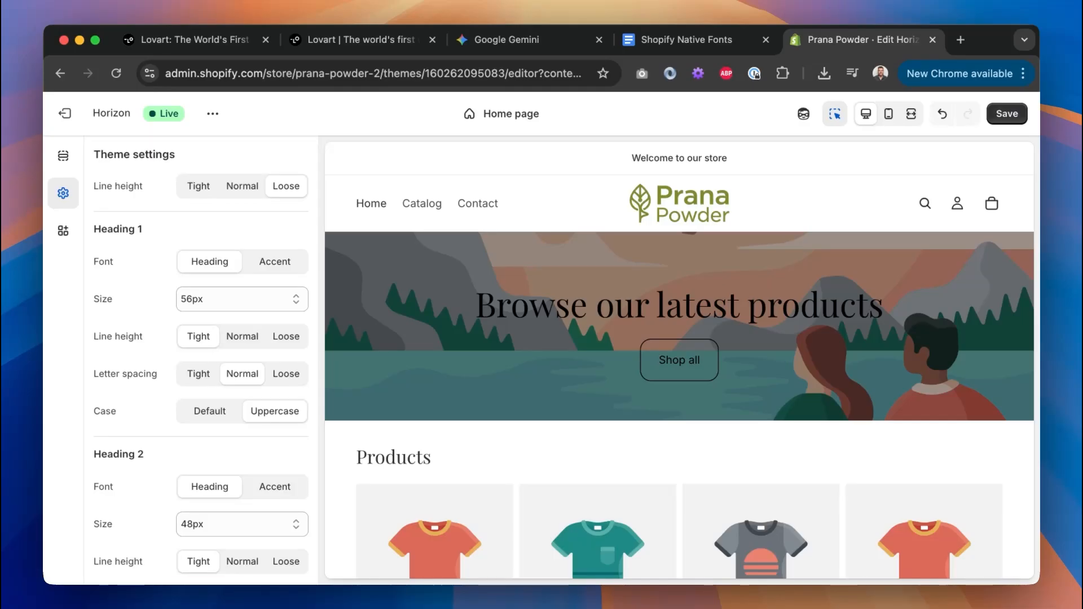
scroll(279, 420, down, 5)
click(285, 464)
scroll(291, 482, down, 5)
click(285, 539)
scroll(287, 547, down, 5)
click(288, 537)
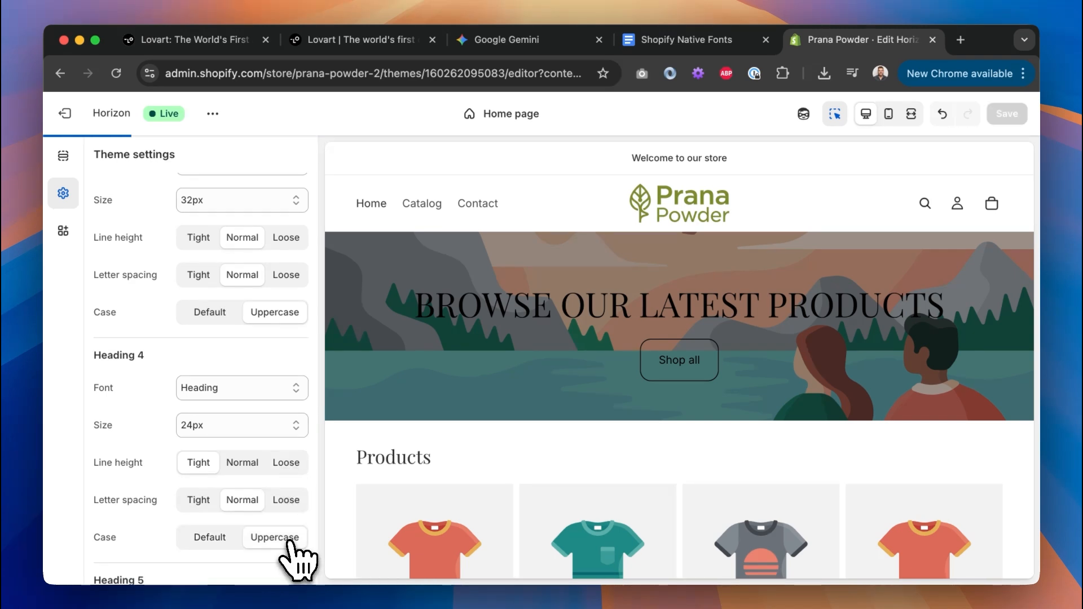
scroll(514, 490, down, 10)
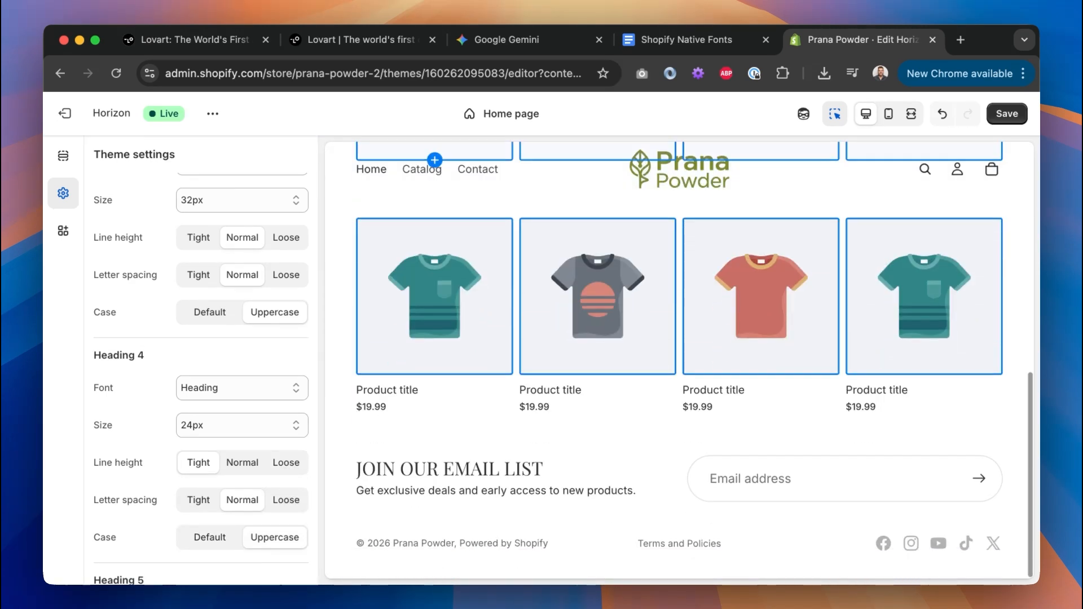
scroll(539, 488, up, 10)
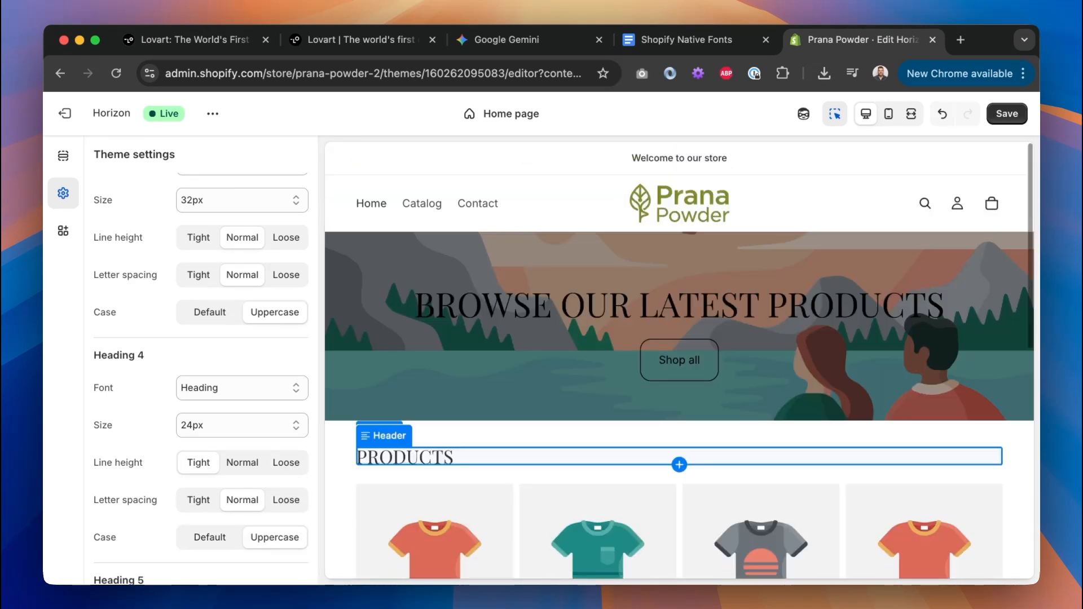
Add a new color scheme in the theme's color settings.
scroll(161, 361, up, 10)
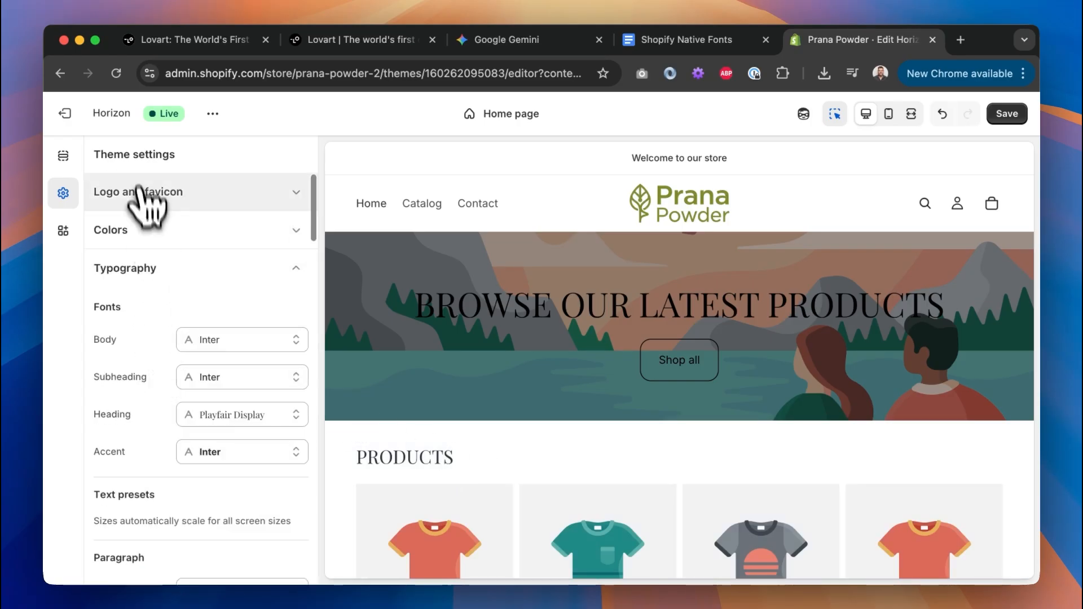
click(169, 263)
click(206, 236)
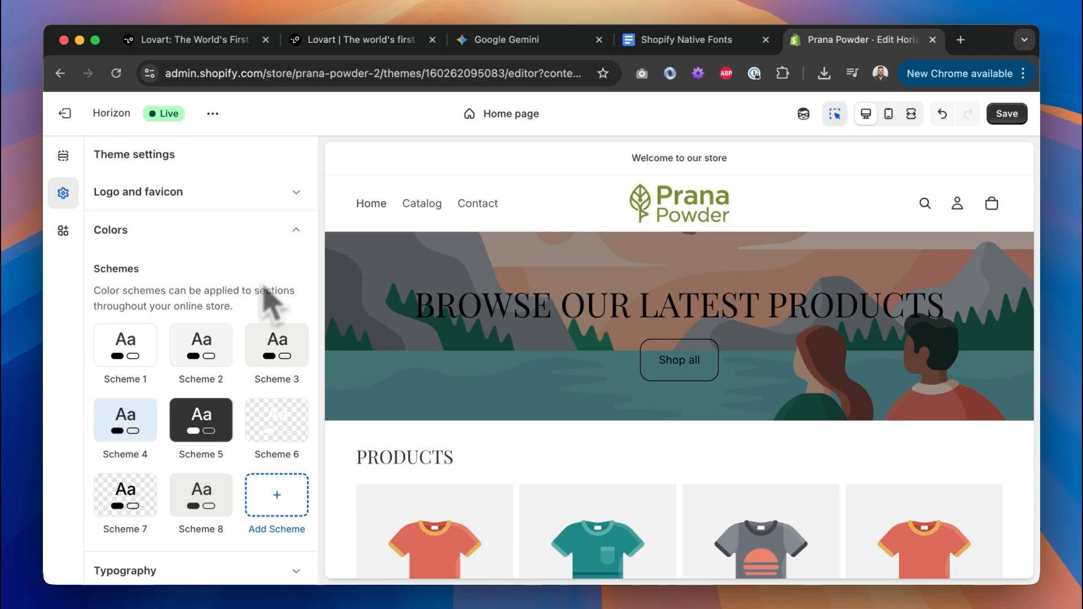
scroll(166, 311, down, 1)
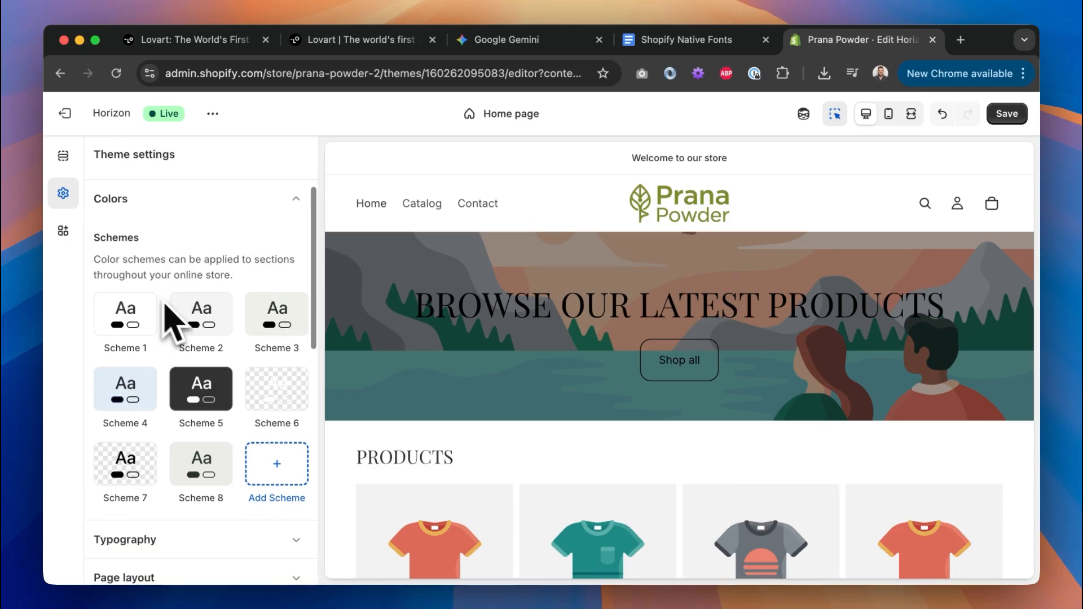
click(289, 475)
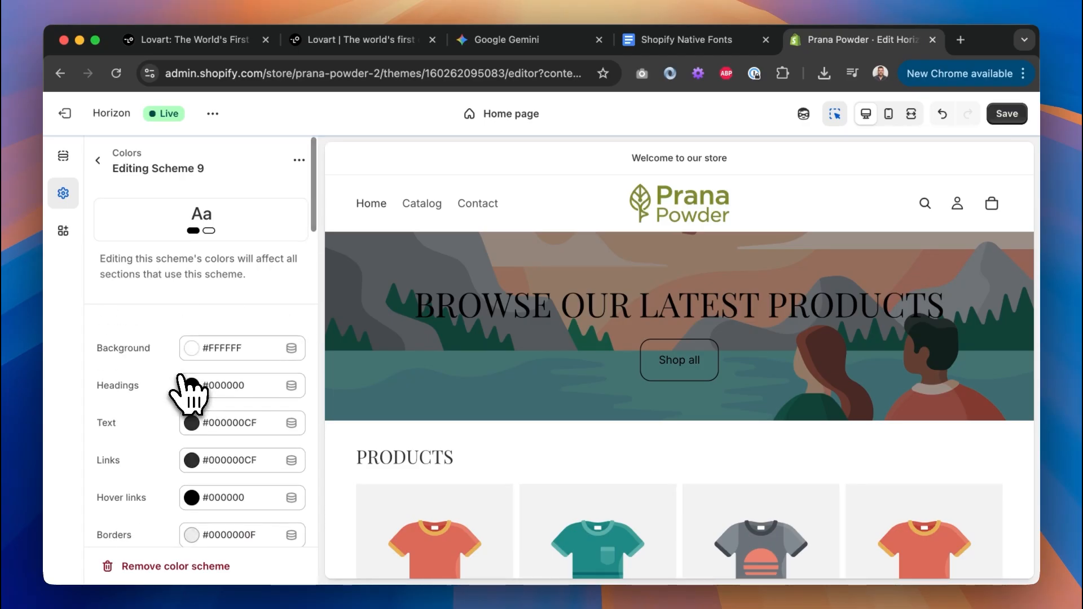
Examine the new scheme's color settings, from background, headings and text to buttons, inputs and variants.
scroll(166, 375, down, 10)
scroll(165, 374, up, 5)
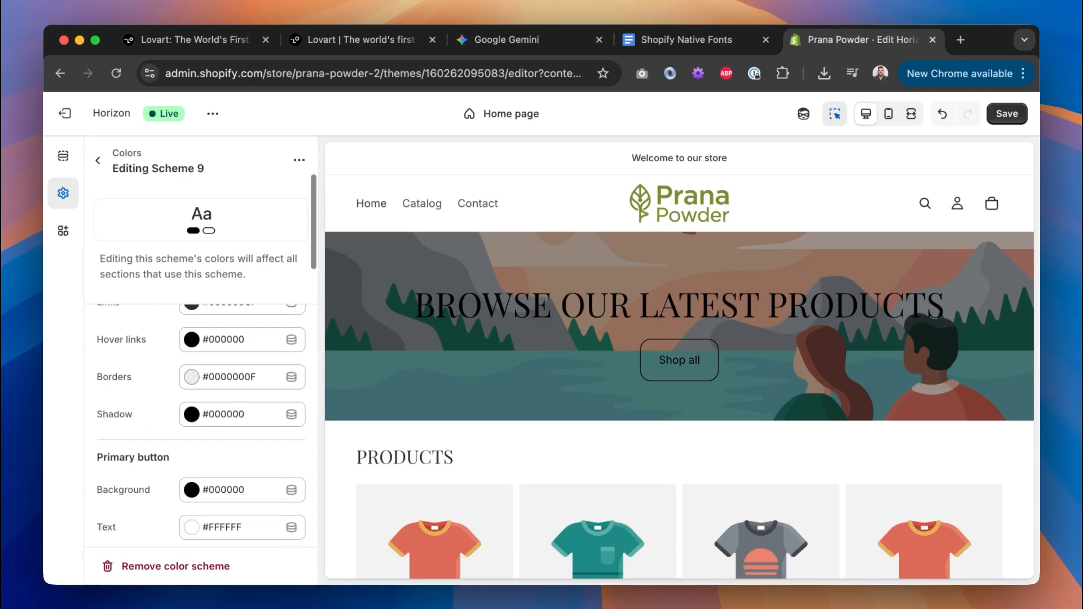
scroll(200, 423, down, 10)
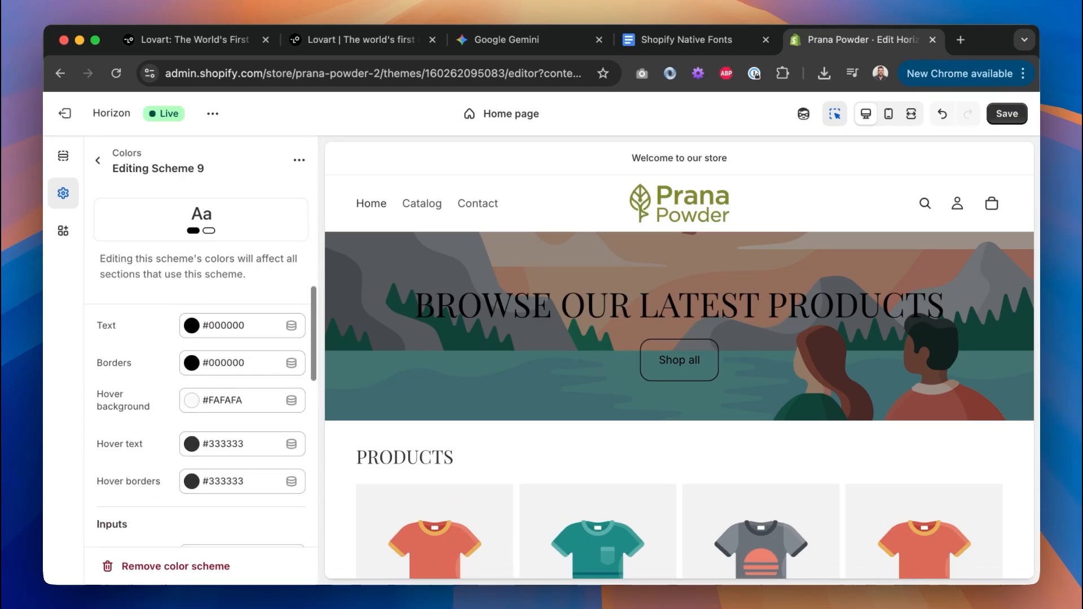
scroll(200, 424, down, 6)
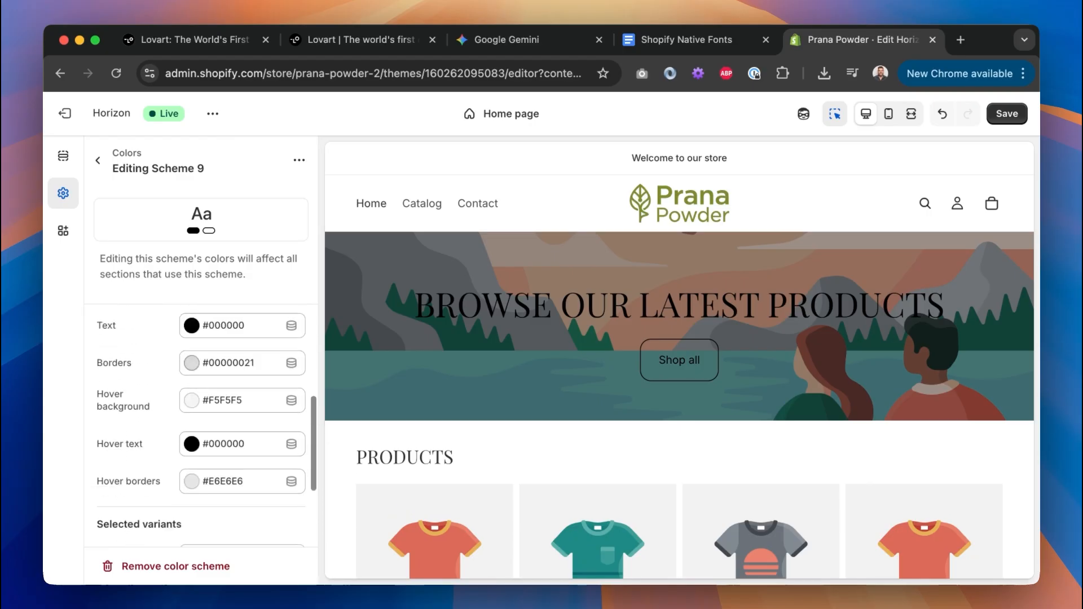
scroll(181, 402, down, 5)
scroll(181, 403, up, 15)
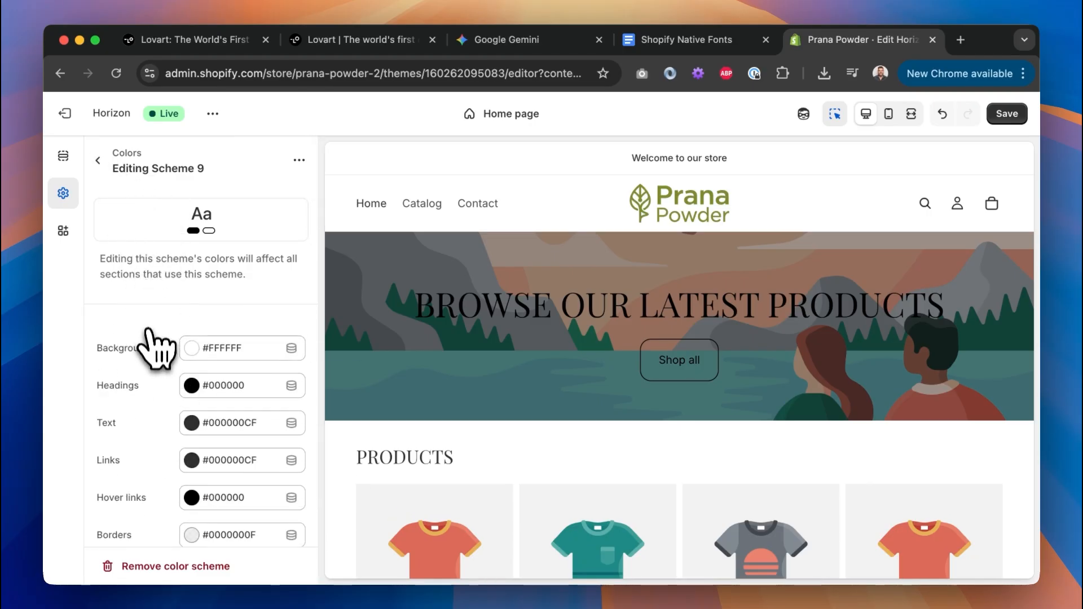
scroll(151, 347, down, 5)
scroll(150, 349, up, 6)
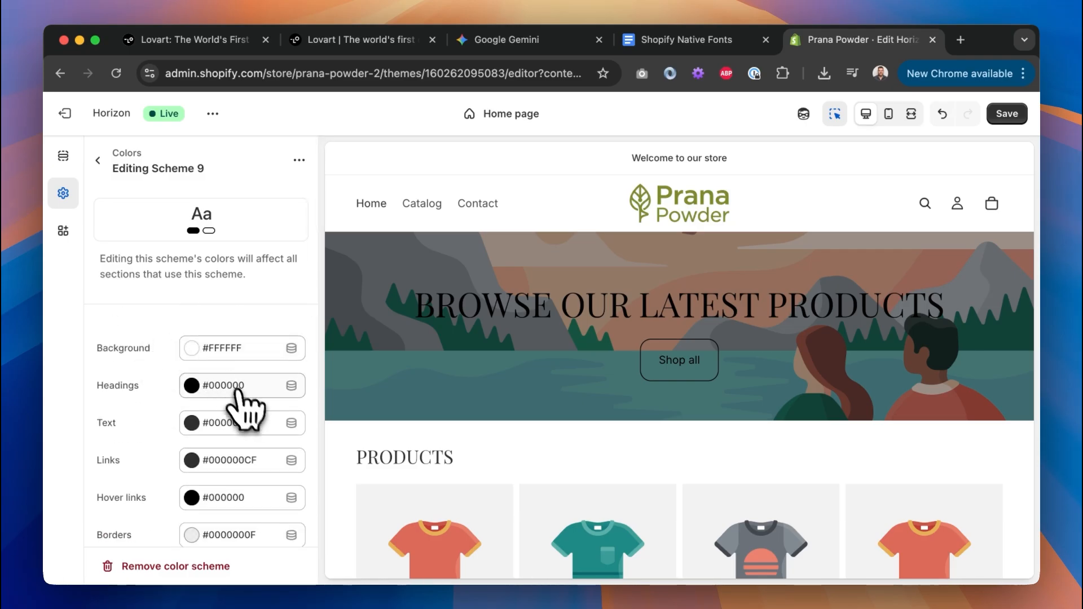
Switch the editor preview from the home page to the Your Privacy Choices page.
click(526, 110)
click(461, 373)
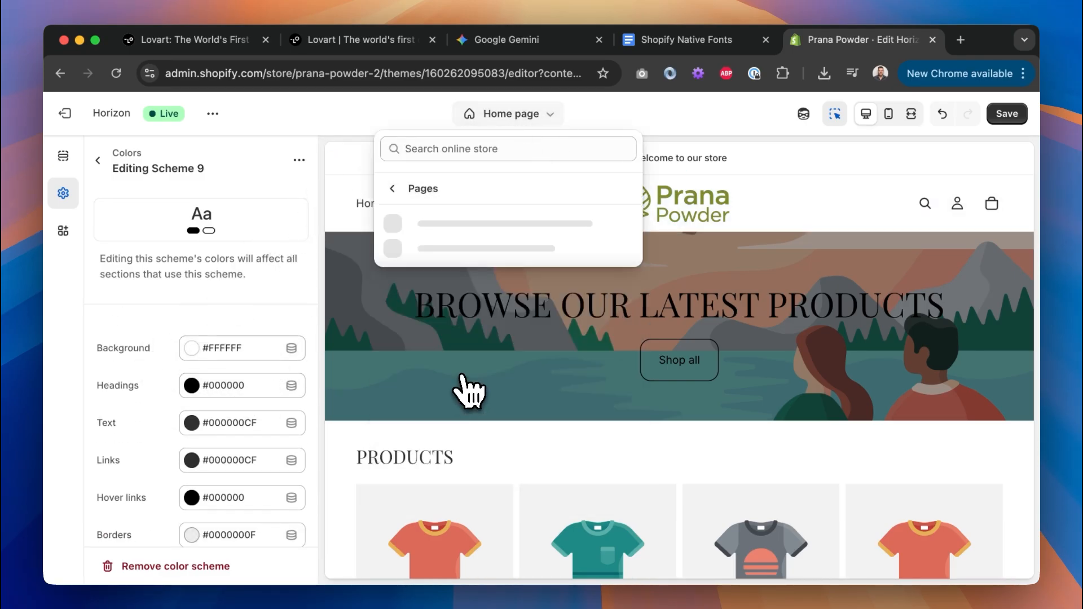
click(477, 231)
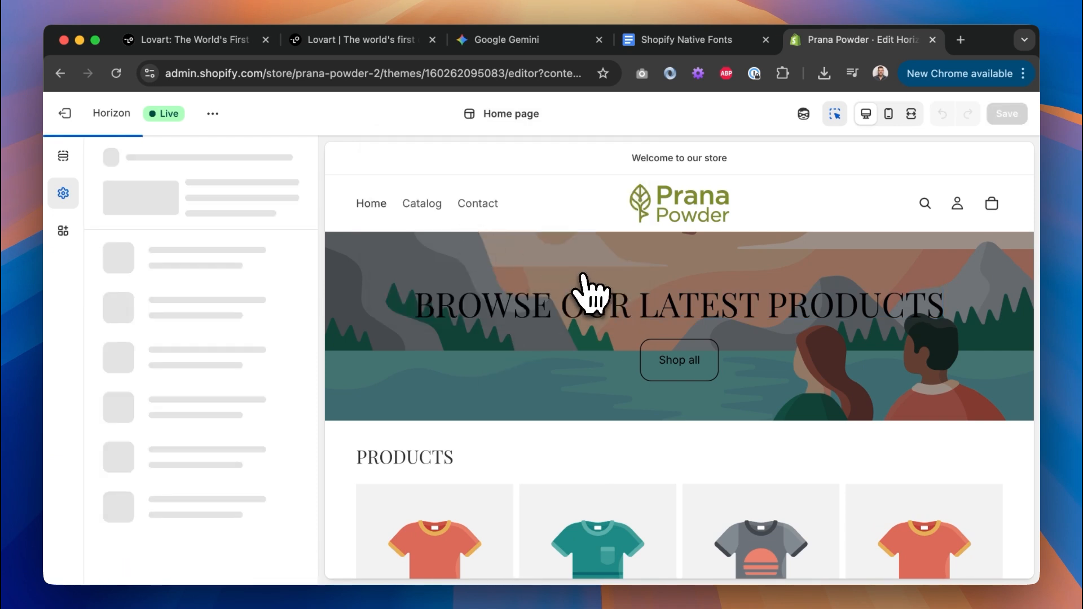
scroll(532, 338, down, 3)
scroll(546, 342, up, 1)
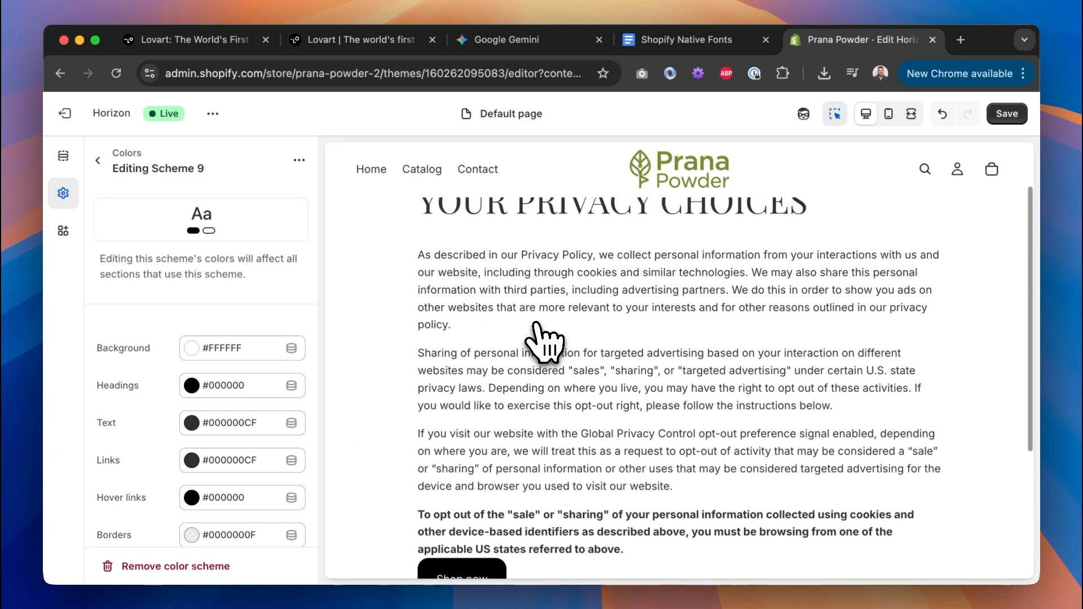
scroll(543, 339, up, 2)
Check which color schemes are offered for the Page section of the default page template.
click(98, 161)
click(63, 156)
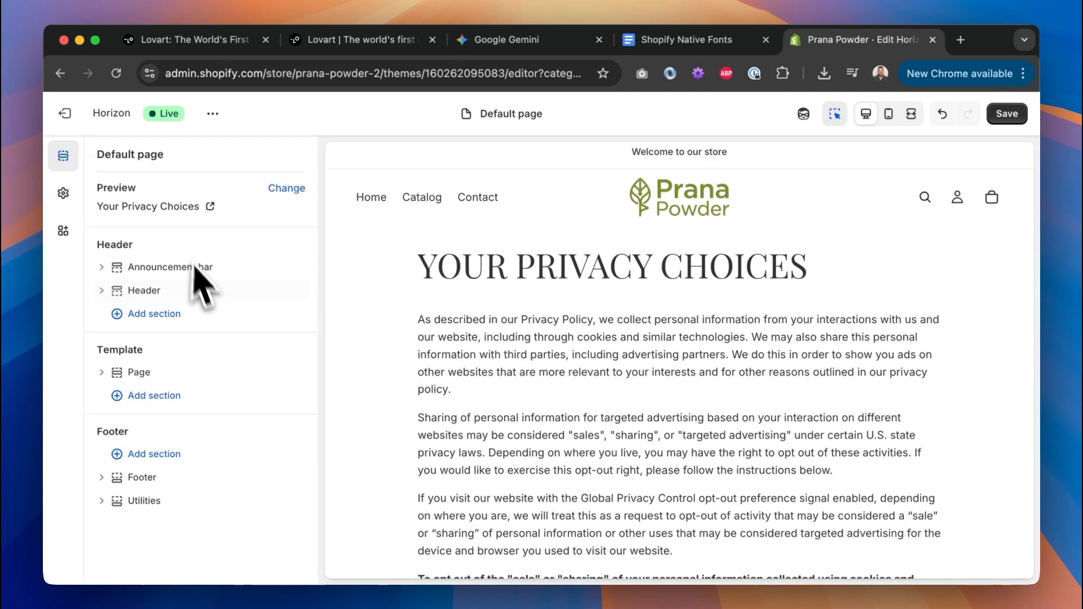
click(189, 371)
click(252, 237)
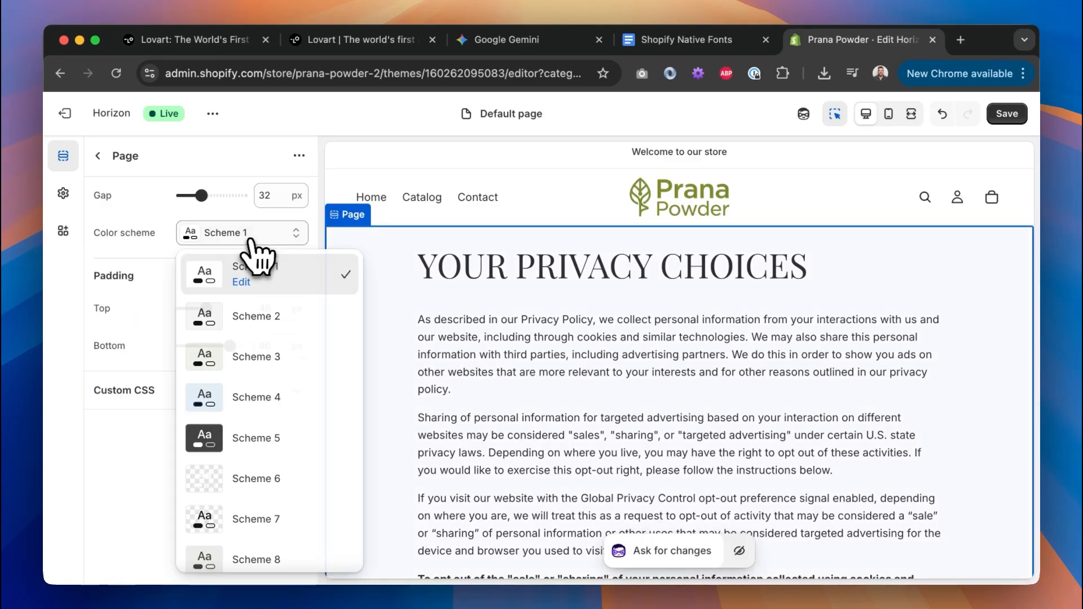
scroll(273, 429, down, 2)
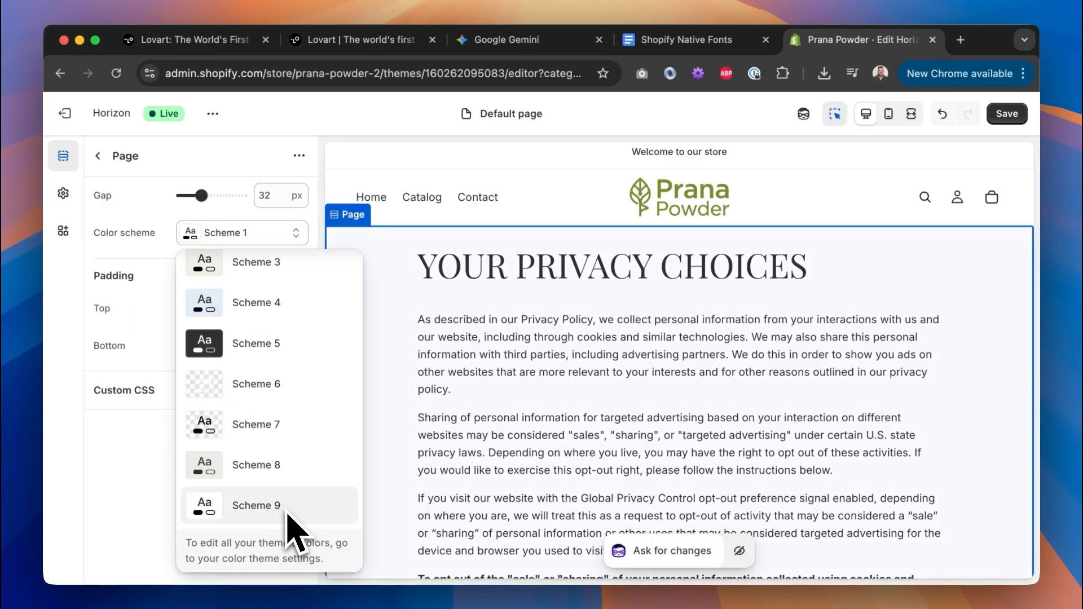
click(79, 161)
click(97, 155)
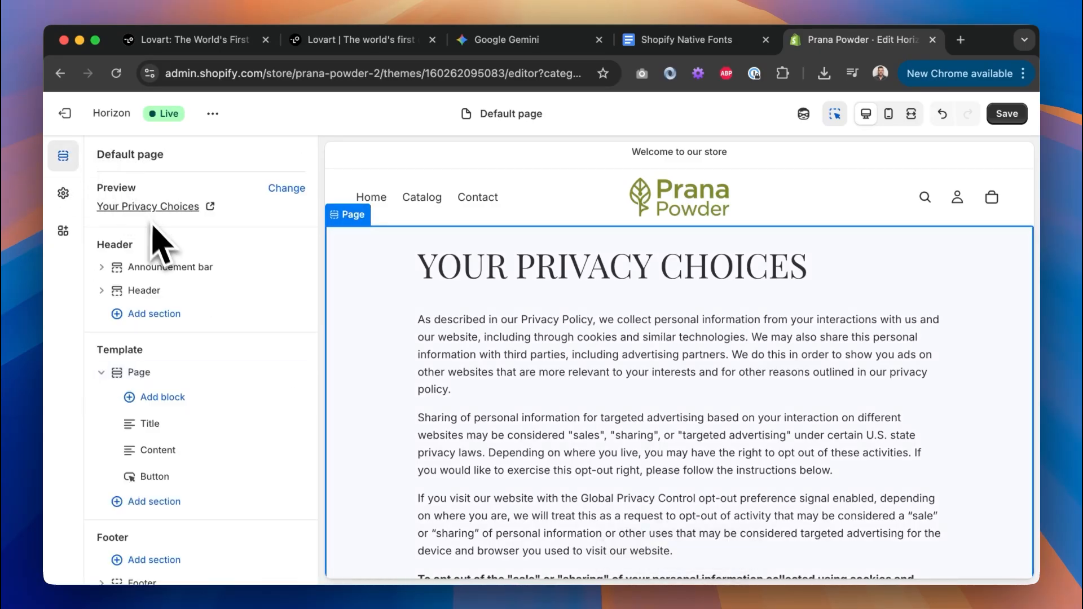
Add another color scheme to the theme settings and return to the scheme overview.
click(63, 193)
scroll(285, 363, down, 5)
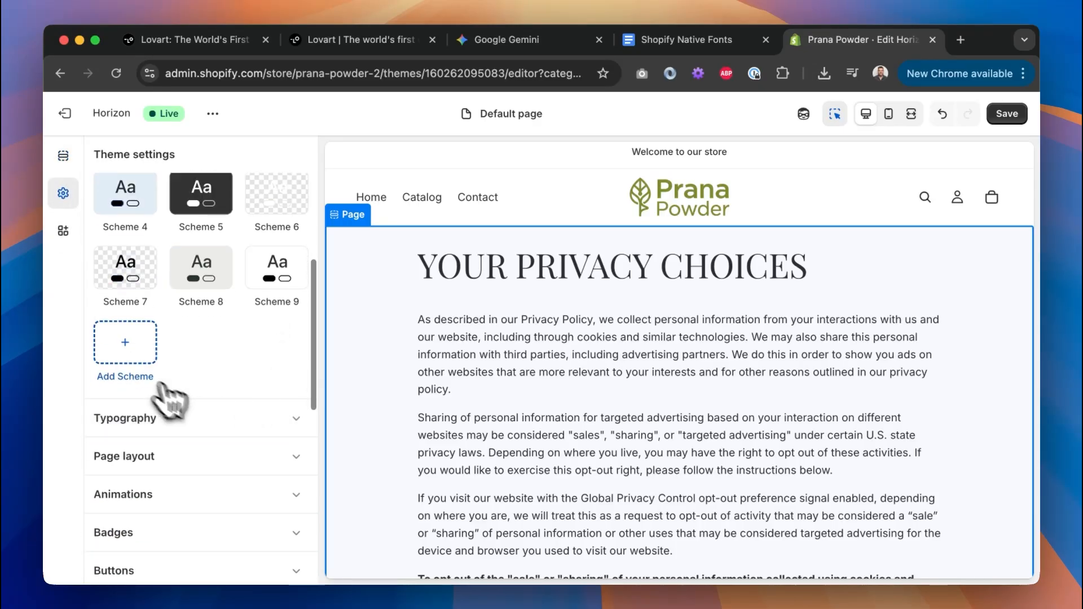
click(155, 380)
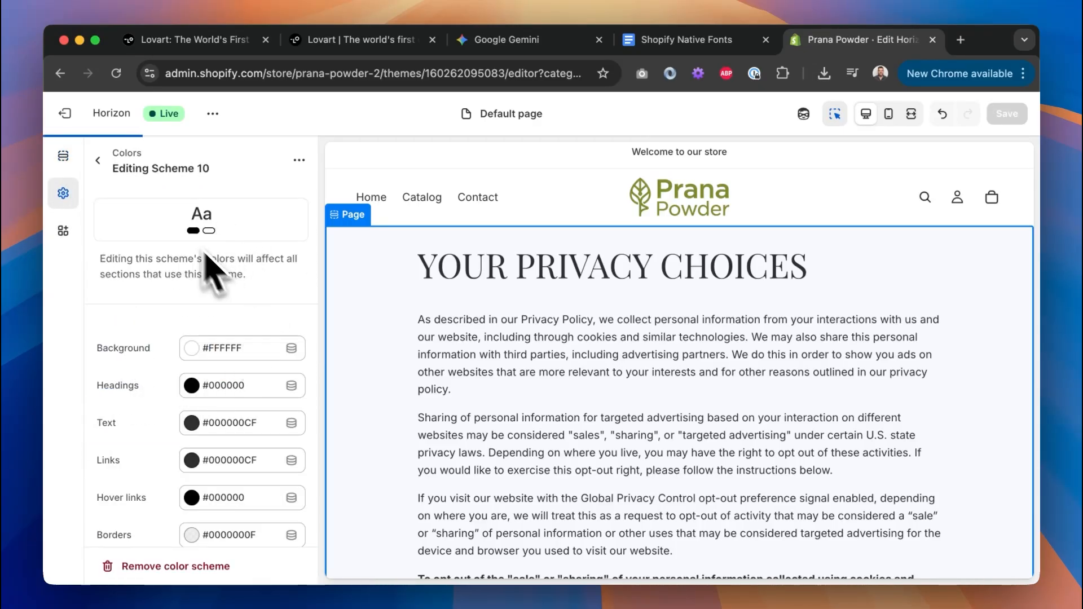
click(98, 161)
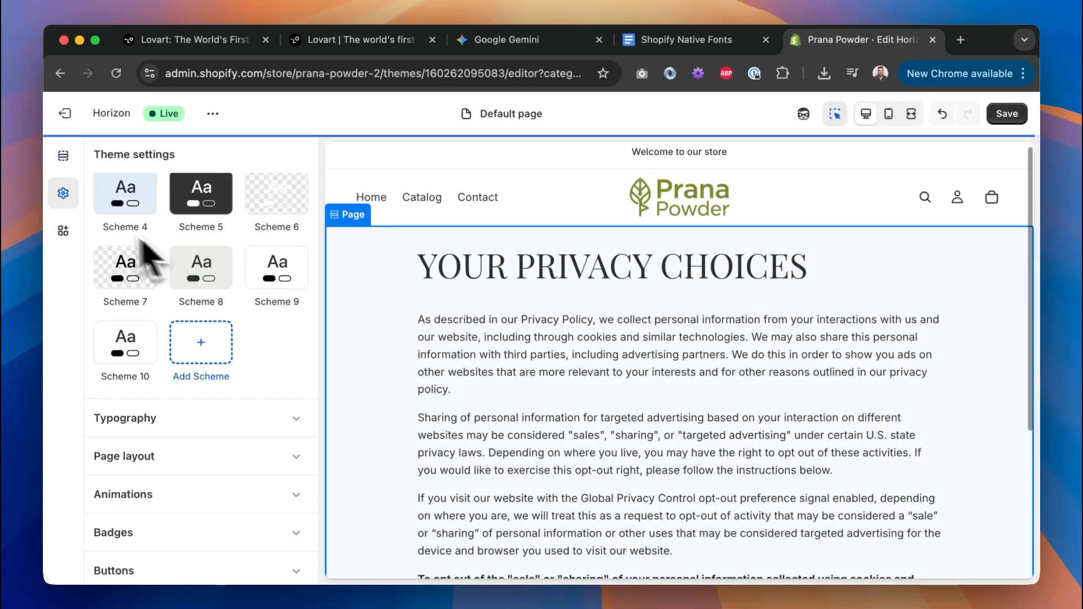
Apply Scheme 10 as the color scheme of the template's Page section.
click(63, 156)
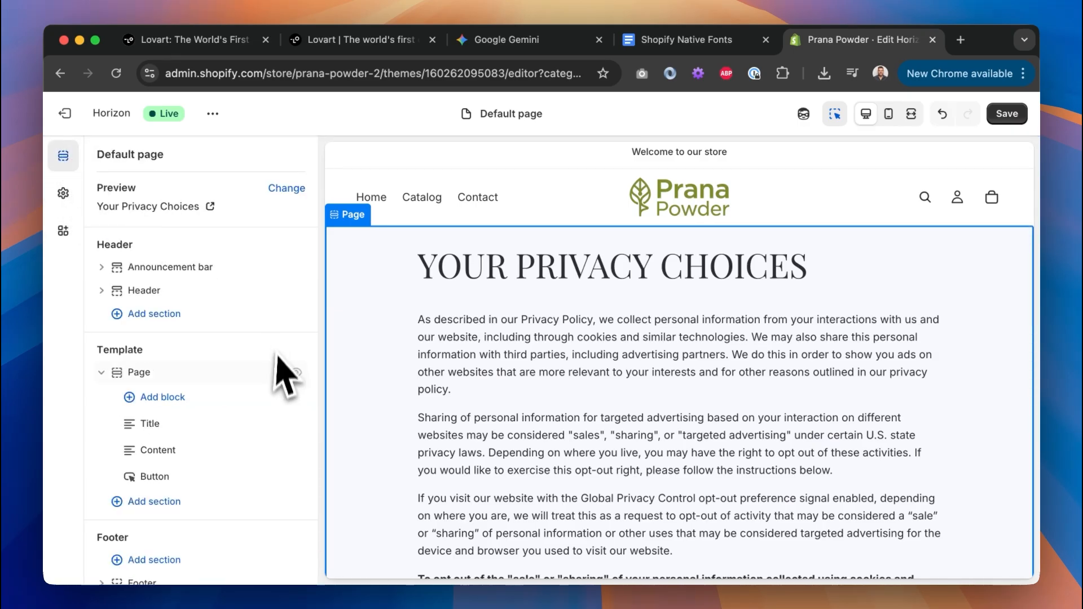
click(157, 375)
click(248, 237)
scroll(310, 496, down, 3)
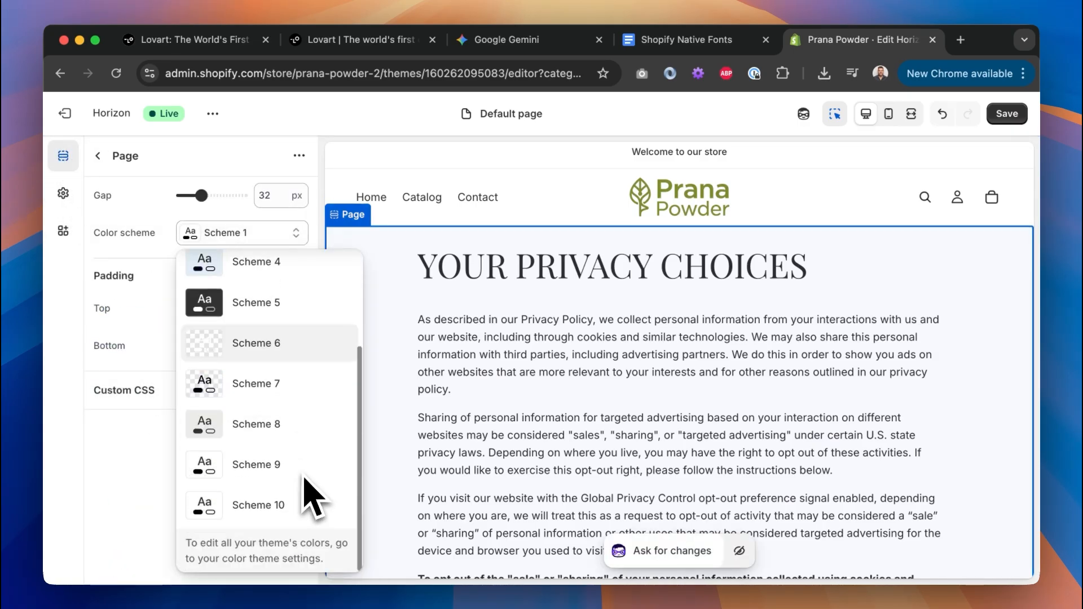
click(274, 511)
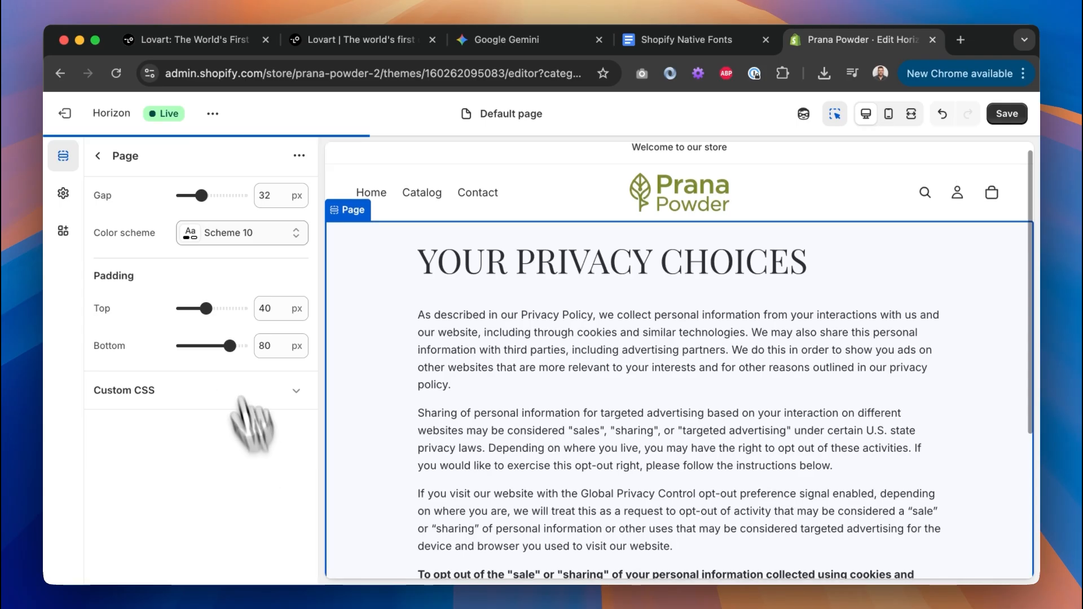
Set Scheme 10's background color to the off-white #F6F3ED from the Colour Palette note.
click(144, 233)
scroll(286, 310, down, 5)
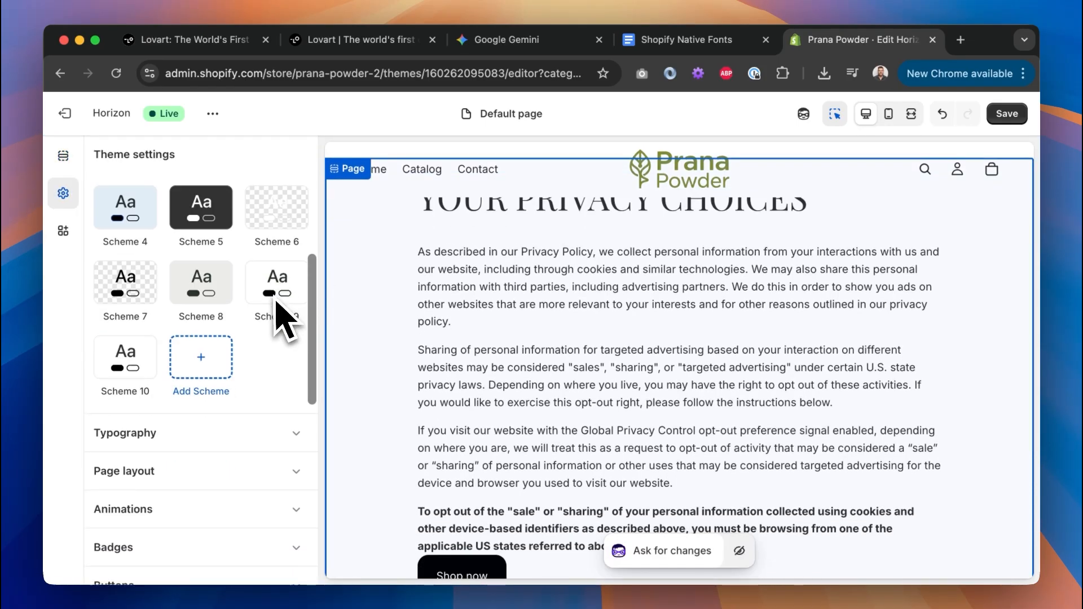
click(141, 305)
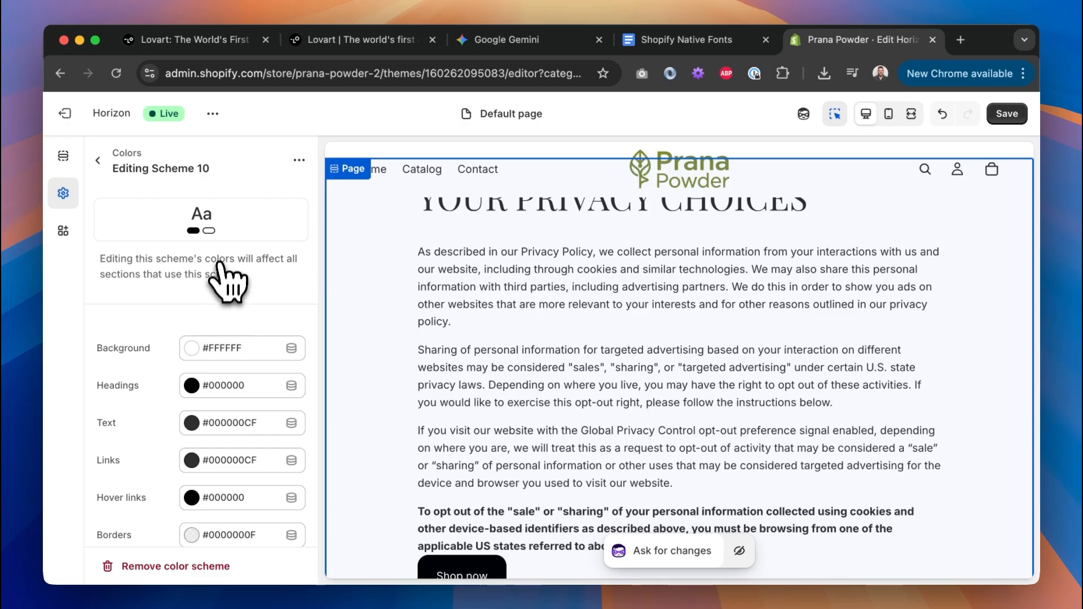
key(super+Tab)
drag(752, 165, 682, 164)
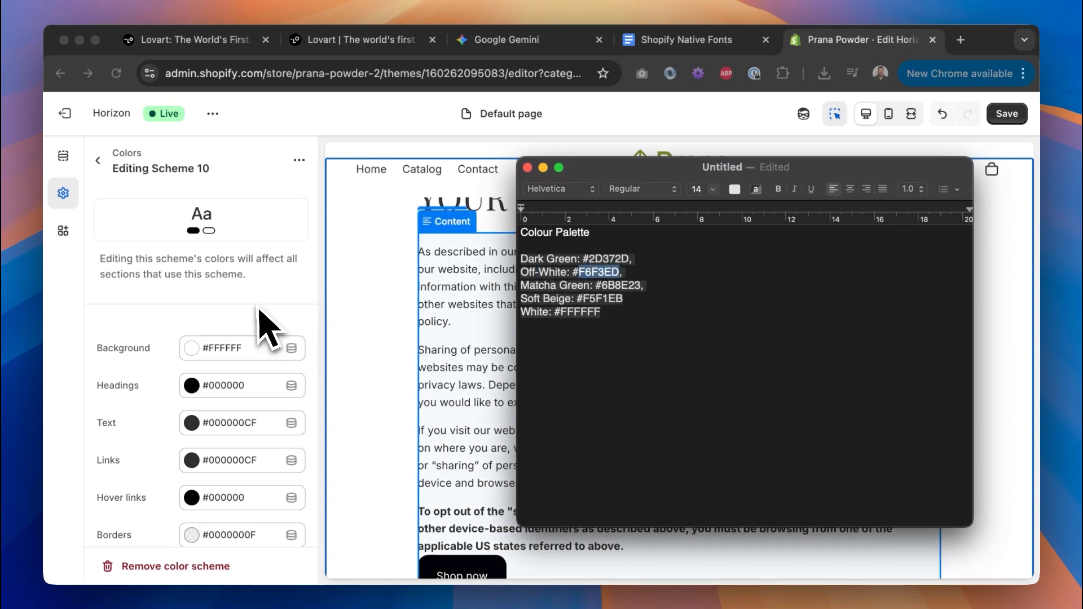
click(282, 341)
click(248, 352)
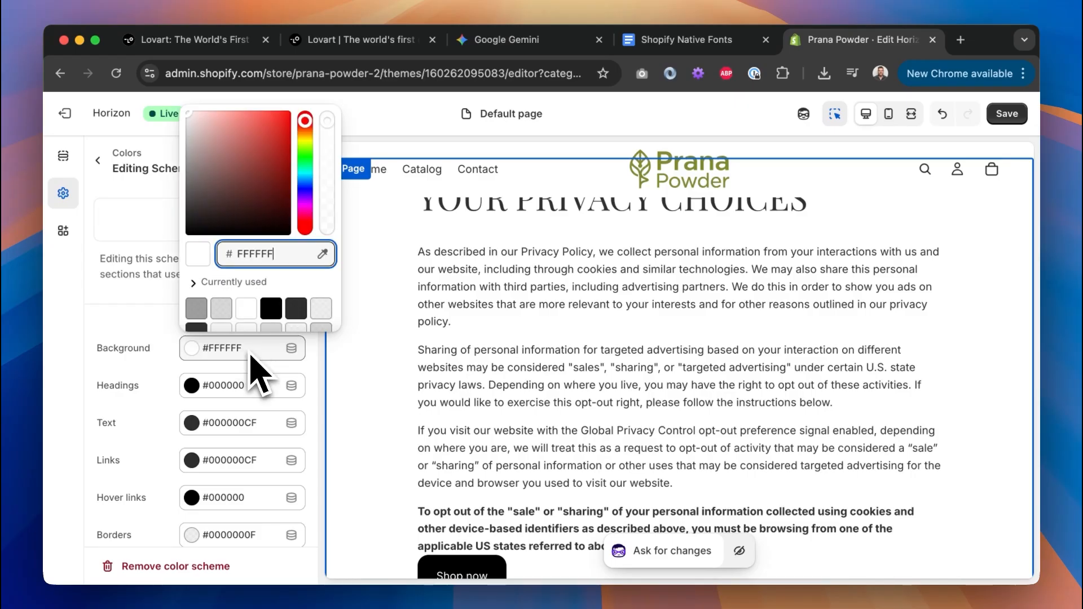
key(Return)
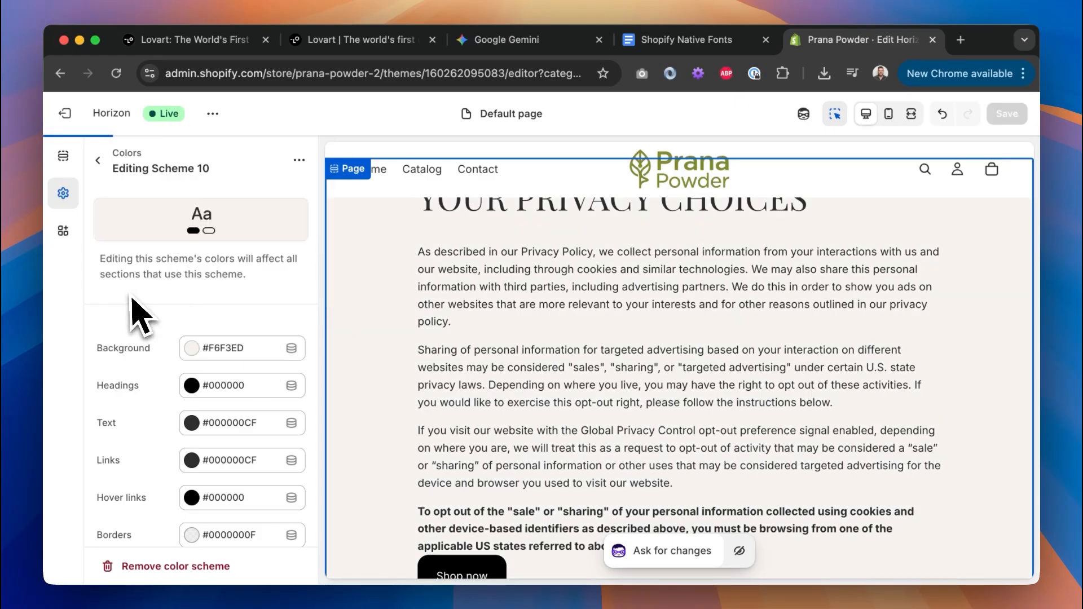
Set the primary button's text and hover text in Scheme 10 to #F6F3ED.
scroll(157, 357, down, 5)
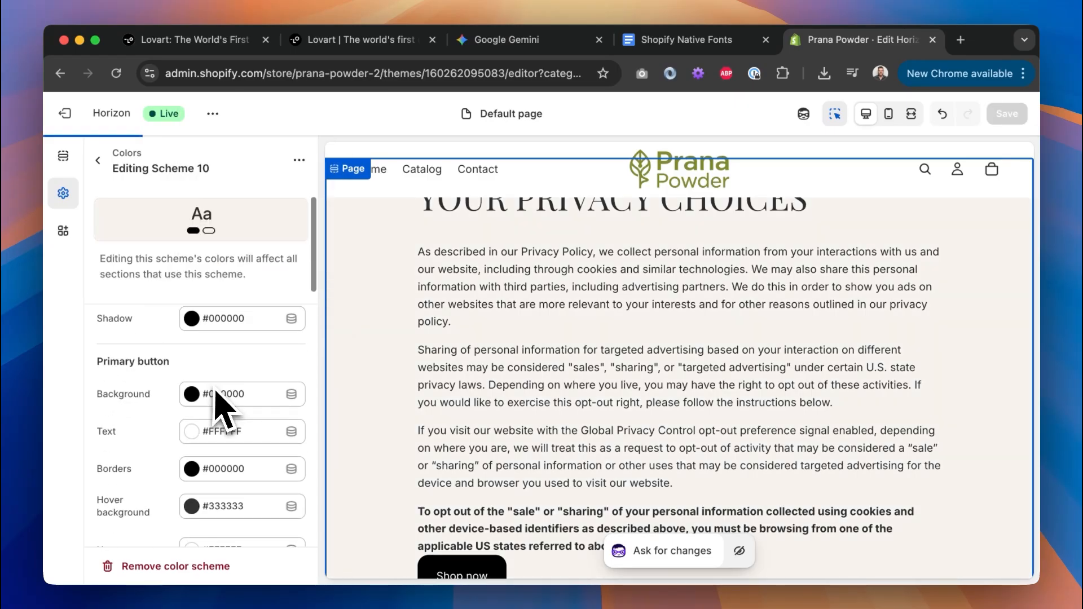
click(237, 431)
key(super+v)
text(F6F1ED)
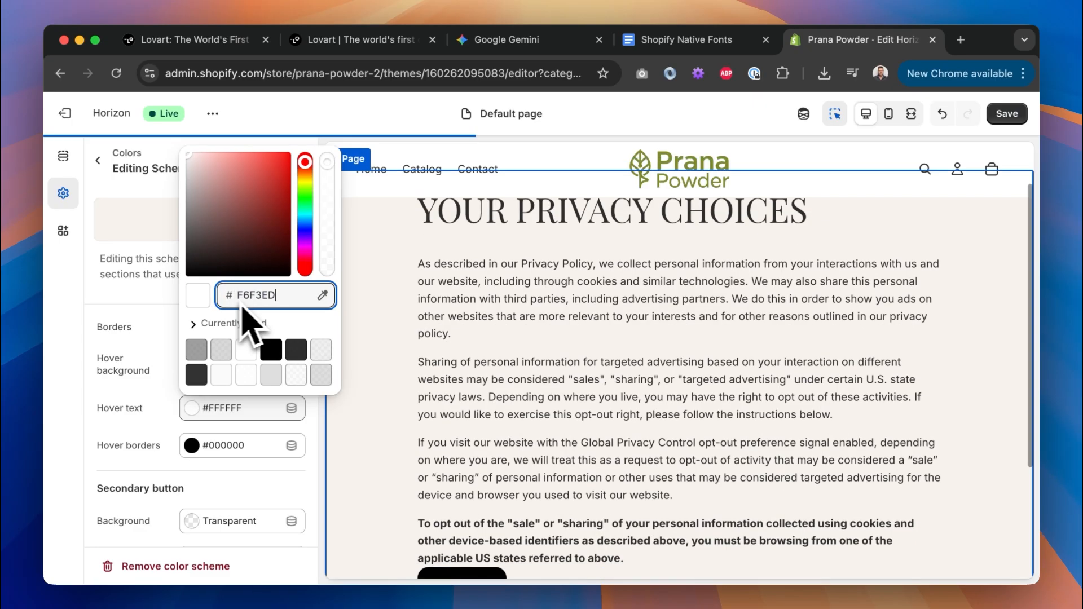
click(119, 355)
scroll(117, 356, down, 3)
scroll(119, 361, down, 5)
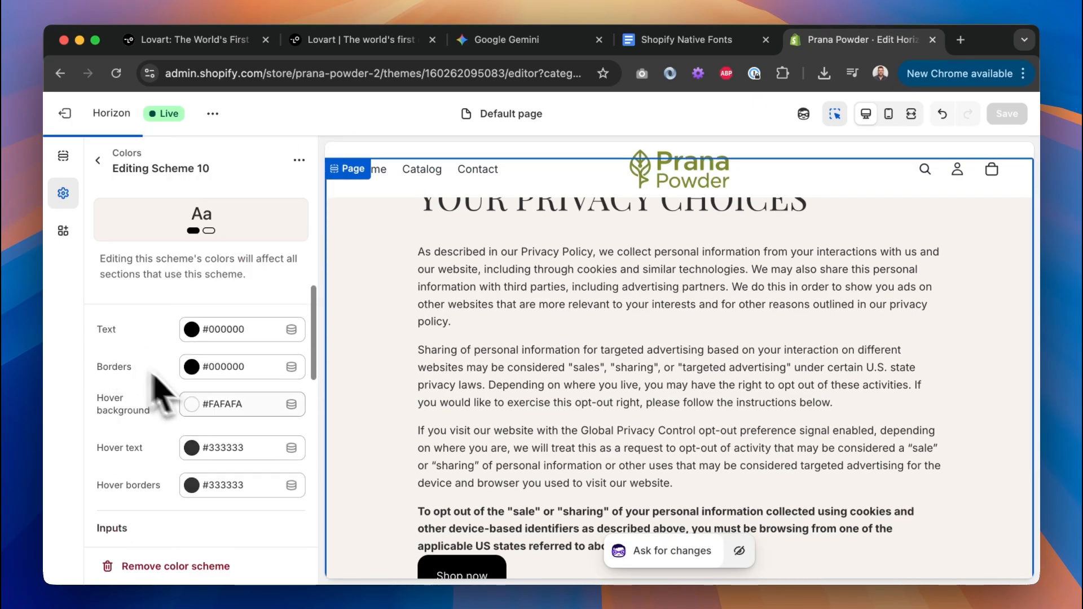
Set Scheme 10's variants background and its selected variants' text and hover text to #F6F3ED.
scroll(248, 457, down, 5)
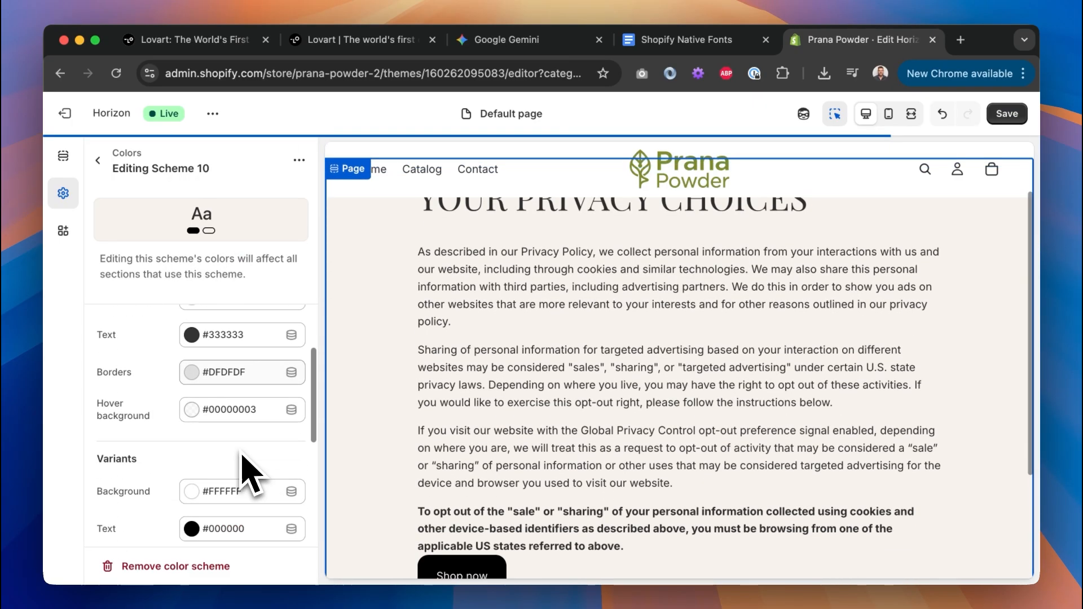
click(231, 431)
key(super+a)
text(00000003)
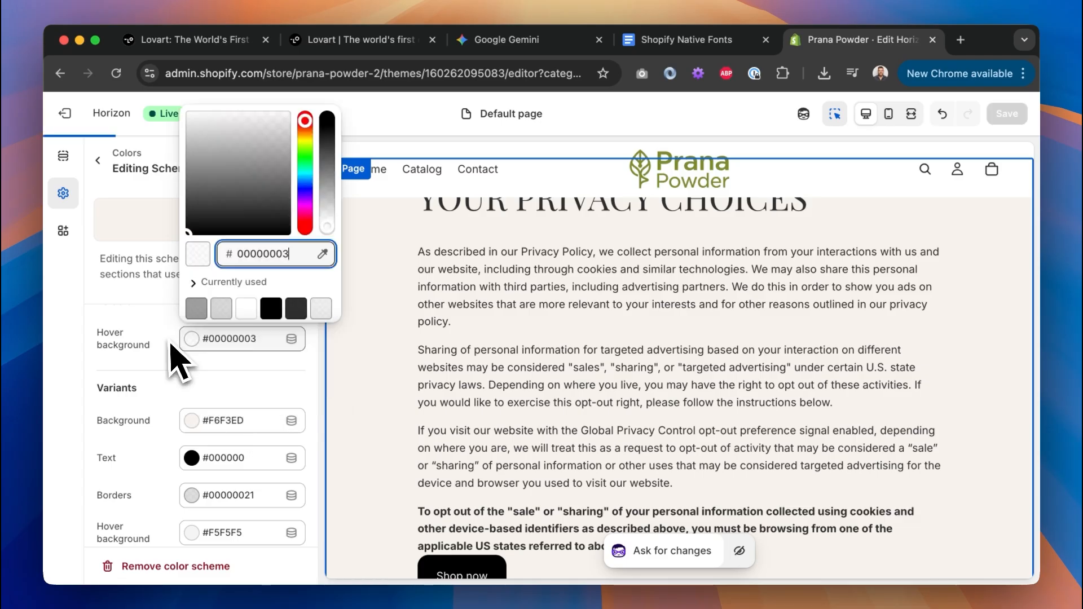
scroll(174, 362, down, 3)
click(145, 400)
scroll(145, 400, down, 3)
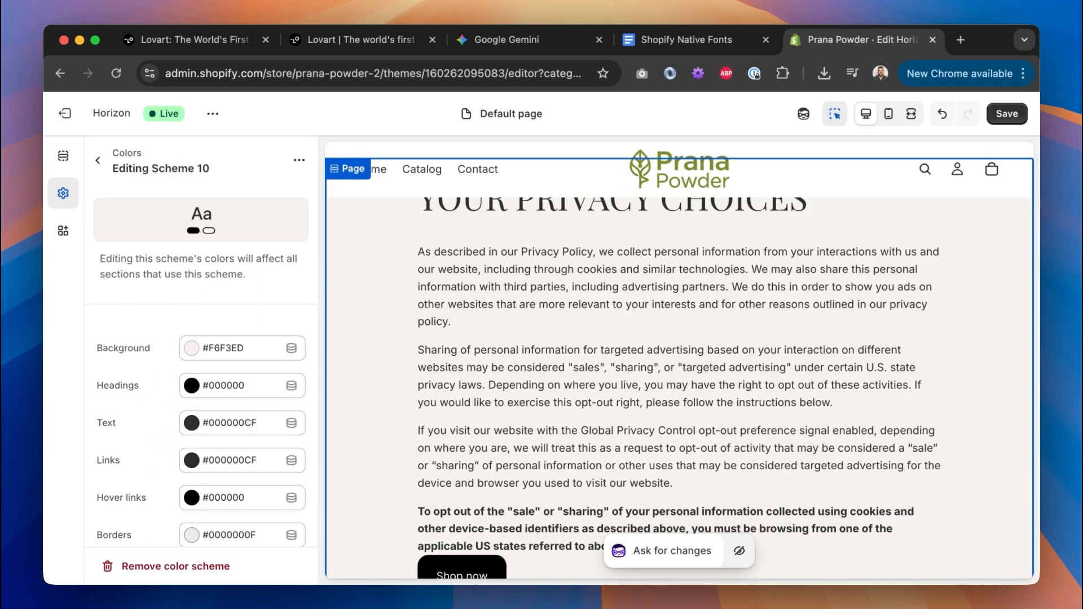
Set Scheme 10's headings, text, links, hover links and shadow to the palette's dark green #2D372D.
key(super+Tab)
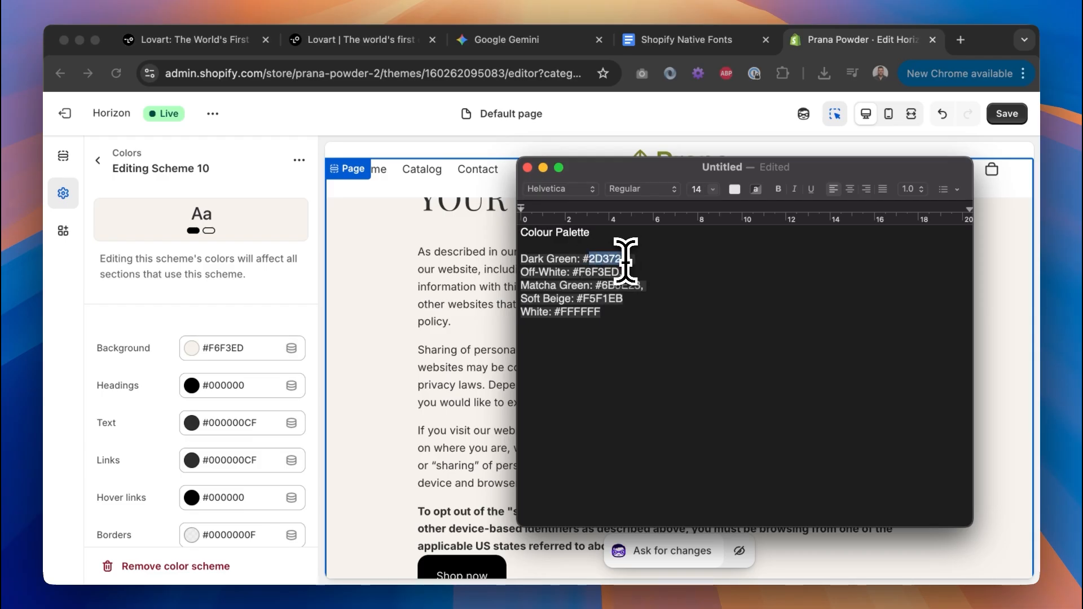
click(431, 296)
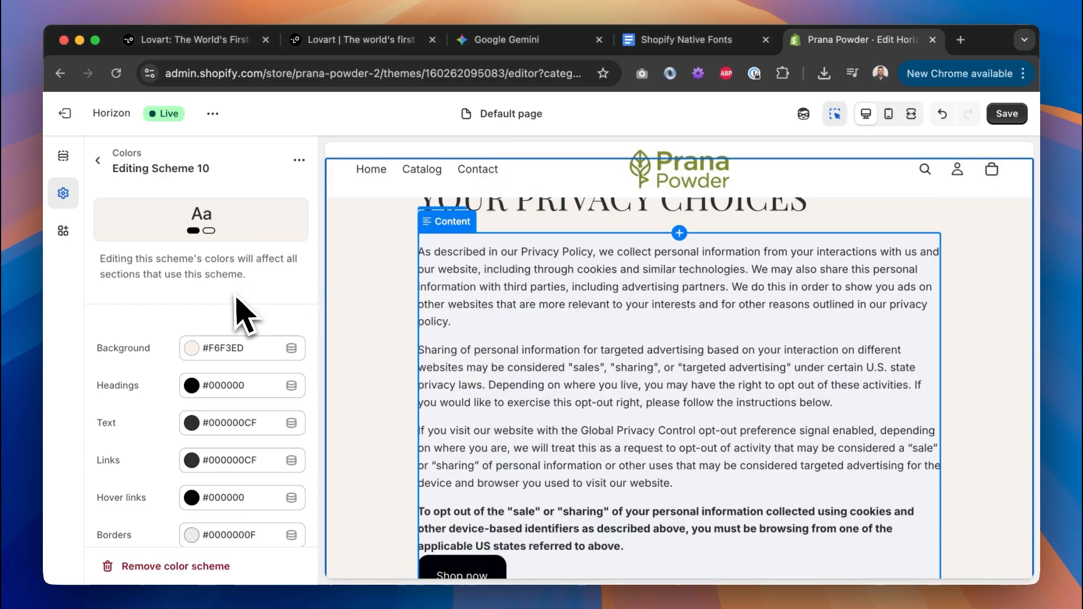
click(244, 389)
click(150, 335)
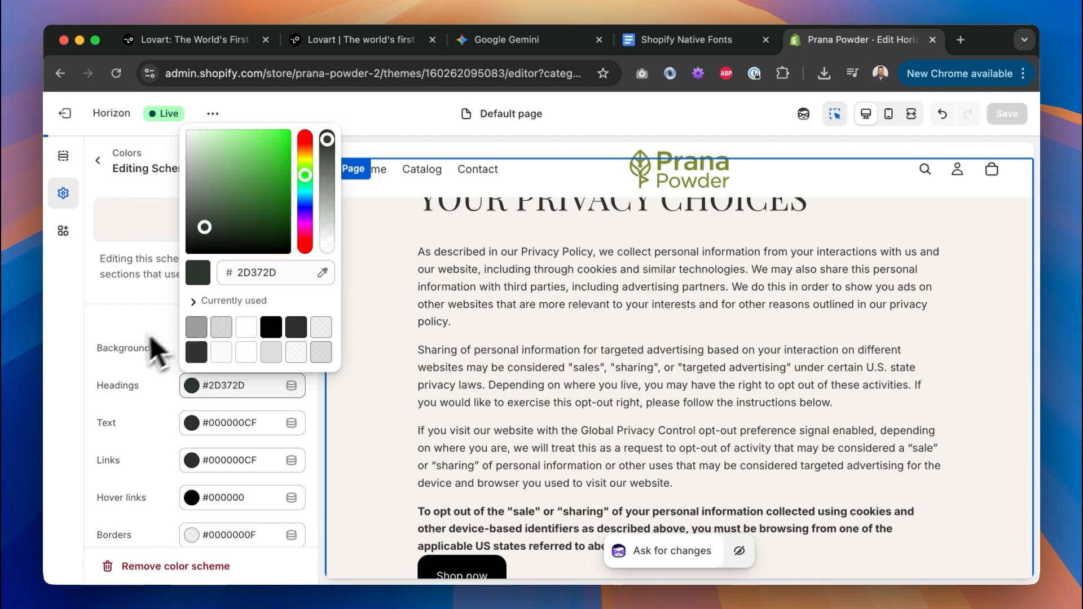
click(215, 428)
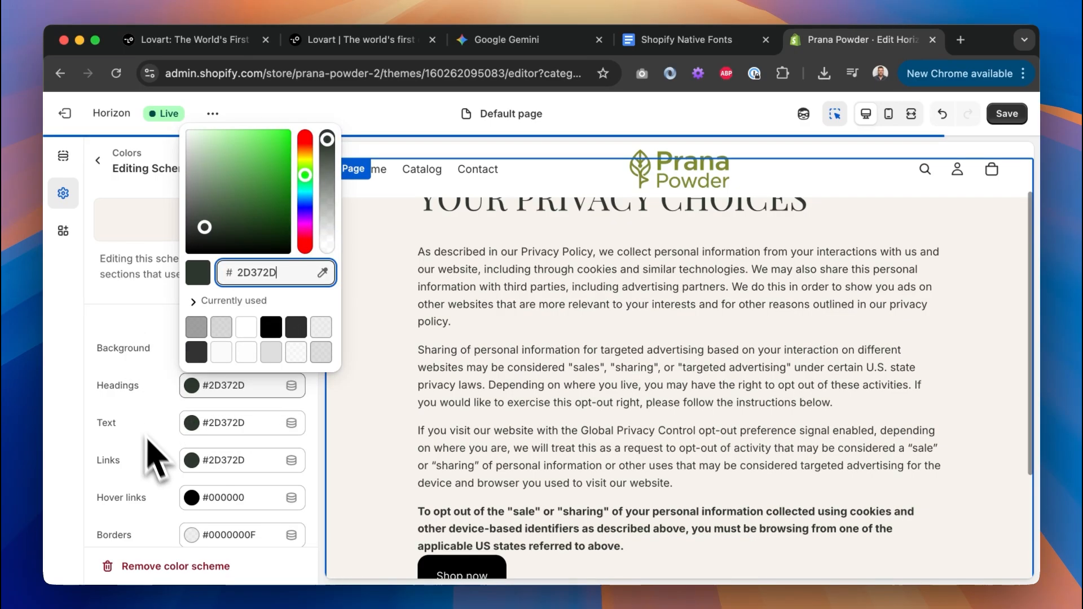
scroll(163, 463, down, 3)
click(243, 424)
click(151, 399)
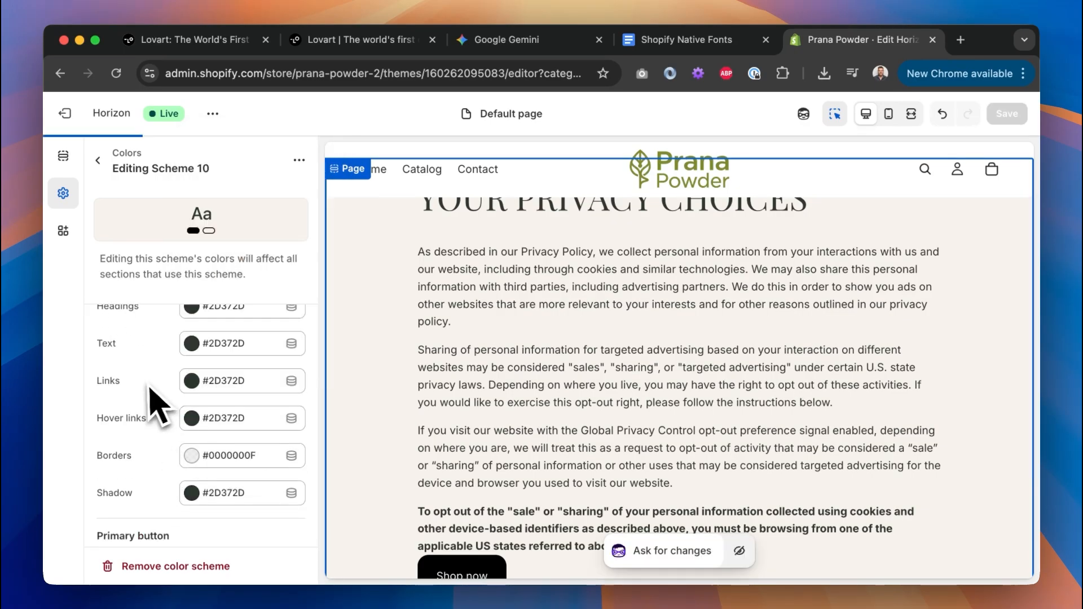
Set the primary button's background and borders in Scheme 10 to #2D372D.
scroll(152, 409, down, 4)
click(199, 361)
click(257, 251)
text(2D372D)
click(141, 379)
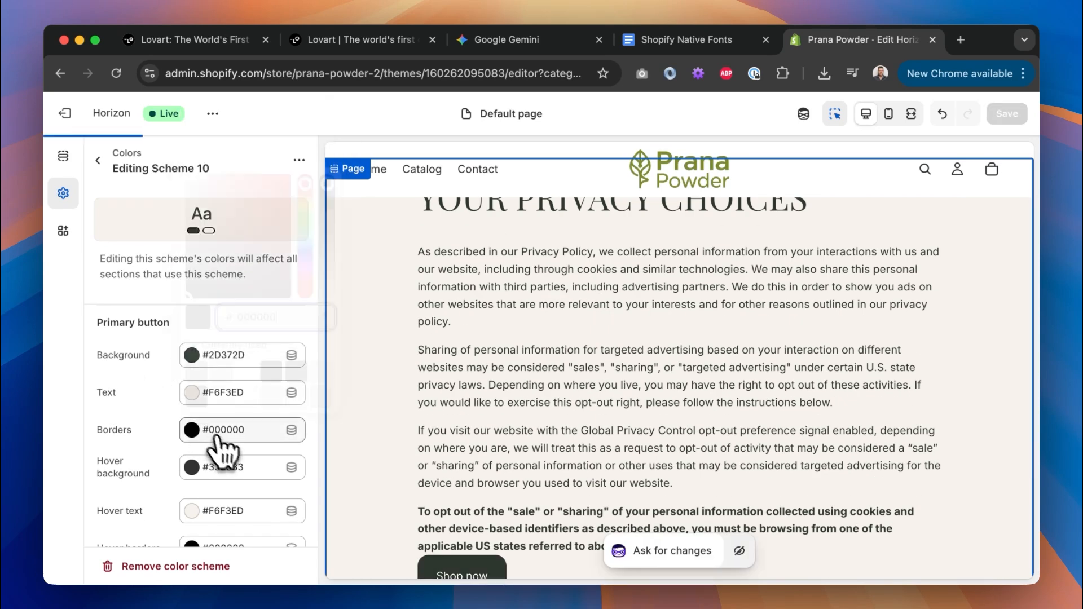
Set the selected variants' background and borders in Scheme 10 to #2D372D.
scroll(159, 446, down, 10)
scroll(169, 409, down, 3)
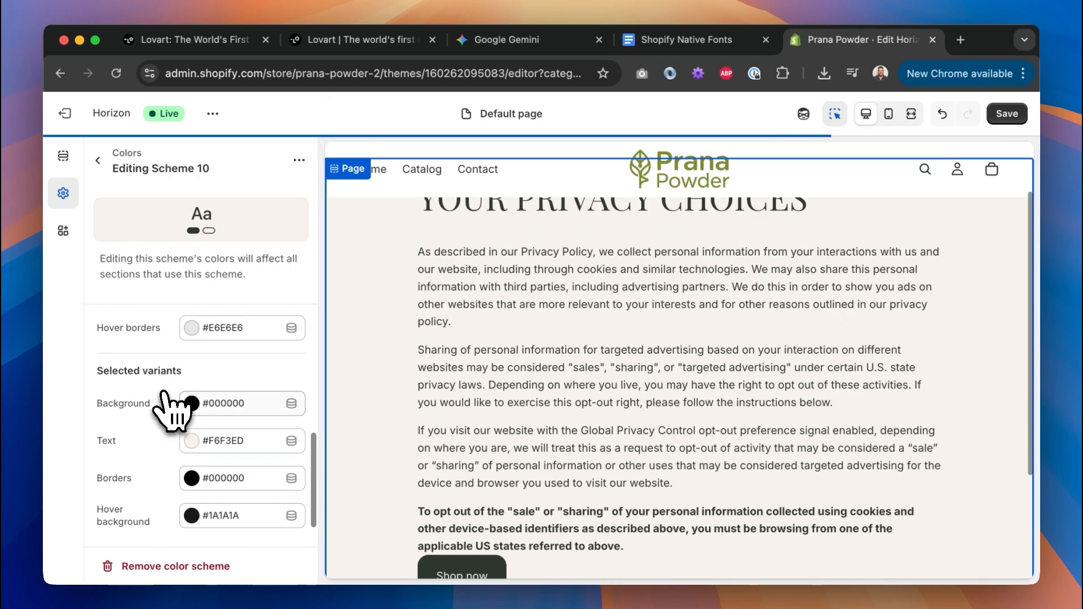
click(242, 404)
click(141, 387)
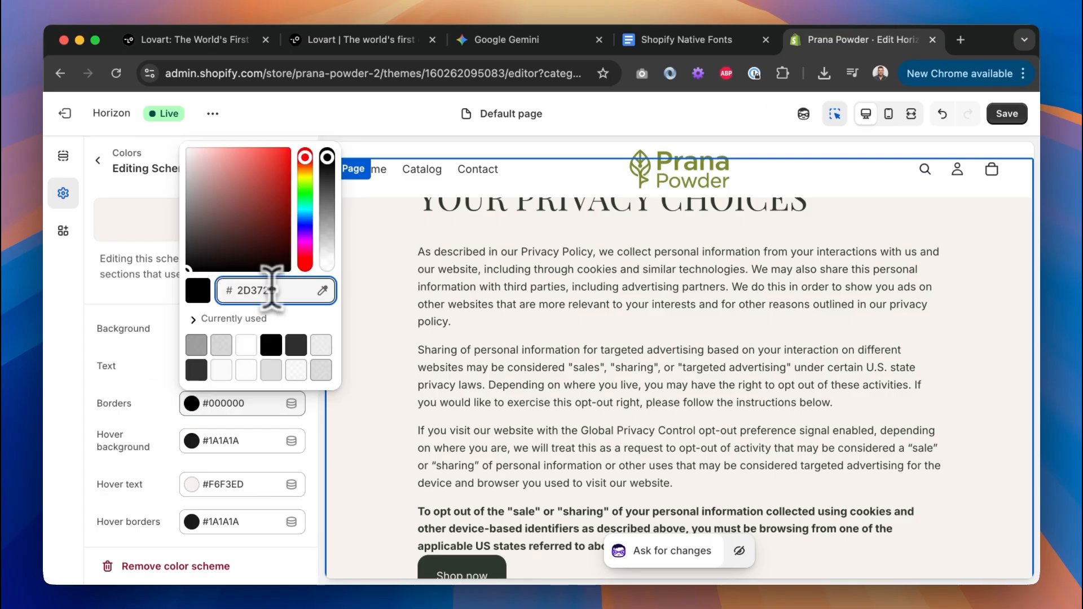
click(152, 369)
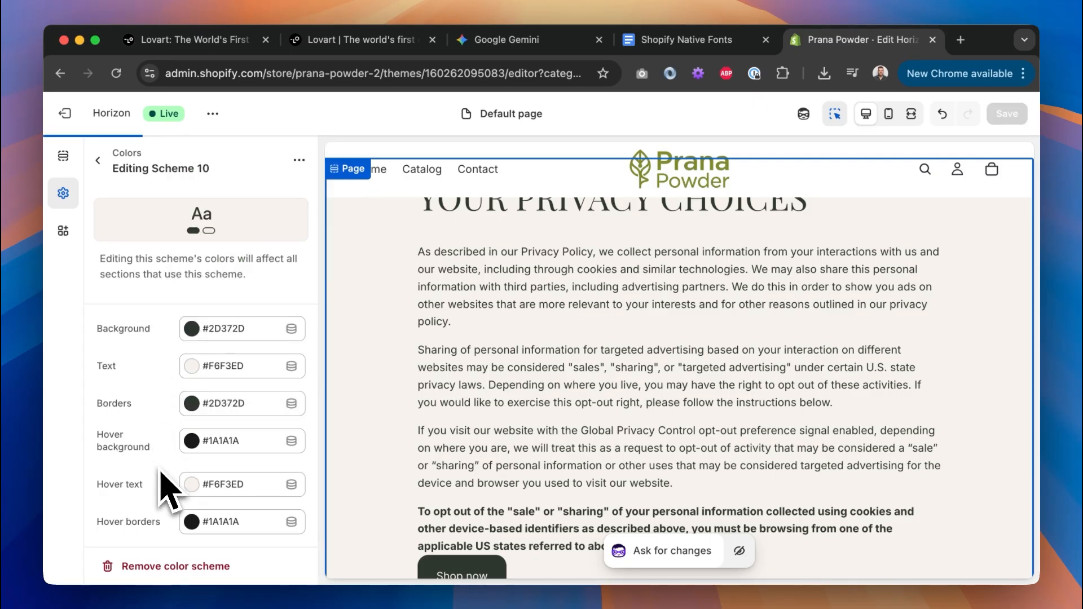
Change the primary button's background in Scheme 10 to the palette's matcha green #6B8E23.
scroll(169, 485, up, 15)
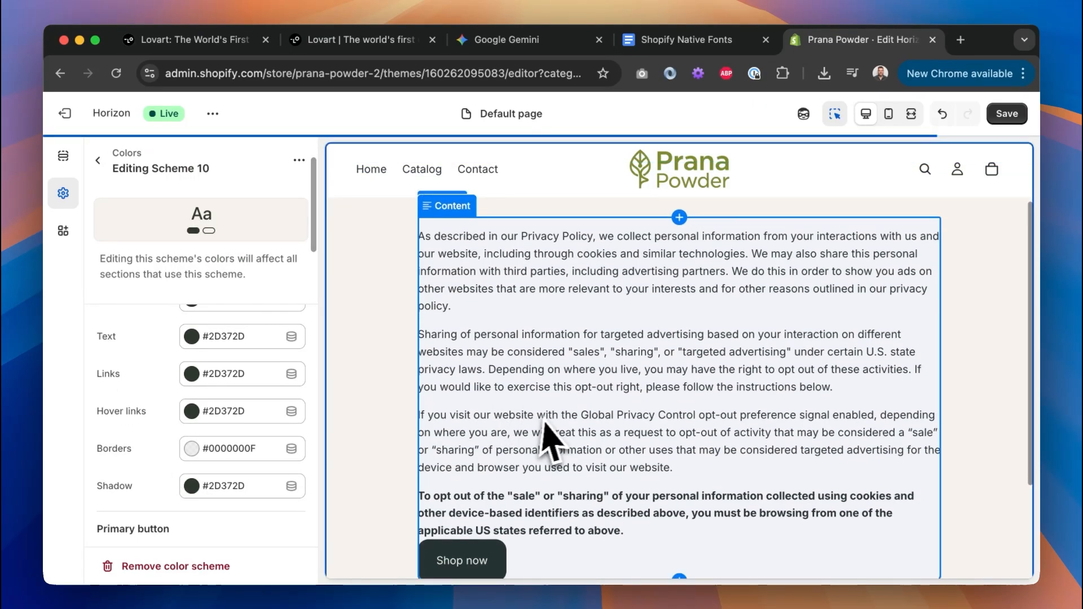
scroll(545, 441, down, 3)
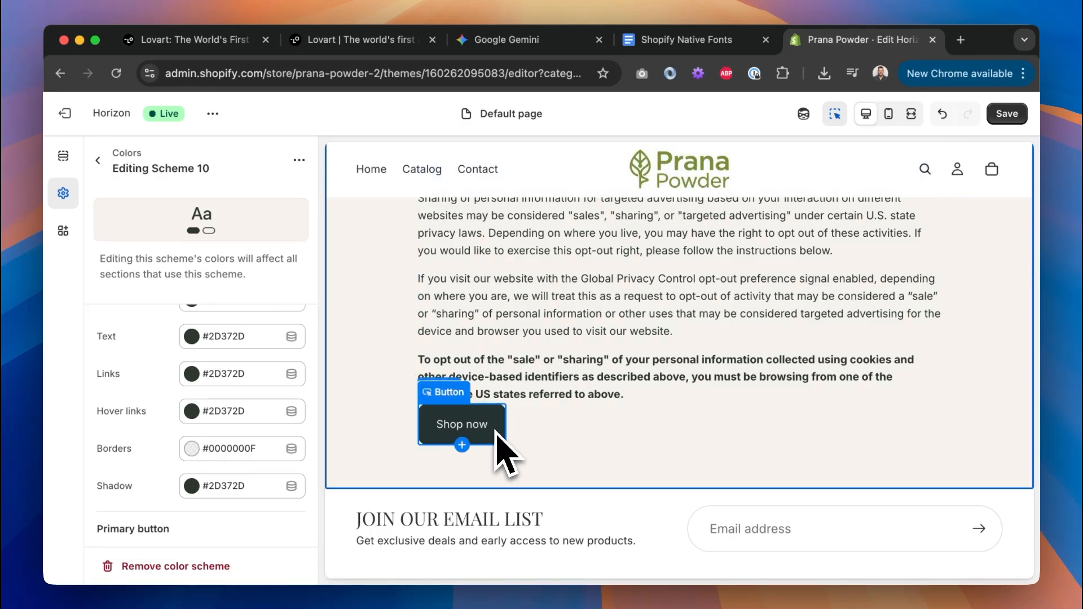
scroll(151, 426, up, 2)
scroll(150, 426, down, 3)
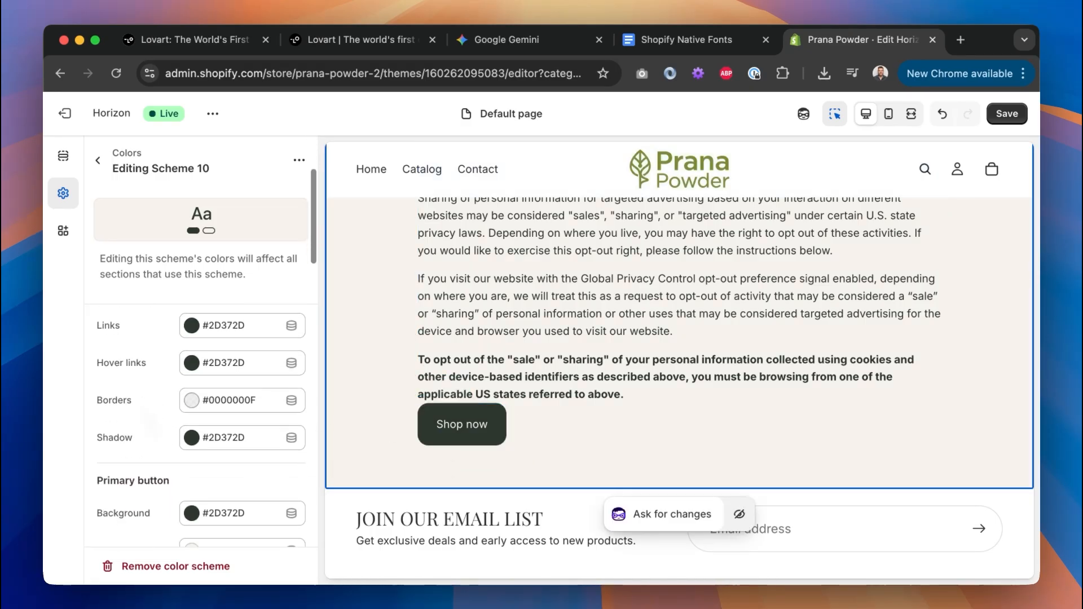
scroll(150, 424, down, 3)
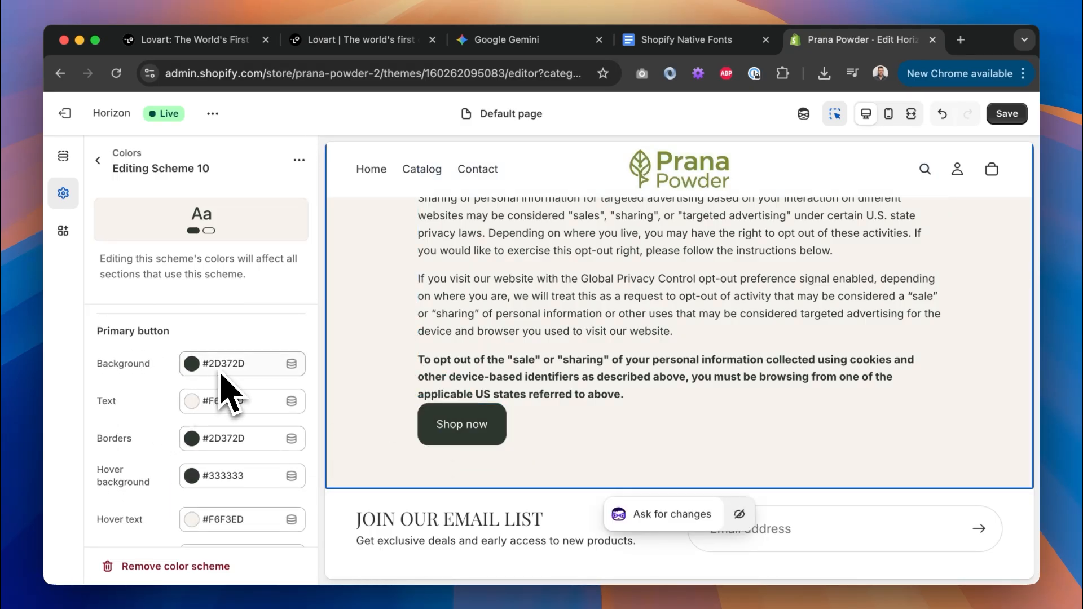
key(super+Tab)
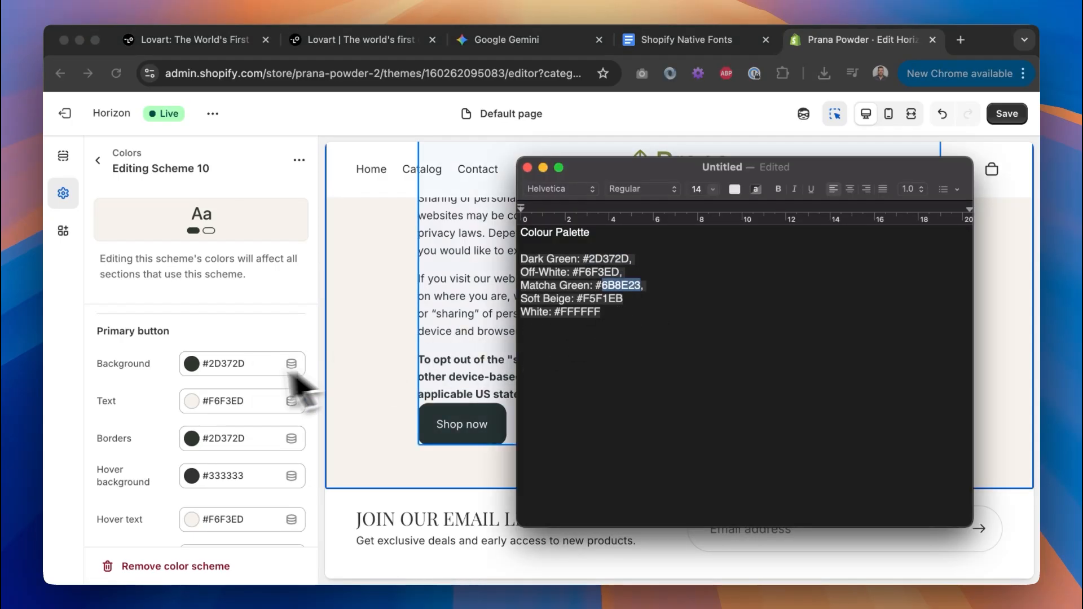
click(254, 364)
click(139, 336)
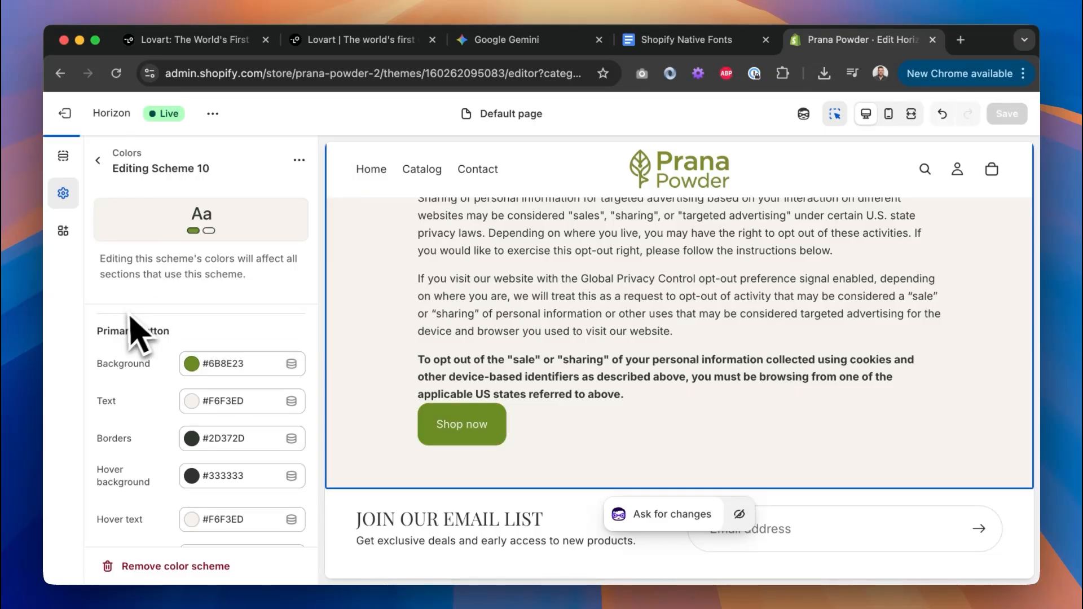
Review the recolored Your Privacy Choices page from heading to email signup, including in the full-width preview.
scroll(561, 431, up, 5)
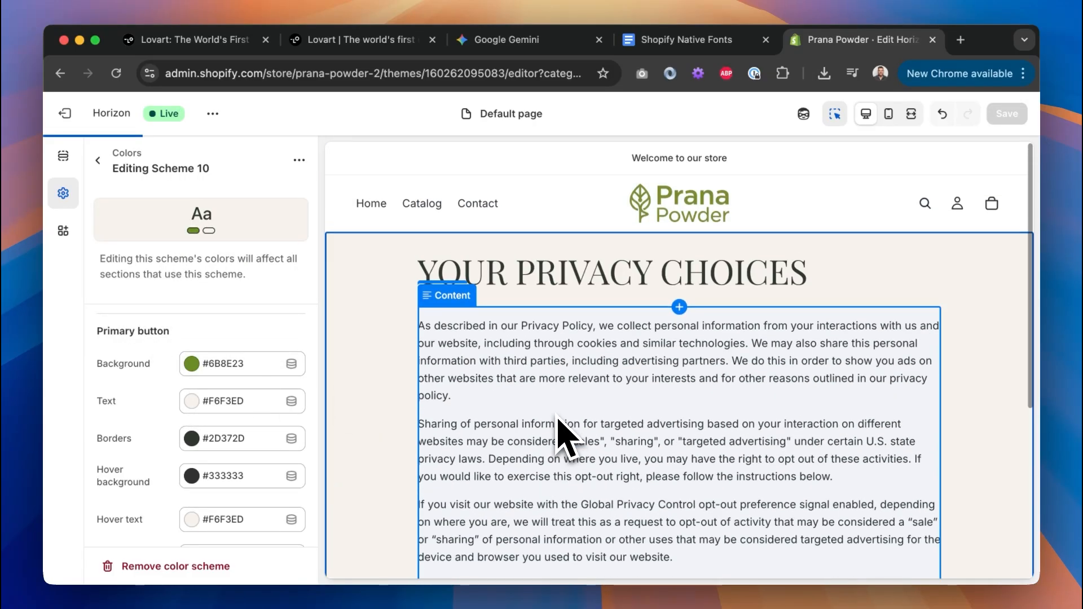
scroll(564, 440, down, 3)
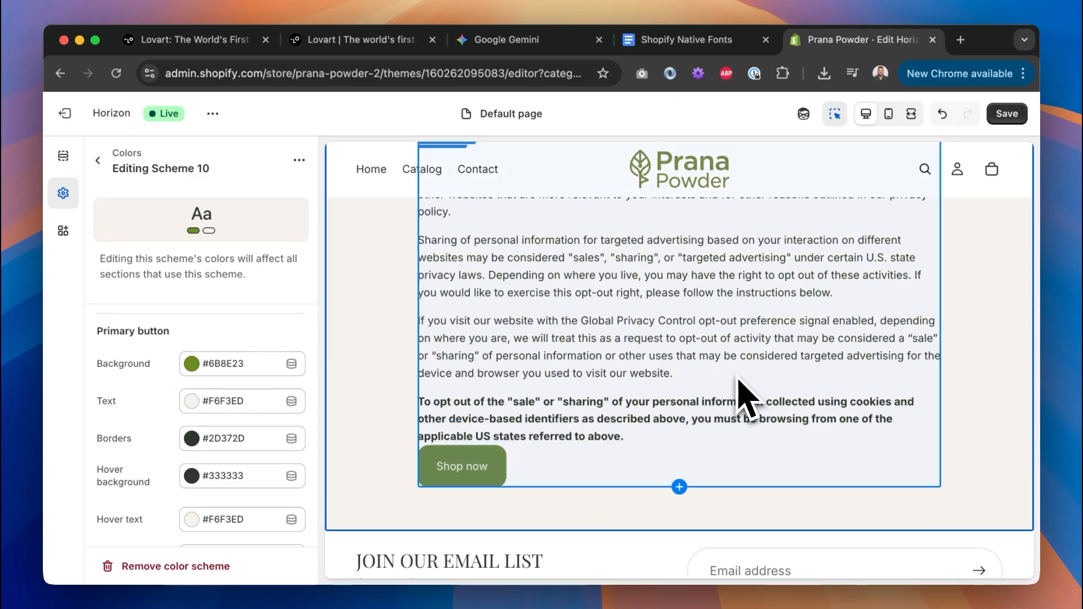
click(911, 114)
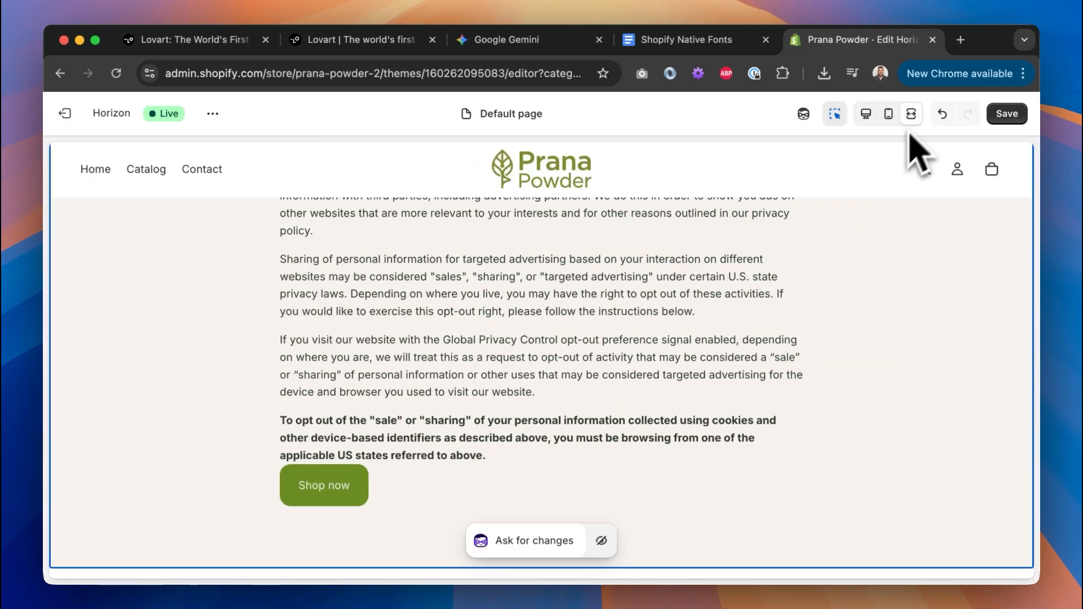
scroll(724, 313, up, 3)
scroll(960, 387, down, 10)
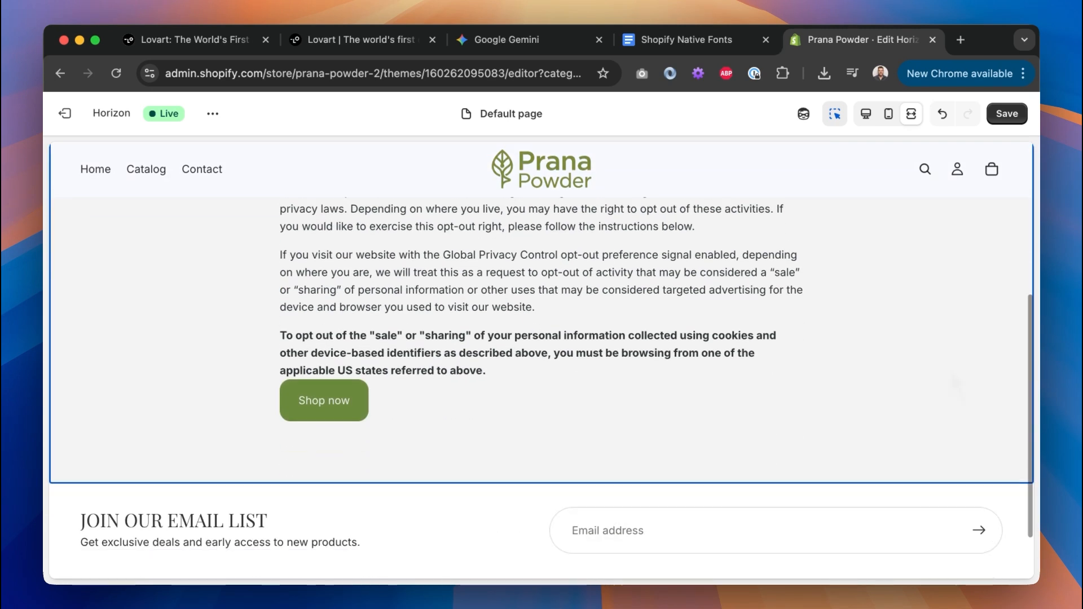
scroll(960, 387, up, 5)
scroll(658, 274, up, 3)
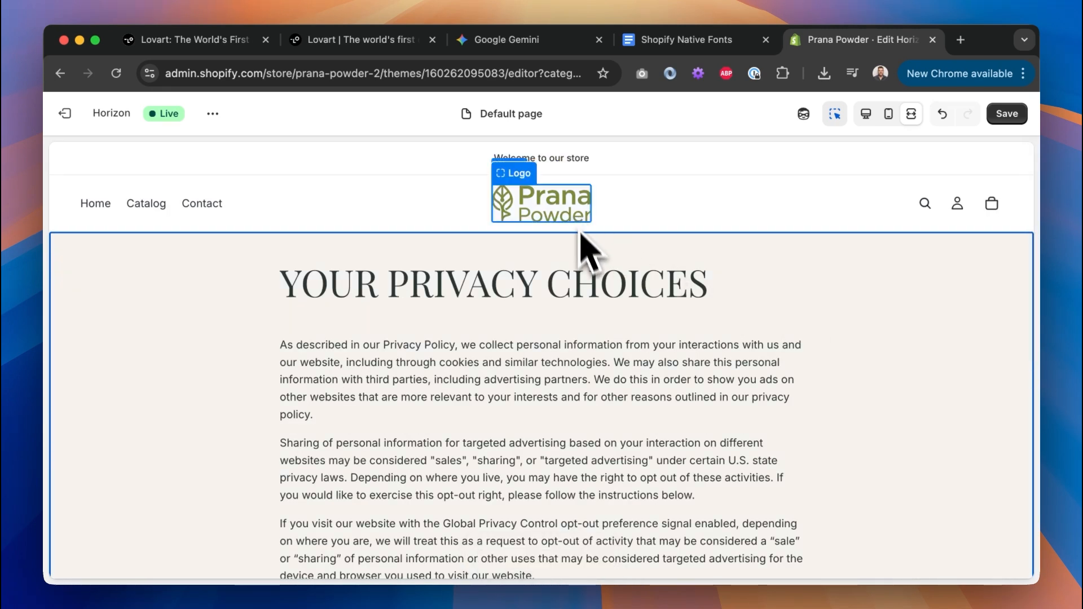
scroll(601, 347, down, 5)
scroll(601, 347, up, 5)
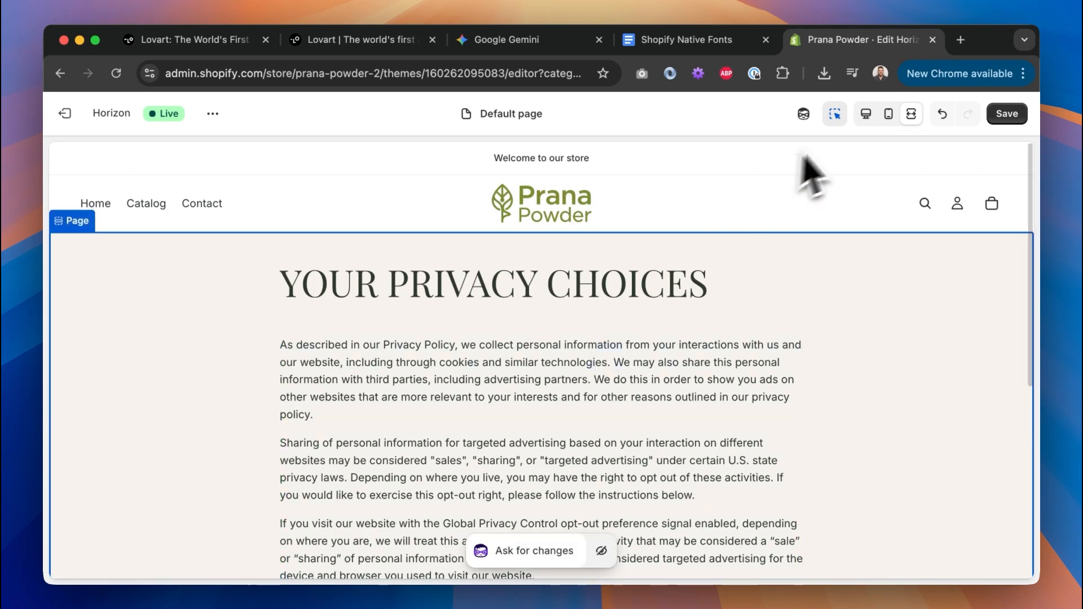
Return to the desktop preview and save the theme changes.
click(866, 113)
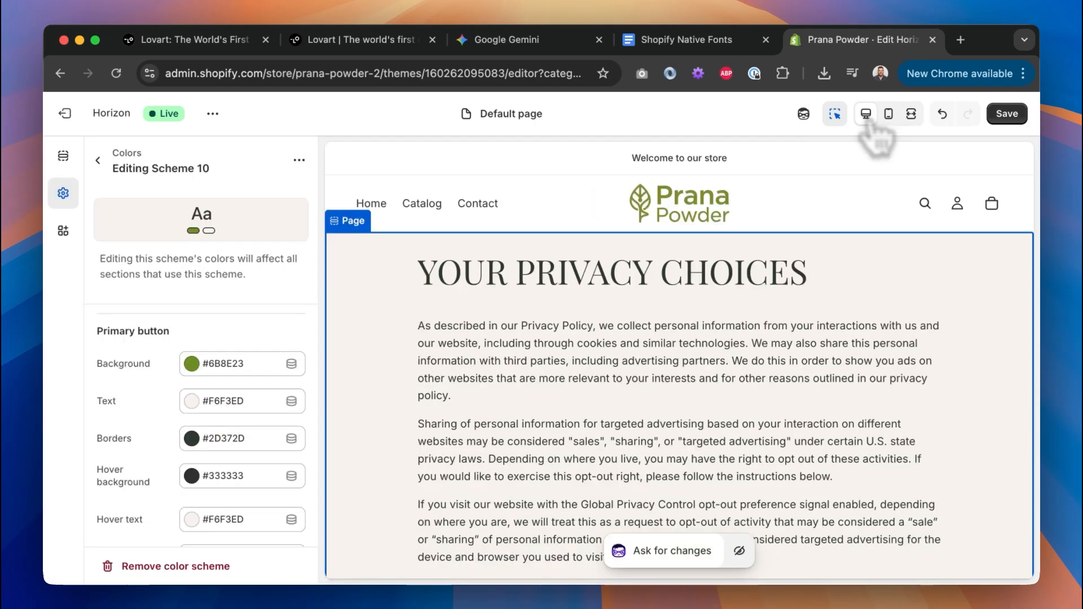
click(1007, 113)
Switch to the Lovart canvas and ask the agent for a brand identity card including the logo, colour palette and heading fonts.
click(373, 44)
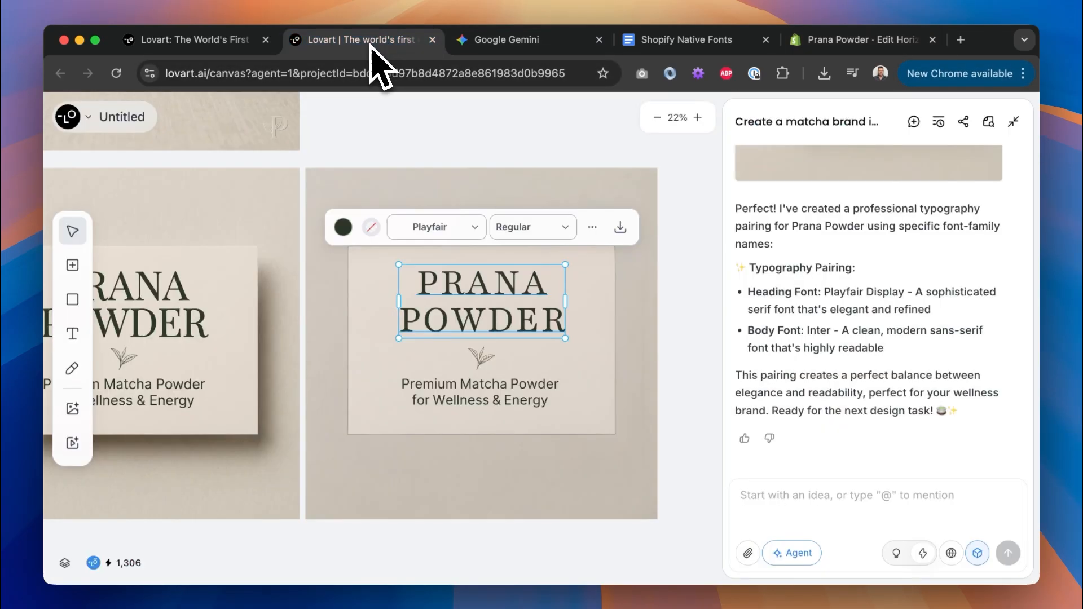
scroll(672, 381, down, 5)
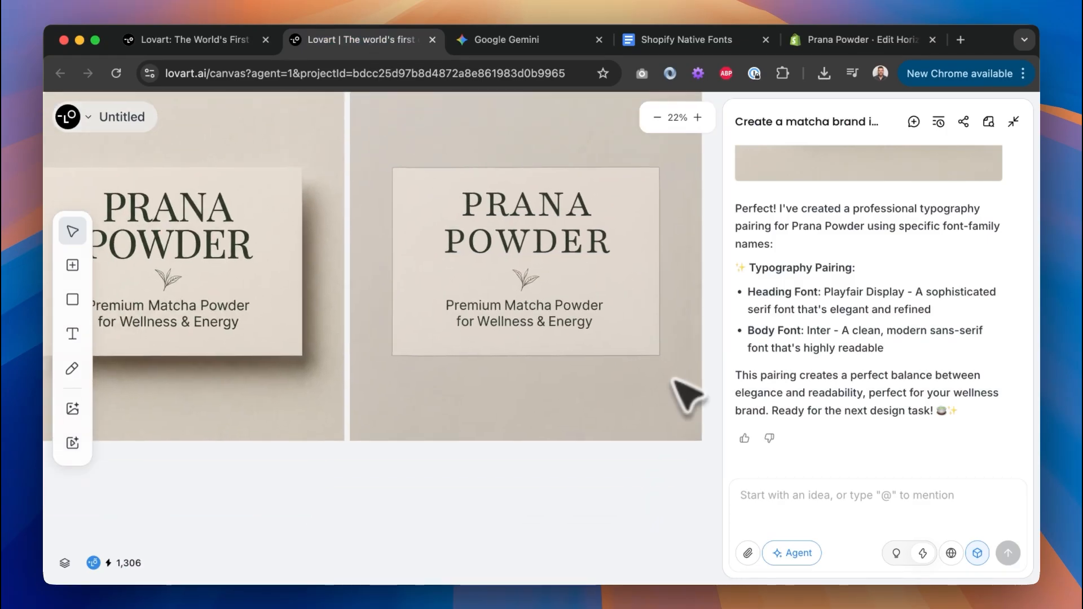
scroll(677, 385, down, 3)
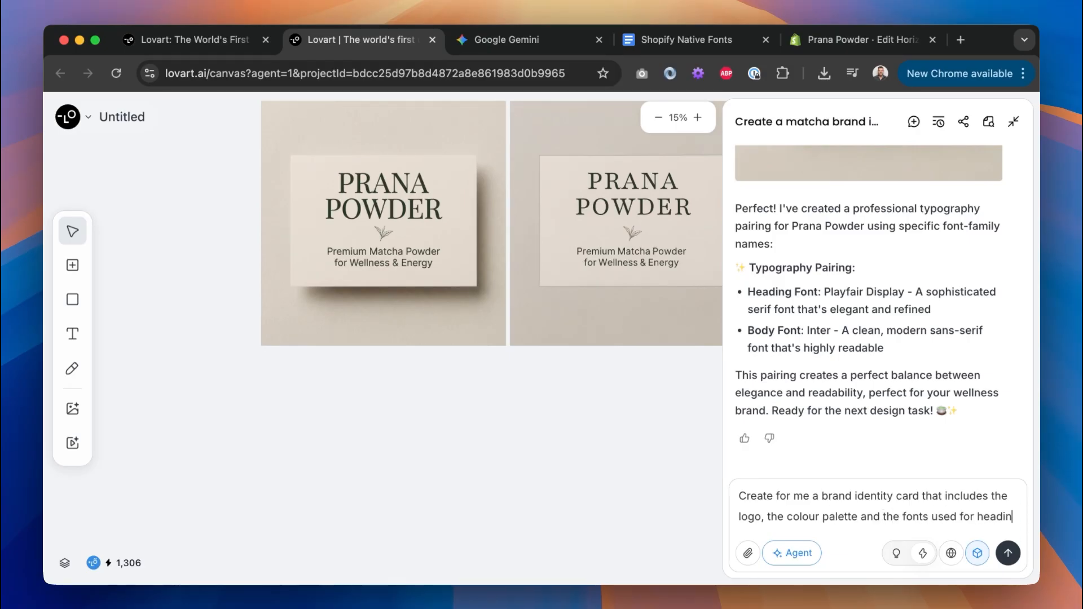
text(g sjd)
key(Return)
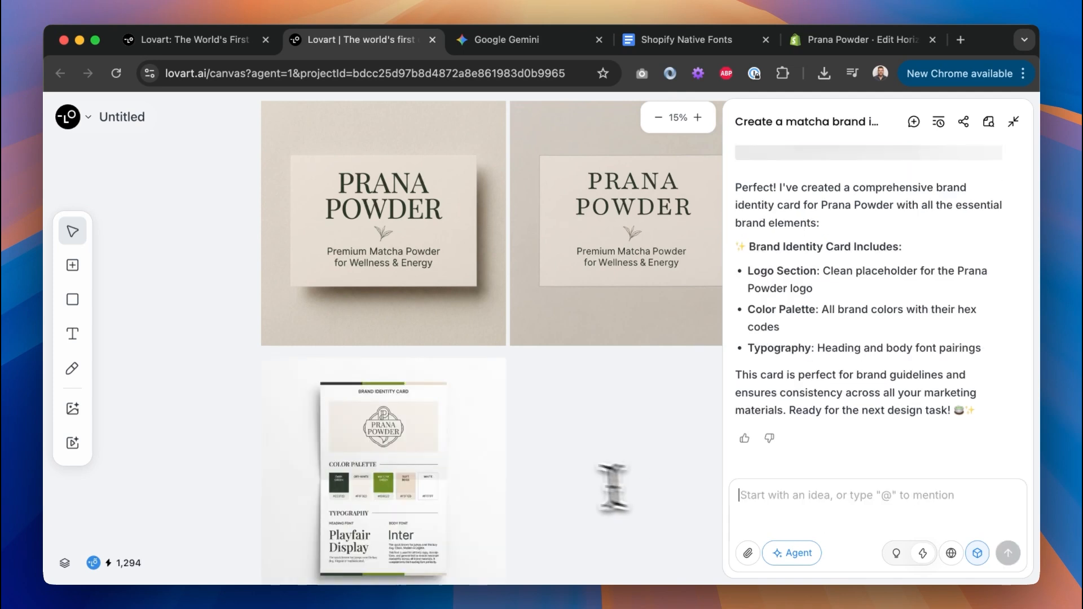
Examine the generated brand identity card's logo, color palette and typography sections up close.
scroll(440, 486, up, 5)
scroll(441, 486, up, 3)
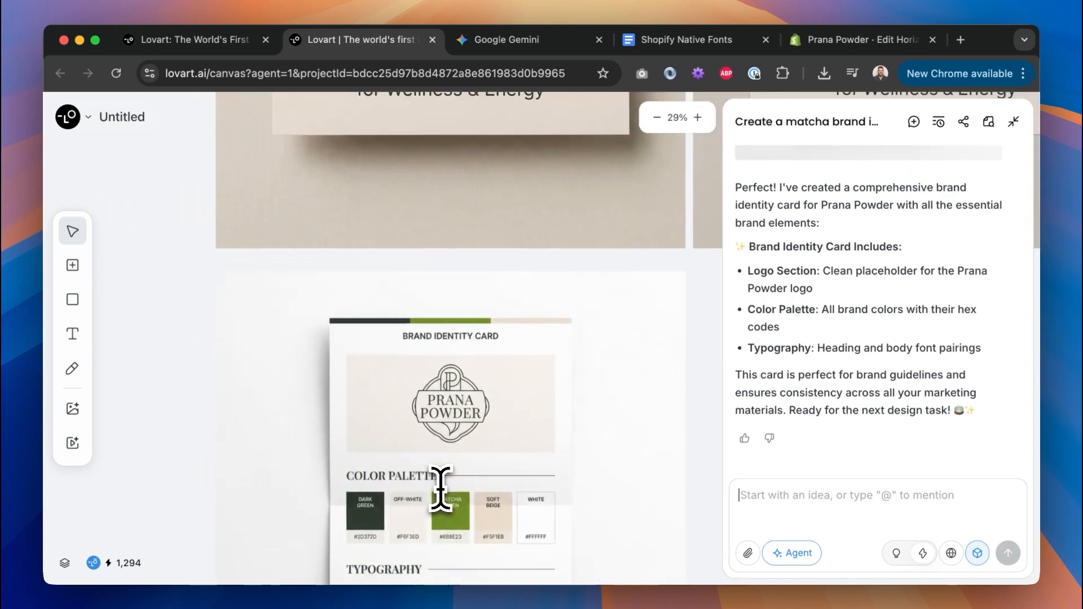
scroll(440, 486, down, 1)
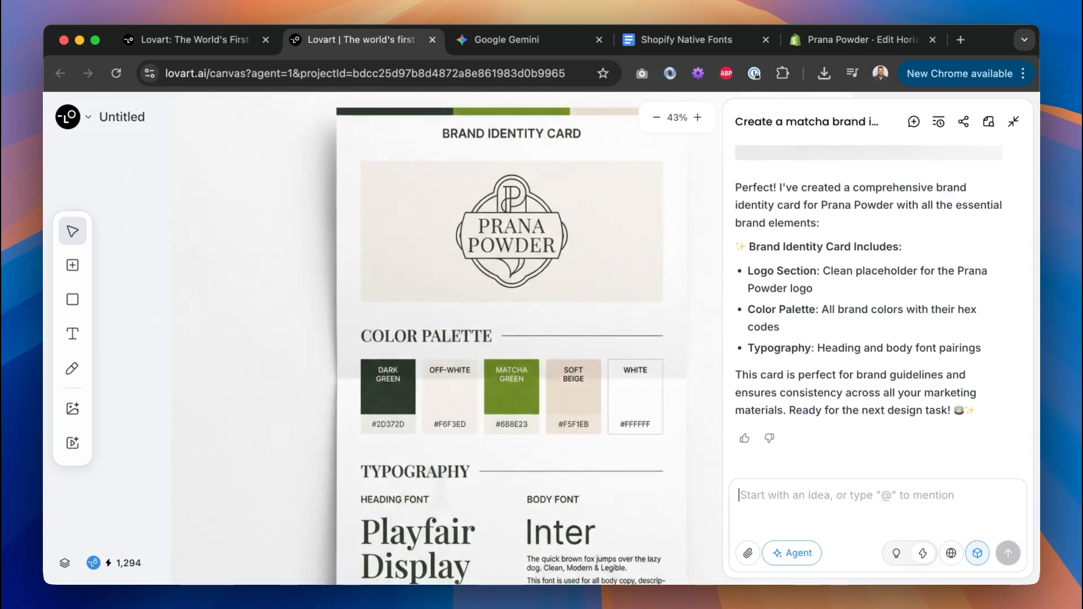
scroll(429, 339, down, 3)
scroll(428, 338, right, 3)
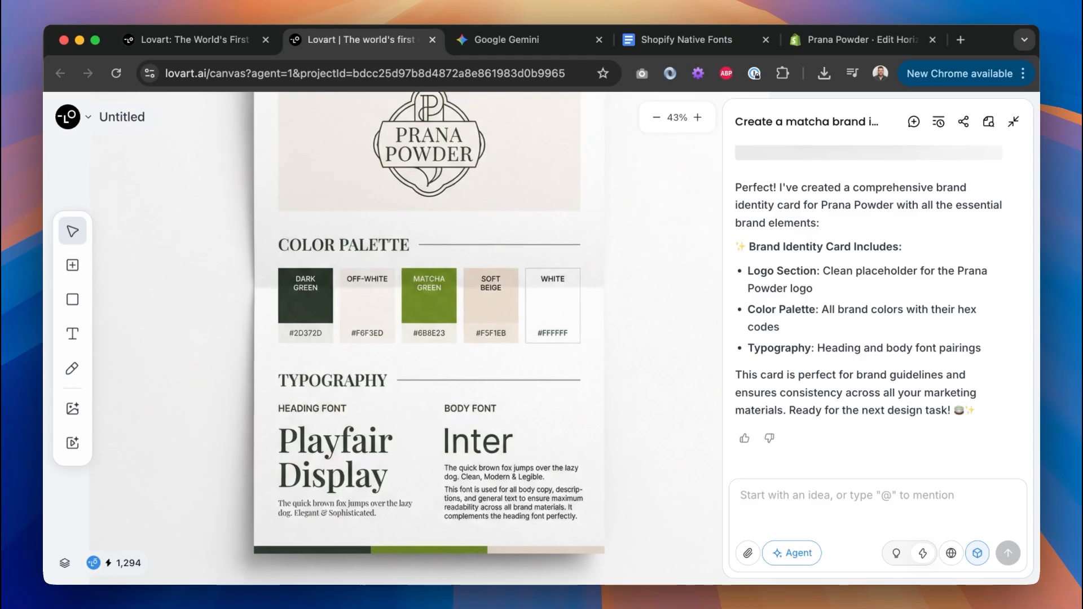
scroll(418, 474, up, 3)
scroll(418, 474, right, 1)
scroll(314, 260, up, 3)
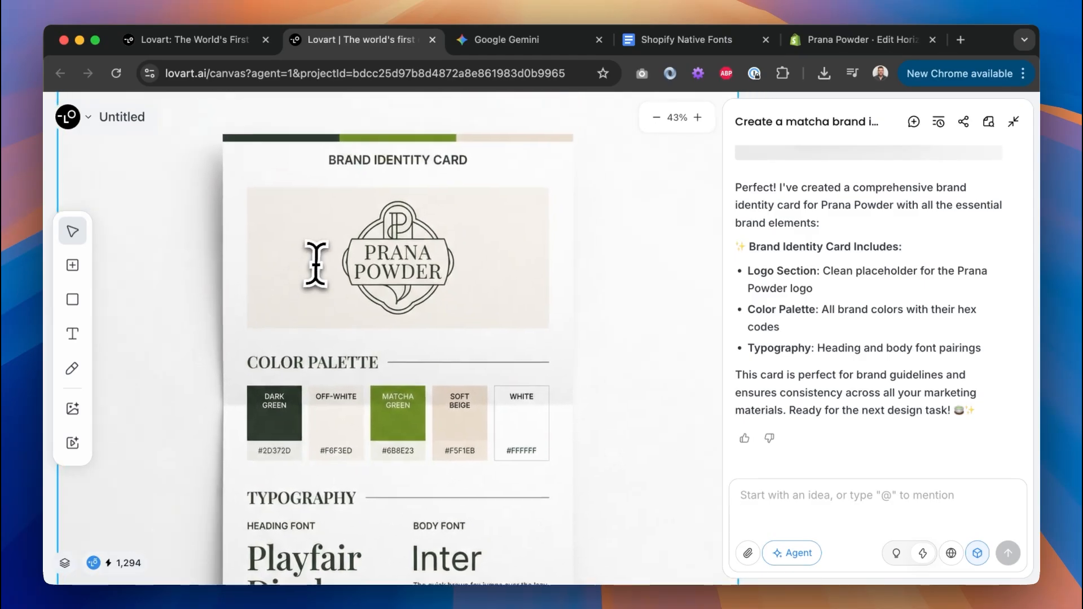
scroll(316, 262, down, 3)
scroll(319, 263, down, 2)
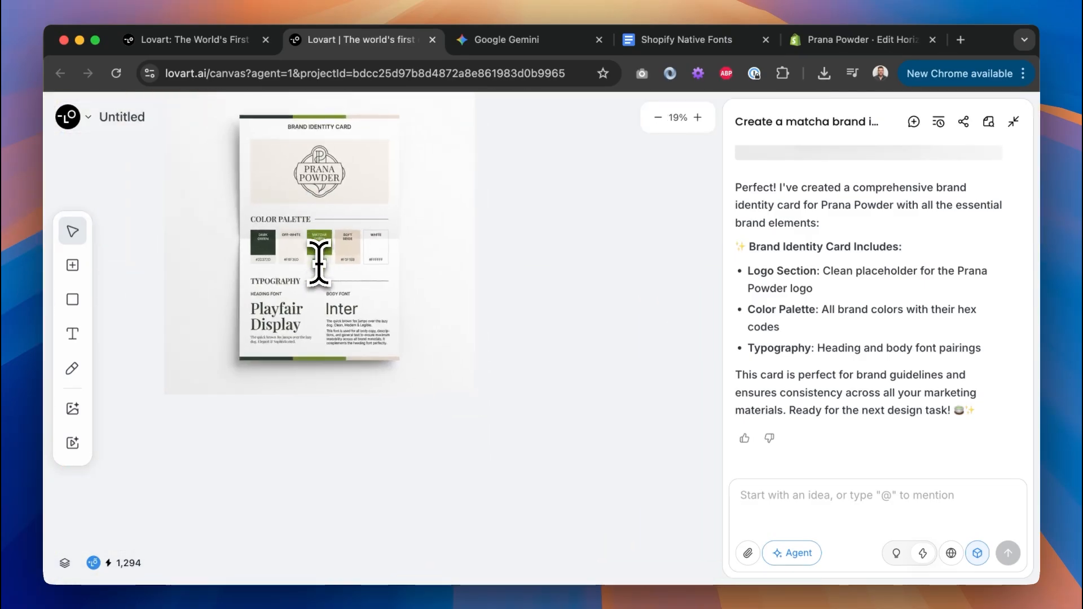
Compare the identity card's logo, colors and fonts with the earlier logo, palette and typography designs on the canvas.
scroll(319, 263, up, 5)
scroll(319, 263, up, 16)
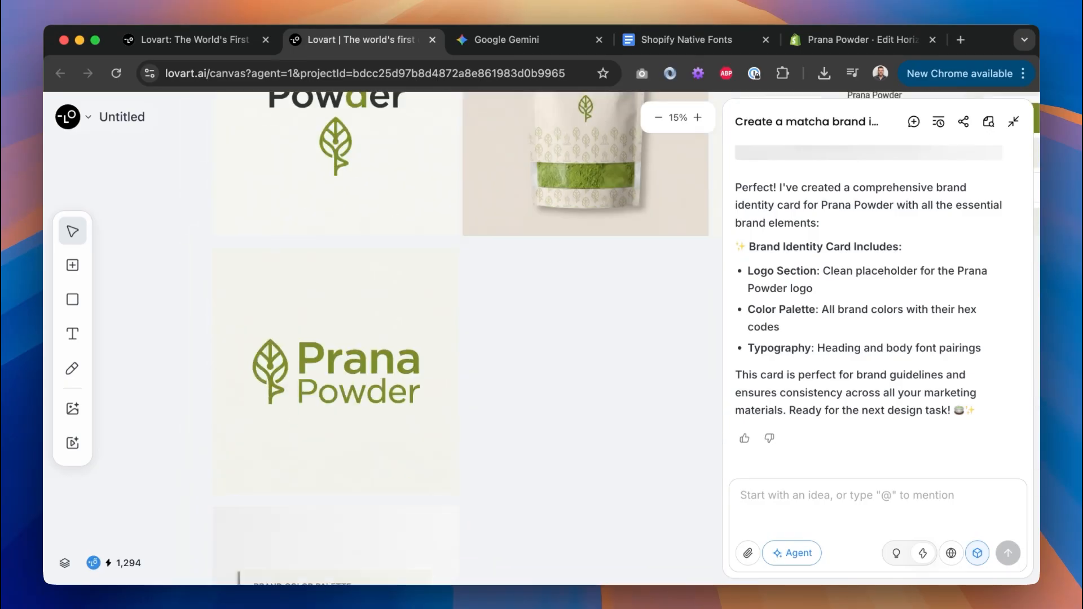
scroll(451, 339, down, 10)
scroll(384, 339, up, 3)
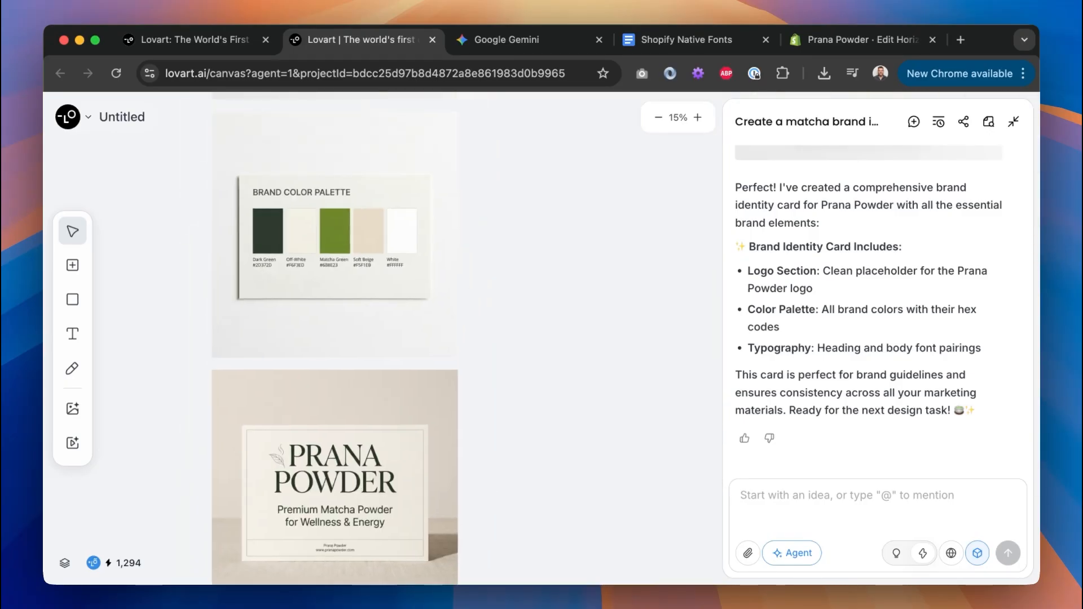
scroll(327, 350, down, 12)
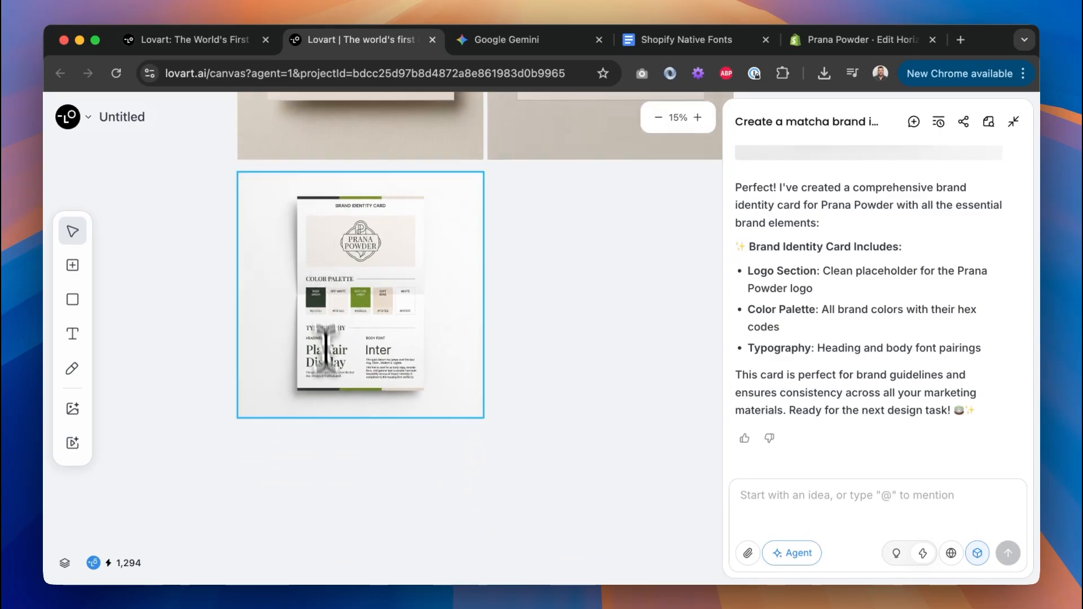
scroll(331, 402, up, 5)
scroll(331, 402, up, 2)
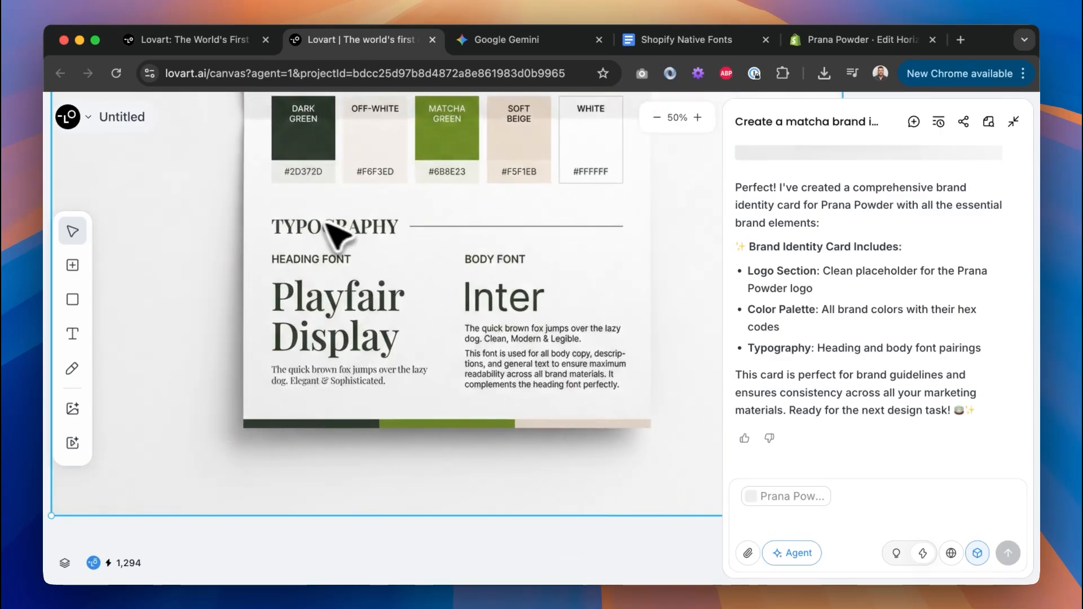
scroll(370, 274, up, 5)
scroll(374, 279, down, 3)
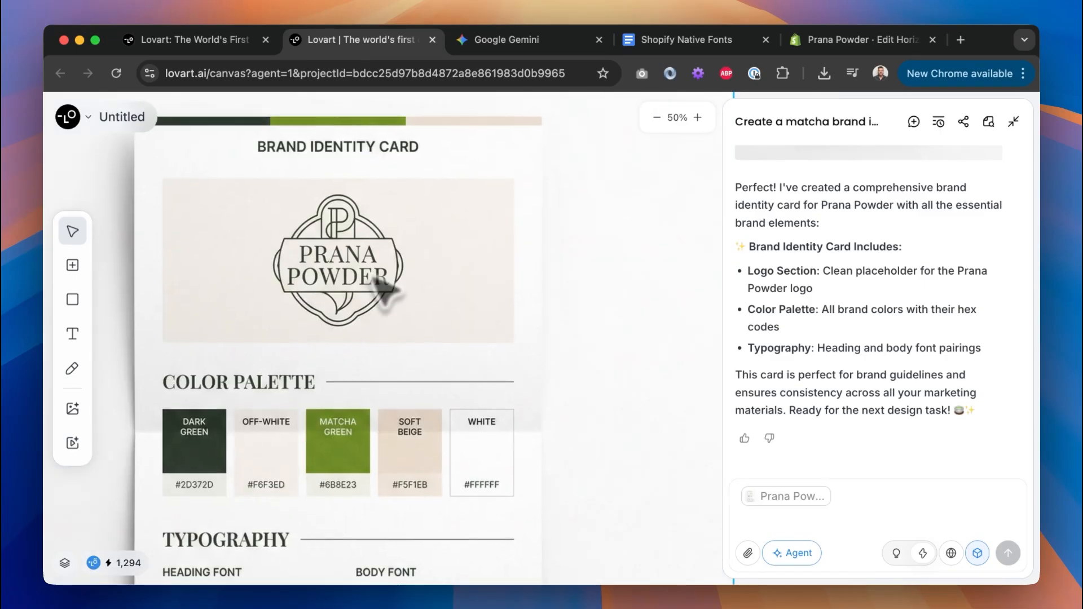
Draw a blank, light-filled rectangle of about 2048 × 2020 beside the brand identity card.
click(368, 294)
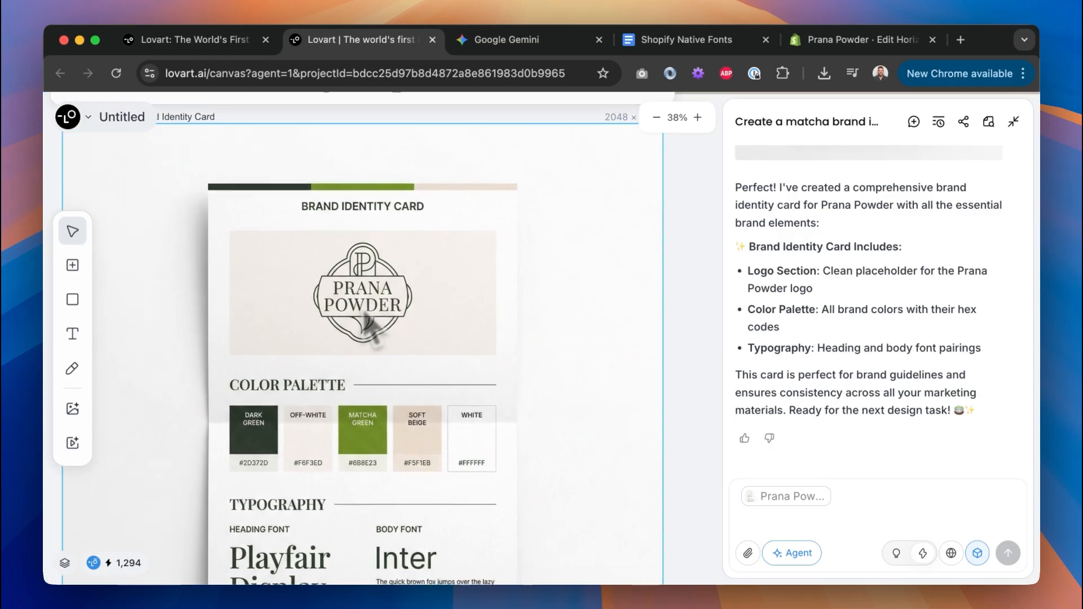
scroll(424, 283, right, 5)
scroll(429, 285, down, 3)
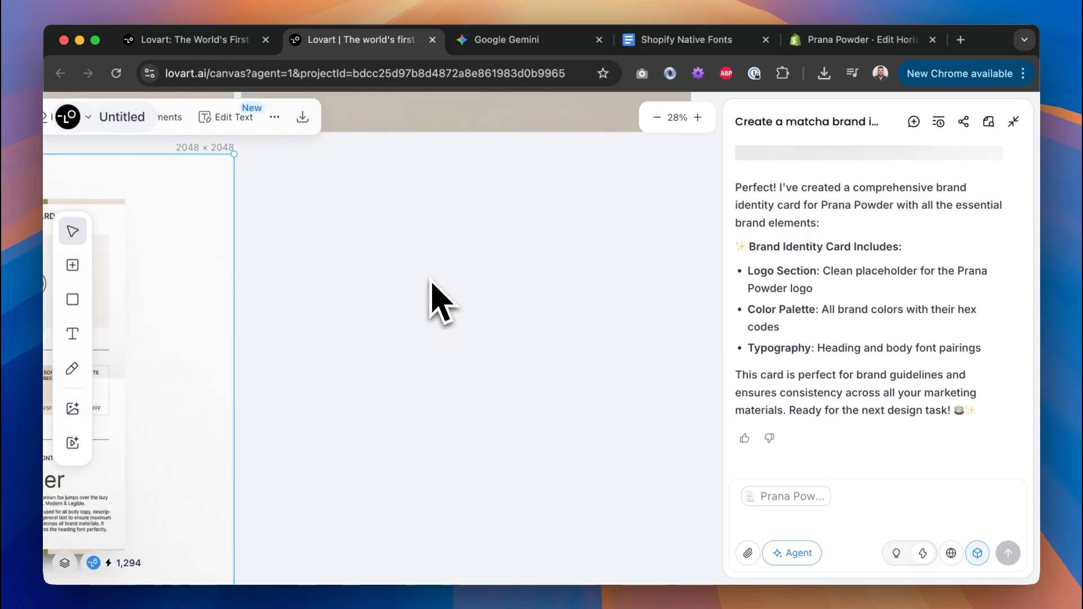
click(73, 299)
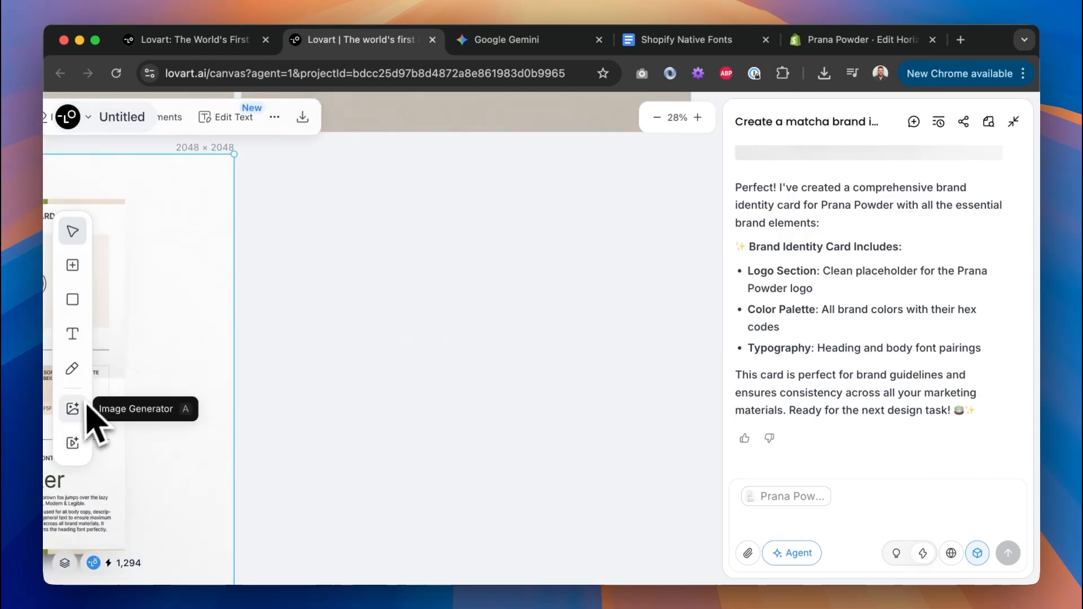
click(319, 512)
click(285, 274)
drag(486, 319, 478, 312)
scroll(323, 335, left, 2)
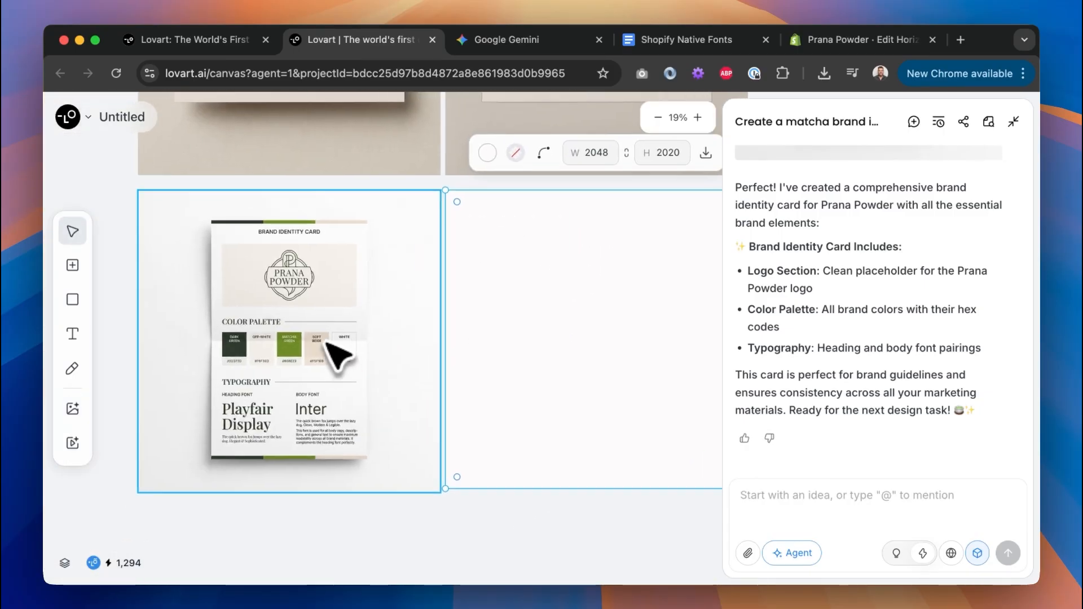
Split the brand identity card into separate elements with Edit Elements and move the result beyond the blank rectangle.
click(307, 337)
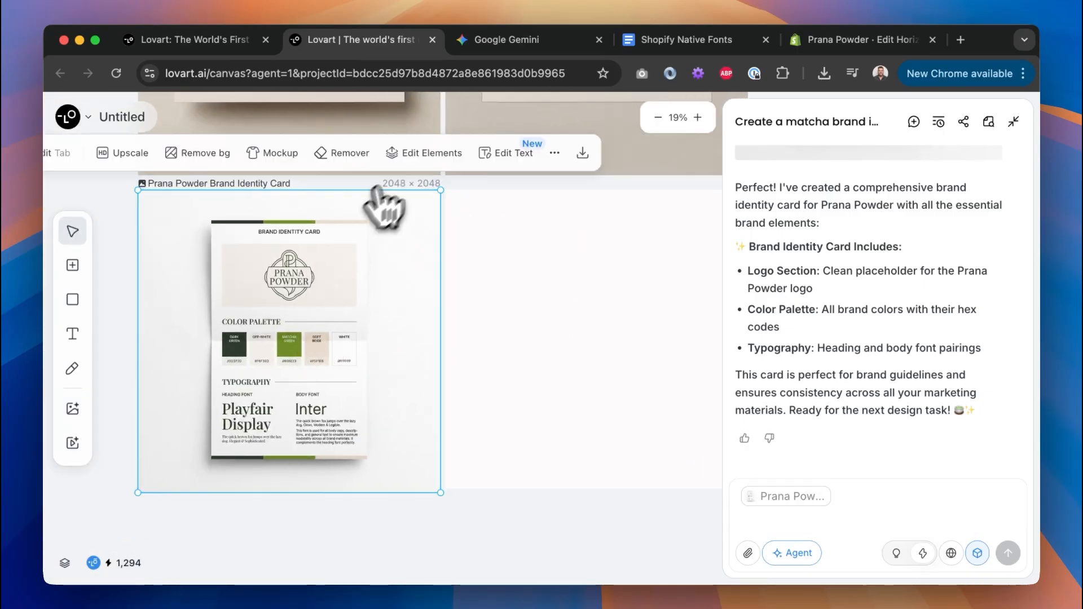
click(427, 154)
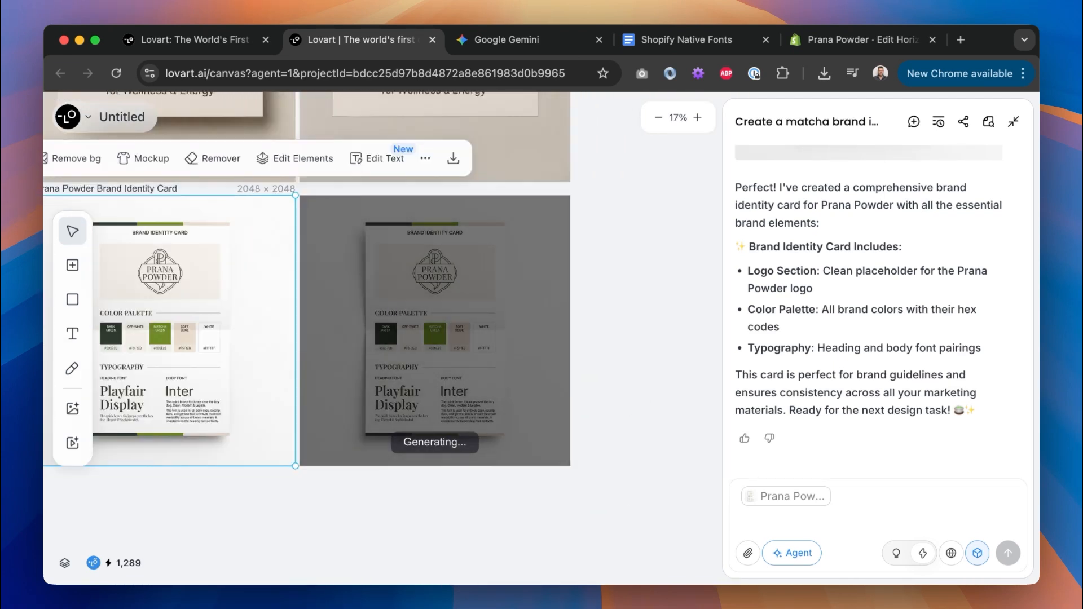
scroll(632, 308, right, 2)
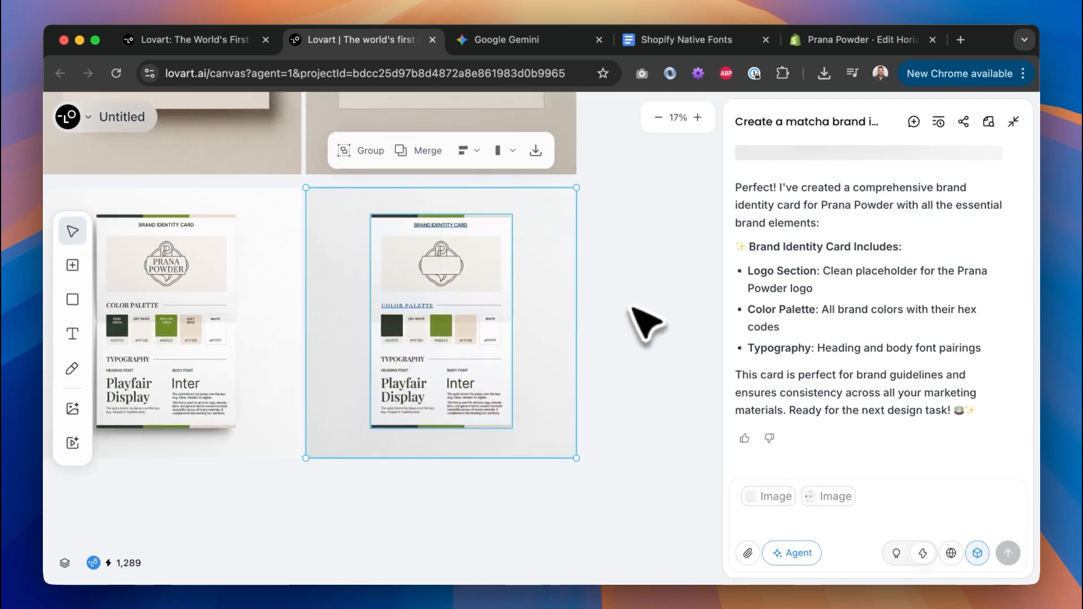
drag(551, 301, 832, 305)
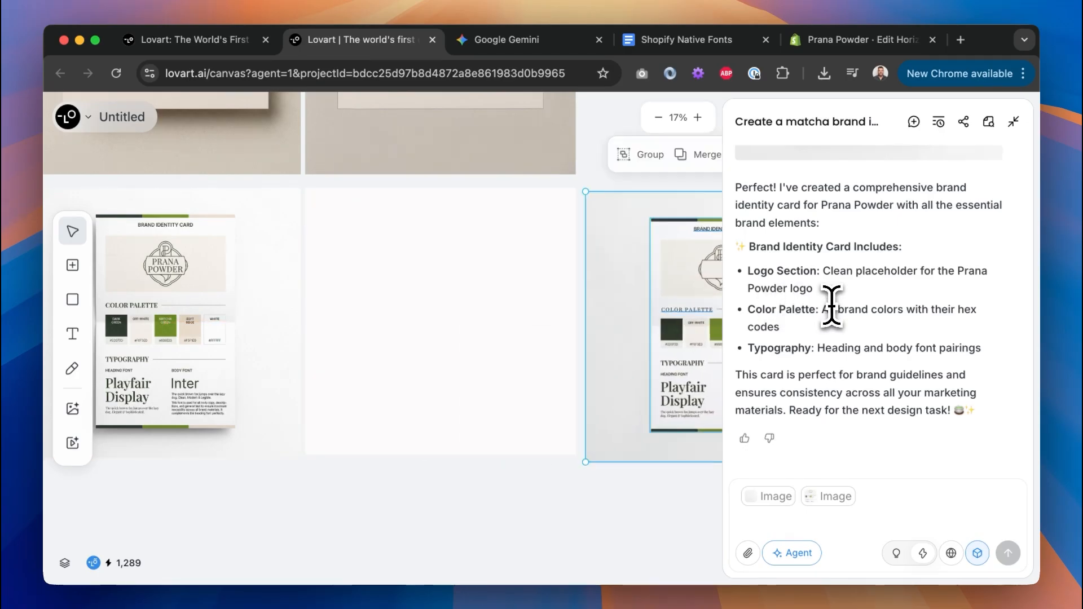
scroll(587, 313, right, 2)
scroll(587, 313, up, 1)
drag(514, 300, 520, 296)
Inspect the extracted 1075 × 1622 card image and split it further with Edit Elements.
click(621, 424)
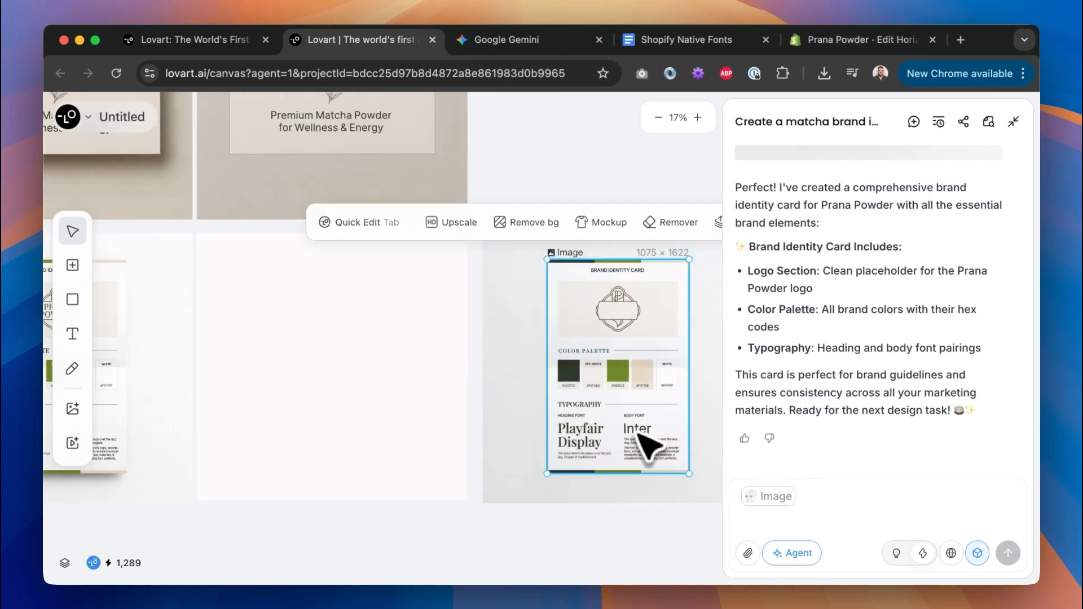
scroll(643, 440, up, 5)
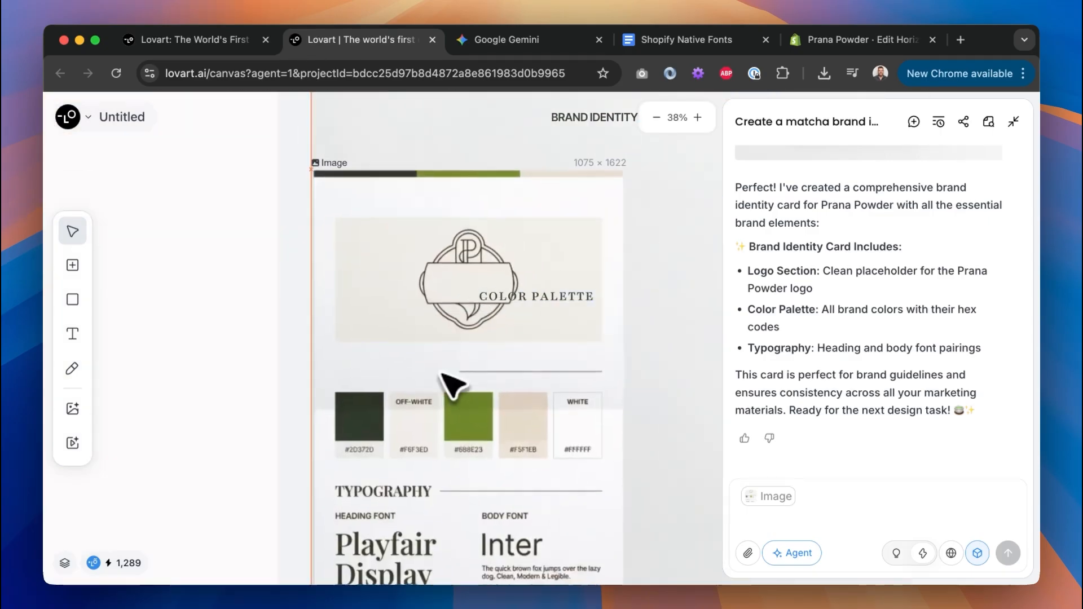
scroll(550, 468, down, 5)
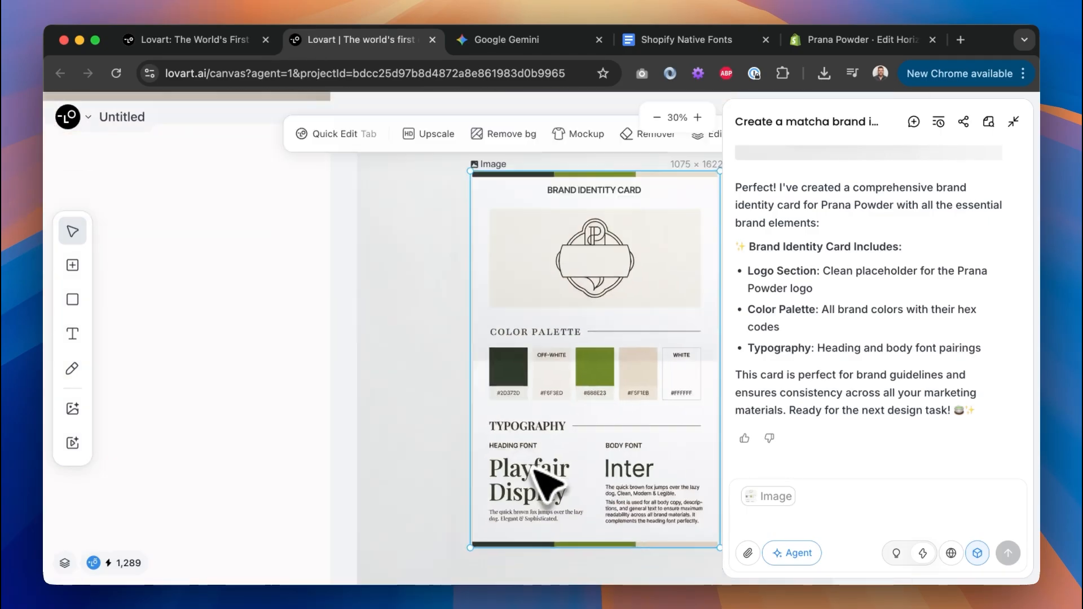
click(390, 432)
scroll(361, 427, left, 2)
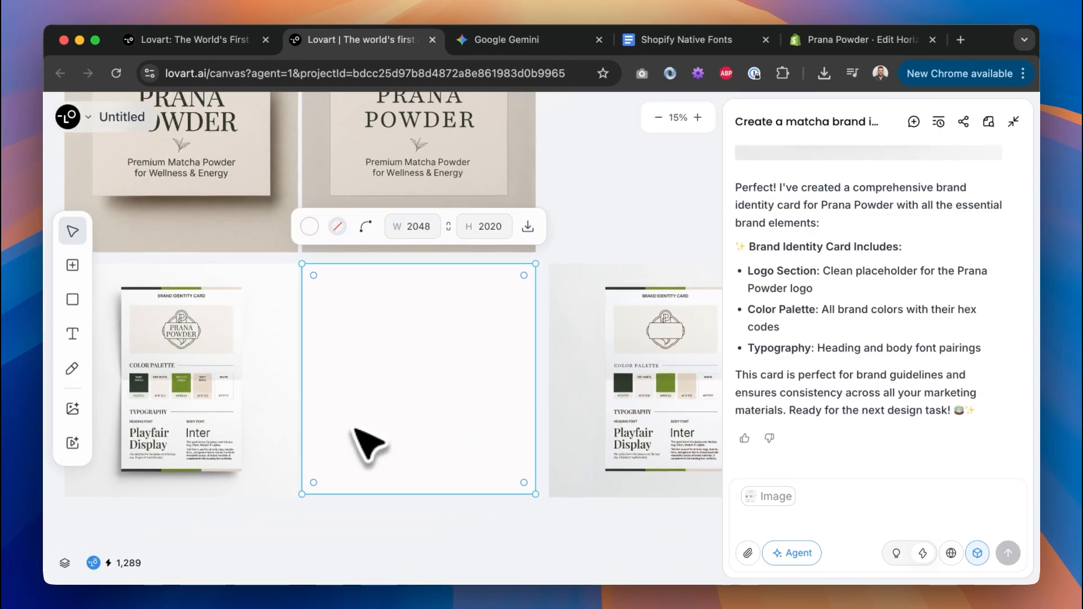
click(663, 377)
scroll(463, 389, right, 3)
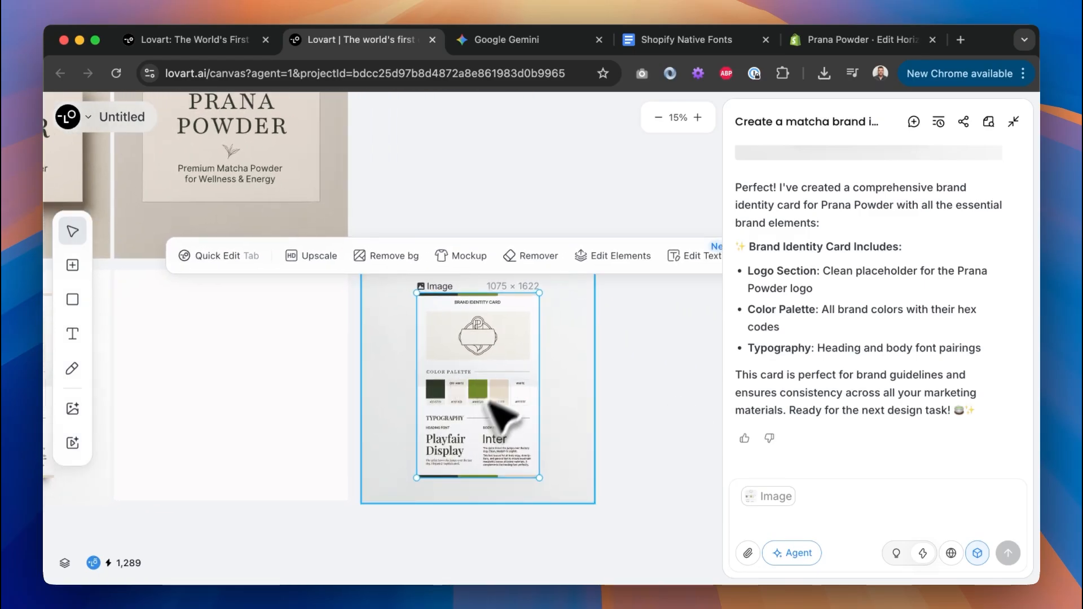
click(627, 262)
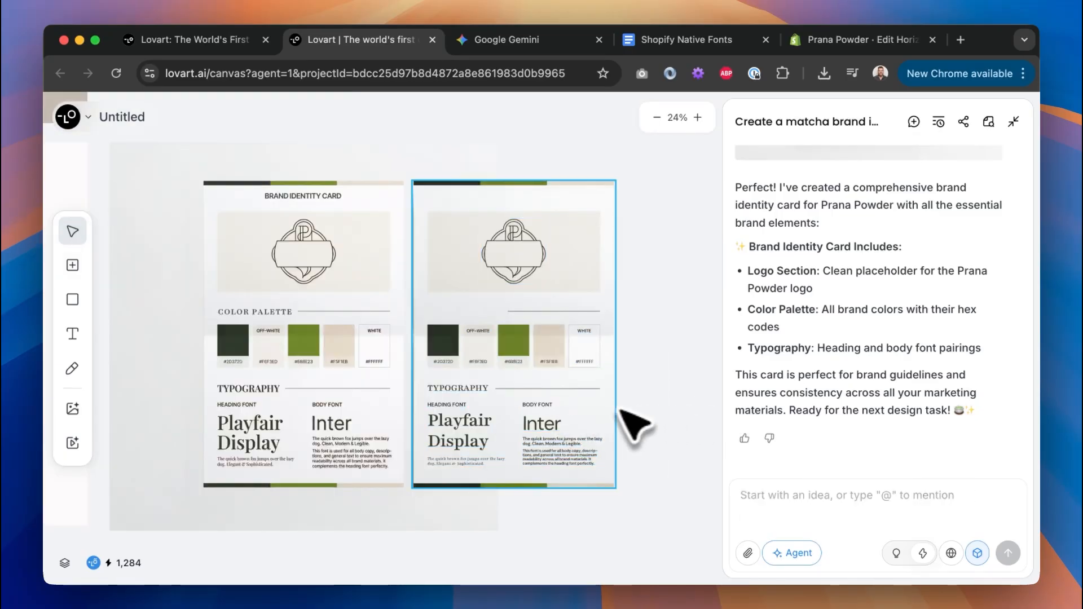
Select the Typography heading, font labels, font names and sample texts on the newly split card and move them onto the blank rectangle's lower half.
click(584, 416)
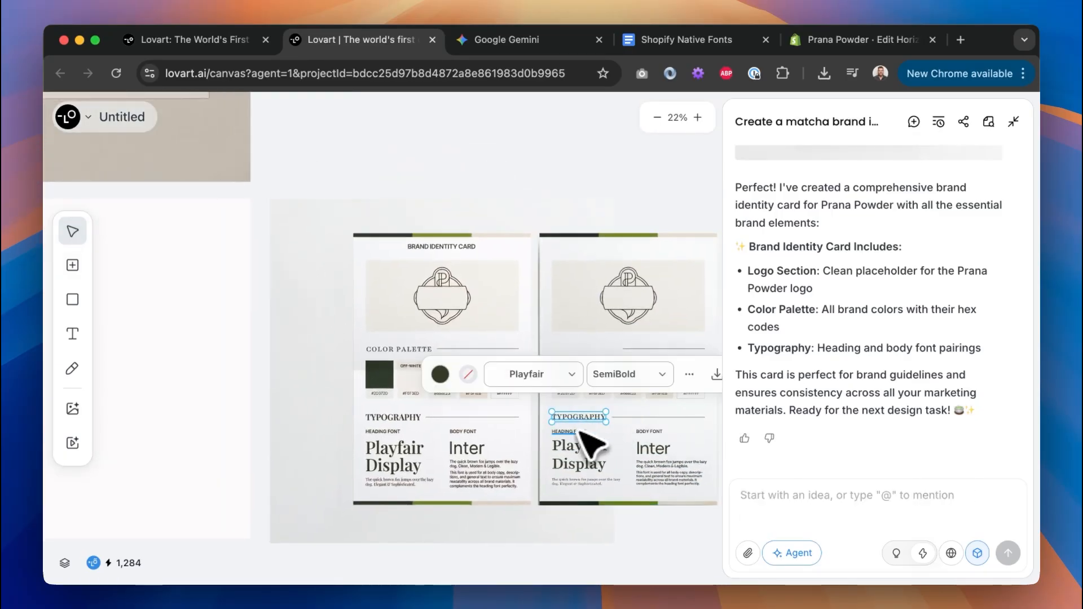
shift+click(588, 447)
shift+click(655, 446)
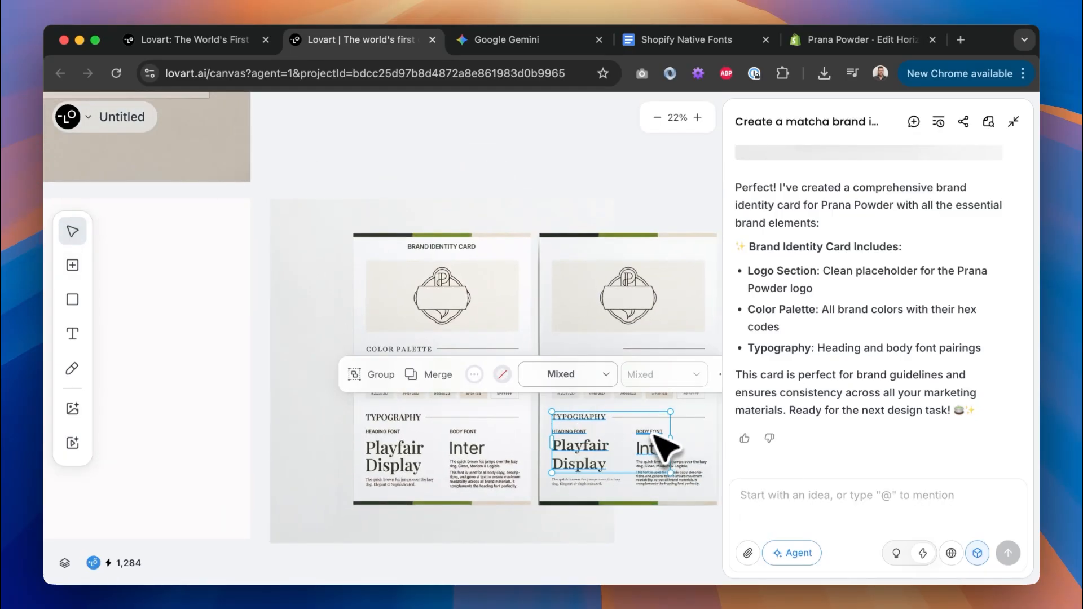
shift+click(679, 476)
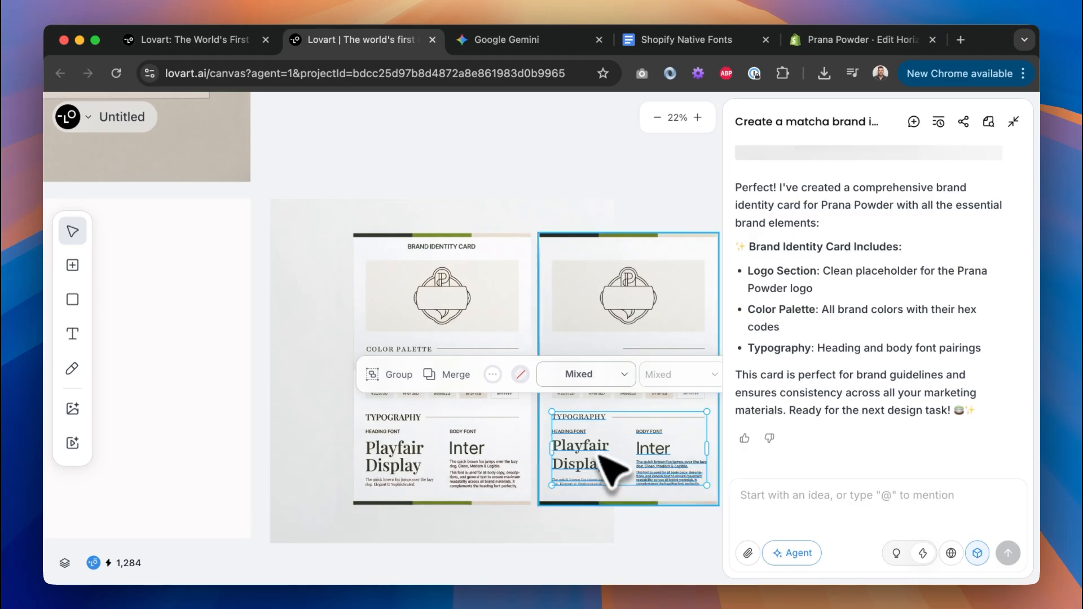
drag(599, 457, 109, 454)
drag(453, 436, 589, 472)
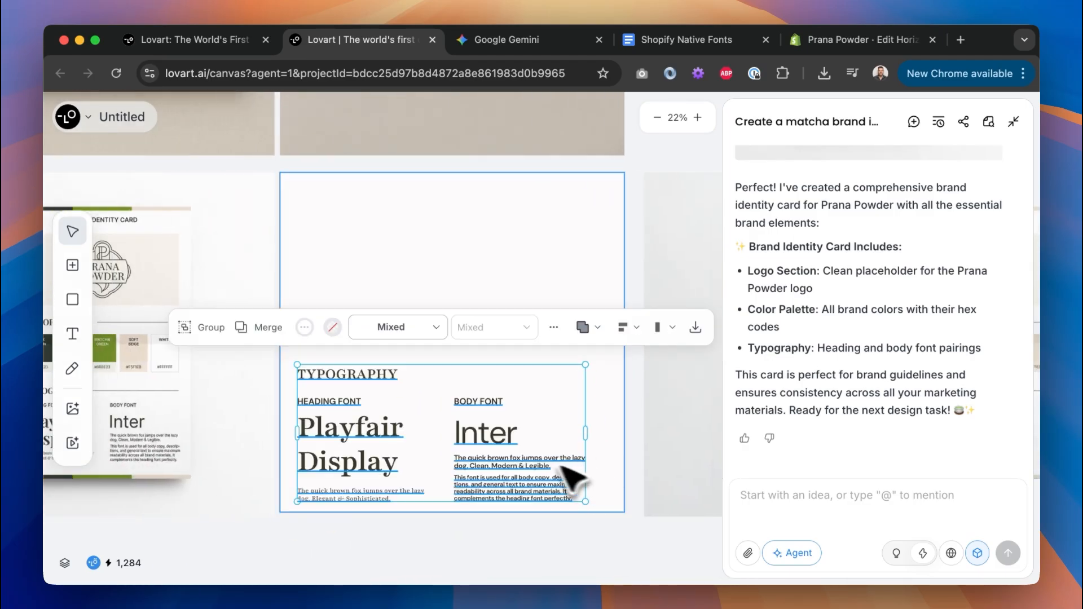
drag(525, 460, 537, 455)
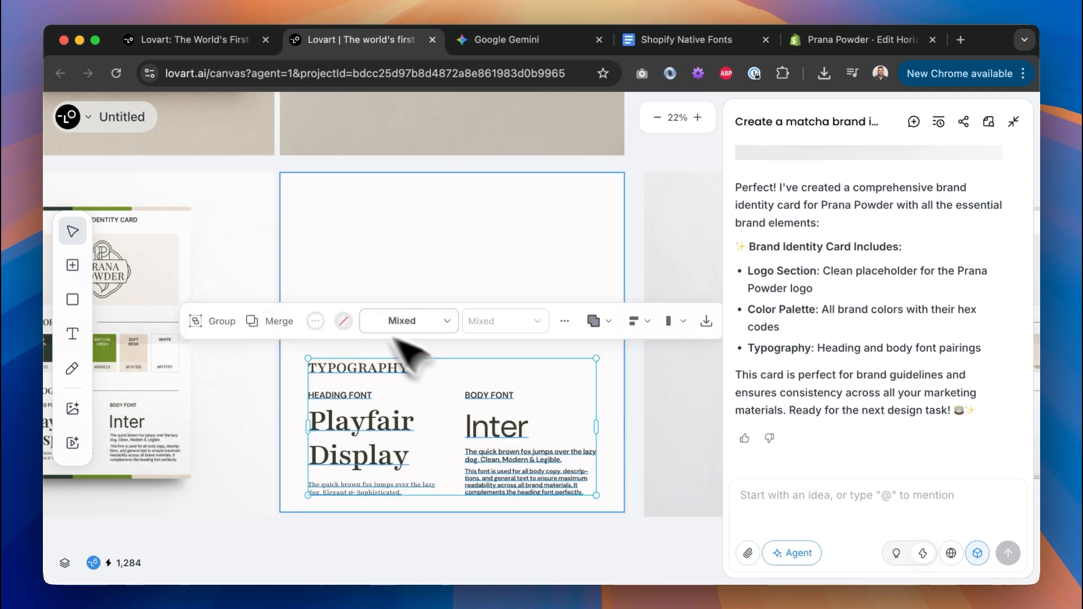
Split the Brand Color Palette image into editable elements with Edit Elements.
click(270, 262)
scroll(421, 339, up, 20)
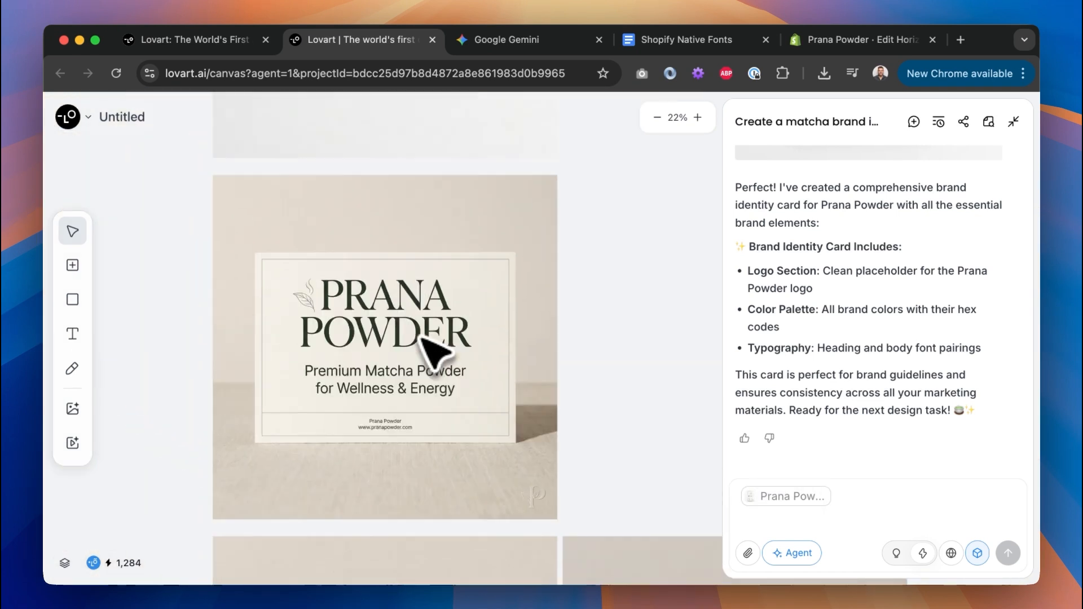
click(420, 367)
click(550, 197)
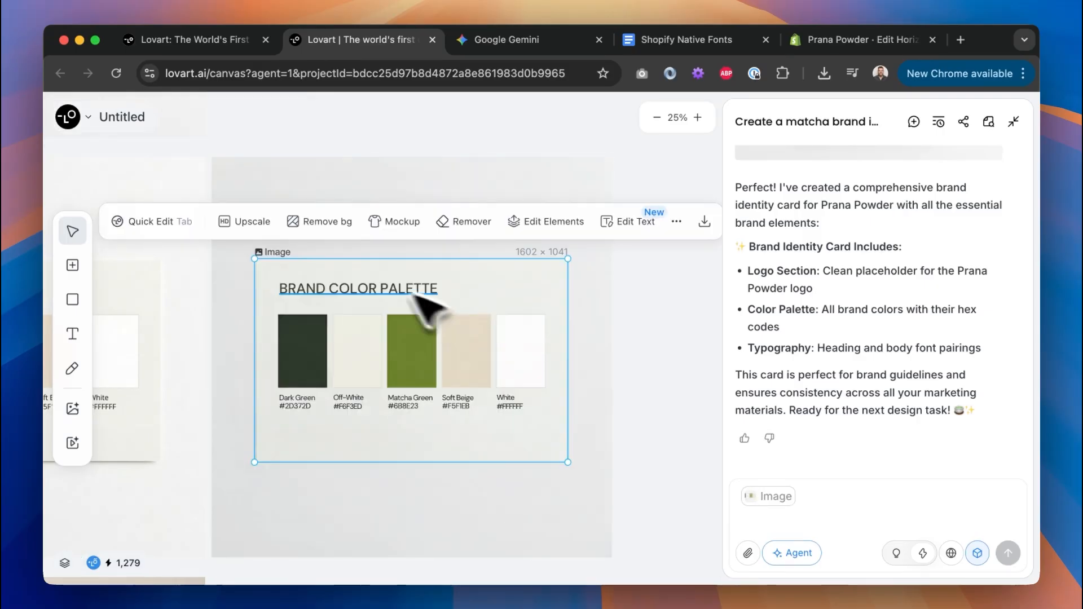
Split the background image of the Brand Color Palette card again with Edit Elements to separate its color swatches.
click(365, 288)
shift+click(305, 326)
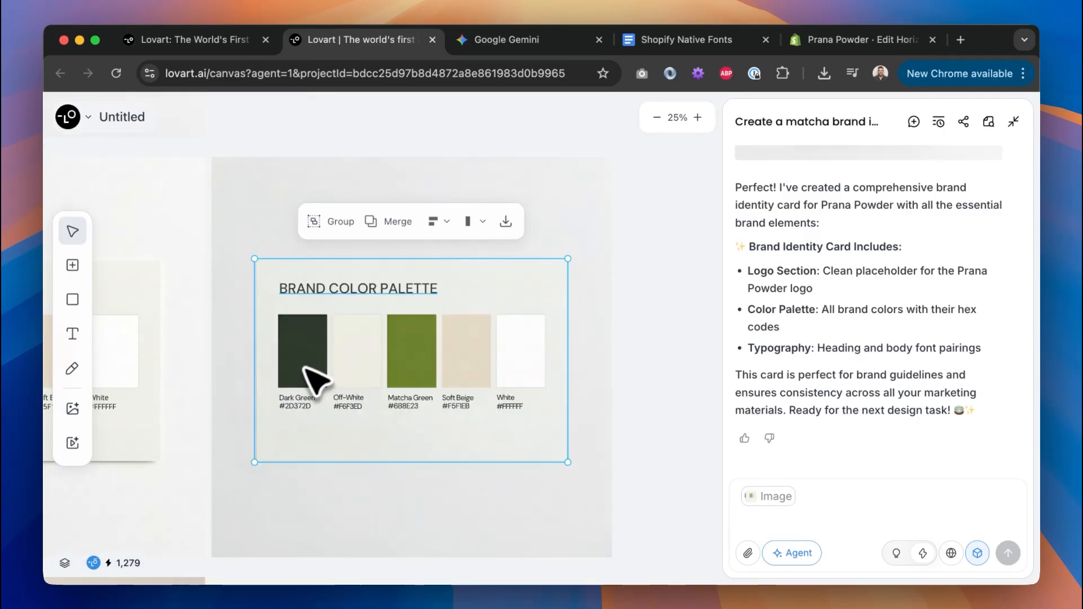
drag(309, 376, 530, 299)
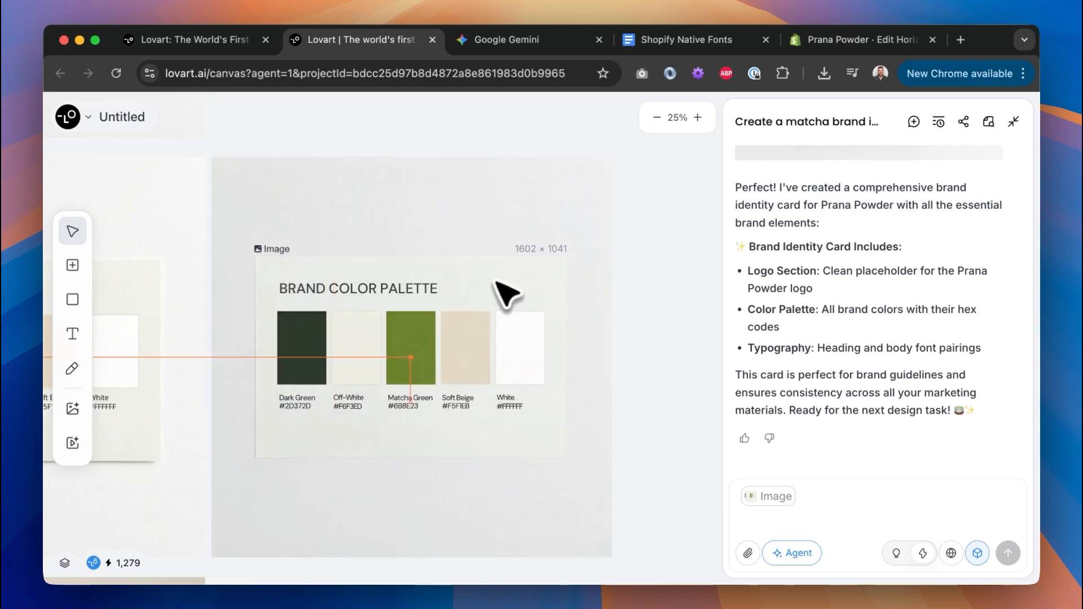
drag(495, 281, 496, 276)
click(540, 225)
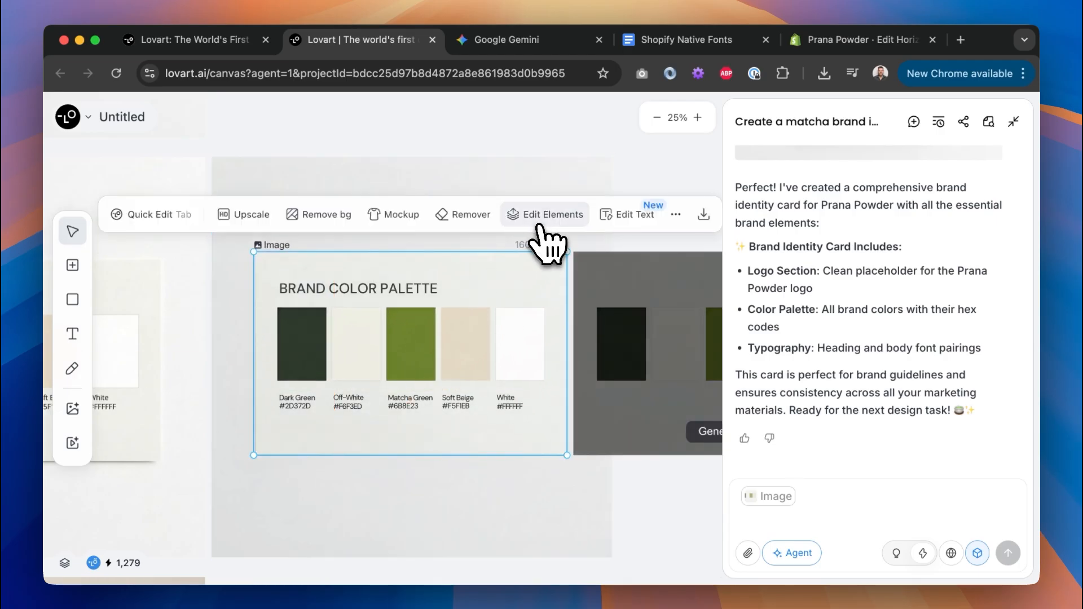
scroll(512, 307, right, 5)
scroll(585, 314, up, 2)
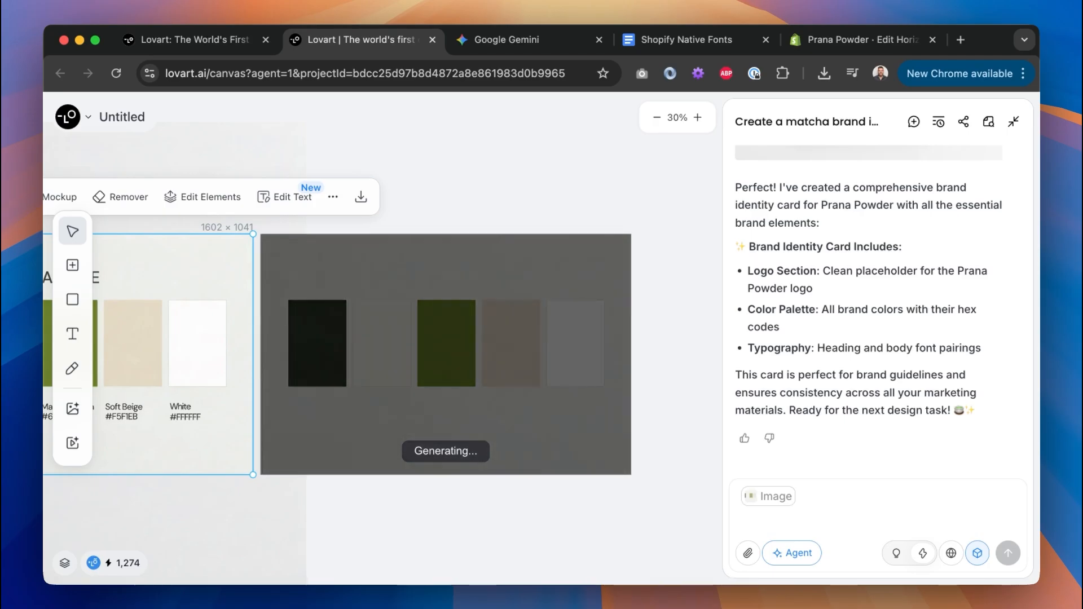
Select all five separated color swatches and move them onto the blank rectangle above the Typography heading.
click(316, 339)
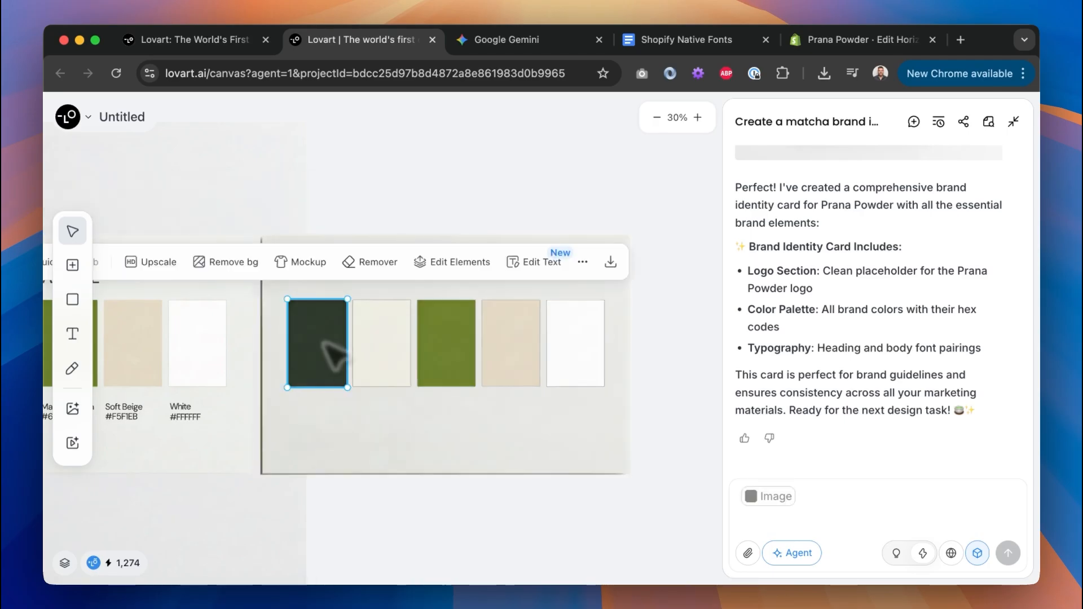
shift+click(377, 351)
shift+click(437, 351)
shift+click(513, 350)
click(573, 347)
shift+click(511, 347)
shift+click(446, 345)
shift+click(381, 344)
shift+click(316, 338)
drag(394, 347, 412, 608)
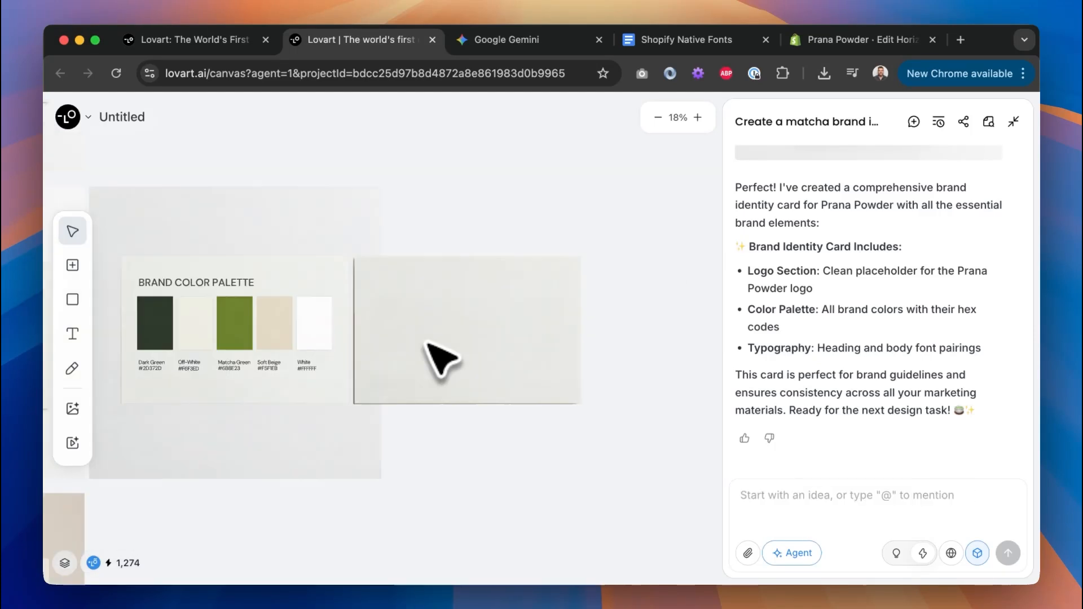
scroll(442, 362, down, 10)
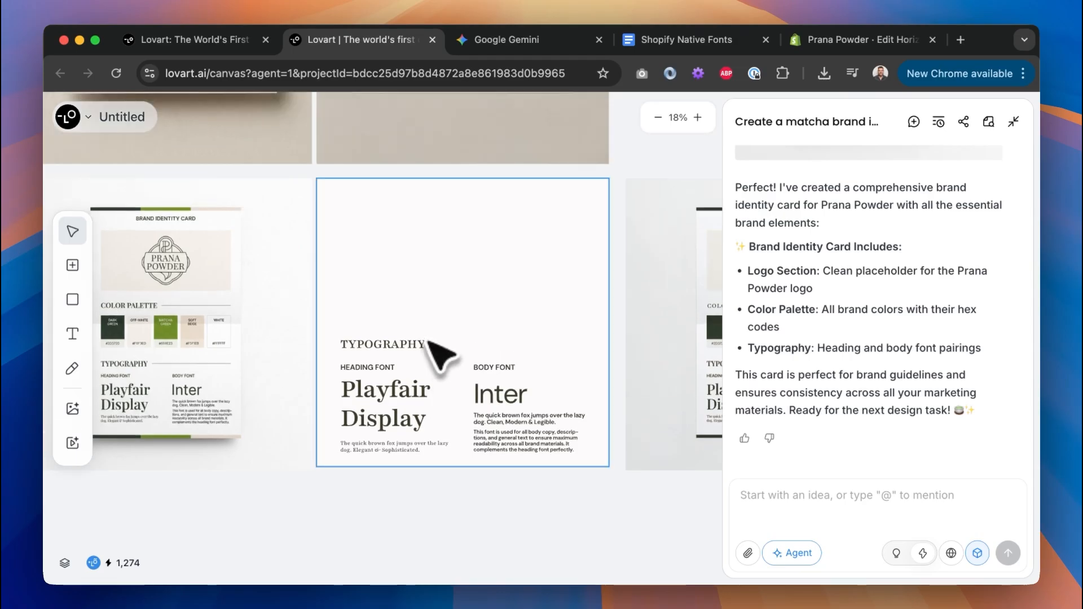
click(430, 339)
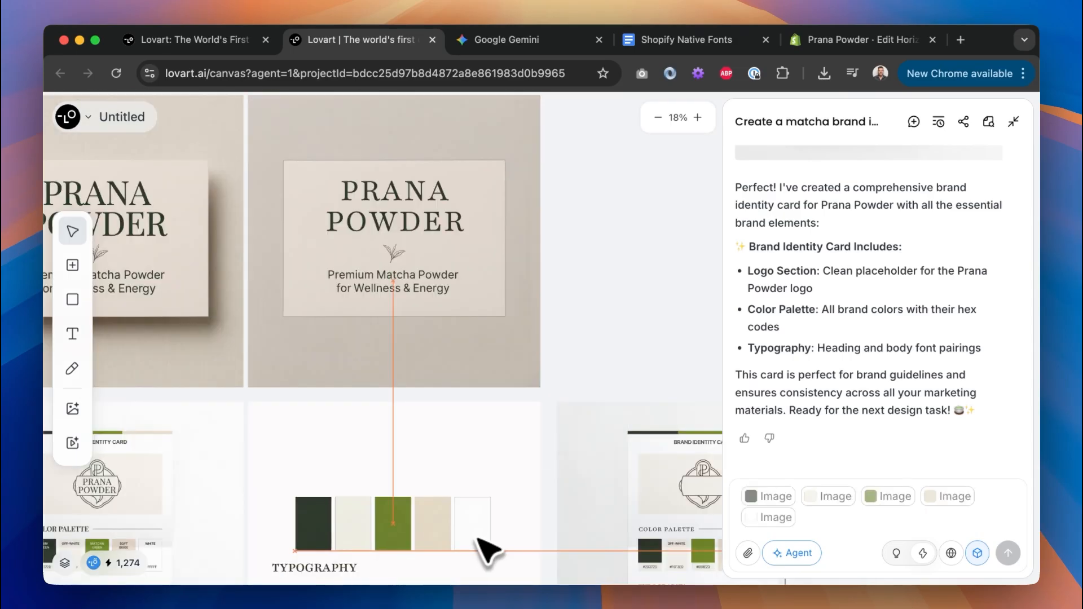
drag(480, 536, 480, 536)
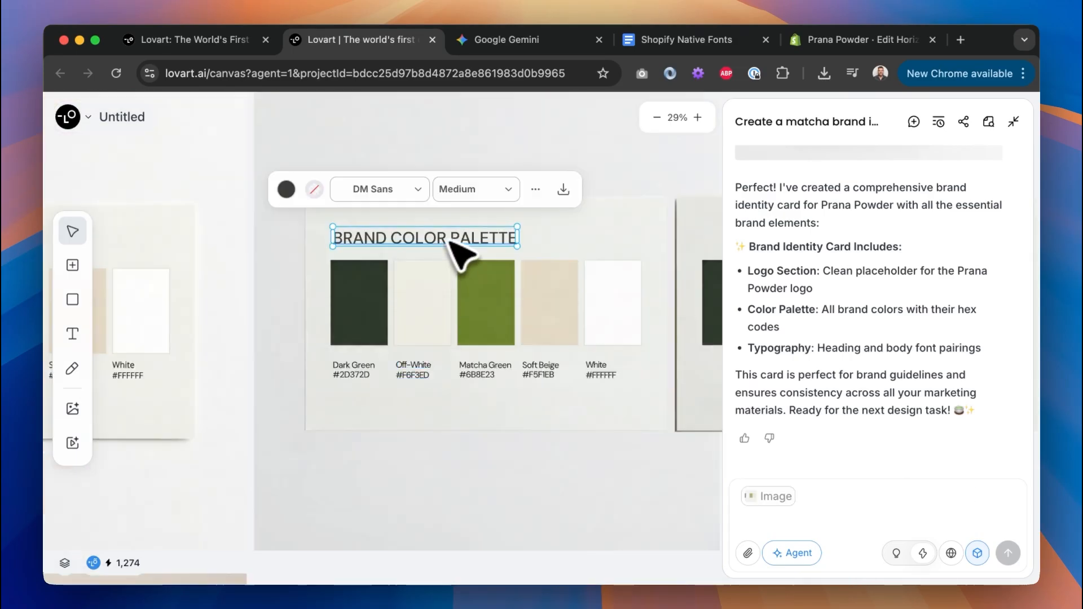
Move the BRAND COLOR PALETTE heading and the five color labels onto the rectangle, with the heading centered above the swatches.
shift+click(361, 371)
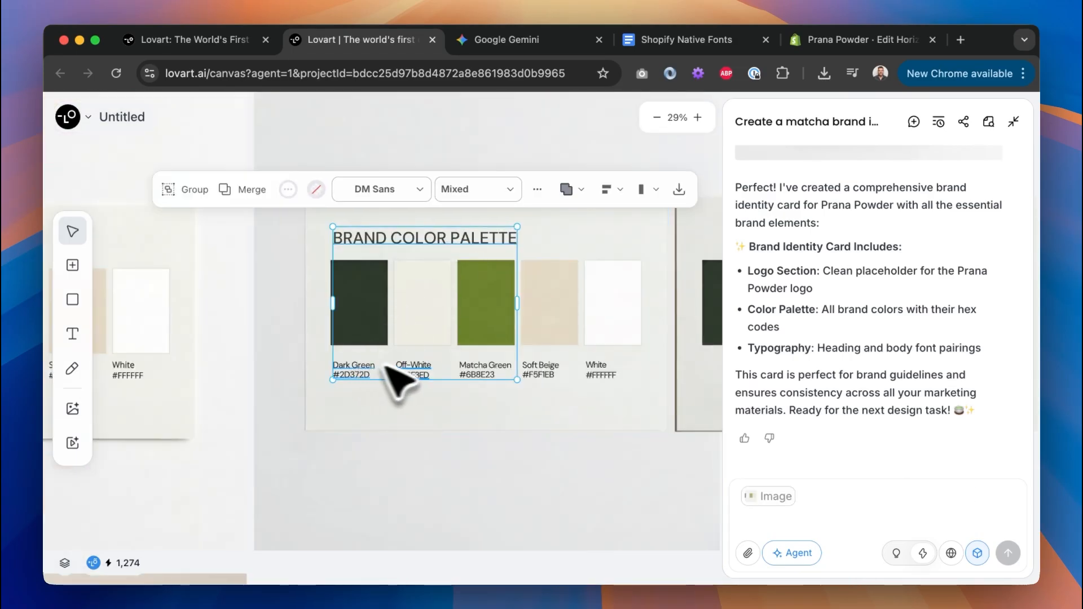
shift+click(601, 373)
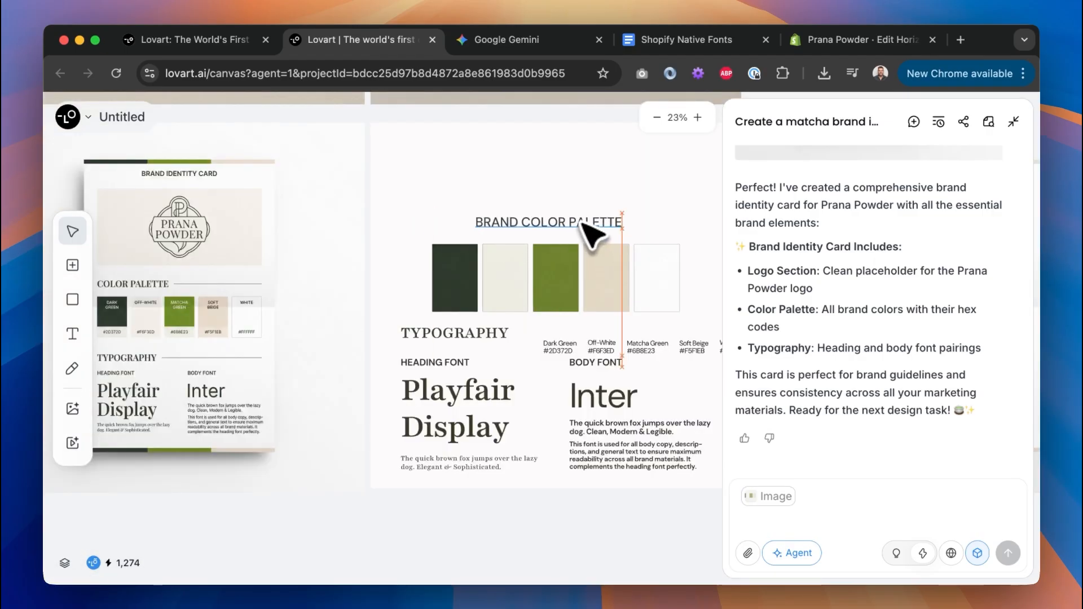
click(592, 226)
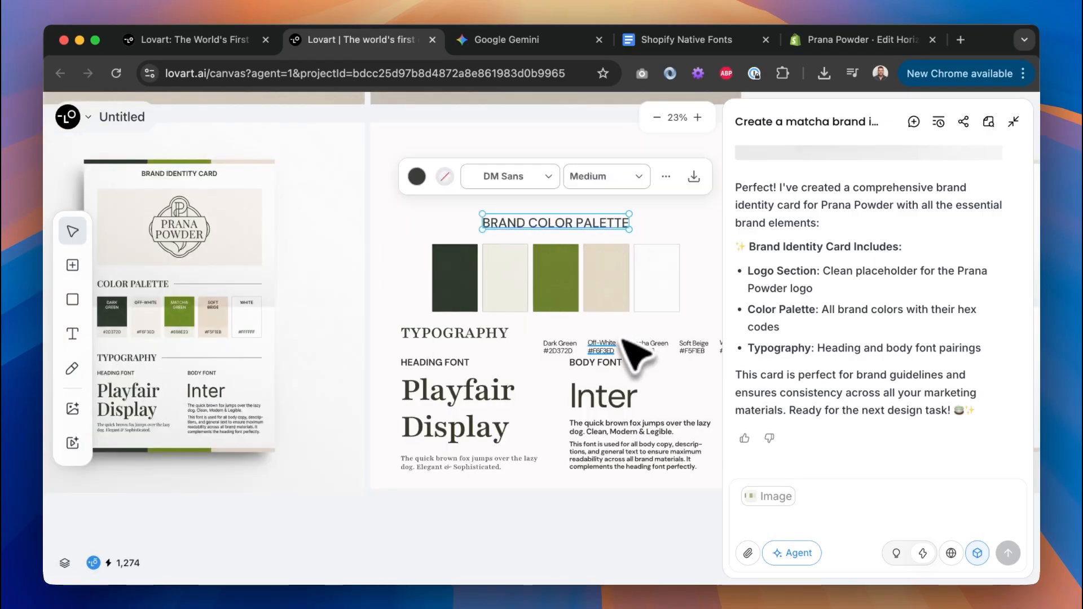
Select the five color name and hex code labels together and move them beneath the swatches.
click(561, 344)
shift+click(596, 346)
shift+click(633, 346)
scroll(634, 346, right, 2)
shift+click(601, 364)
shift+click(626, 364)
drag(626, 367, 521, 336)
Raise the palette heading and swatches slightly and space the color labels so each sits under its own swatch.
click(604, 342)
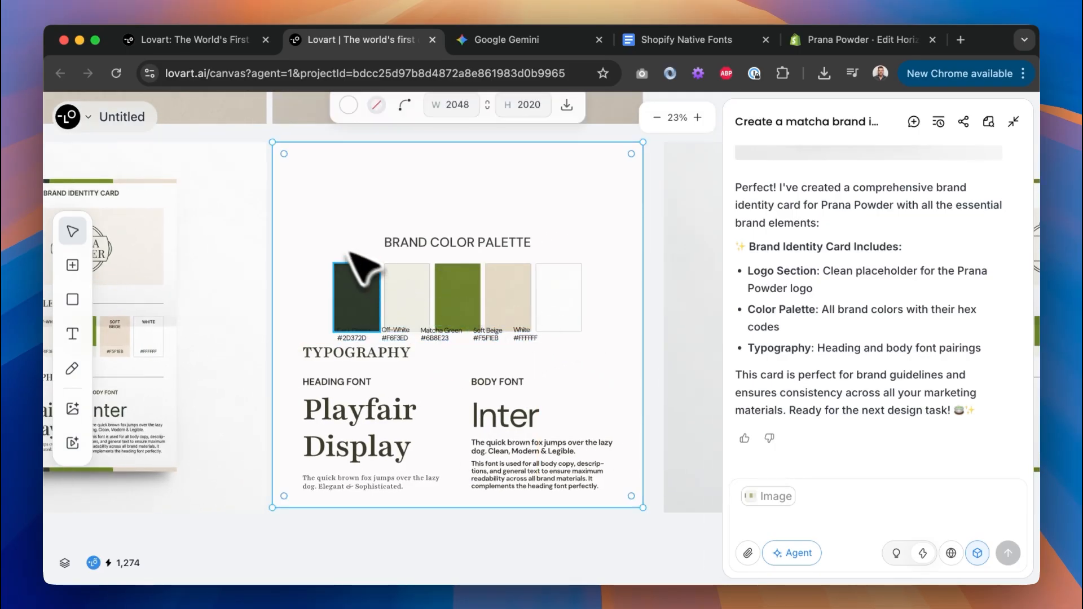
click(439, 236)
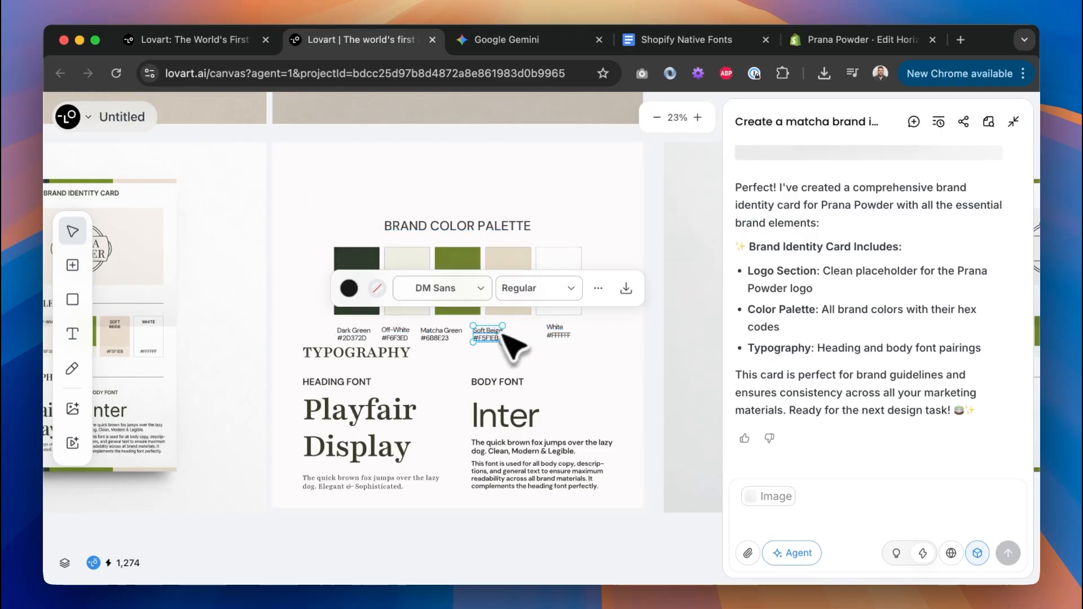
drag(498, 336, 513, 331)
drag(444, 334, 460, 329)
click(621, 270)
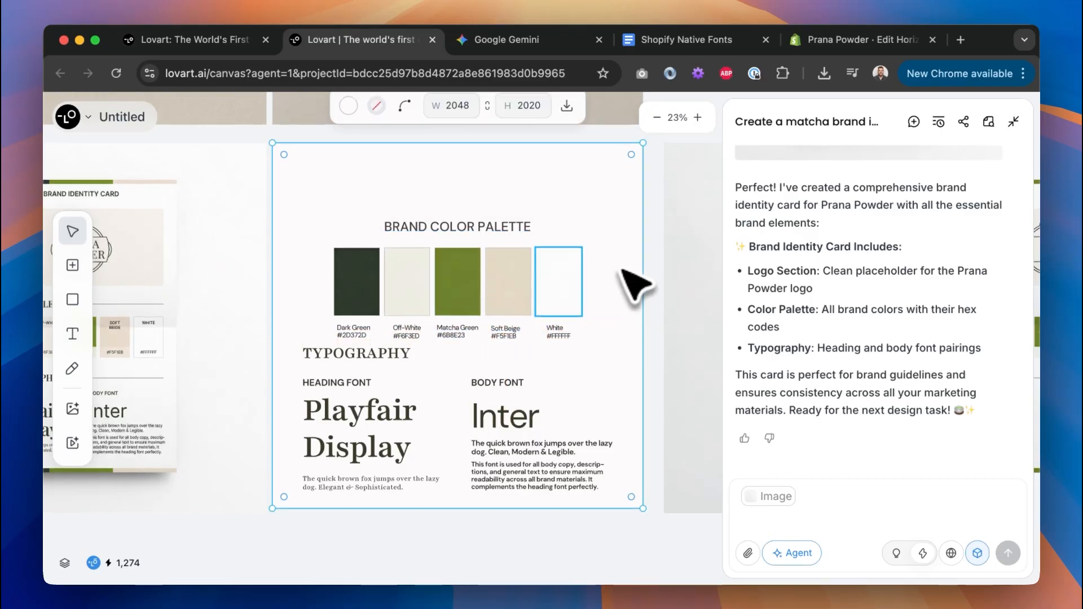
Look through the canvas for the Prana Powder Refined Logo and return to the card being assembled.
scroll(621, 271, up, 1)
scroll(621, 271, down, 3)
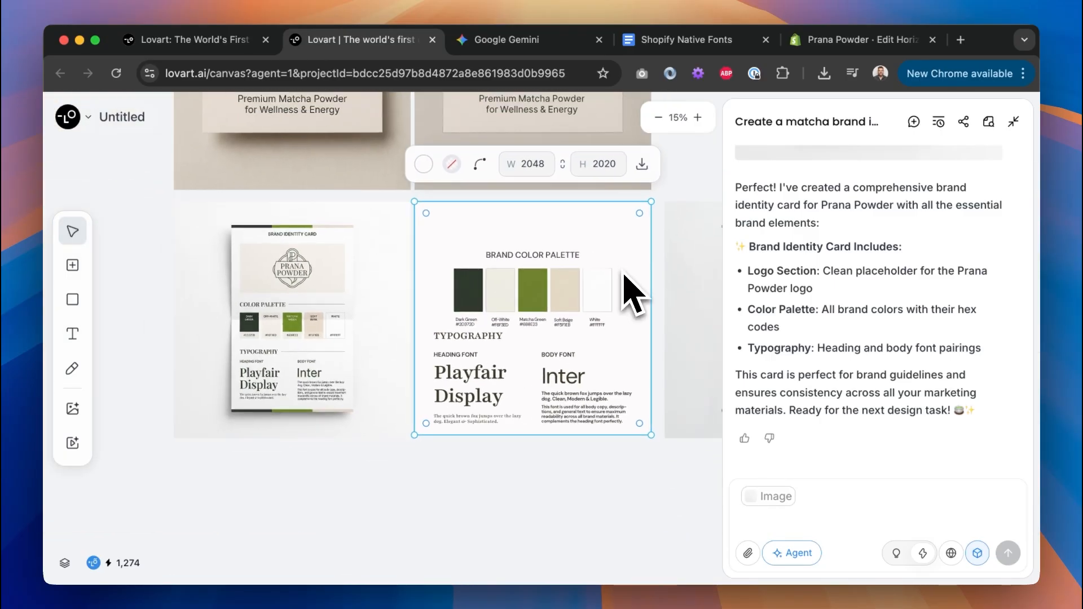
scroll(621, 271, left, 8)
scroll(621, 270, up, 15)
scroll(508, 390, down, 10)
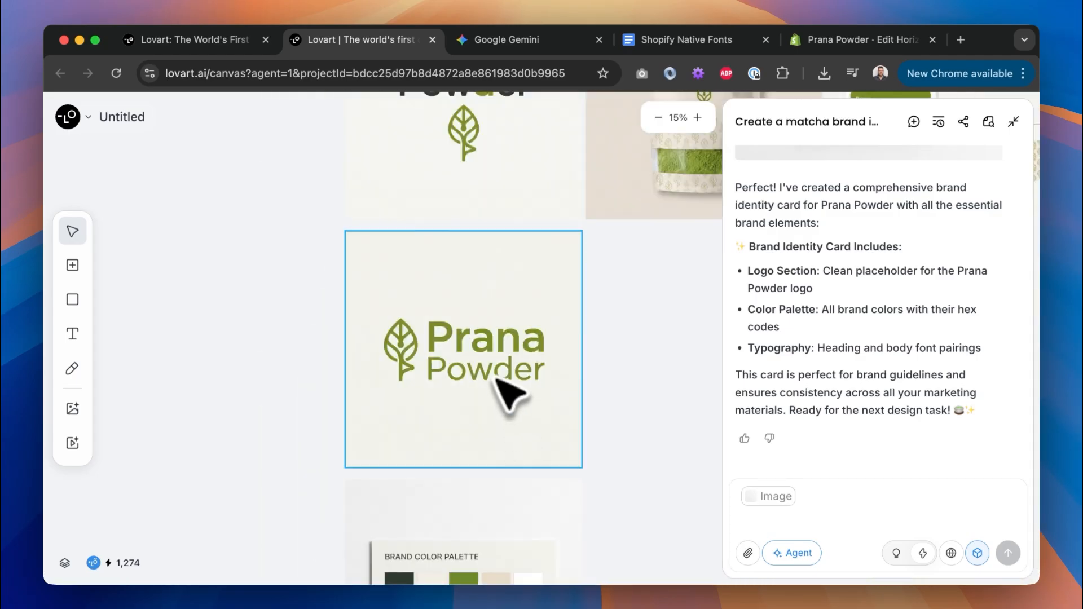
scroll(496, 378, up, 6)
click(389, 409)
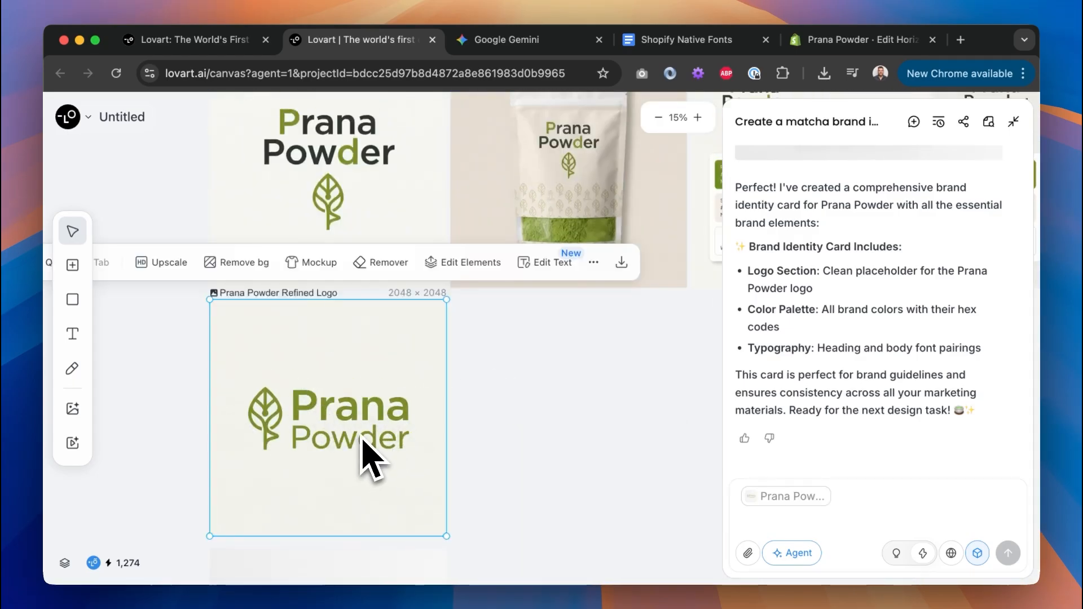
scroll(508, 443, down, 5)
scroll(508, 442, right, 5)
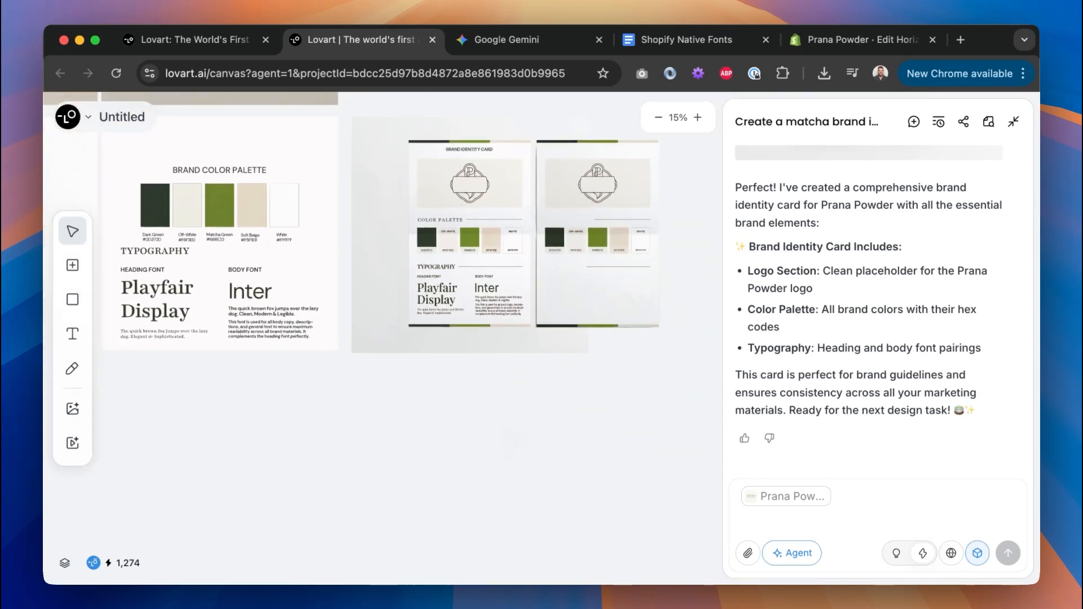
scroll(513, 438, left, 3)
click(438, 456)
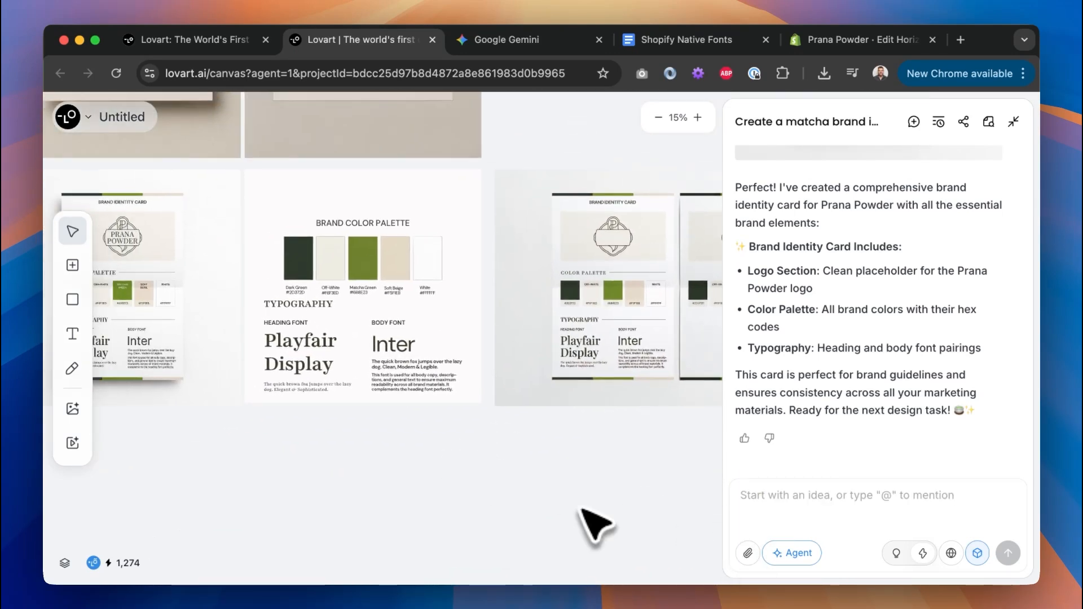
Bring the transparent-background Prana Powder logo file onto the card's upper area and lengthen the rectangle downward to a height of 2283.
key(super+Tab)
drag(550, 227, 373, 206)
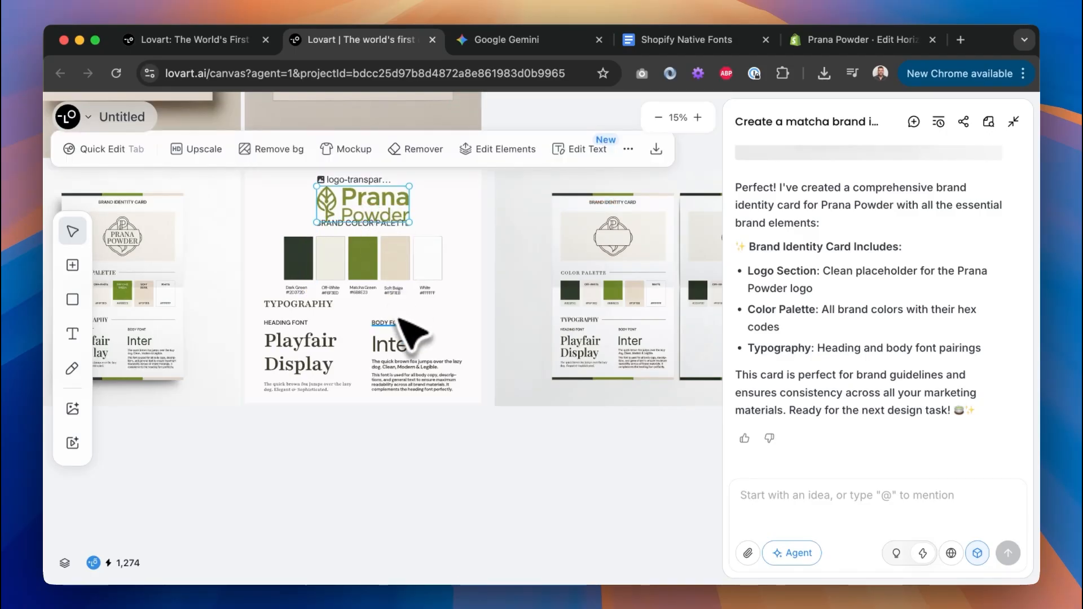
click(366, 379)
drag(353, 407, 358, 434)
Select the Typography heading with all its font labels and sample texts and move them lower on the card.
click(294, 304)
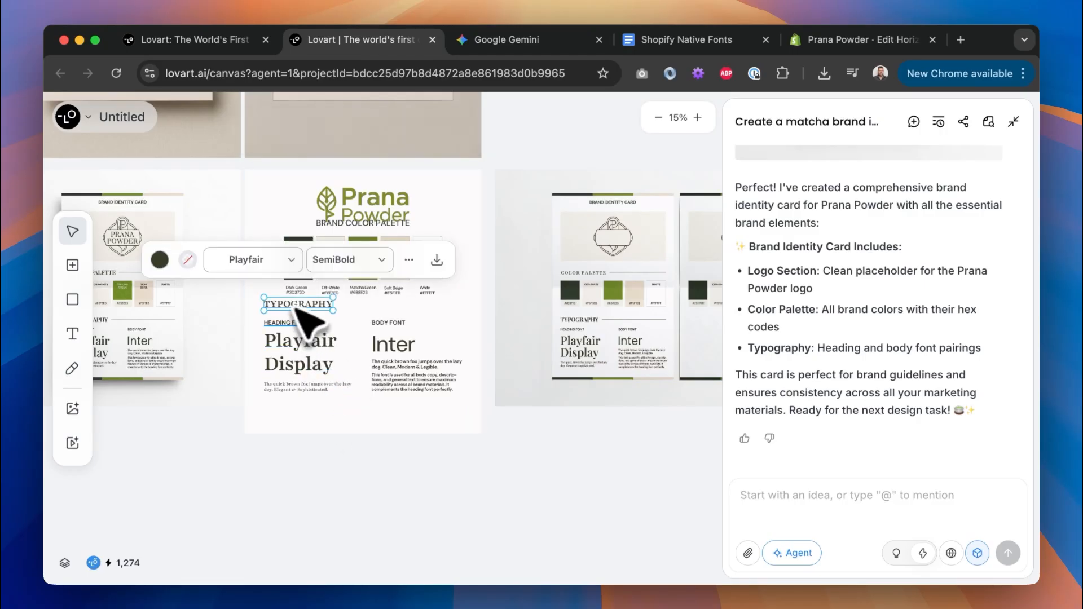
shift+click(288, 323)
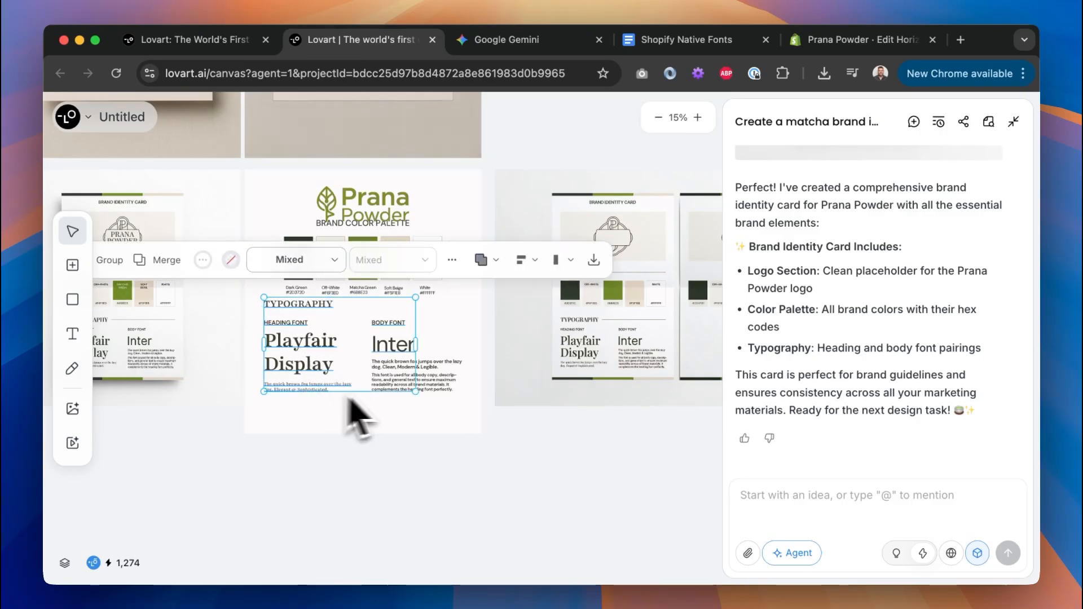
shift+click(398, 383)
drag(398, 370, 399, 389)
Select the Brand Color Palette heading, swatches and color labels and move them down clear of the logo.
click(430, 248)
shift+click(539, 322)
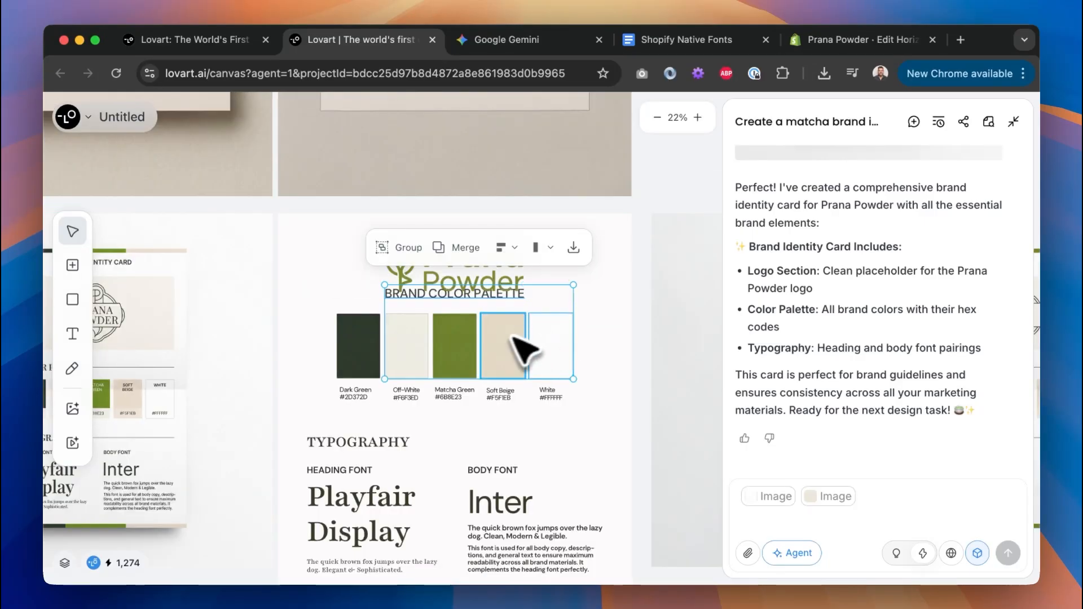
shift+click(401, 340)
shift+click(367, 342)
shift+click(358, 396)
drag(547, 354, 548, 371)
click(639, 339)
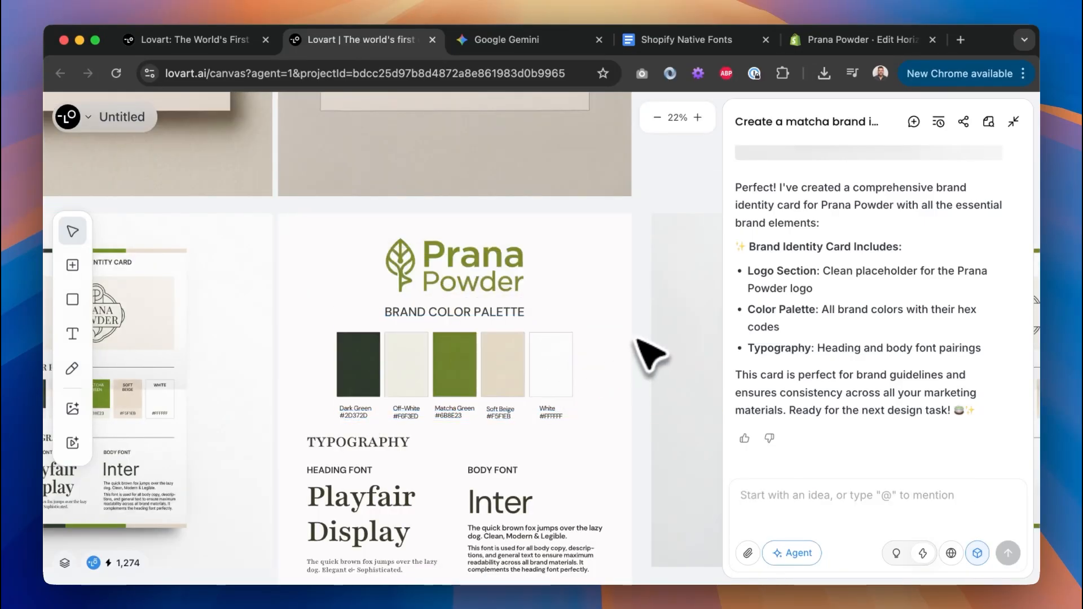
scroll(641, 342, down, 1)
scroll(643, 359, down, 2)
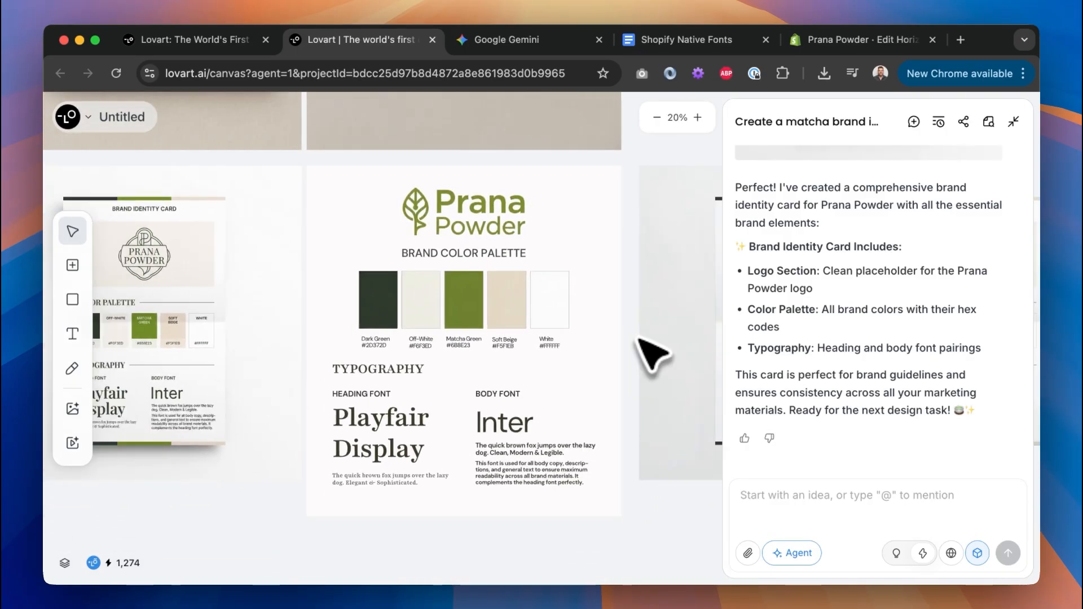
click(484, 214)
drag(486, 223, 440, 215)
click(522, 236)
key(super+z)
key(super+z)
Nudge the Prana Powder logo slightly left above the Brand Color Palette heading and deselect it.
click(448, 218)
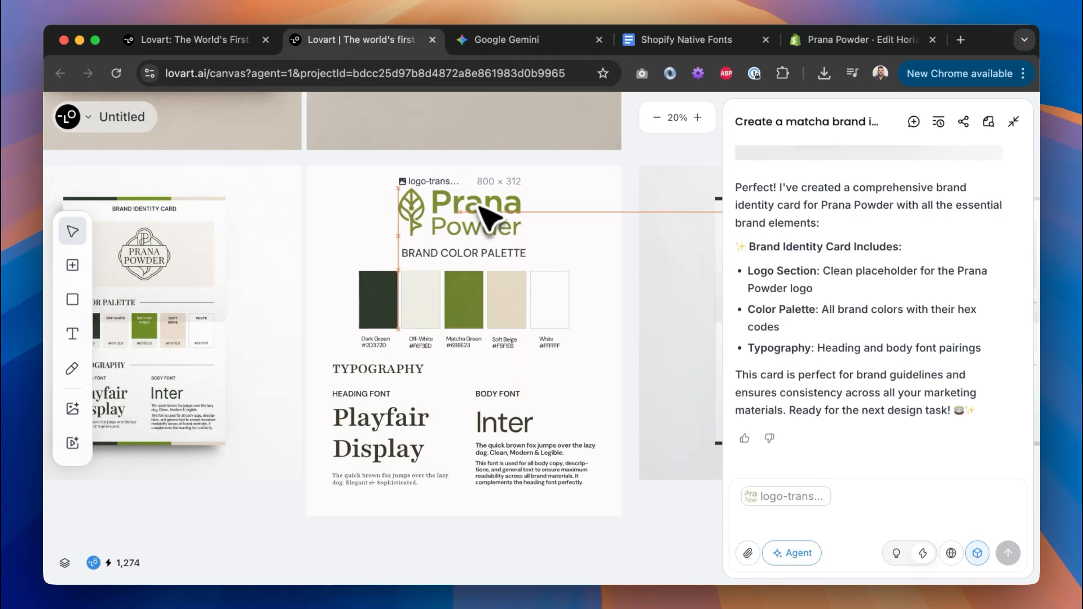
drag(478, 208, 478, 204)
click(616, 226)
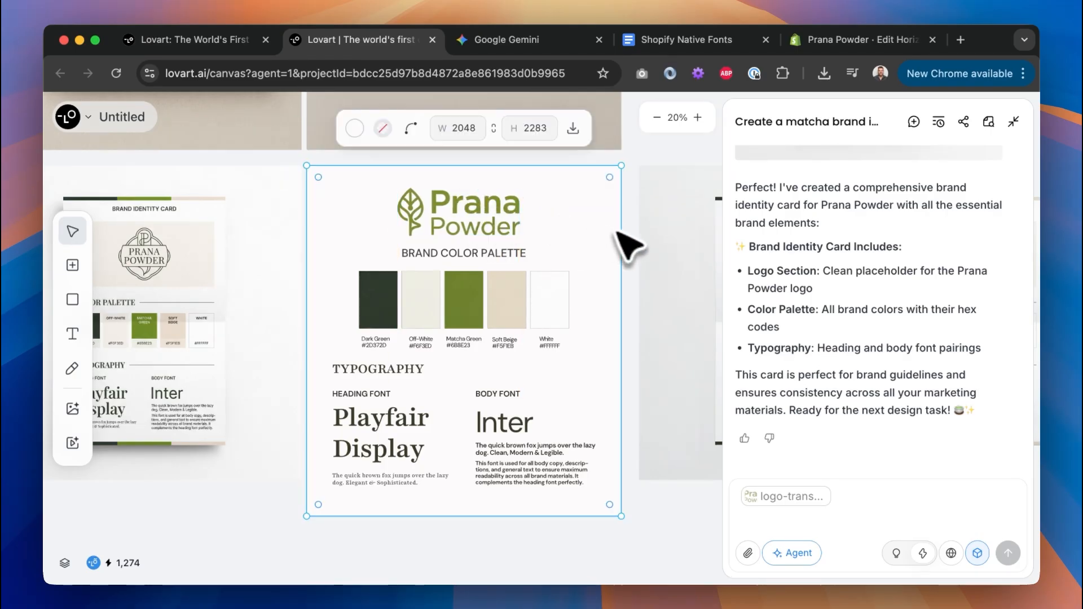
click(644, 248)
scroll(634, 262, down, 2)
scroll(634, 263, down, 1)
Try to merge the card's rectangle, logo, palette and typography elements into a single image.
click(632, 208)
click(602, 191)
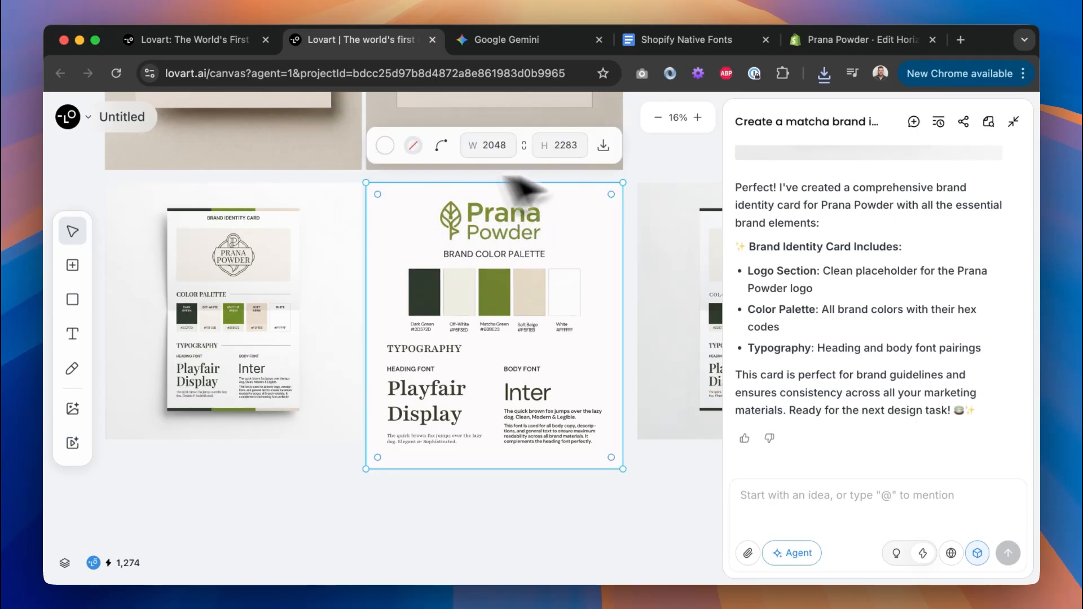
drag(630, 175, 384, 455)
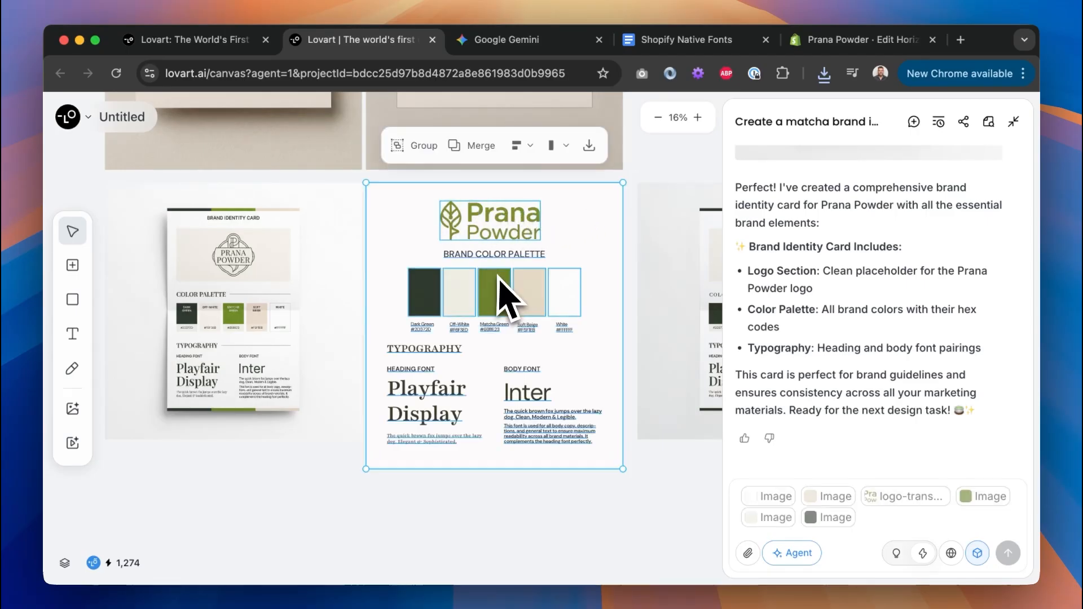
click(481, 145)
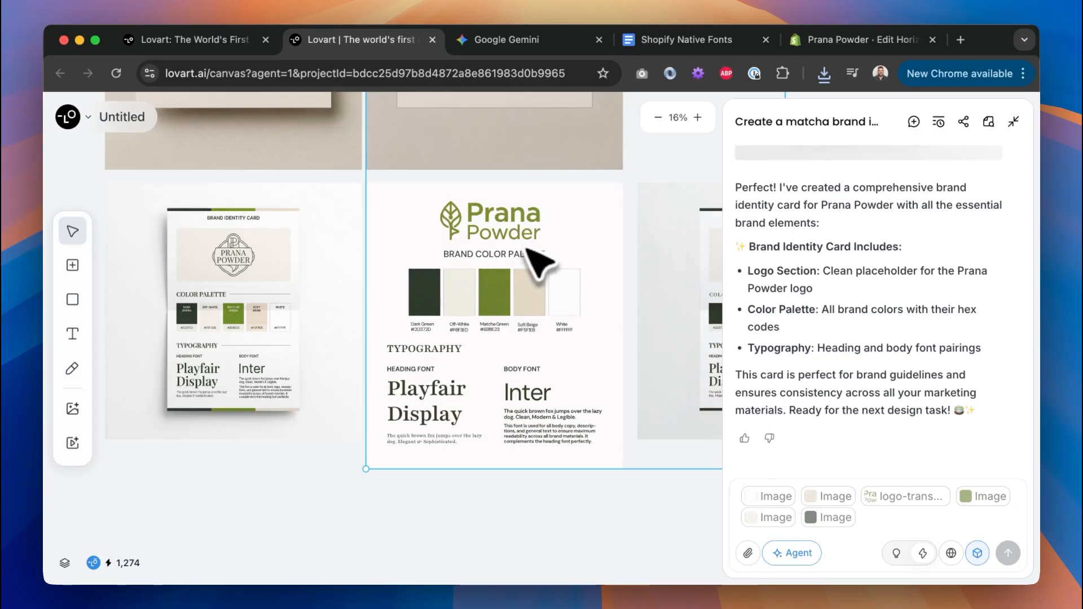
scroll(587, 268, up, 2)
drag(618, 293, 699, 323)
key(super+z)
scroll(633, 309, down, 5)
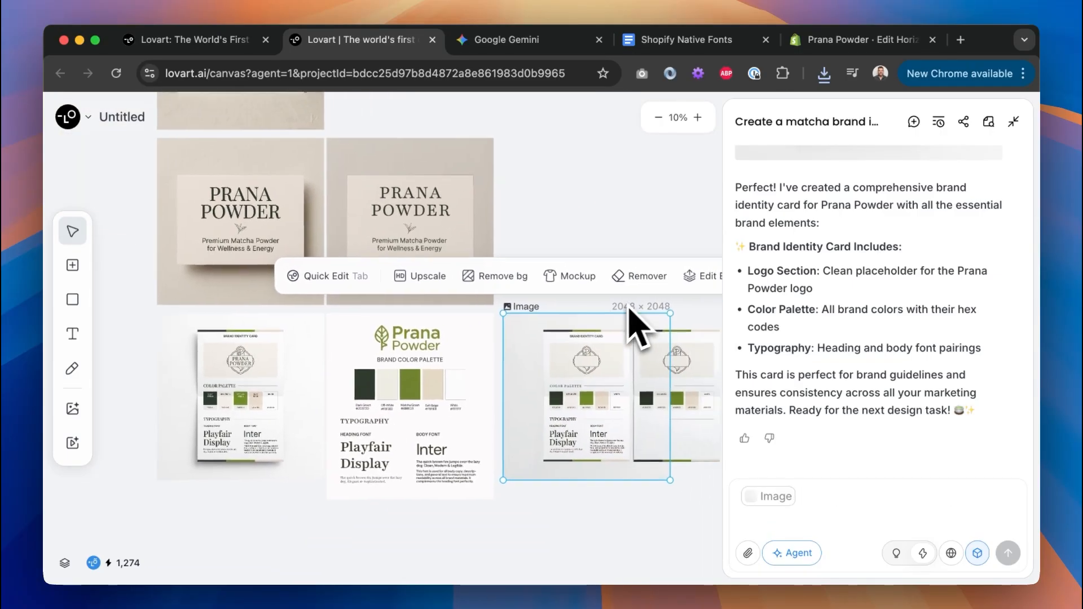
Move the neighboring images away from the assembled card so it stands alone on the canvas.
click(299, 378)
drag(299, 379, 159, 392)
scroll(536, 316, up, 2)
drag(540, 205, 527, 249)
drag(248, 316, 131, 280)
scroll(492, 382, down, 4)
Group all elements of the assembled card and export the group as Brand Identity Summary.png in the Prana Powder brand identity folder.
drag(309, 161, 580, 387)
click(372, 144)
click(509, 142)
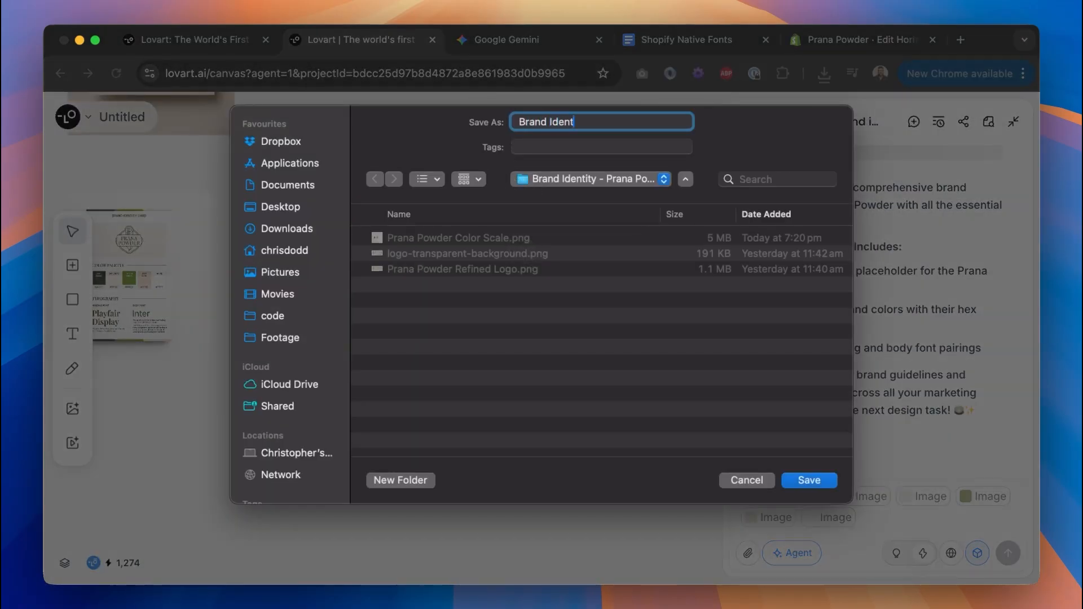
key(Return)
Switch to Finder and preview the exported Brand Identity Summary.png.
key(super+Tab)
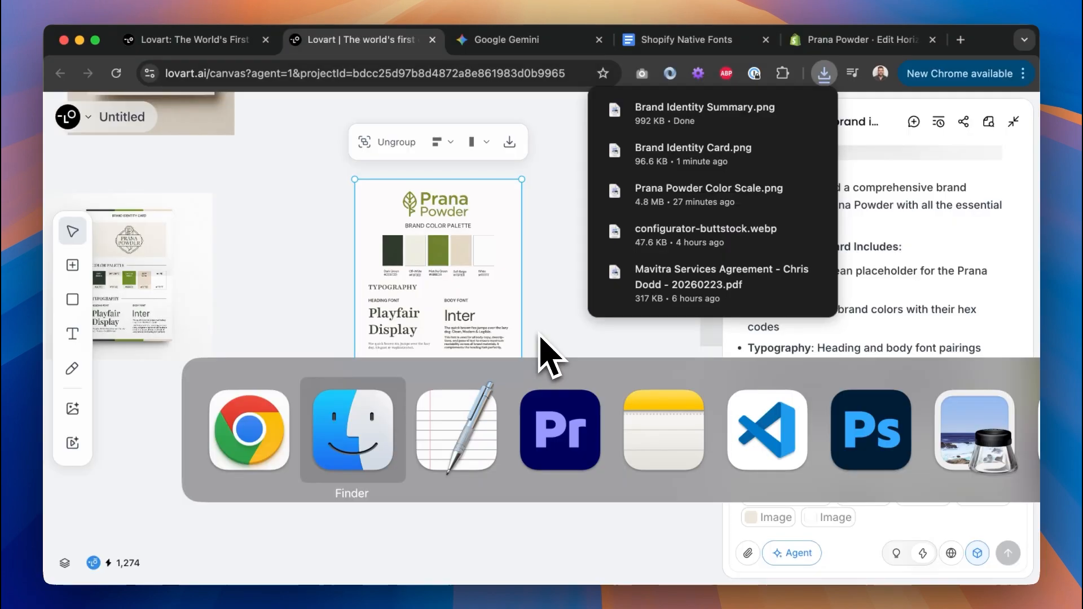
click(630, 232)
key(space)
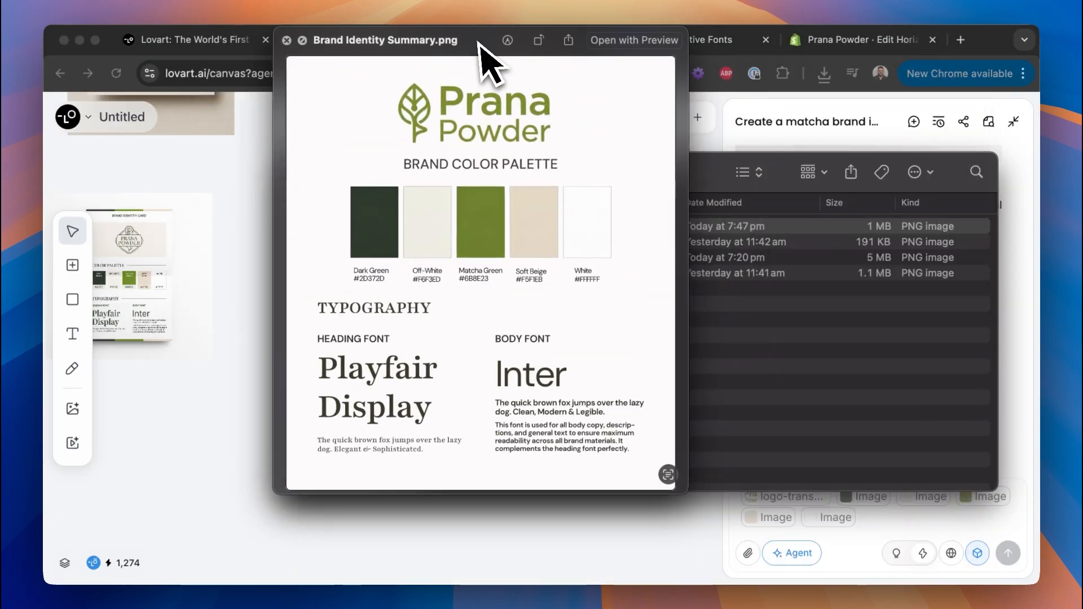
Return to the Lovart canvas and prompt for a product image of the main product, the packaged matcha powder.
drag(478, 43, 495, 74)
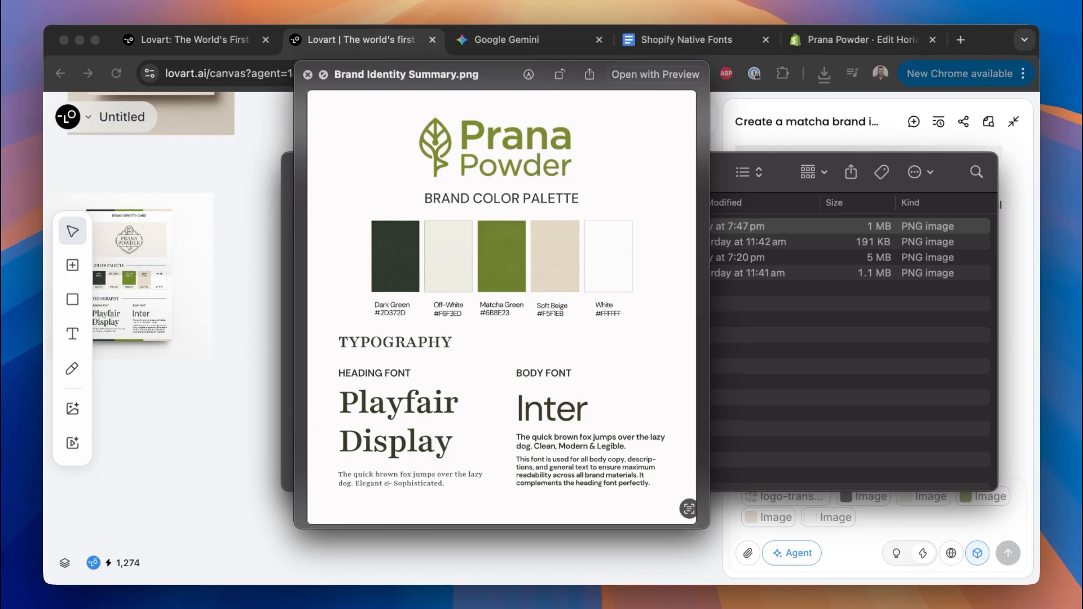
click(229, 362)
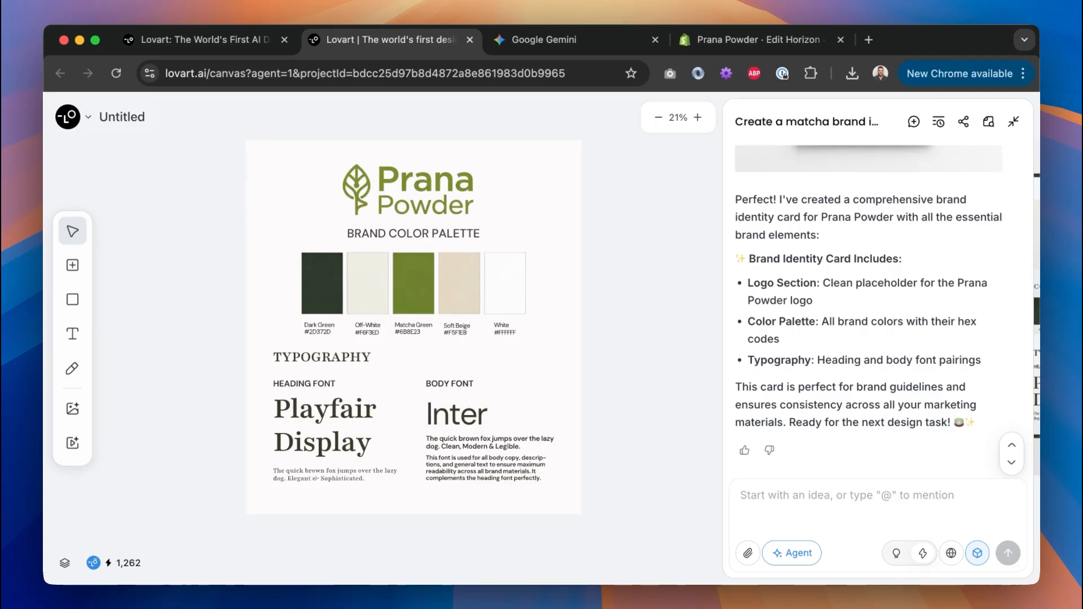
click(765, 498)
text(G)
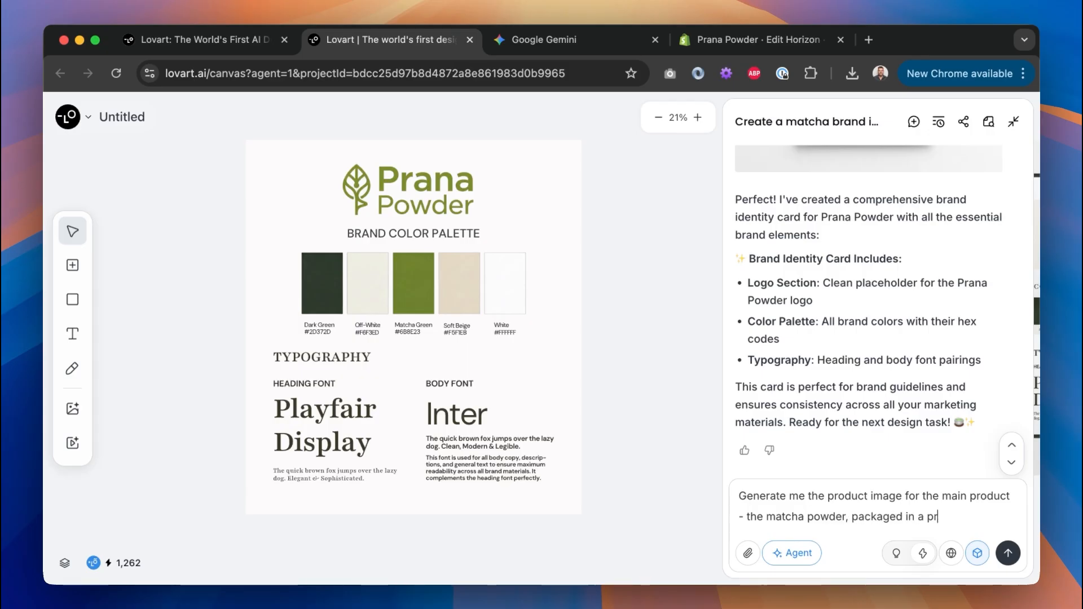
key(Return)
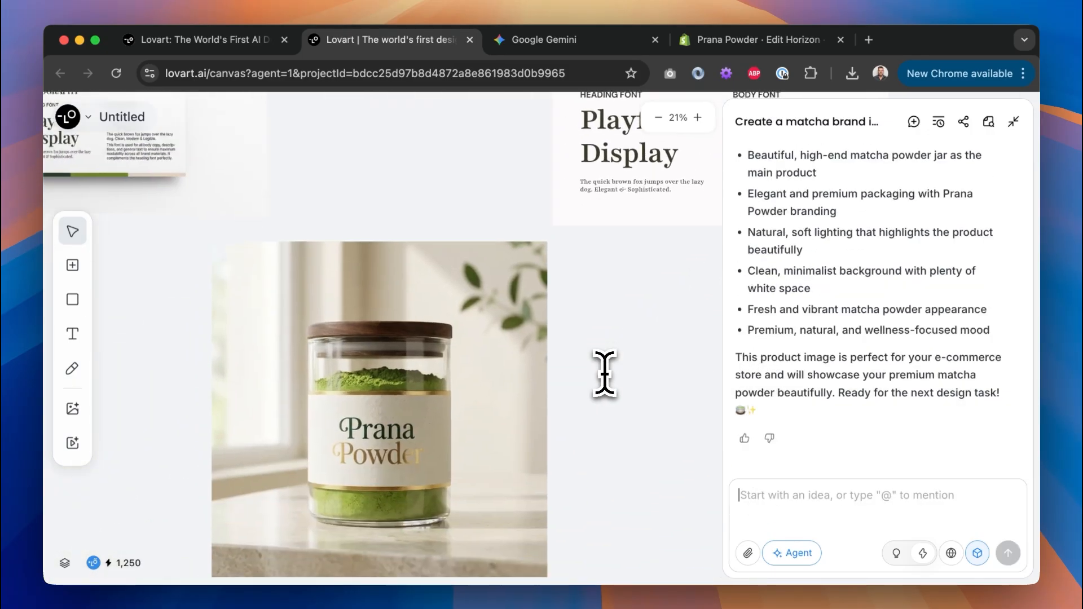
scroll(381, 334, down, 1)
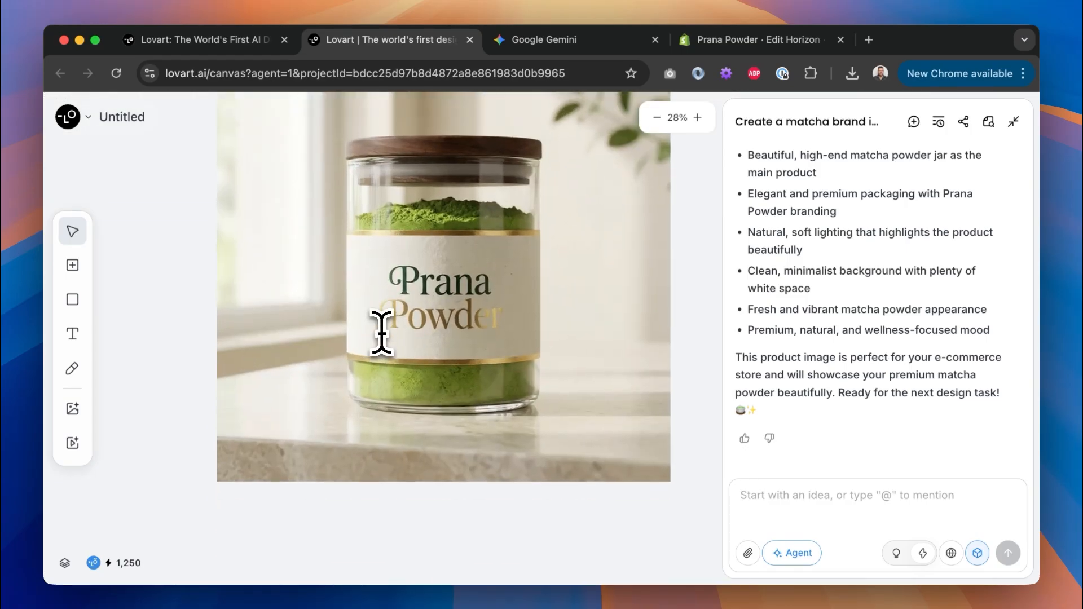
scroll(446, 300, down, 2)
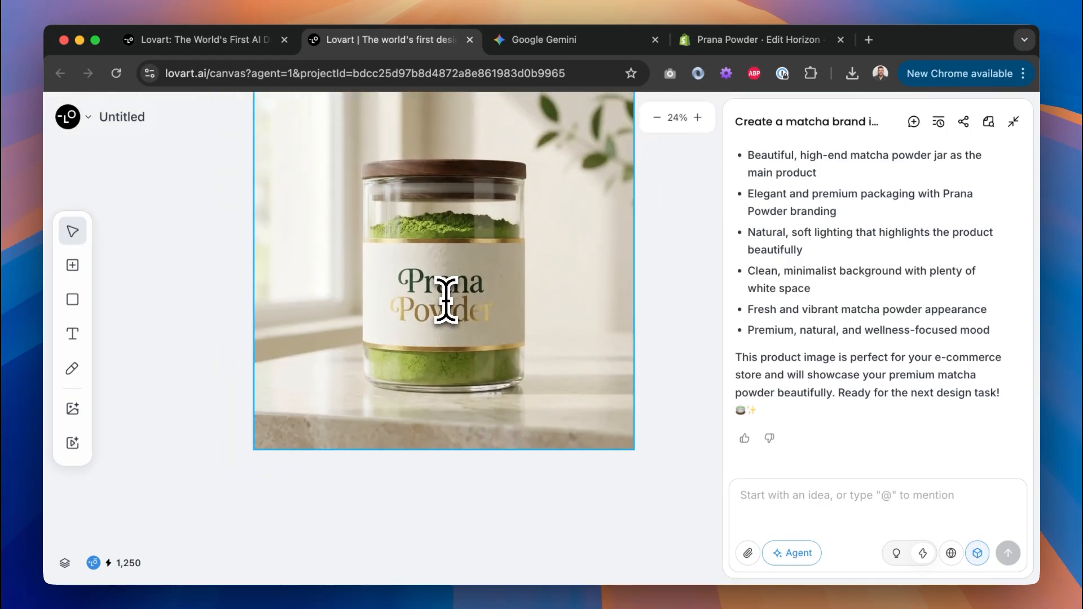
Attach the green Prana Powder logo image with the leaf symbol to the chat prompt as a reference.
click(742, 492)
scroll(550, 353, up, 2)
scroll(550, 354, up, 10)
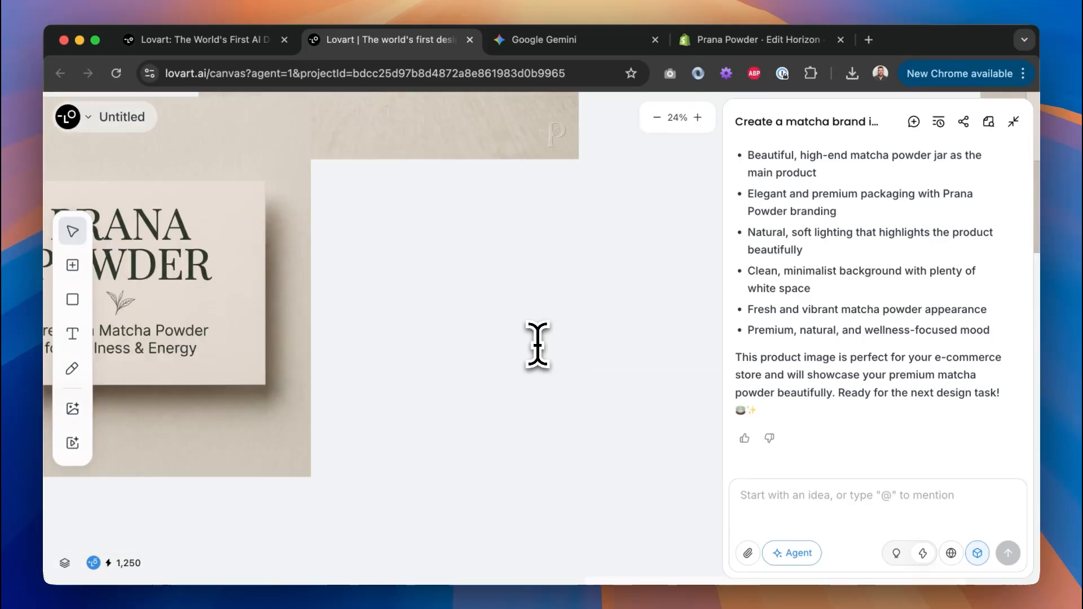
scroll(539, 346, down, 5)
scroll(539, 344, down, 2)
scroll(539, 344, up, 10)
scroll(550, 355, up, 3)
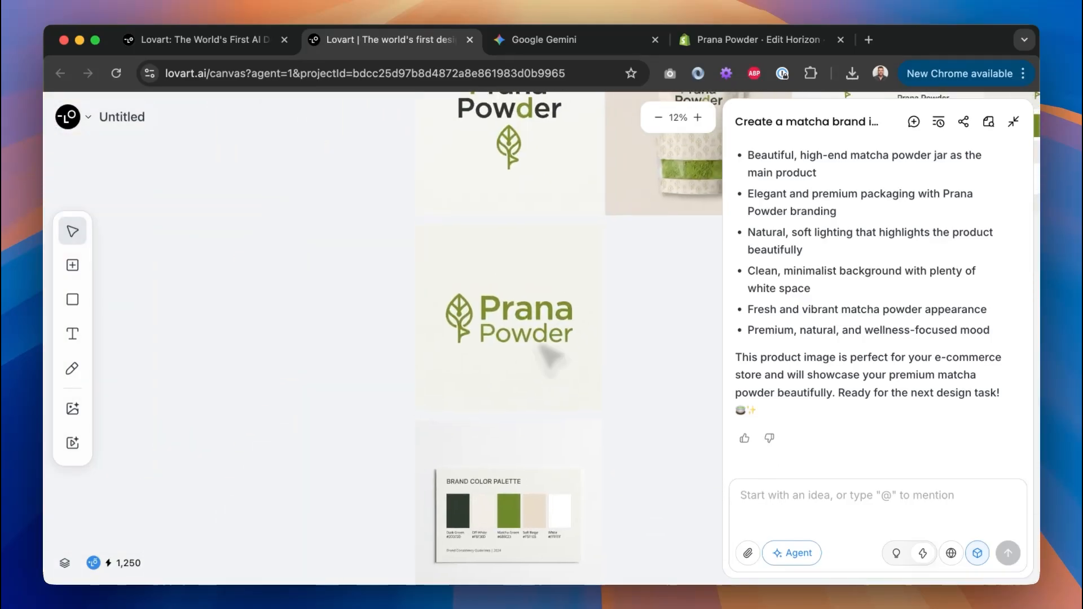
click(515, 322)
scroll(652, 409, up, 3)
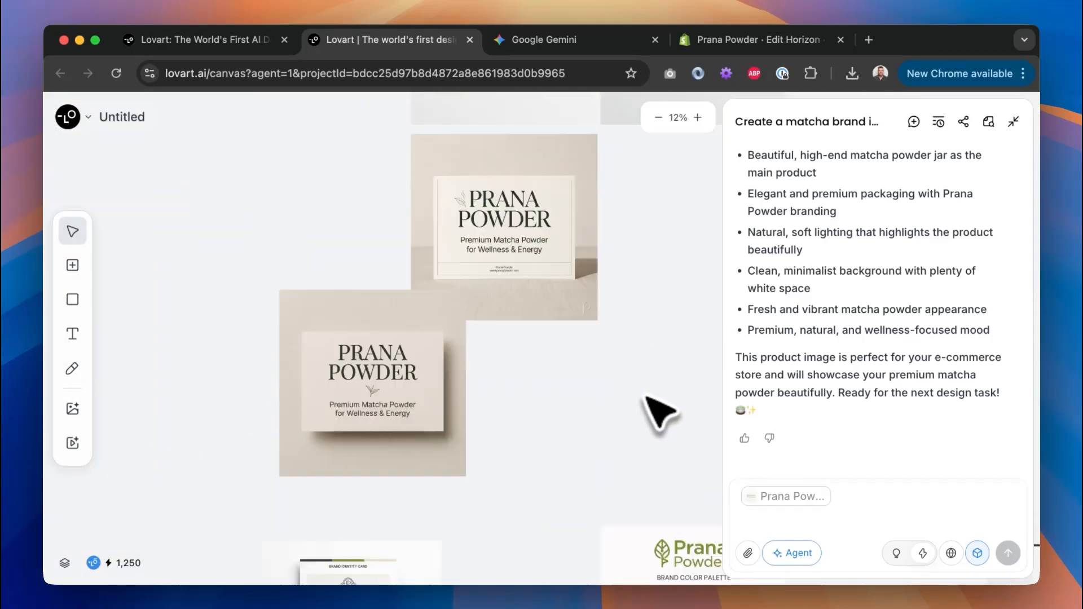
Ask for the product image to be regenerated so that it matches the already locked logo.
scroll(653, 411, down, 8)
scroll(657, 413, up, 3)
scroll(657, 414, left, 5)
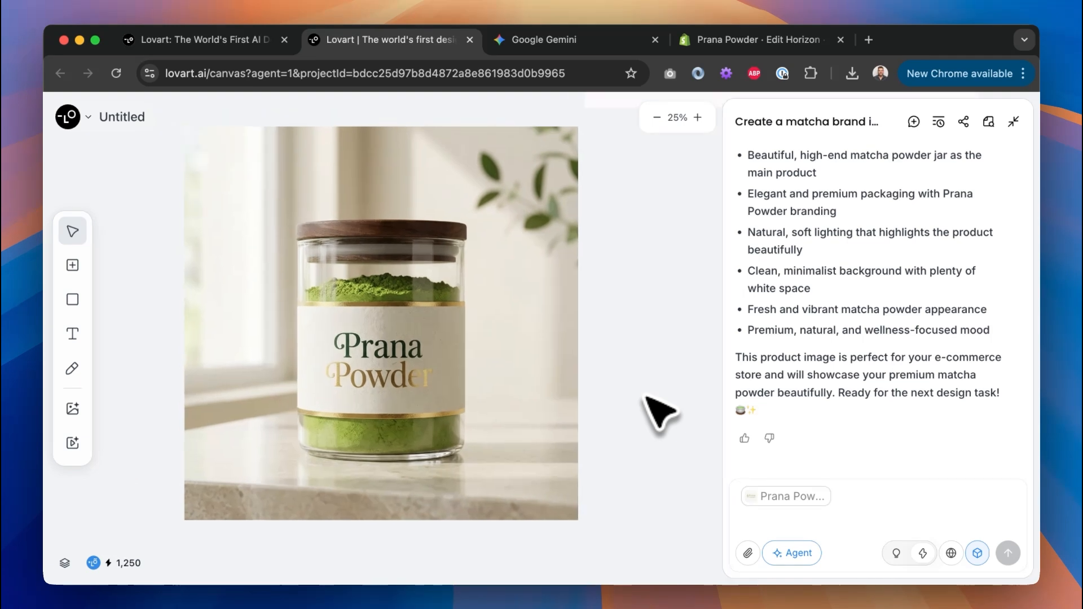
click(864, 510)
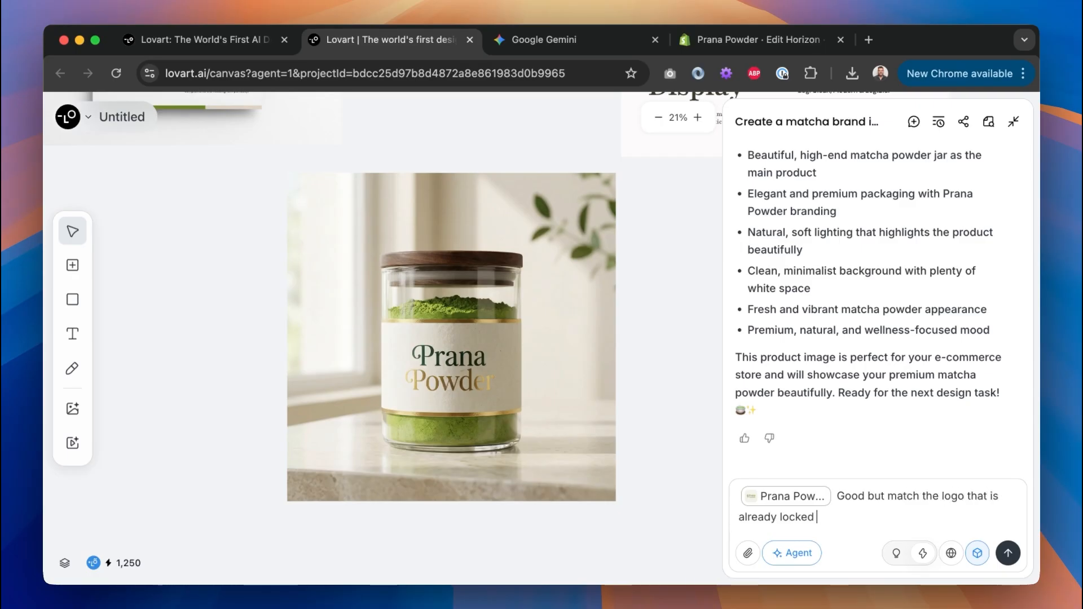
text(and)
key(Return)
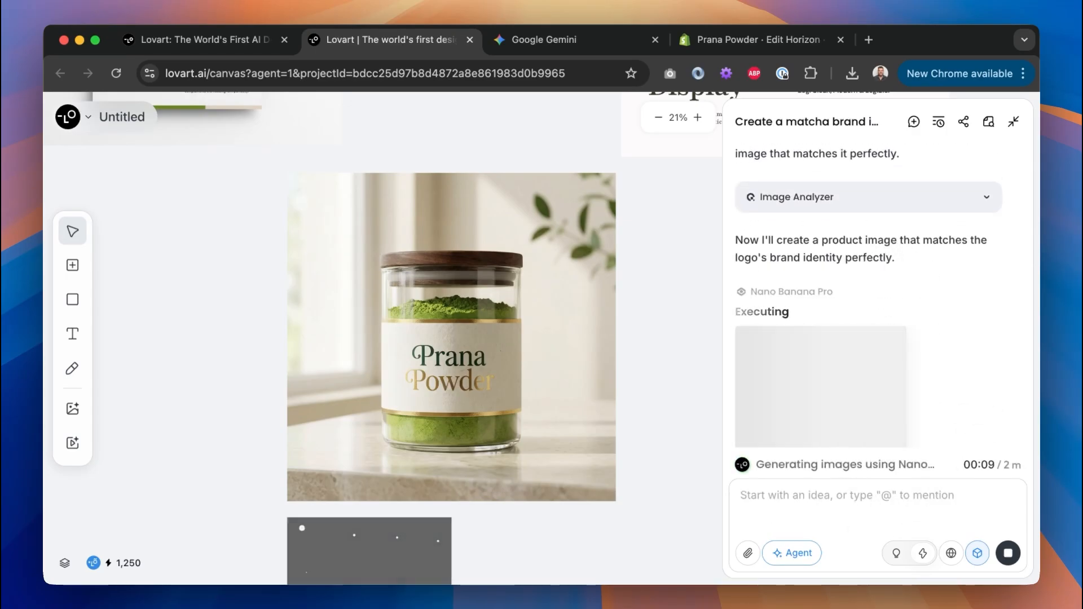
Write a retry prompt for the regenerated jar image requesting a white or off-white label behind the logo for contrast, using only the brand colours.
scroll(686, 353, down, 5)
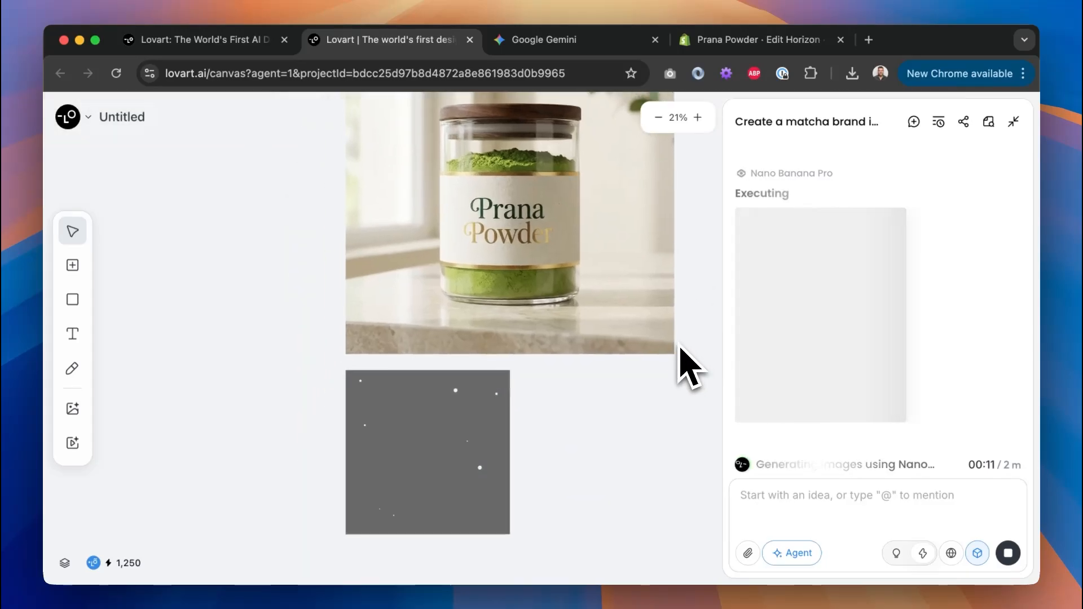
scroll(680, 349, up, 2)
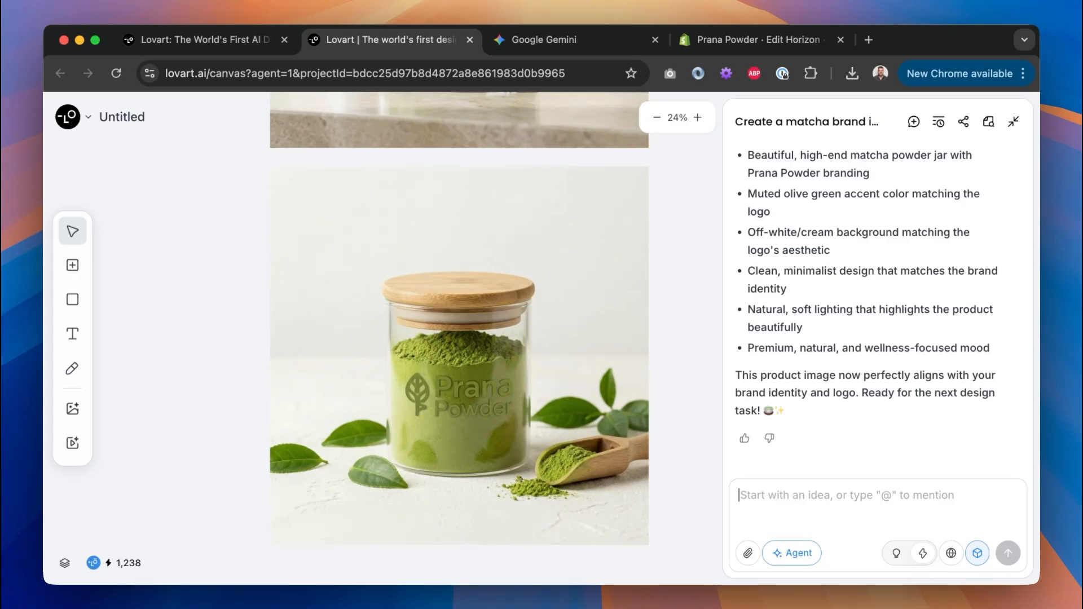
click(791, 515)
text(trya)
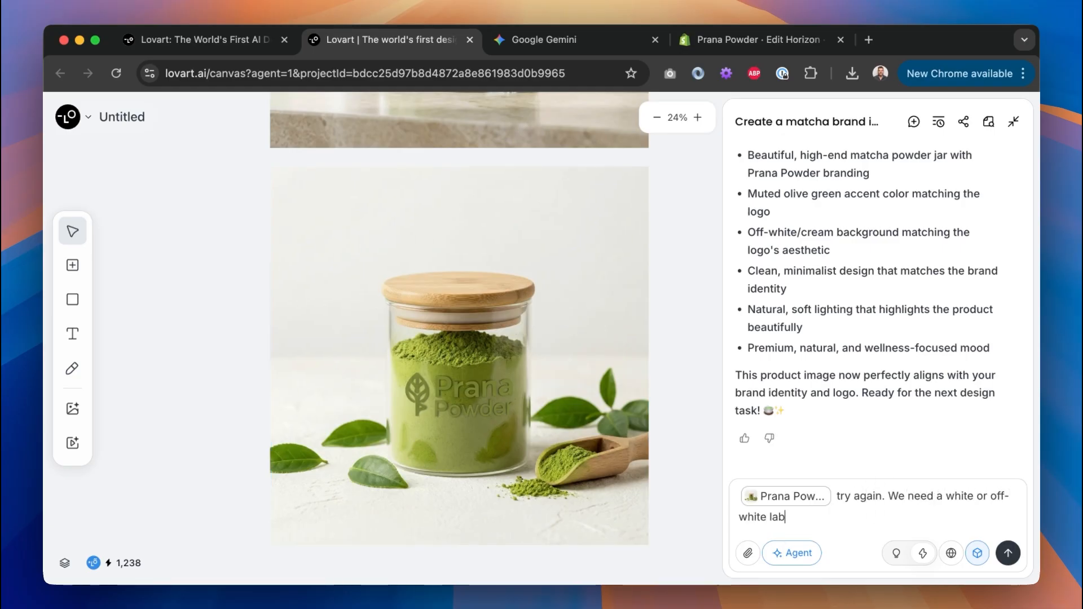
key(BackSpace)
key(BackSpace)
key(BackSpace)
text(go for contrast. Use only the)
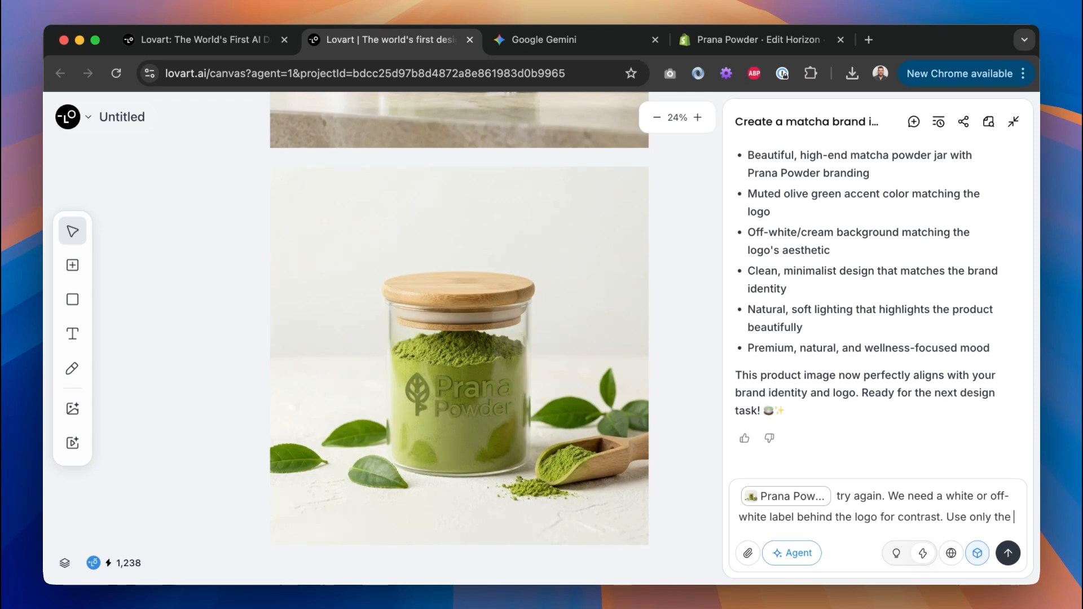
text(brand colours)
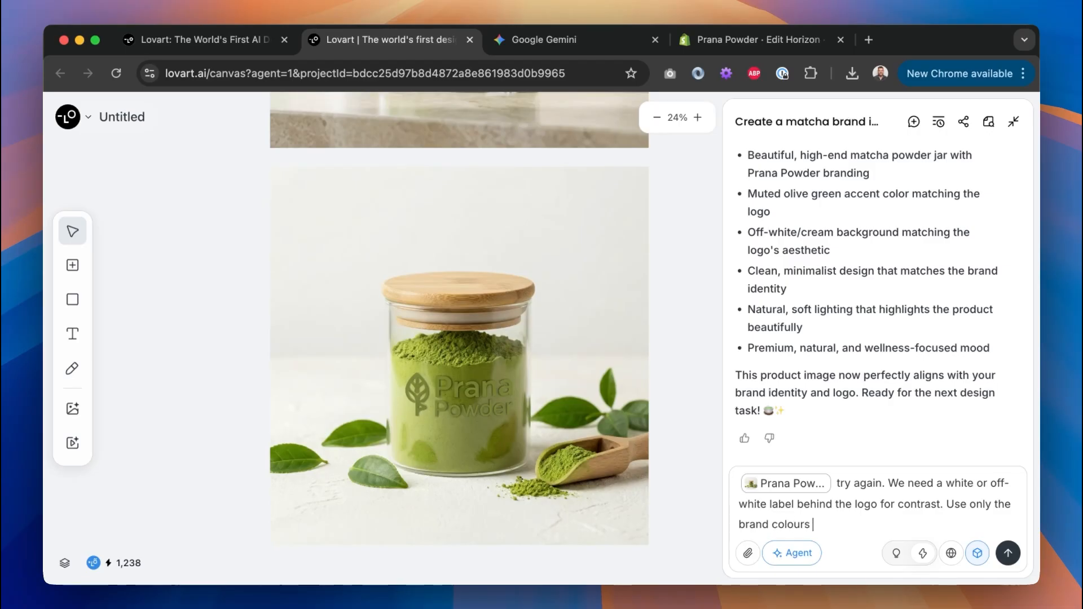
Copy the palette from the TextEdit note into the prompt (#2D372D, #F6F3ED, #6B8E23, #F5F1EB, #FFFFFF) and submit it.
key(super+Tab)
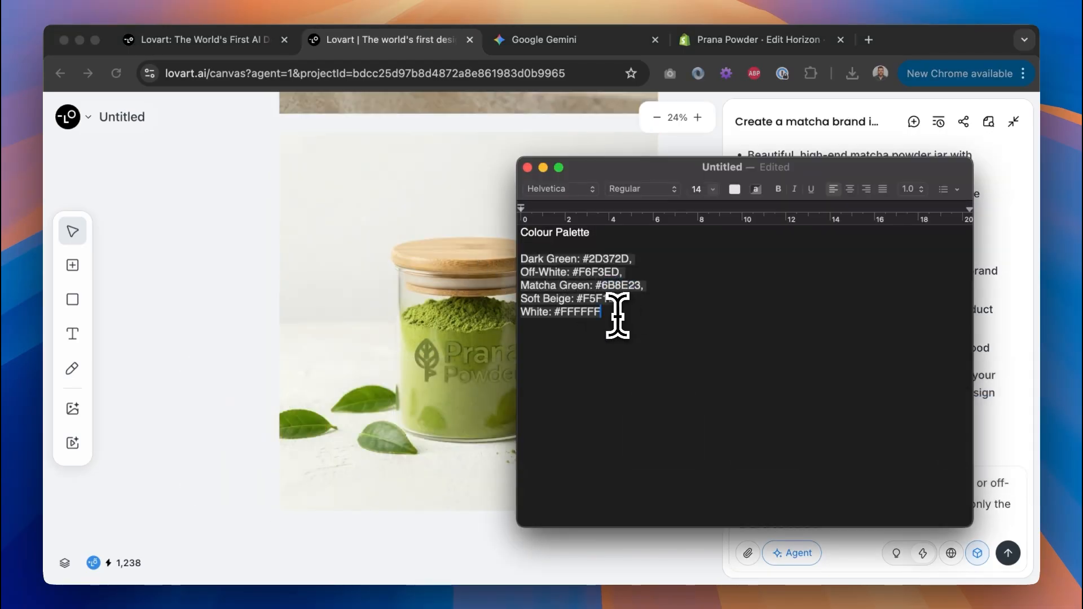
drag(616, 313, 511, 251)
key(super+Tab)
click(897, 531)
text(Dark Green: #2D3722, Off-White: #F8F6E0, Matcha Green: #6B8E23, Soft Beige: #F5F1EB, White: #FFFFFF)
key(Return)
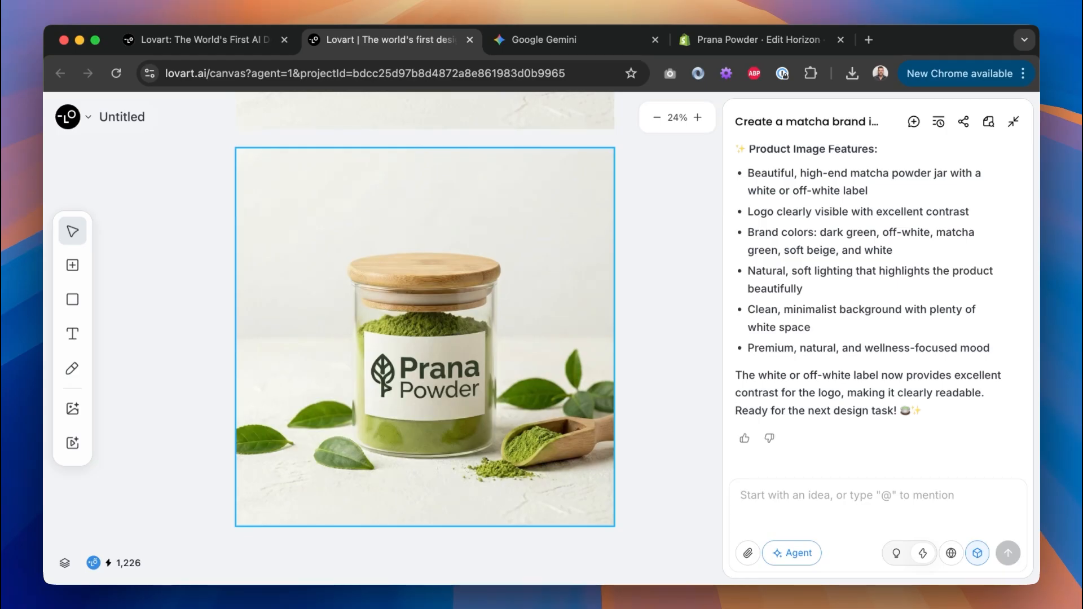
Attach the white-label jar image and prompt for a lifestyle banner image for the website's hero section using this product image.
click(421, 386)
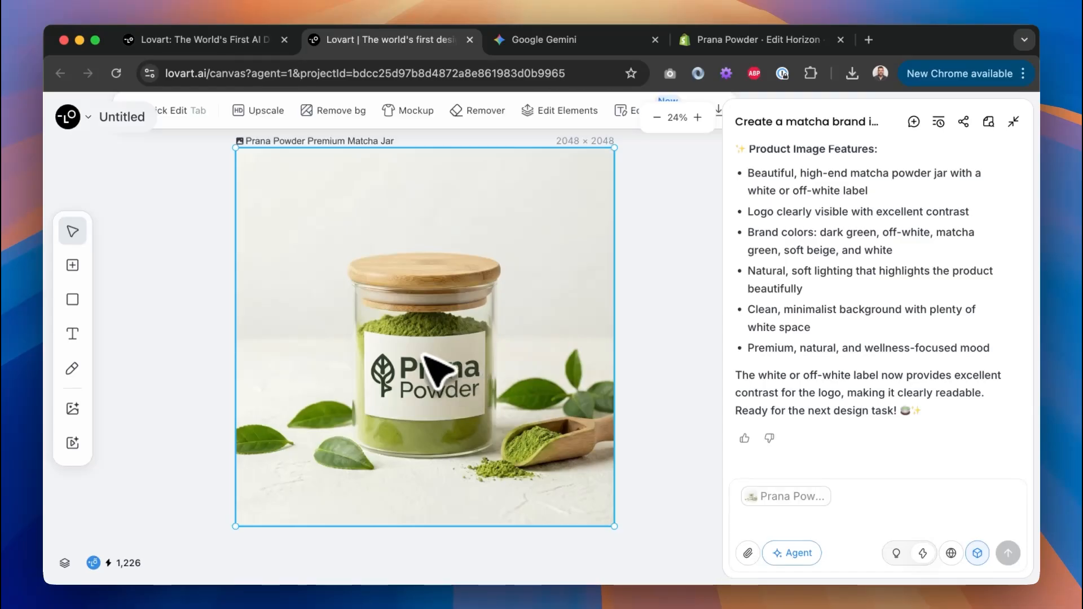
click(872, 510)
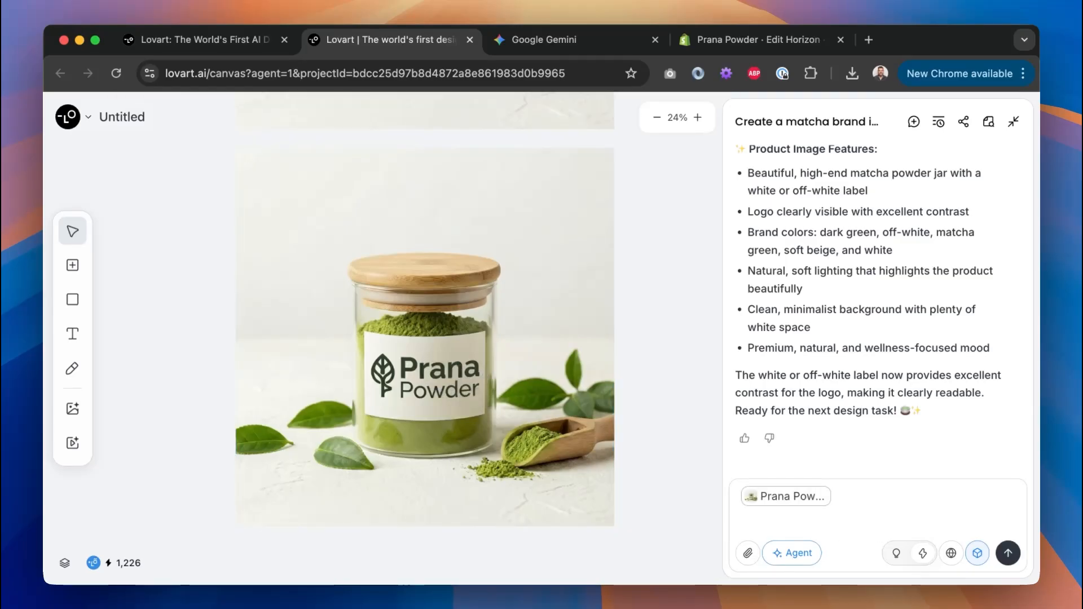
text(create a lifestyle banner image for)
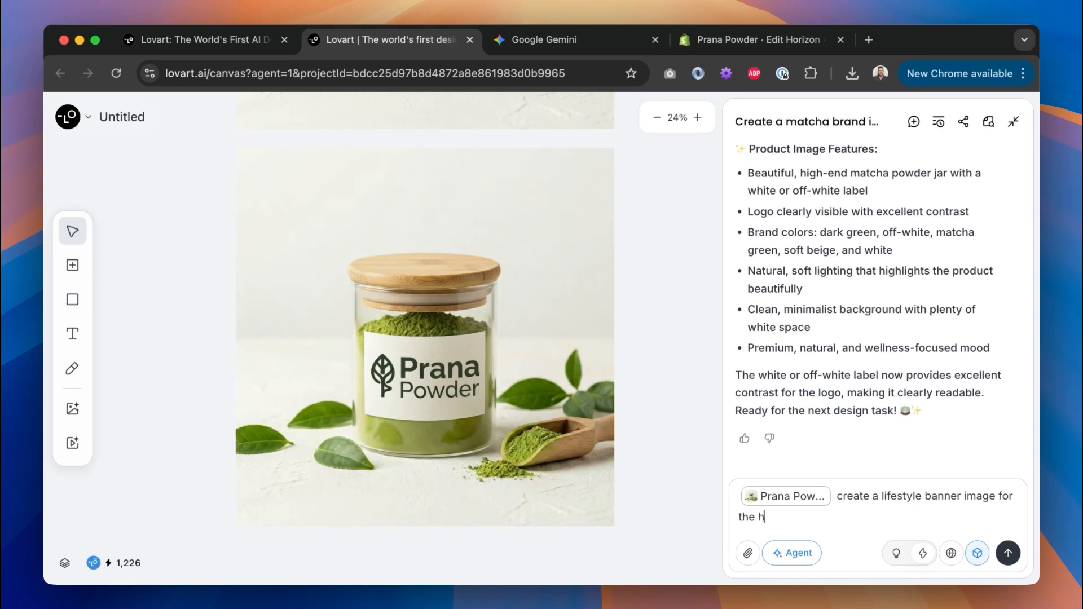
text(my)
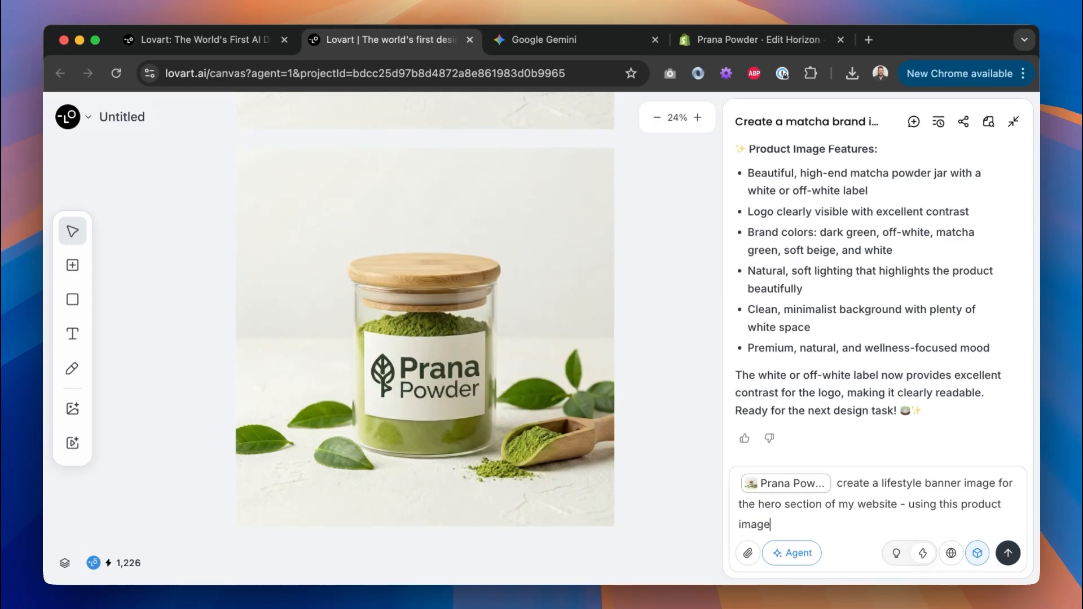
key(Return)
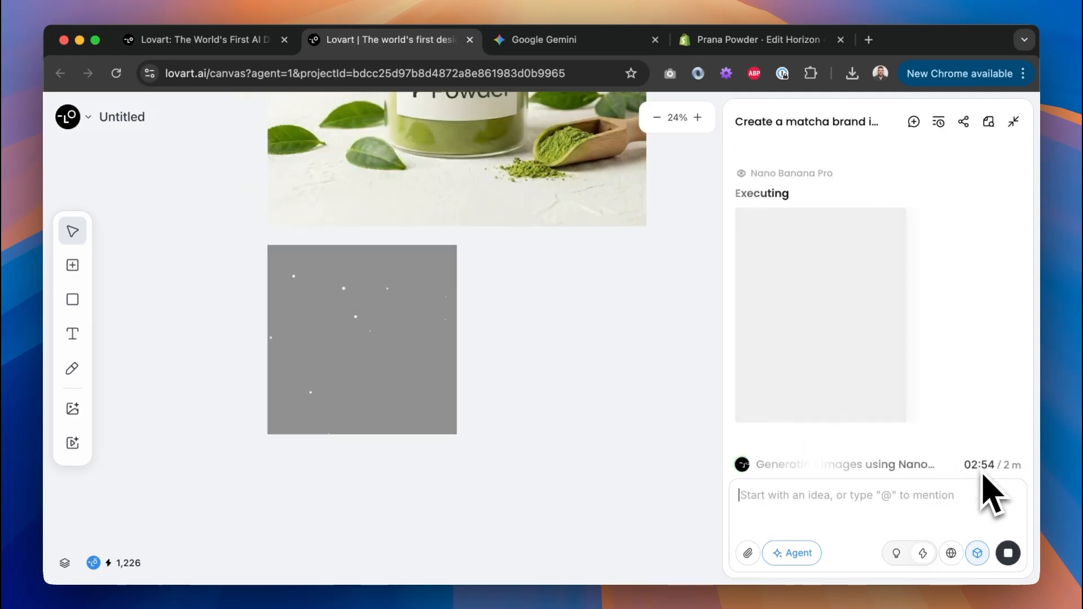
Cancel the running banner generation and resubmit the same lifestyle banner prompt with the jar image attached.
scroll(958, 395, up, 3)
scroll(958, 395, up, 2)
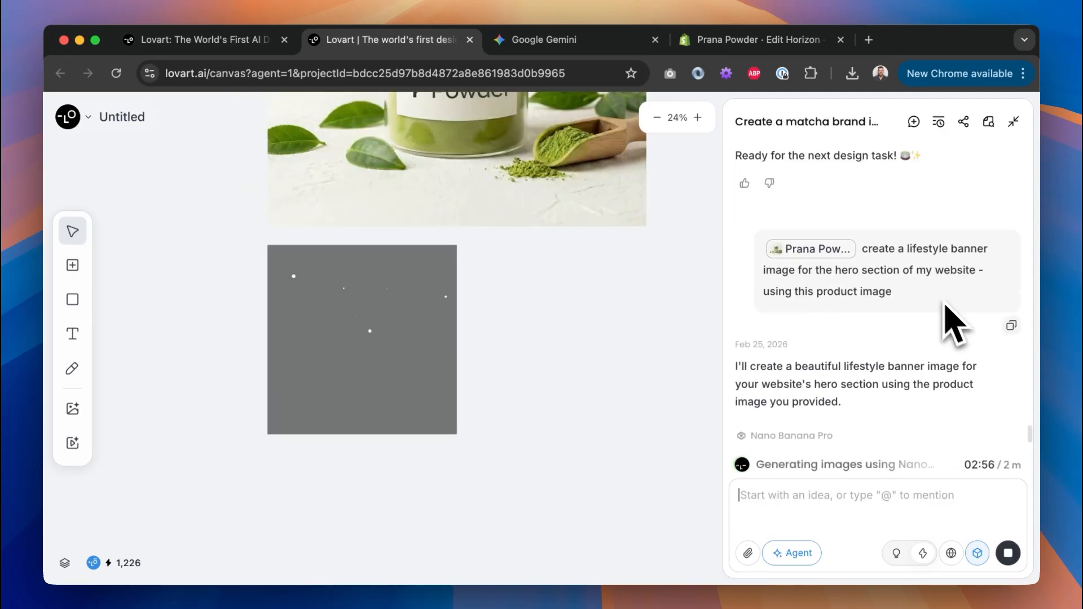
click(1009, 553)
click(513, 220)
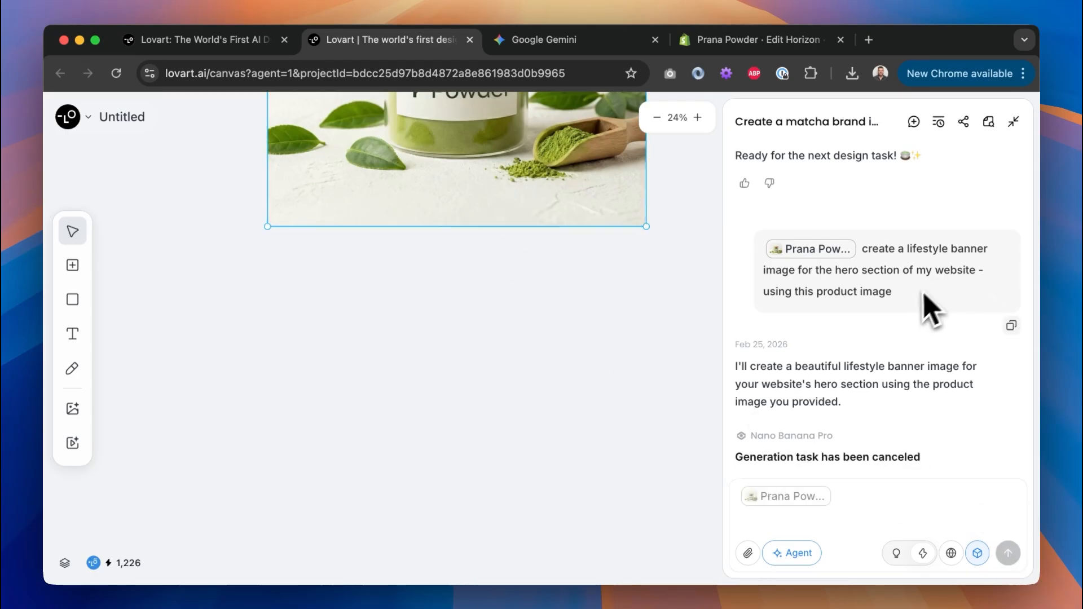
drag(864, 249, 903, 293)
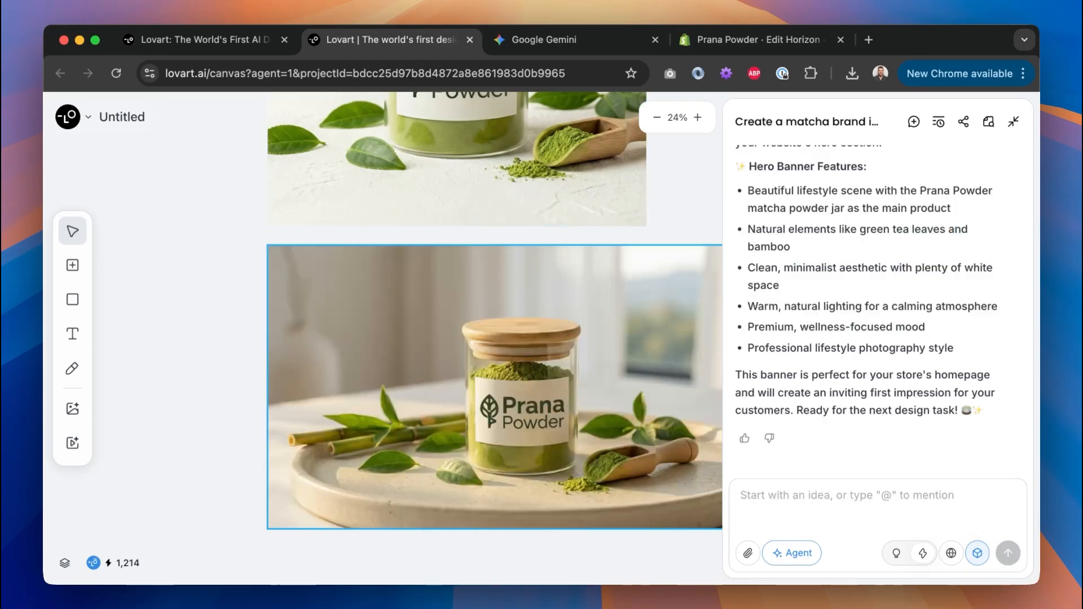
Download the generated banner as Prana Powder Hero Banner into the Prana Powder brand identity folder.
click(656, 377)
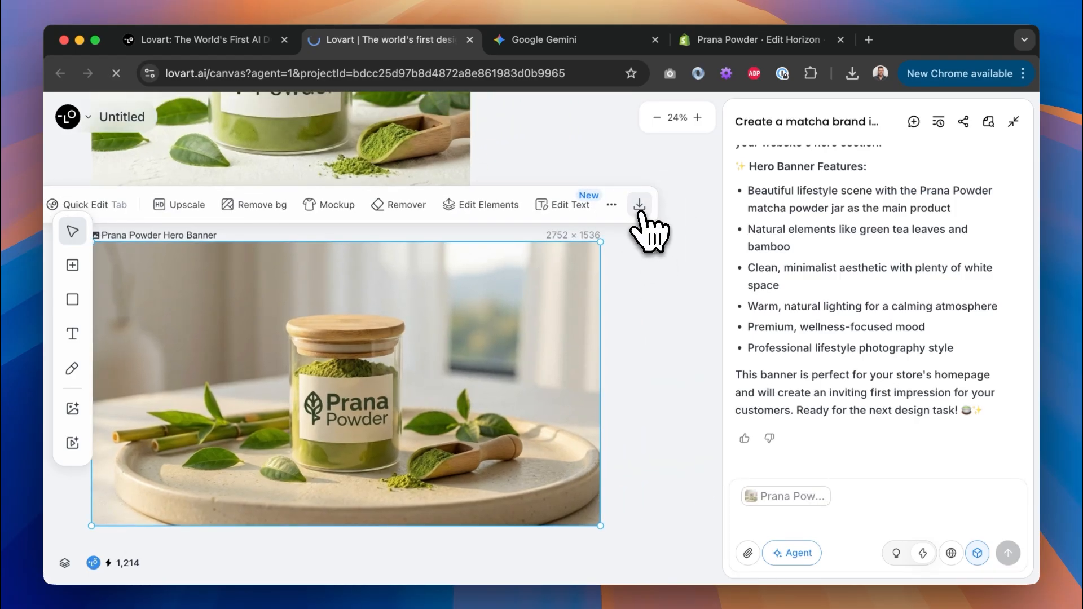
click(638, 202)
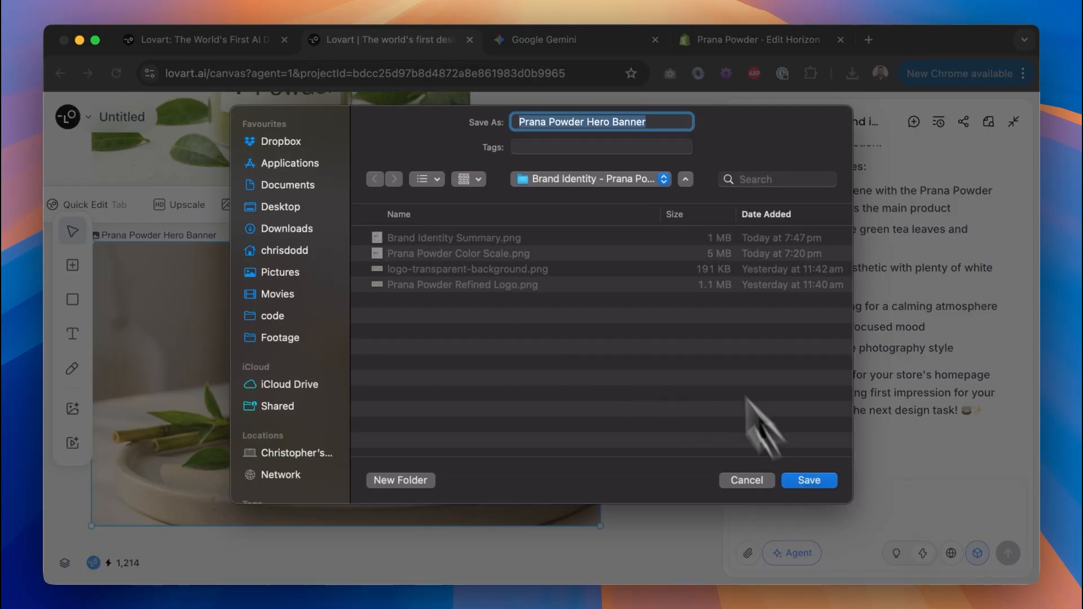
click(809, 480)
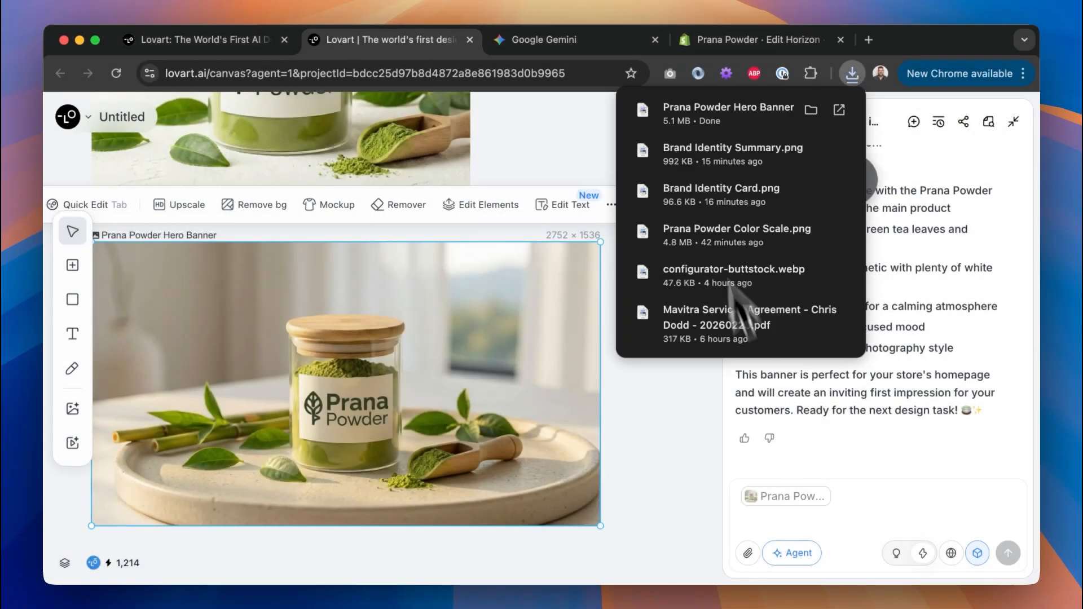
Switch to the Shopify theme editor and set the home page hero's first media image to the uploaded Prana Powder Hero Banner.
click(756, 43)
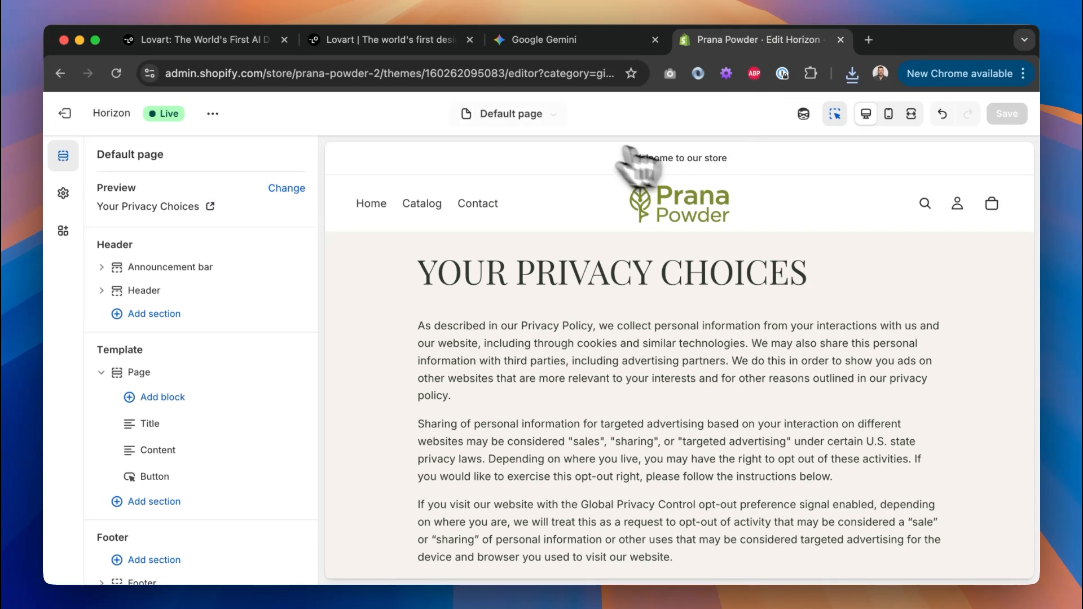
click(537, 116)
click(511, 177)
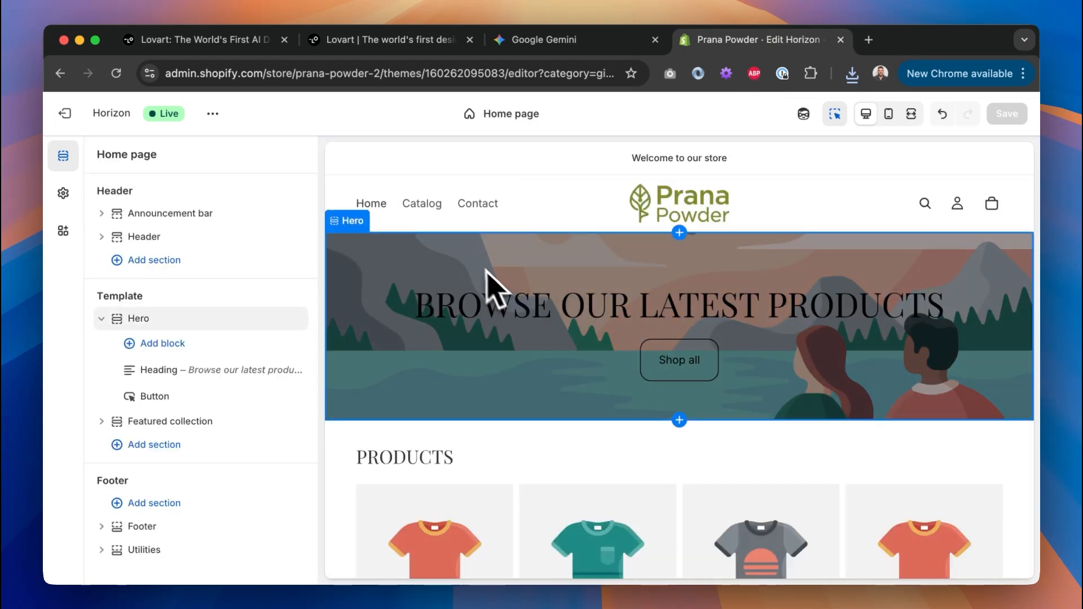
click(468, 287)
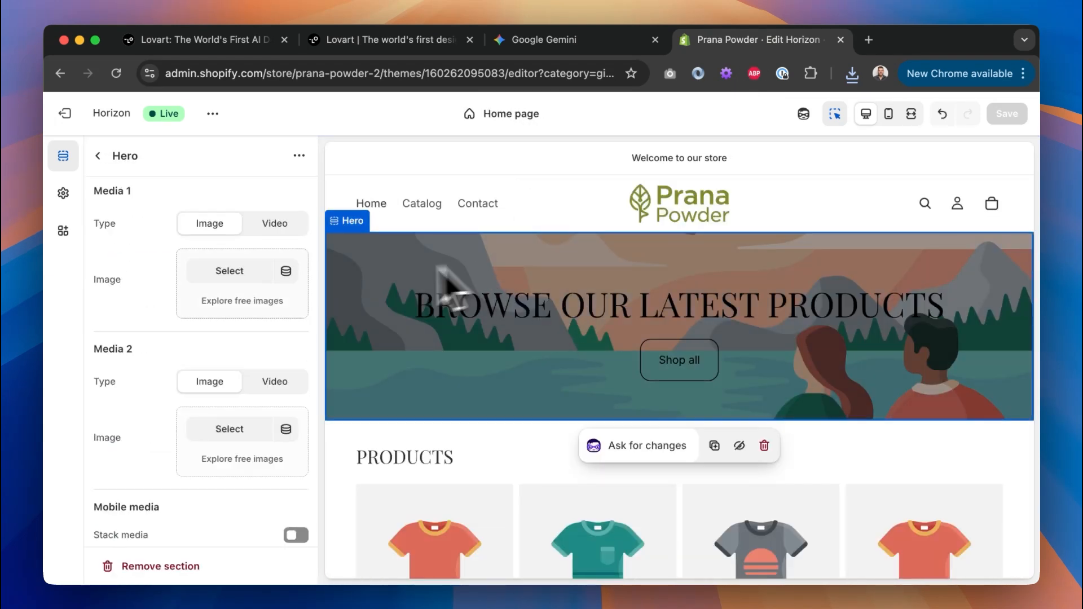
click(217, 273)
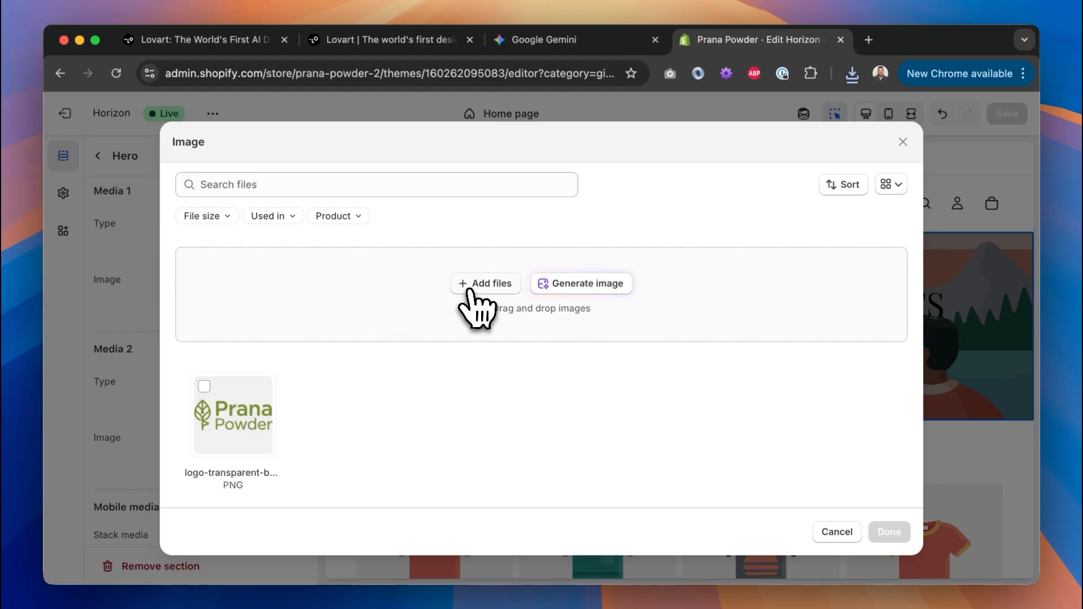
click(485, 284)
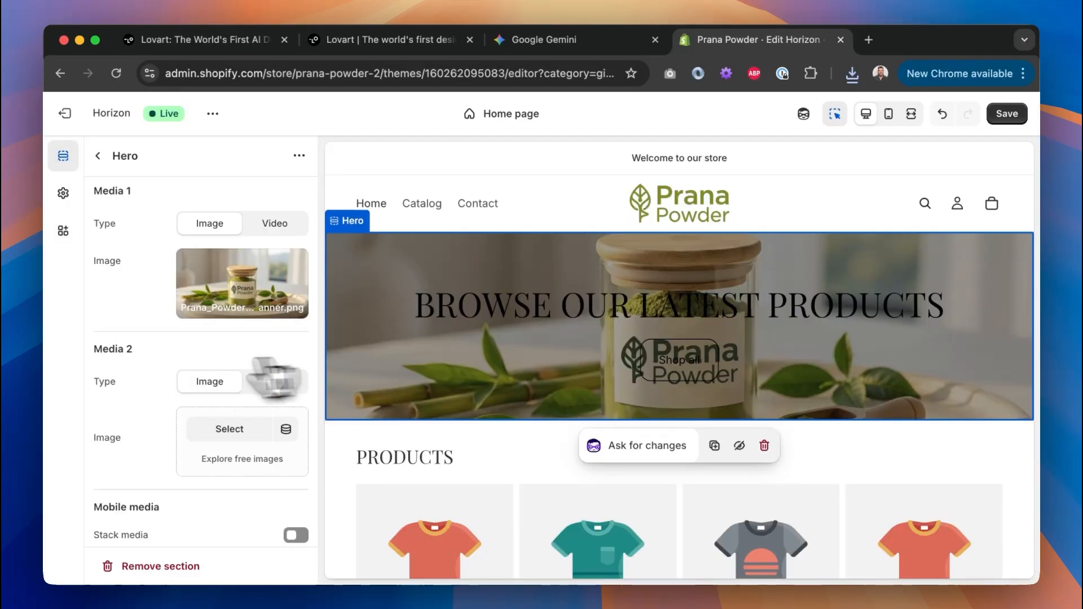
Apply color scheme Scheme 10 to the home page hero section.
scroll(169, 361, down, 5)
scroll(129, 378, down, 5)
scroll(133, 382, up, 10)
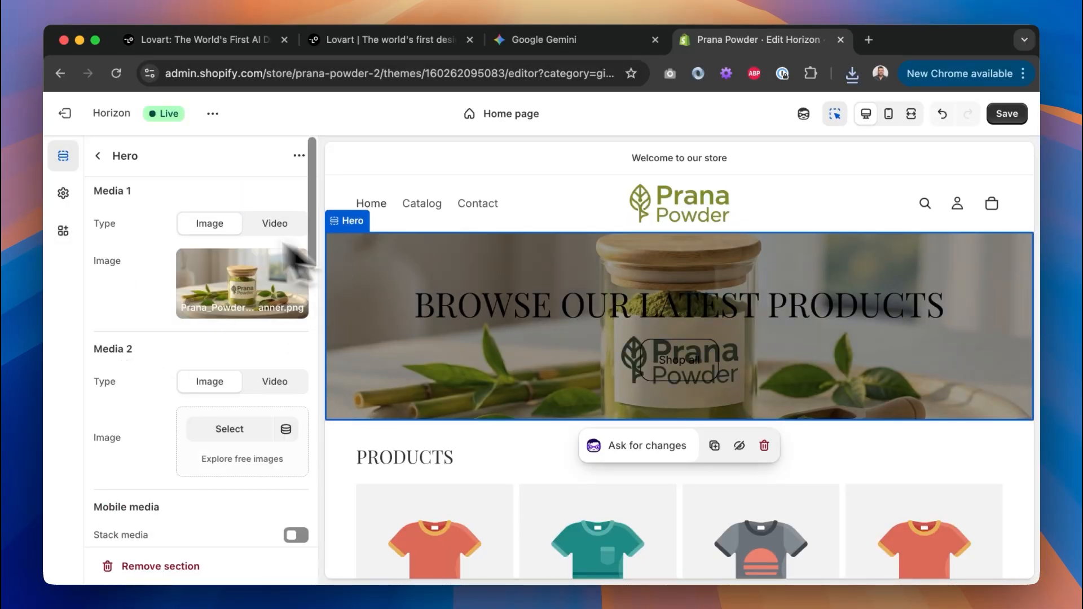
click(65, 195)
click(99, 159)
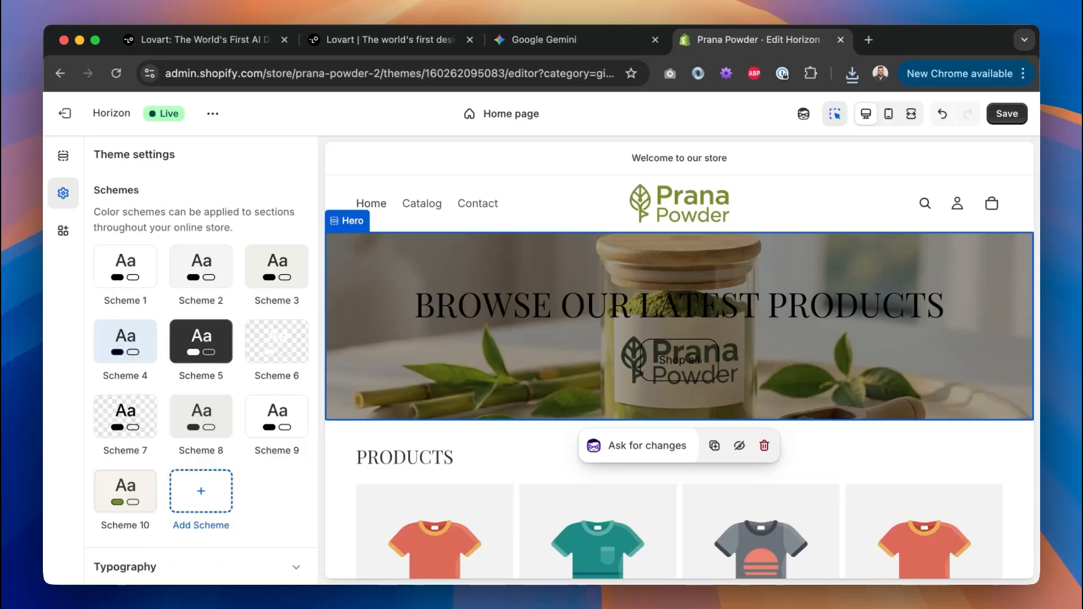
click(125, 491)
key(Escape)
click(150, 270)
scroll(314, 474, down, 4)
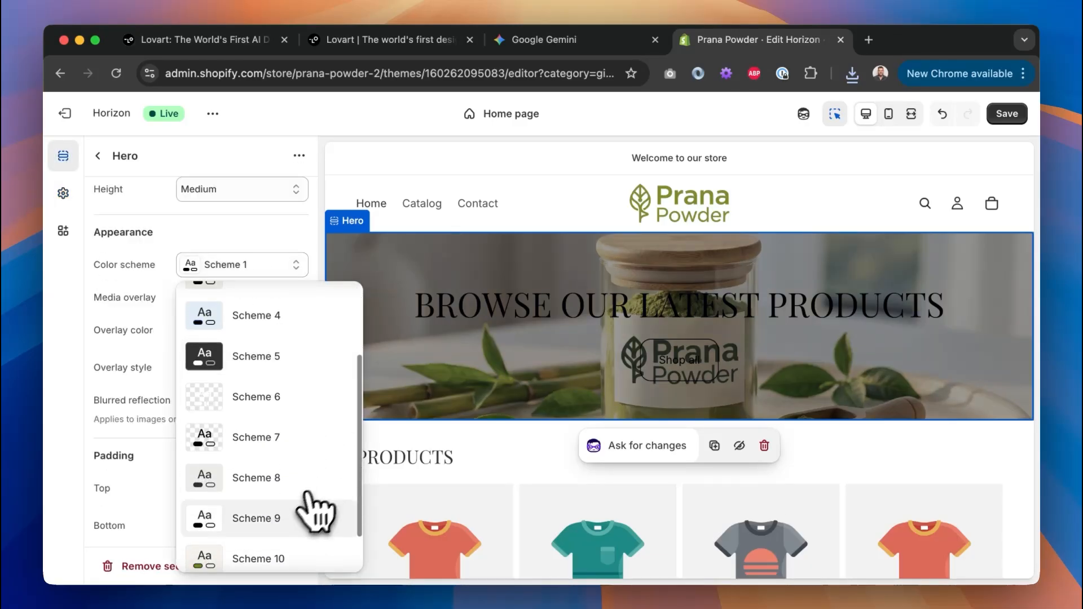
click(294, 505)
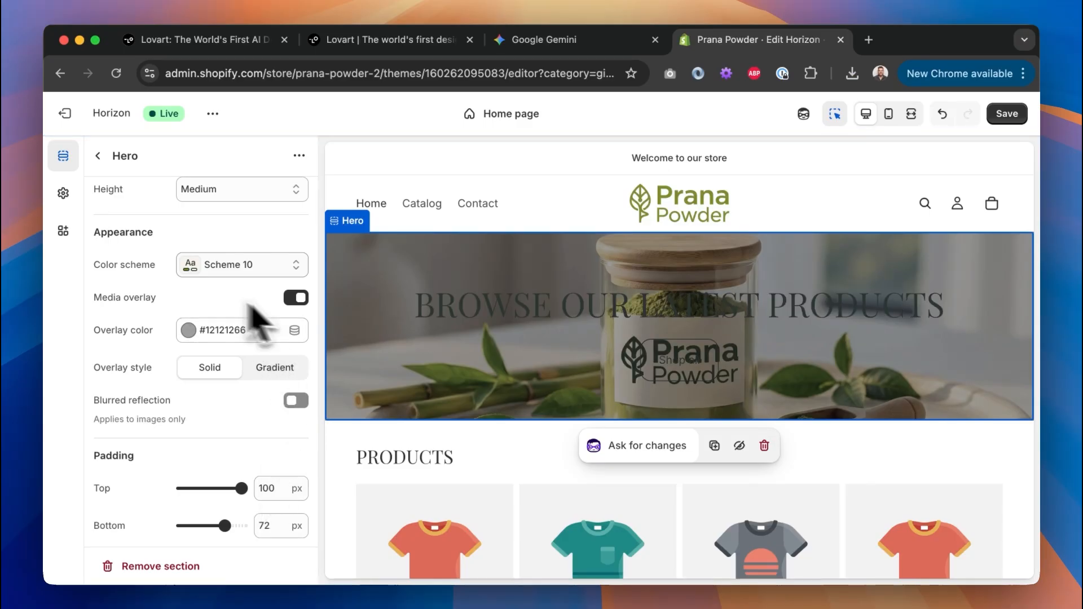
Set the hero's media overlay color to the recent off-white F6F3ED and lower its opacity, giving #F6F3ED67.
click(212, 332)
click(246, 306)
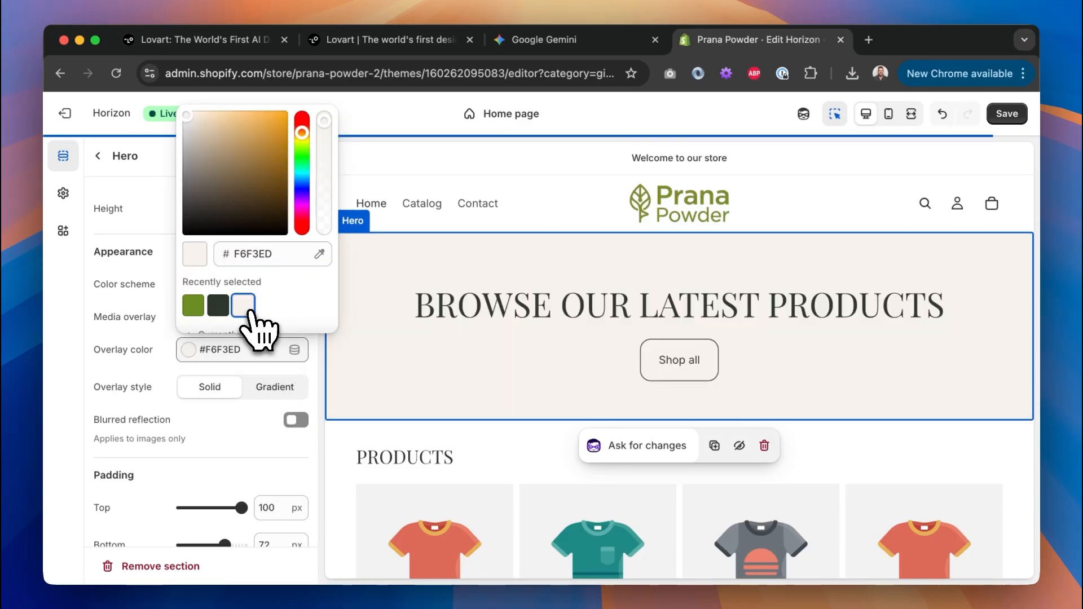
drag(324, 121, 330, 185)
click(154, 238)
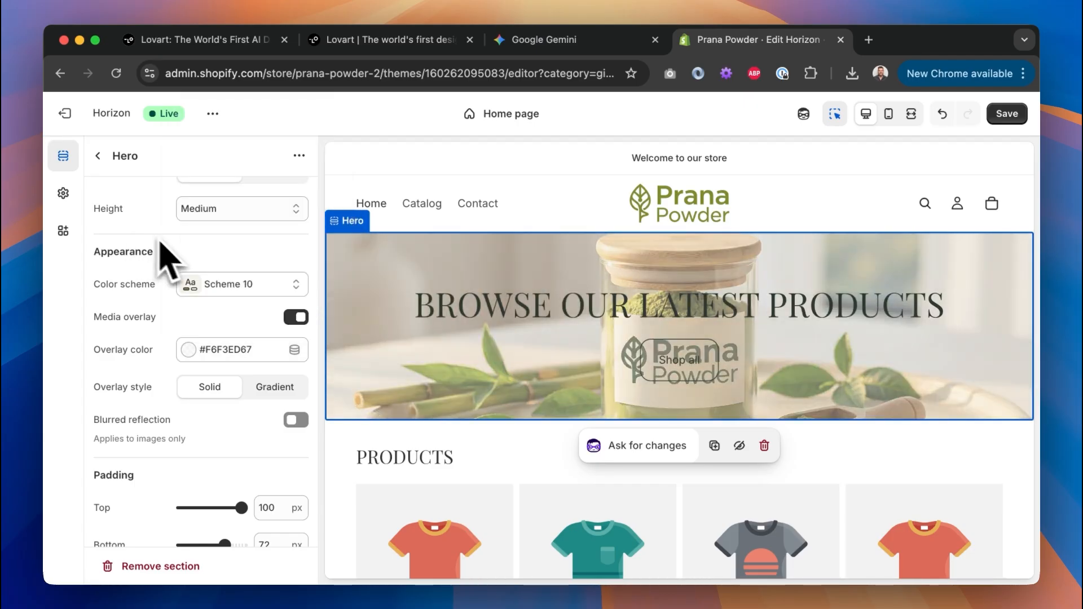
Set the hero section's height to Full screen.
scroll(163, 249, up, 10)
scroll(164, 334, down, 5)
scroll(151, 361, down, 6)
scroll(200, 362, down, 5)
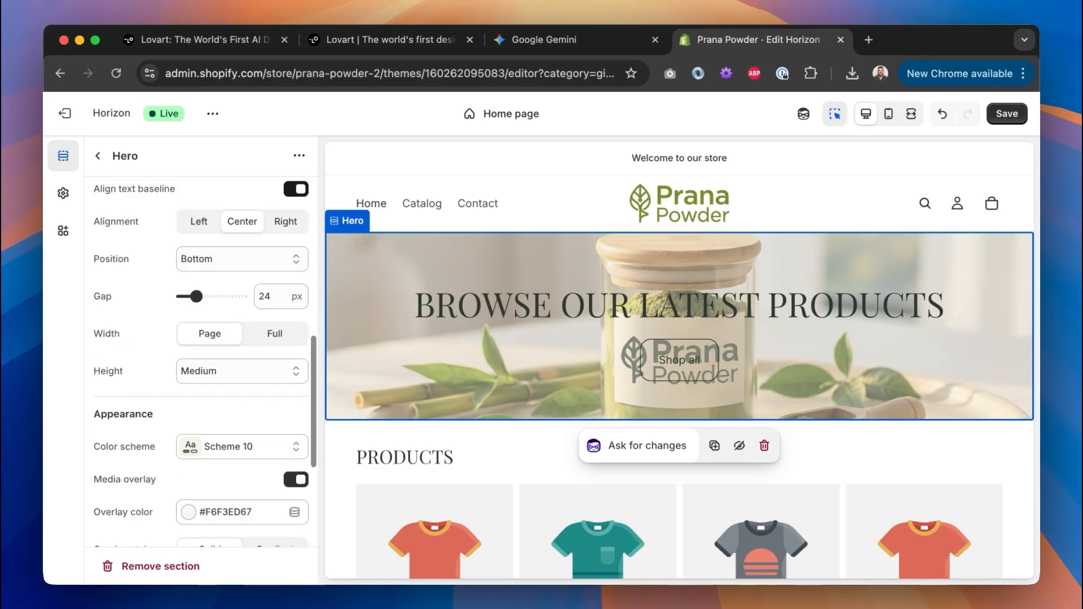
scroll(200, 361, down, 1)
scroll(200, 361, up, 10)
scroll(200, 361, down, 5)
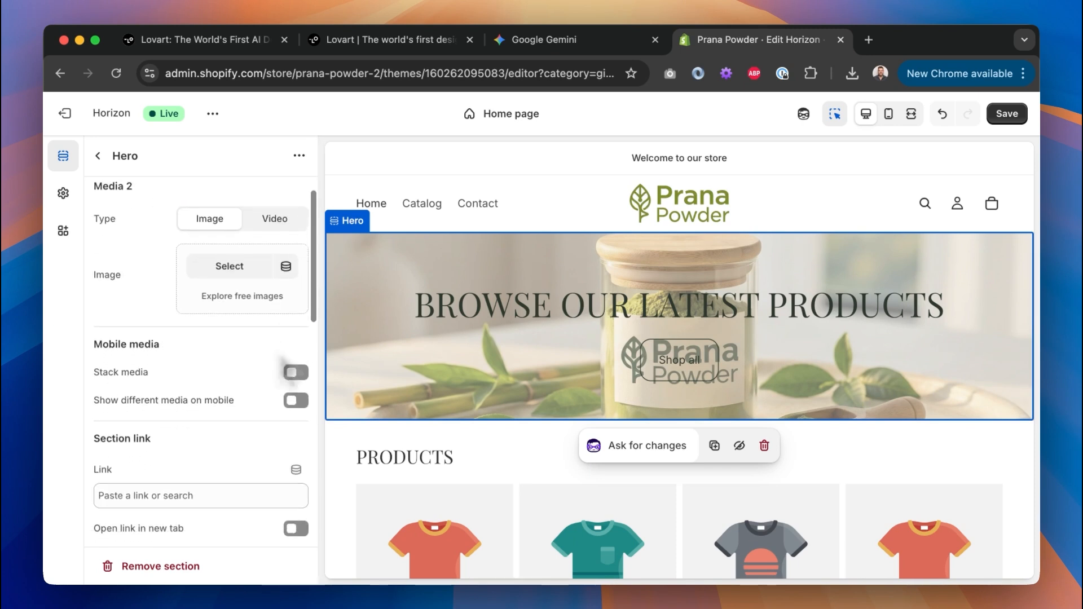
scroll(200, 361, down, 2)
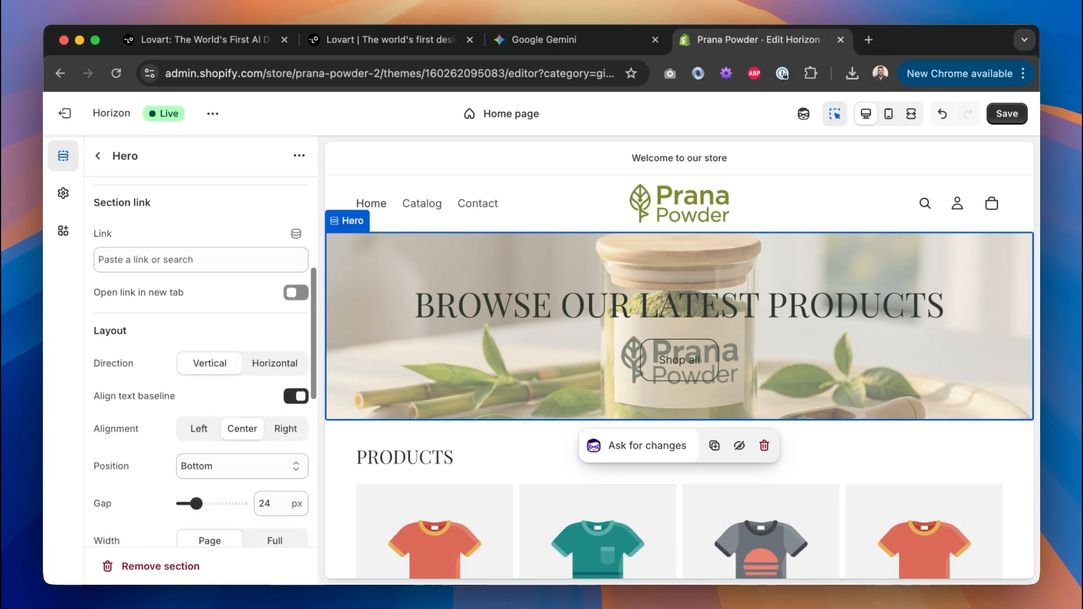
scroll(242, 361, down, 4)
click(240, 353)
click(248, 370)
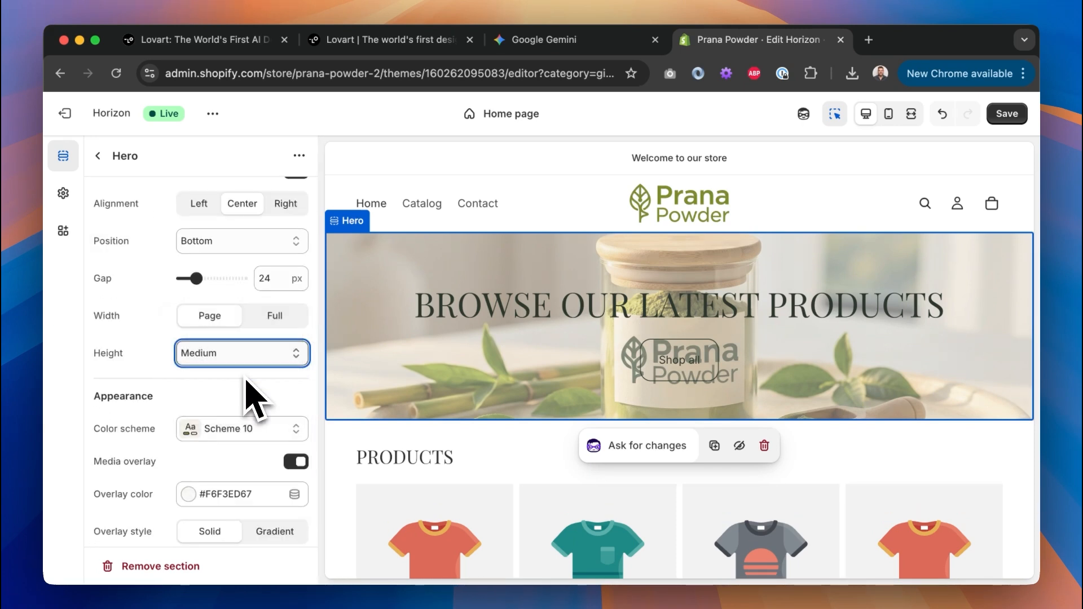
click(226, 372)
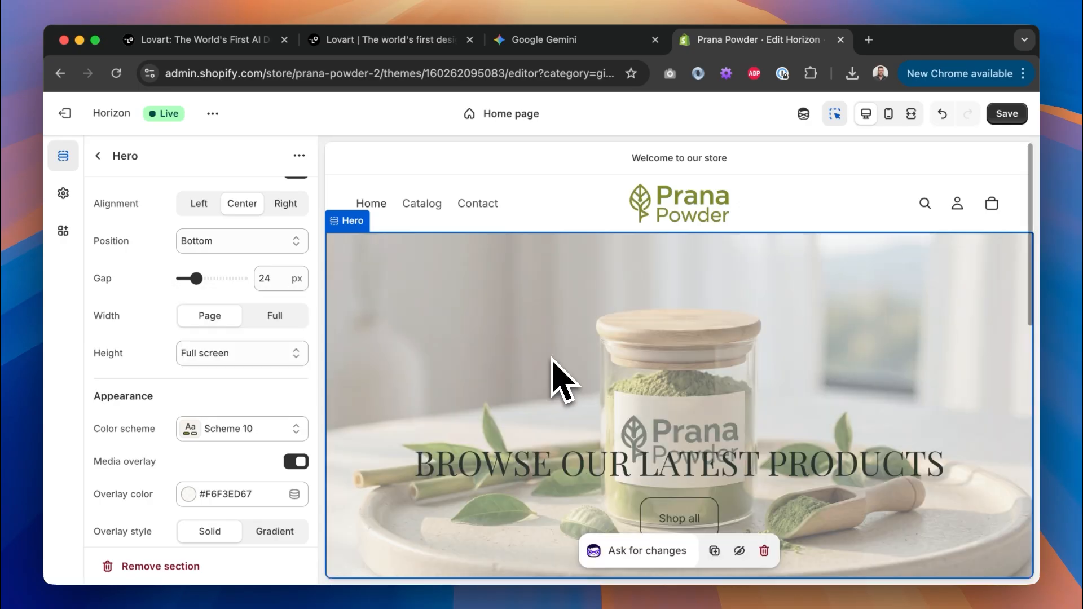
Set the position of the hero's content to Top and return to the home page section list.
click(226, 242)
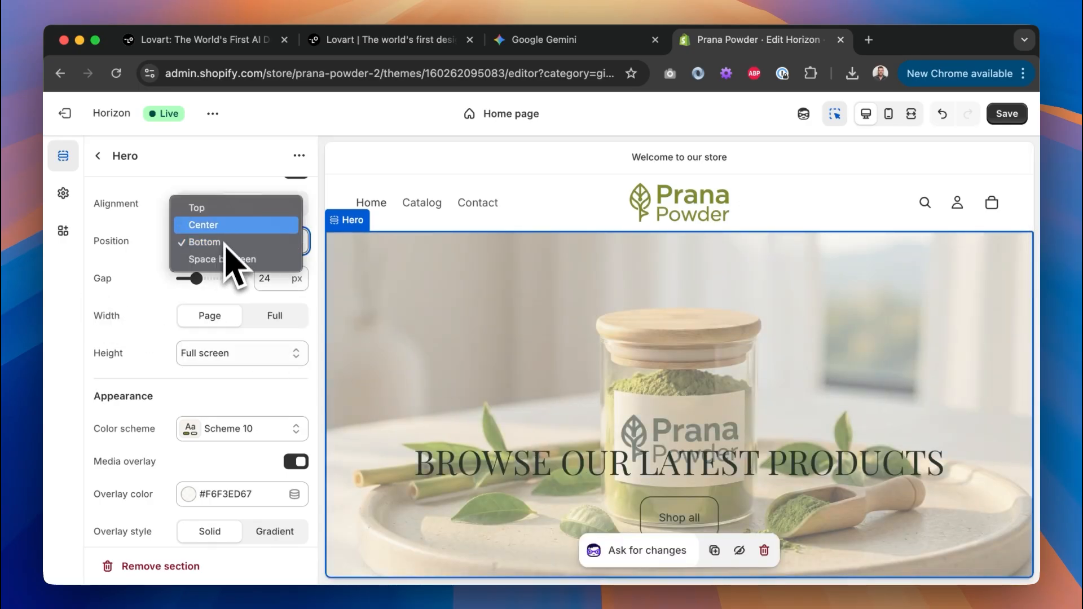
click(221, 209)
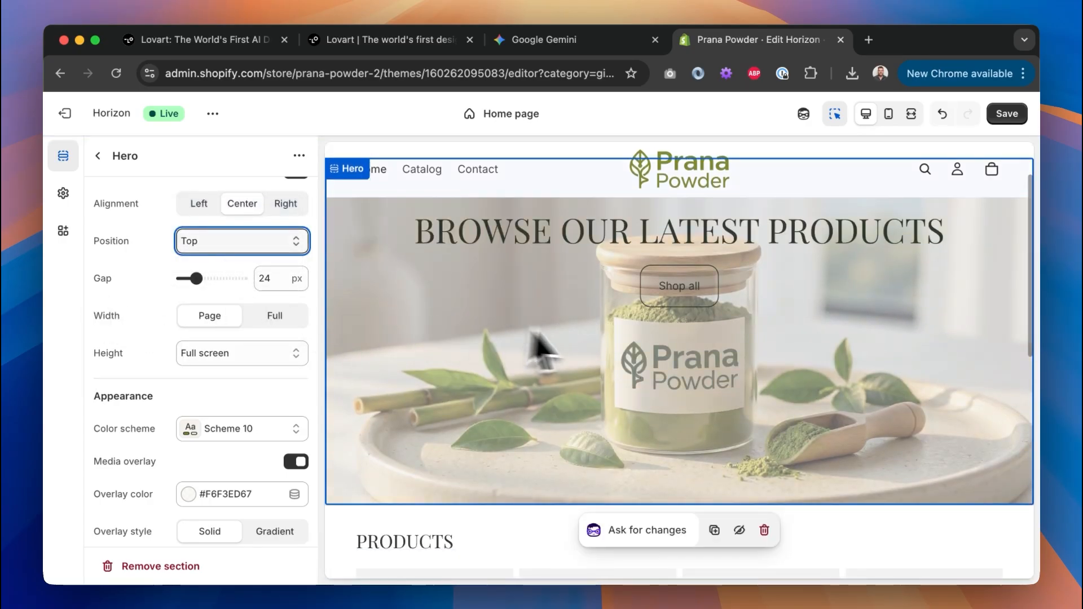
click(98, 156)
Switch to Lovart and prompt for website copy to go in the heading and paragraph of the hero section.
click(377, 42)
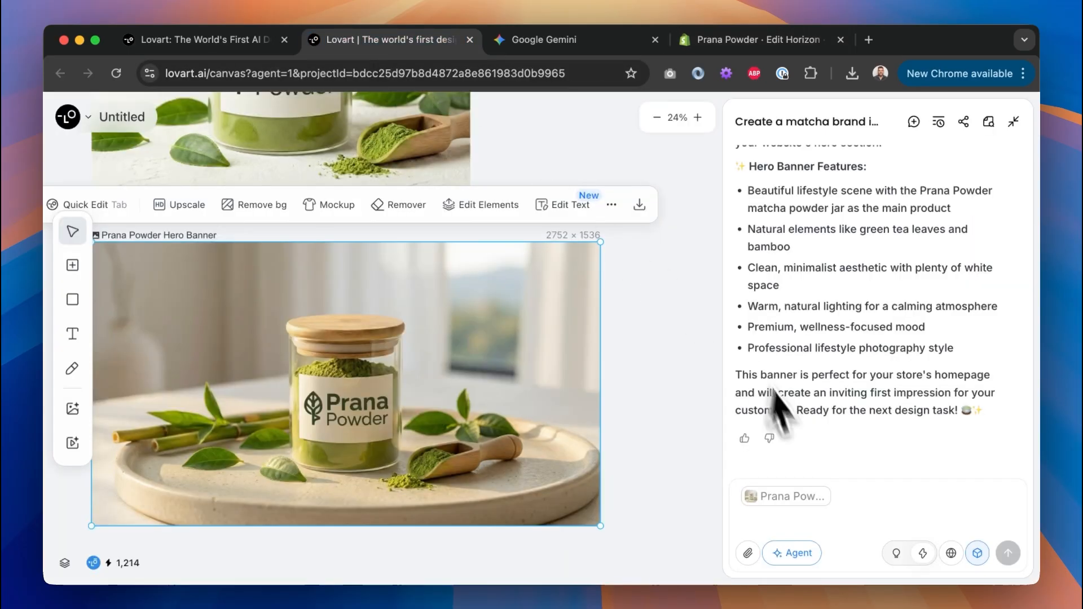
click(859, 494)
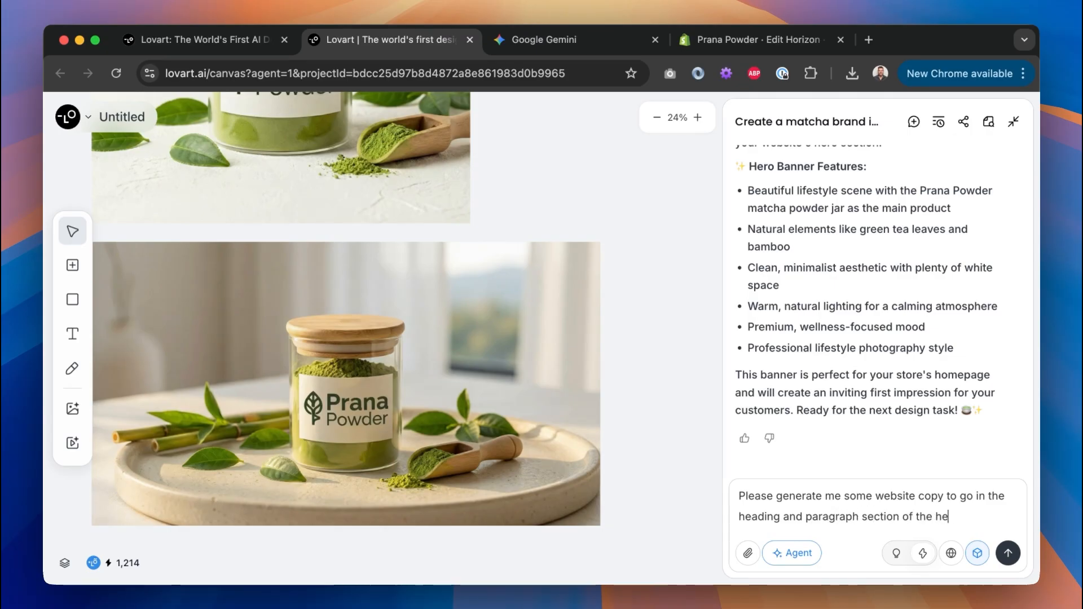
key(Return)
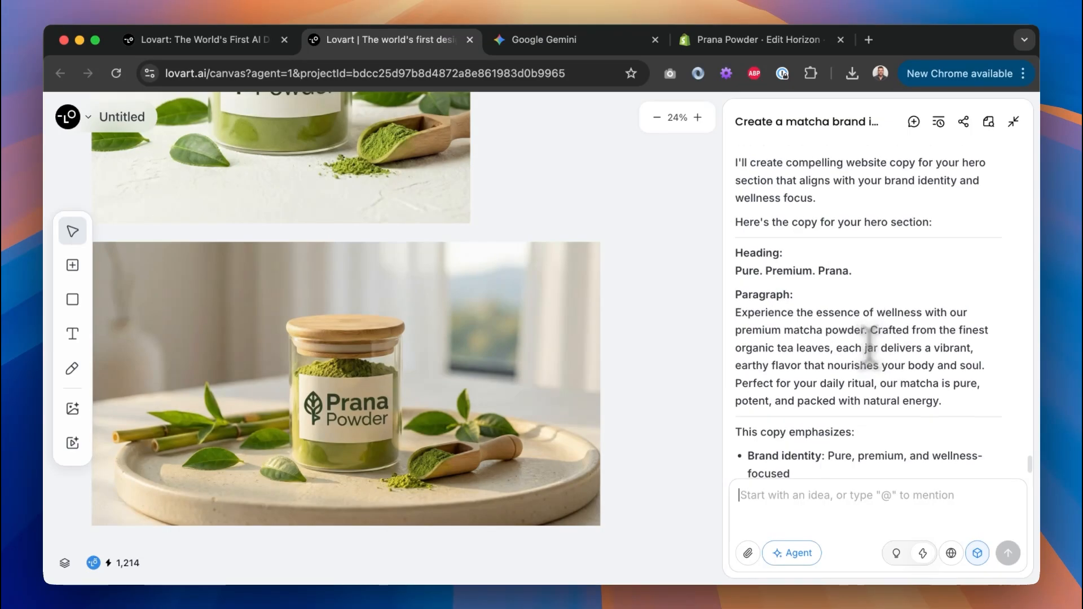
Copy the generated heading and use it in the Shopify theme editor as the hero's heading text, "Pure. Premium. Prana.".
drag(853, 271, 765, 271)
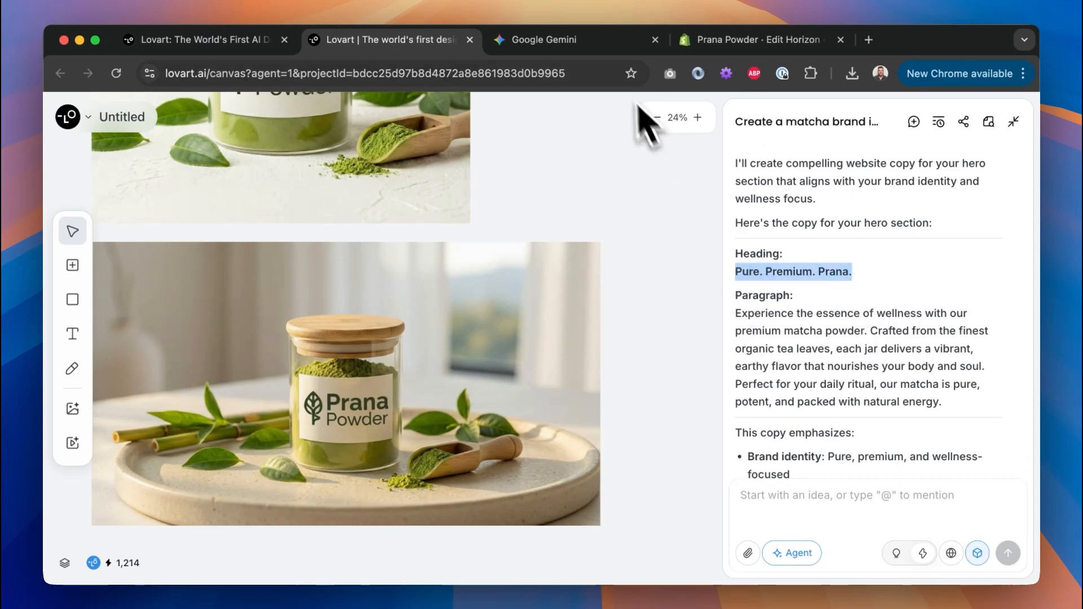
click(728, 39)
click(434, 310)
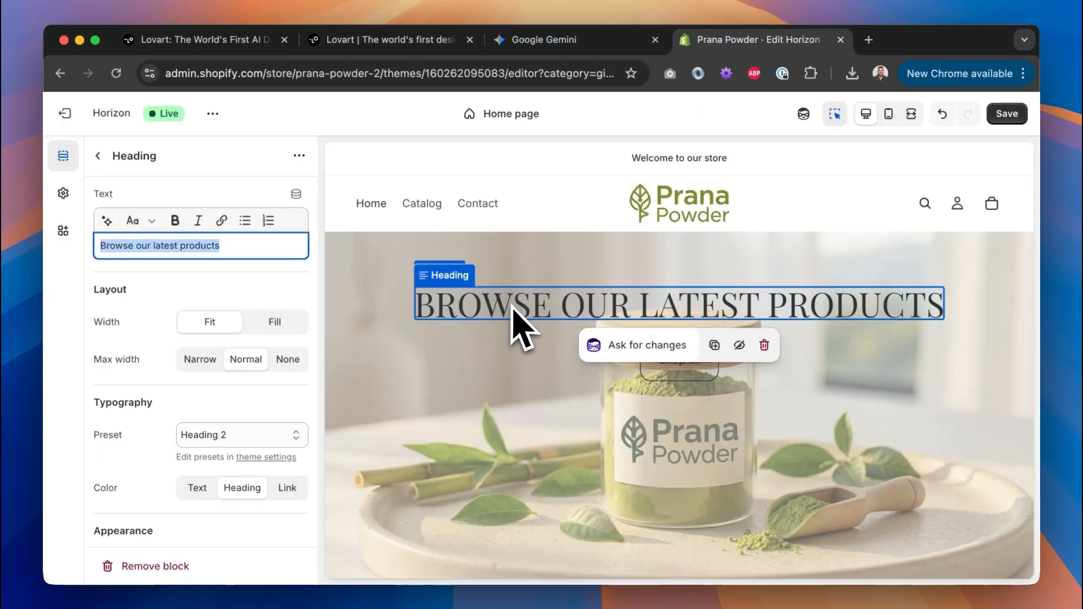
text(Pure. Premium. Prana.)
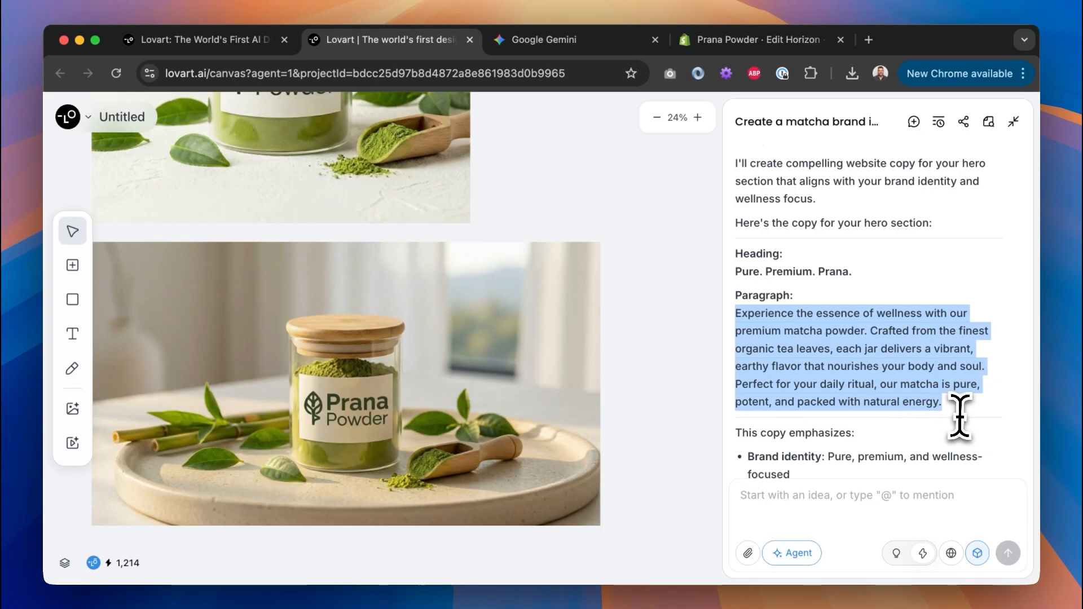
Add a Text block with Lovart's generated paragraph, "Experience the essence of wellness…", to the Shopify hero and place it beneath the heading.
click(756, 39)
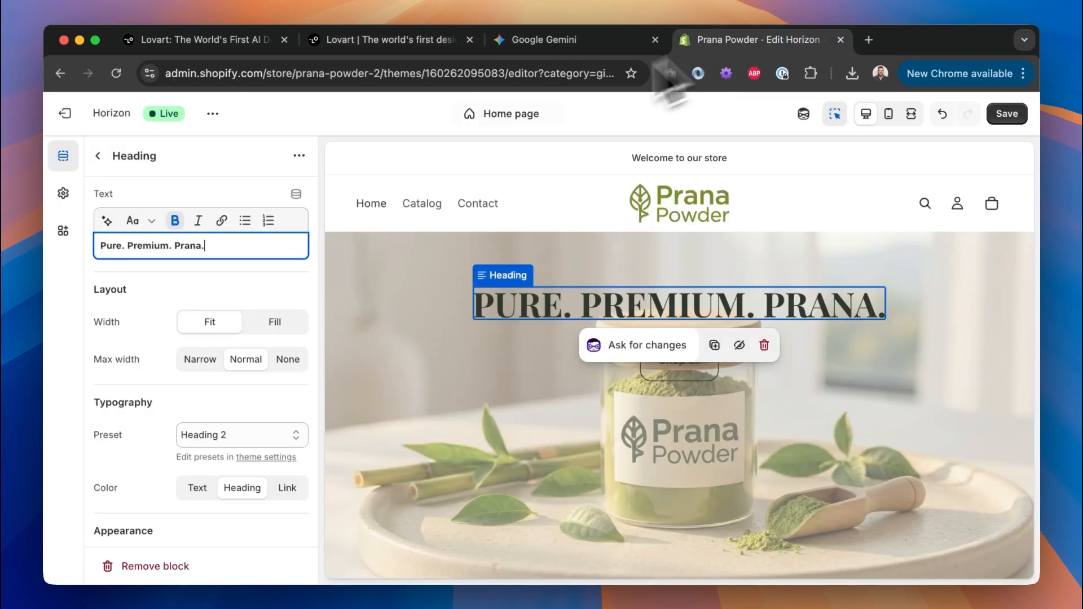
click(126, 167)
click(169, 346)
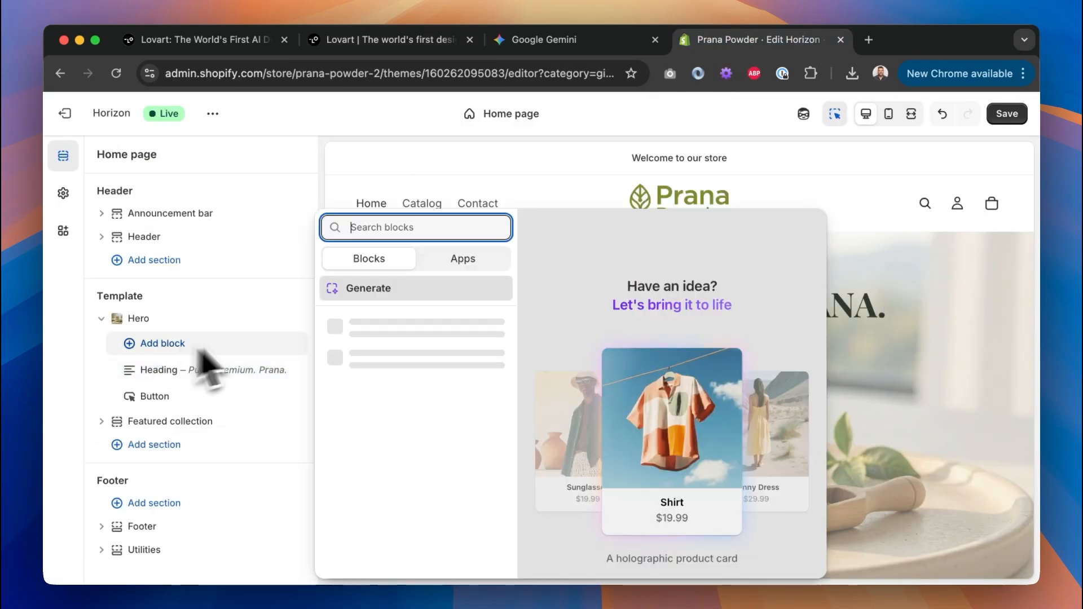
click(356, 431)
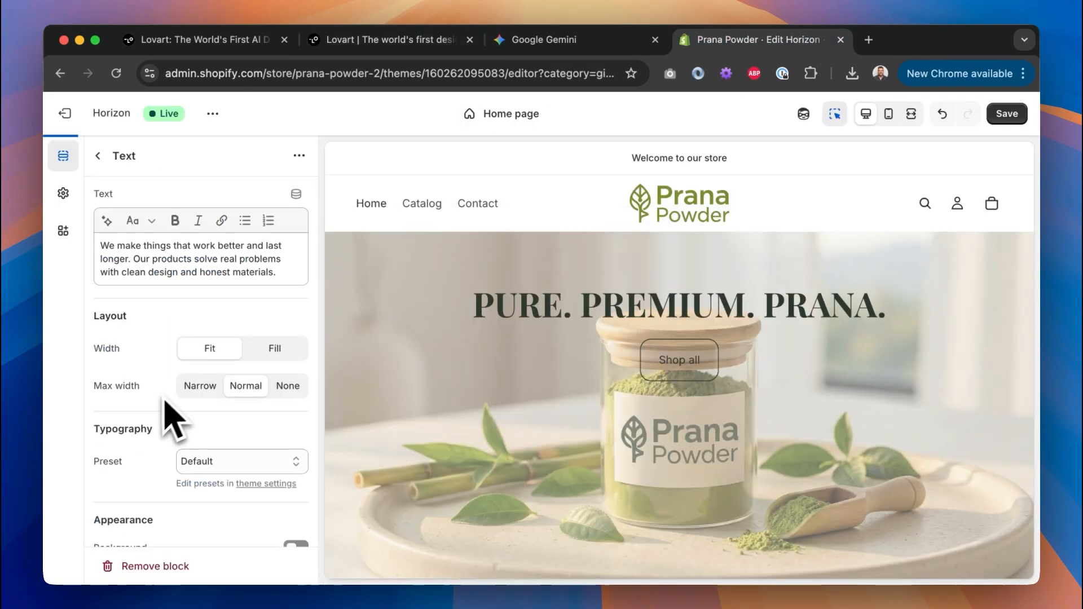
click(189, 273)
key(ctrl+a)
text(Experience the essence of wellness with our premium matcha powder. Crafted from the finest organic tea leaves, each jar delivers a vibrant, earthy flavor that nourishes your body and soul. Perfect for your daily ritual, our matcha is pure, potent, and packed with natural energy.)
scroll(259, 415, up, 2)
click(99, 156)
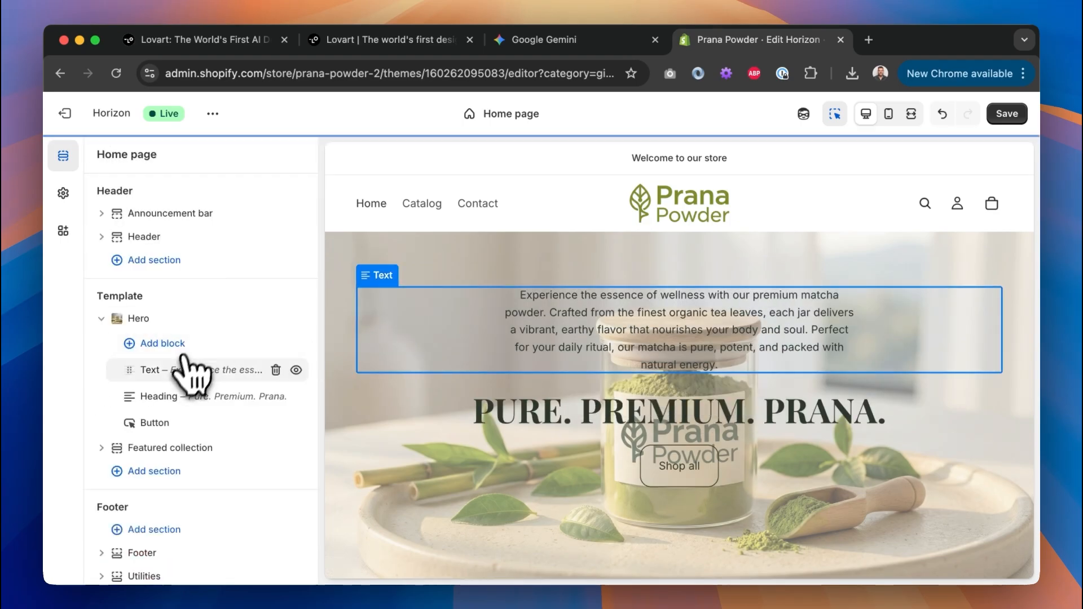
drag(176, 384, 175, 396)
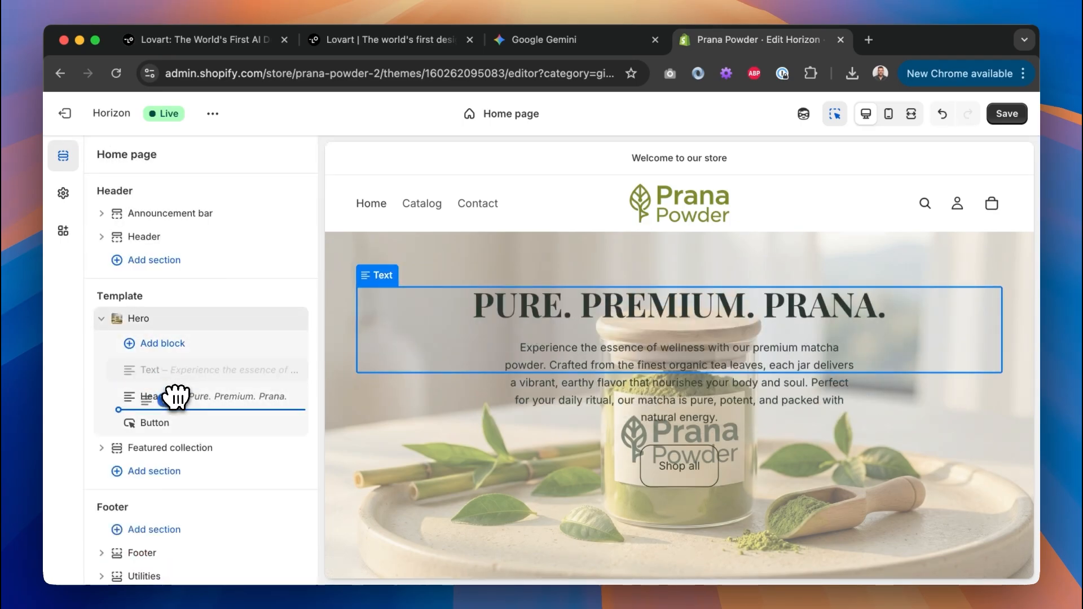
Remove the "Shop all" button block from the hero and set the hero's layout alignment to Left.
click(141, 423)
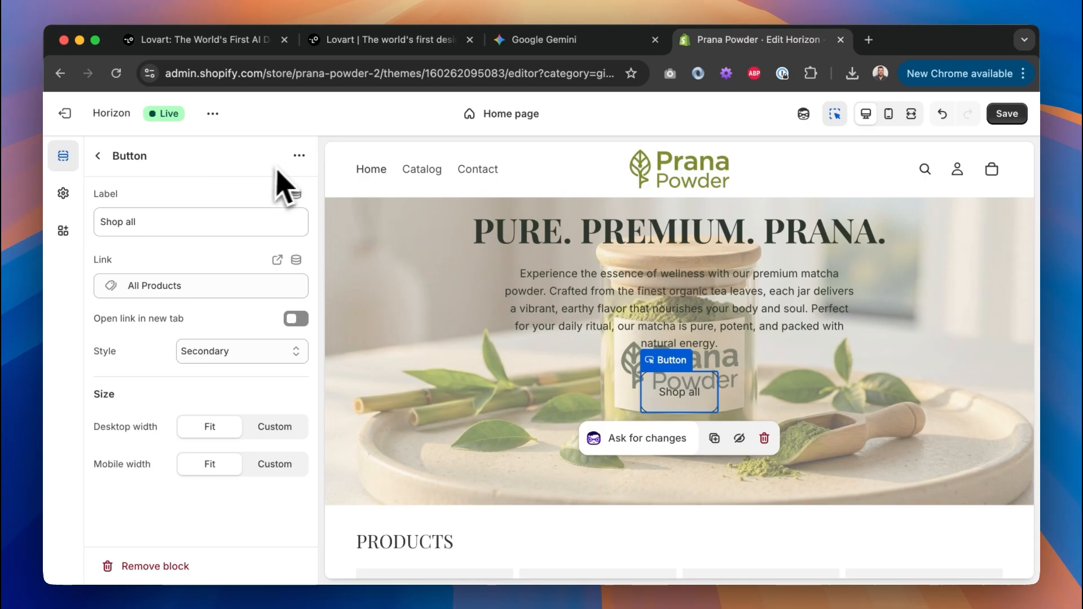
click(166, 325)
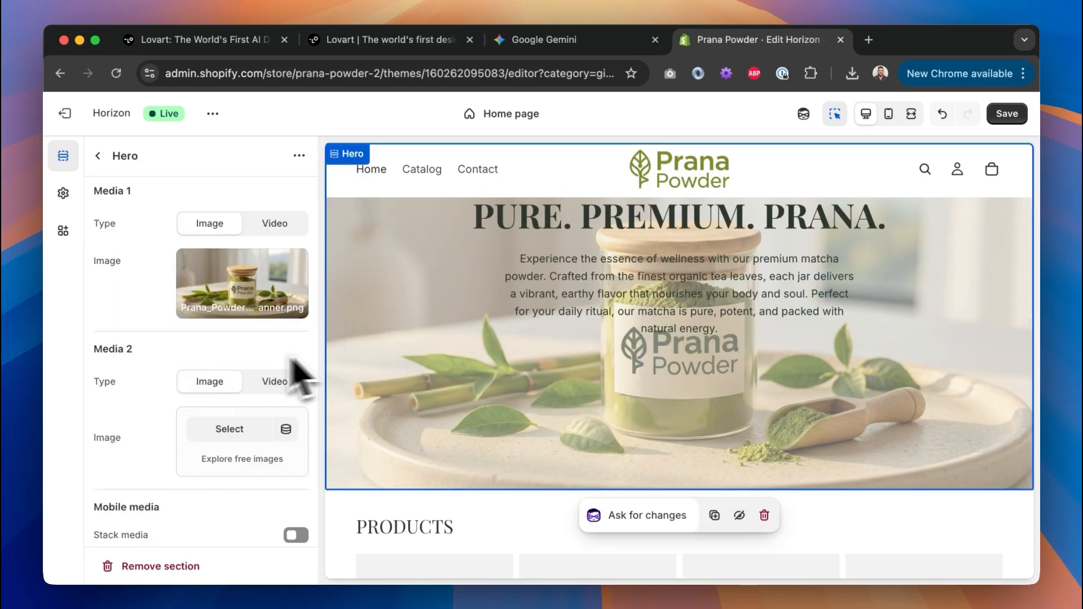
scroll(217, 332, down, 7)
scroll(200, 361, down, 4)
click(199, 337)
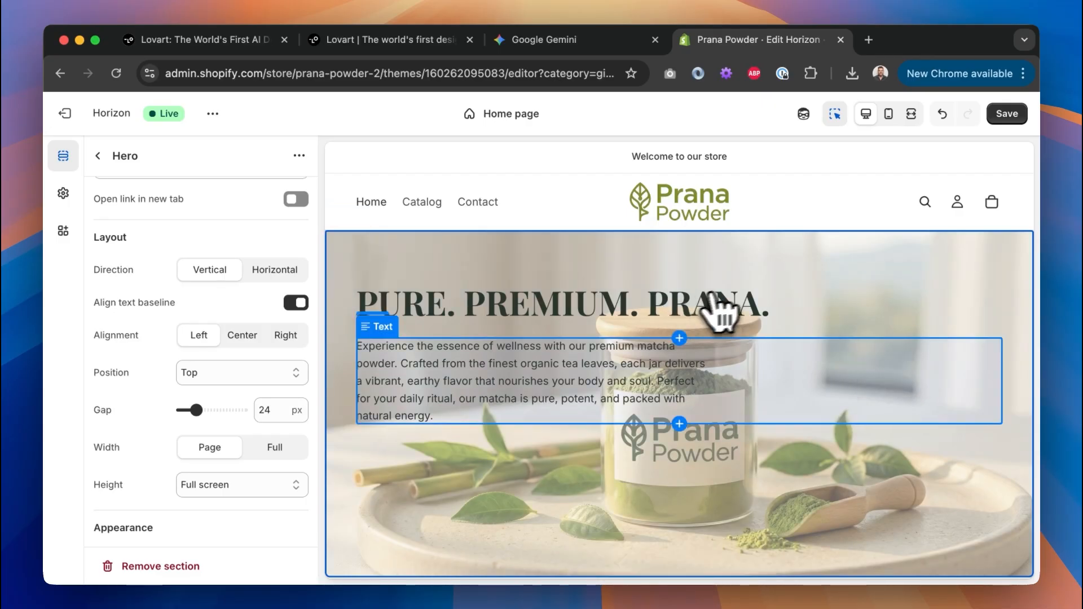
Switch to Lovart, attach the hero banner and prompt for a version with the product more to the right side, leaving space for text on the left.
click(383, 39)
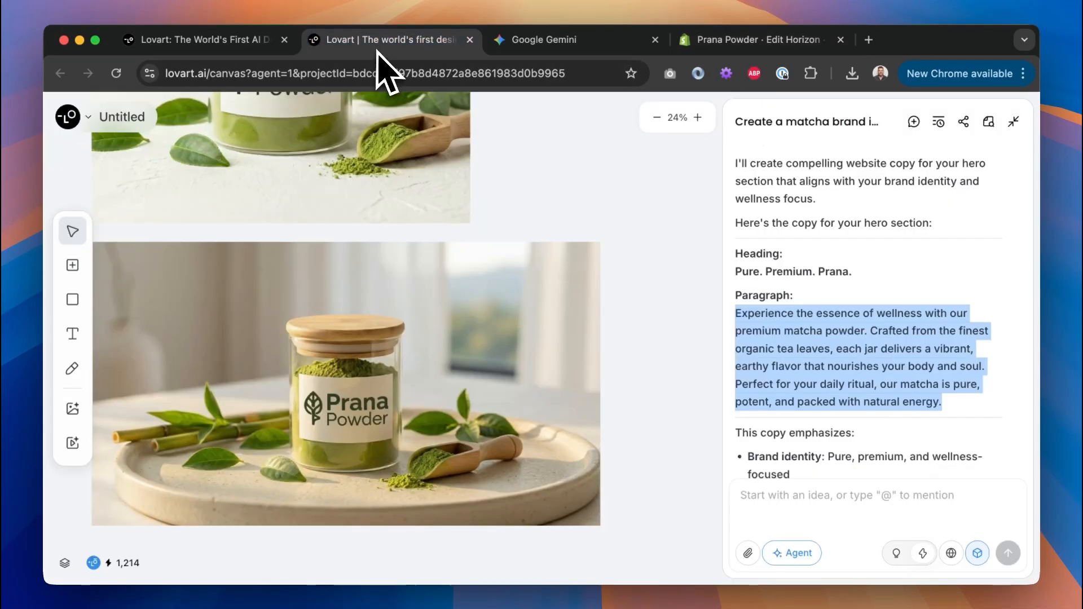
click(443, 332)
click(854, 510)
text(create a version of this image)
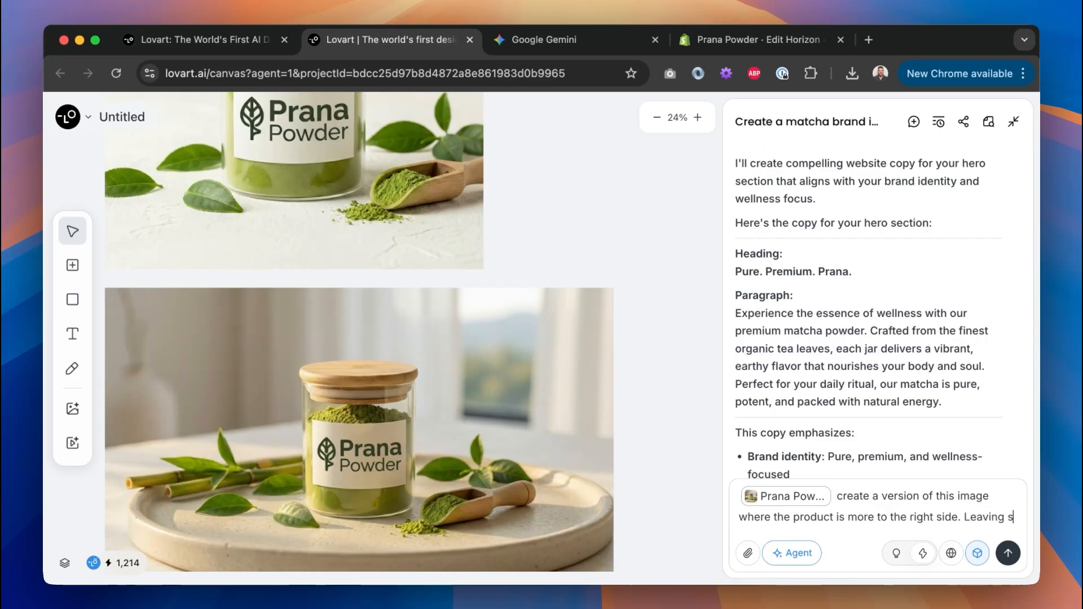
text(pace for t)
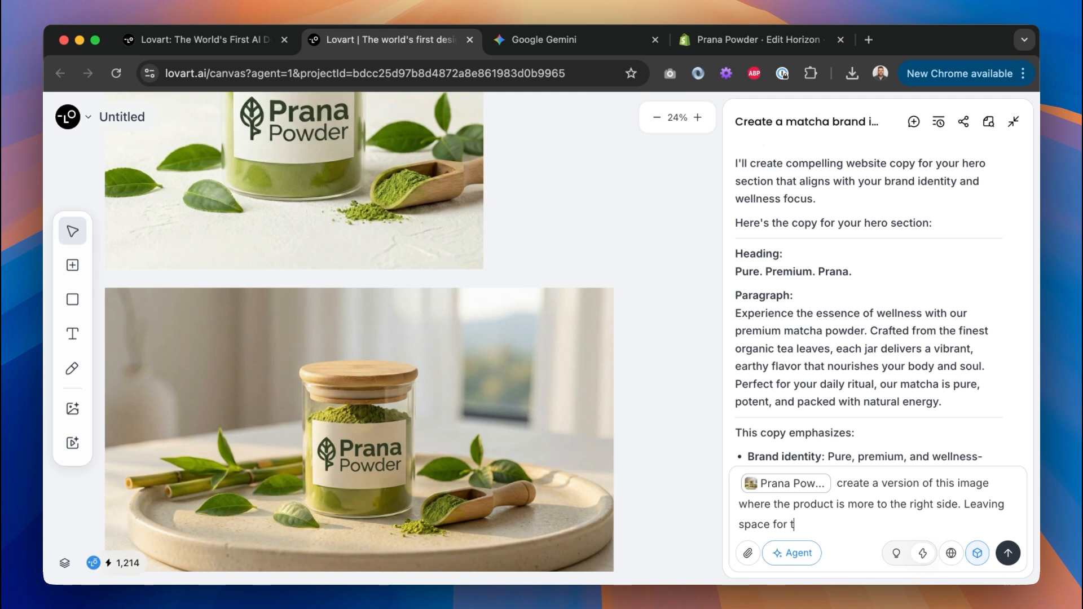
text(ext on the left.)
key(Return)
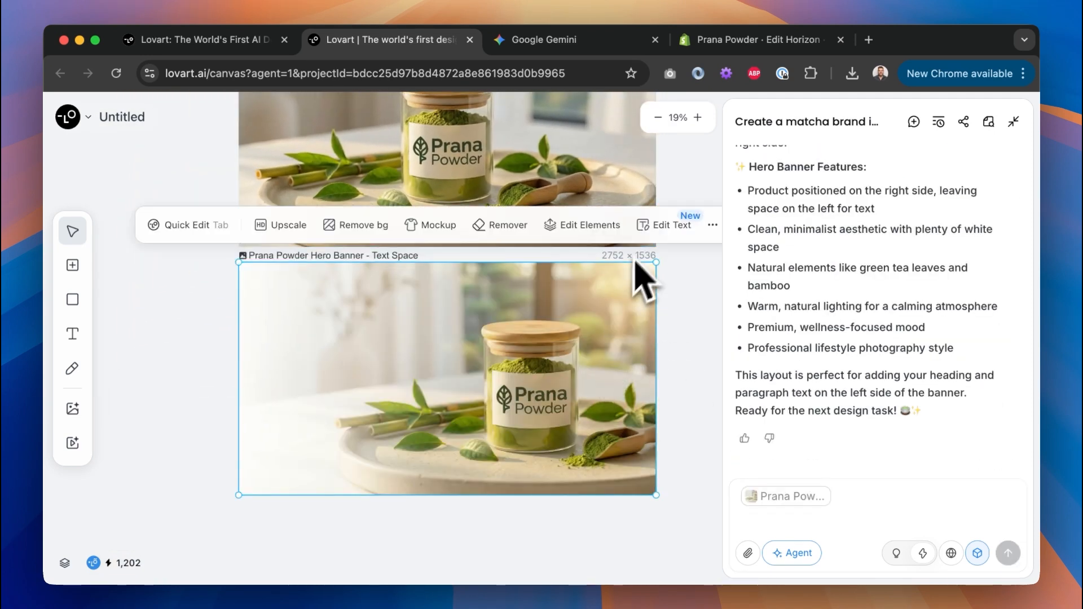
Download the Prana Powder Hero Banner - Text Space image and set it as the hero's first media image in the Shopify theme editor.
scroll(677, 282, right, 2)
click(642, 252)
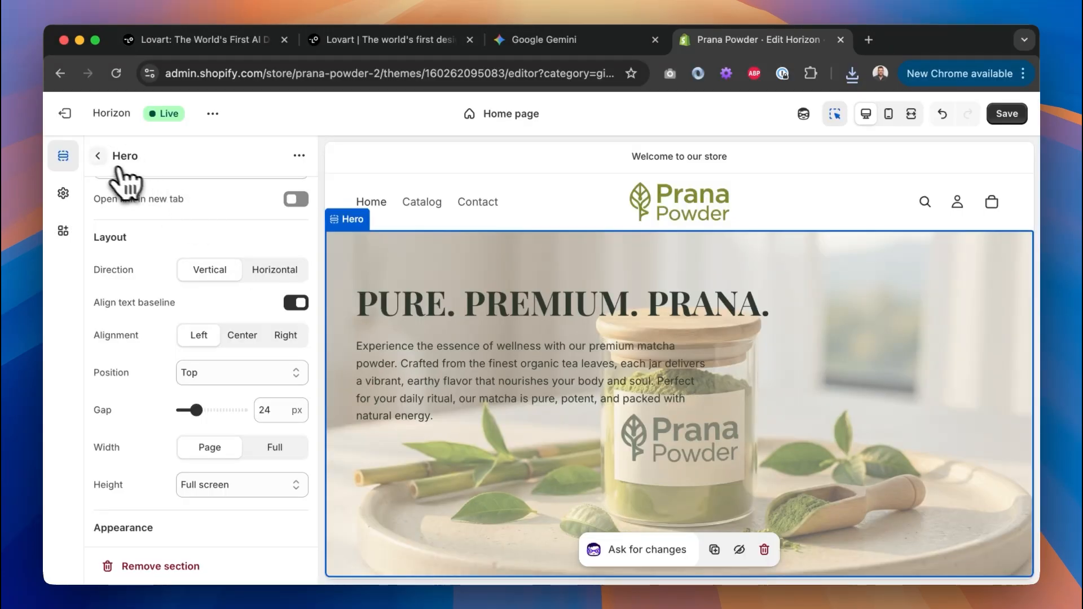
click(98, 155)
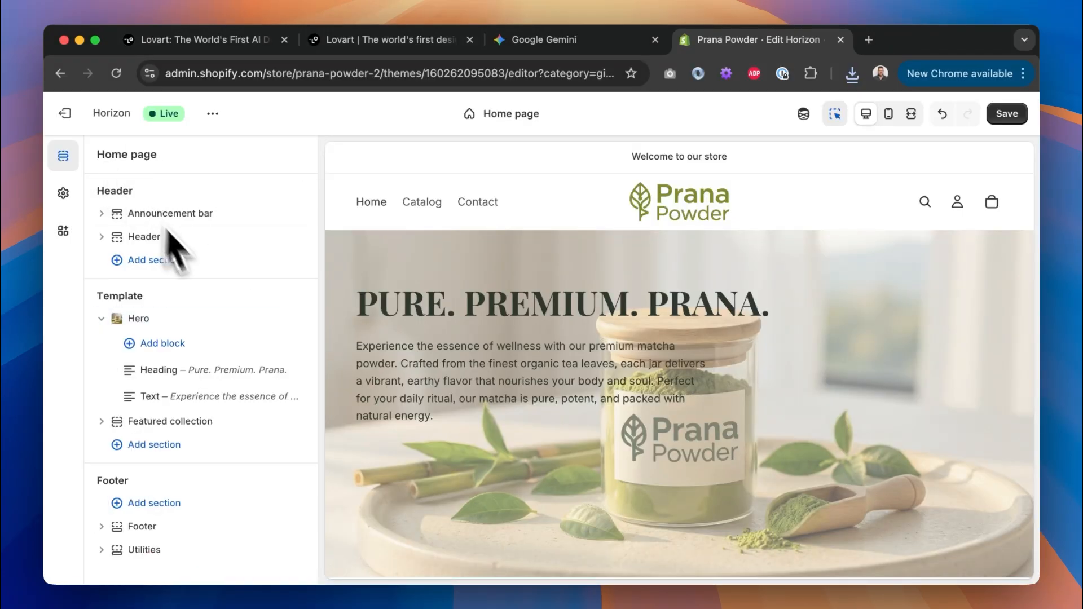
click(158, 318)
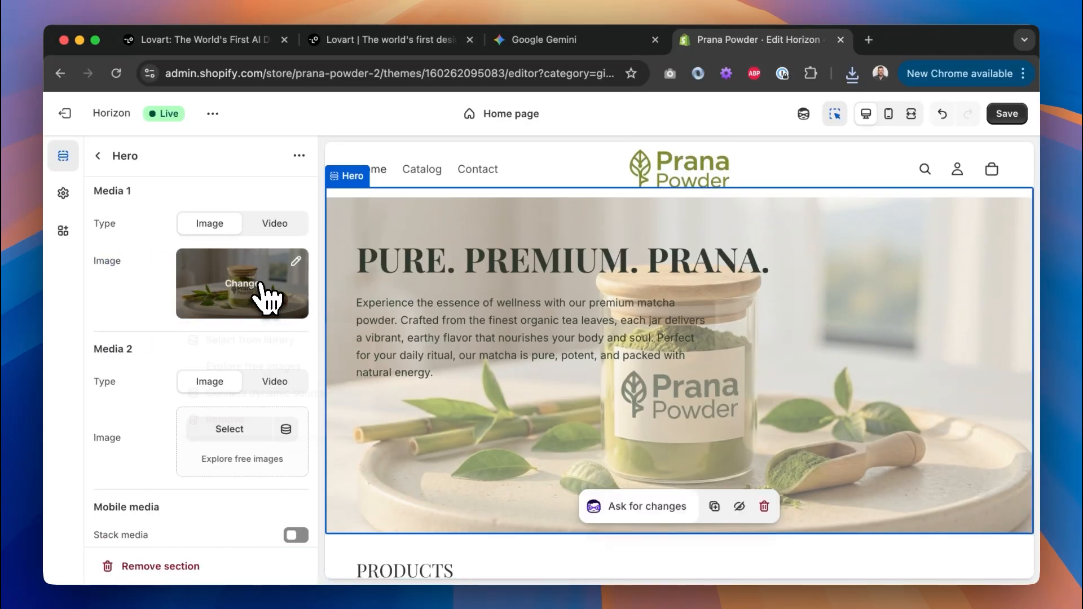
click(267, 299)
click(250, 340)
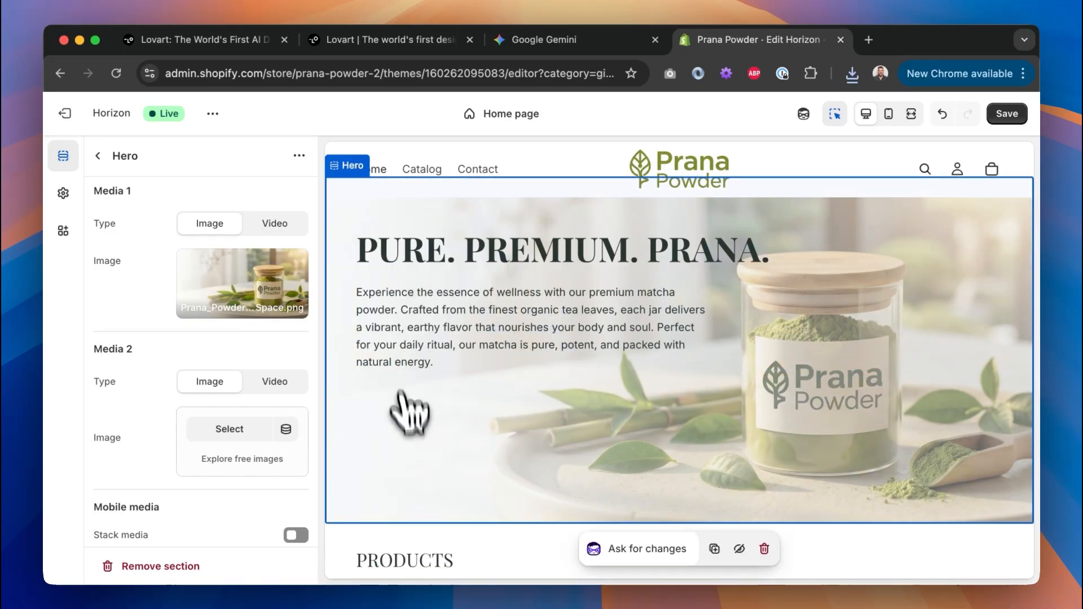
Preview the homepage hero in the mobile layout and return the preview to the desktop layout.
scroll(542, 353, up, 2)
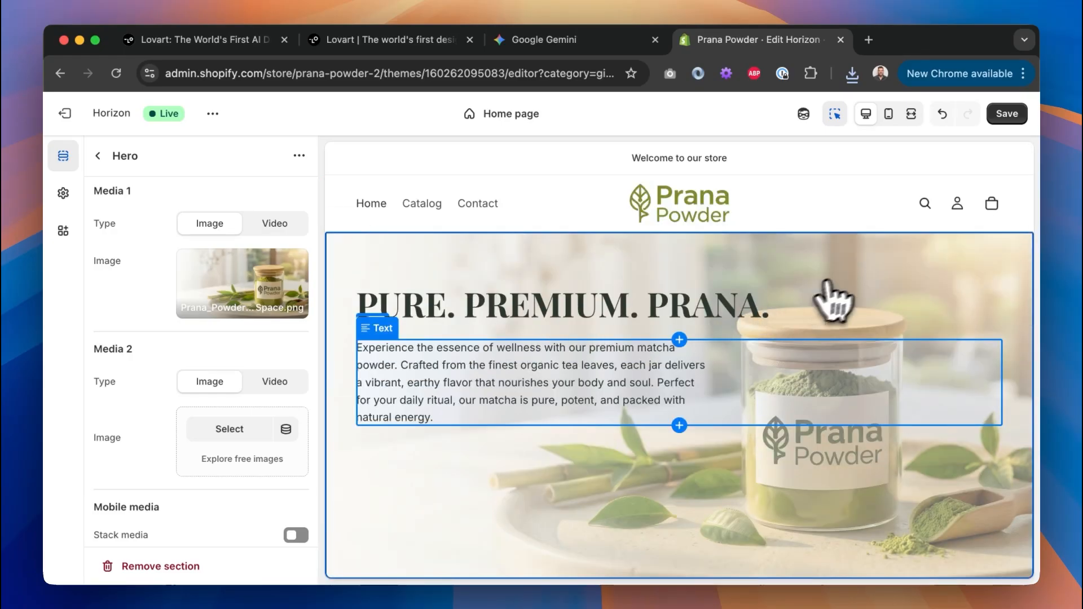
click(890, 115)
scroll(762, 435, down, 3)
scroll(759, 418, up, 3)
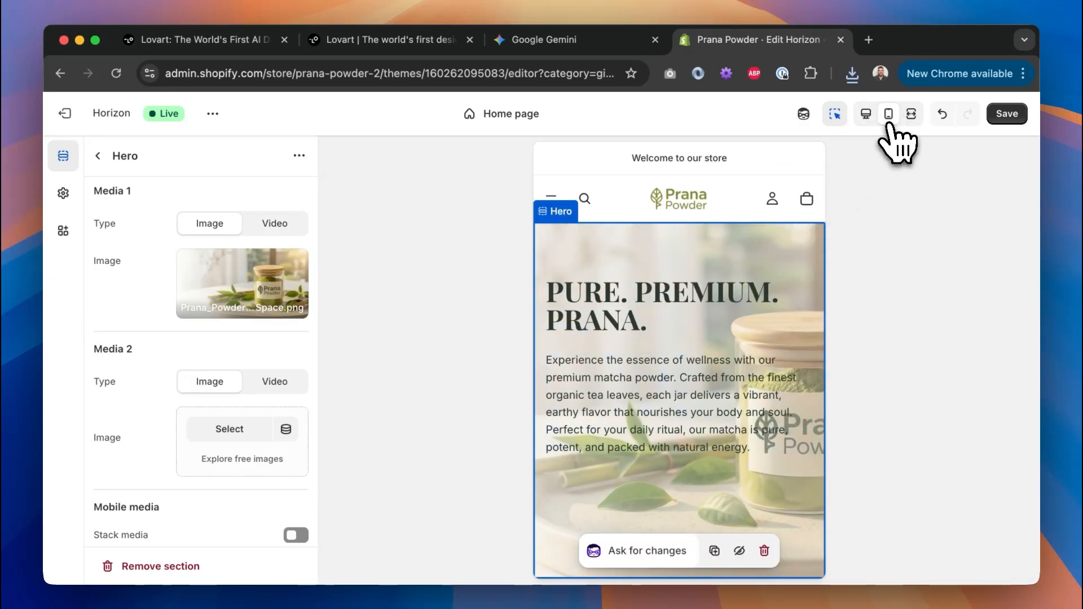
click(869, 116)
Check the Text Space banner in Lovart, return to Shopify and review the hero section's media, link and layout settings.
click(374, 53)
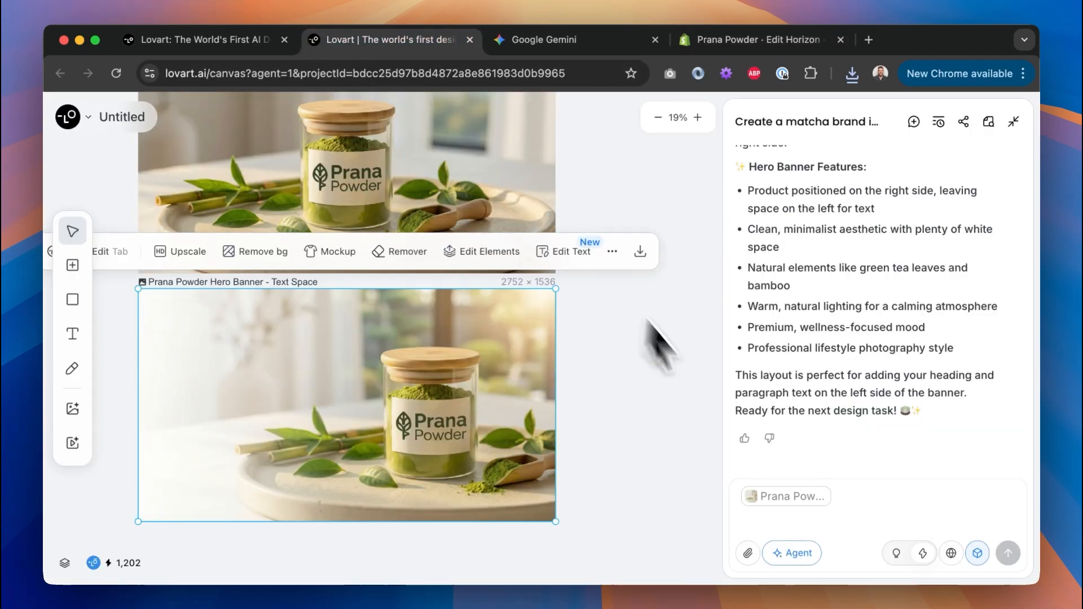
click(710, 43)
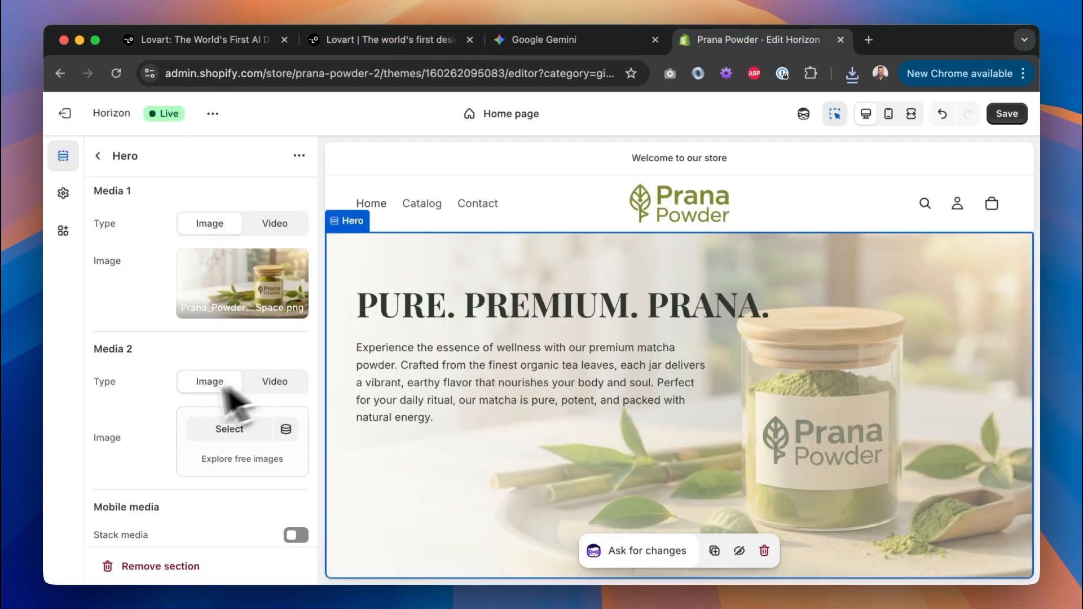
scroll(169, 421, down, 2)
scroll(178, 350, down, 5)
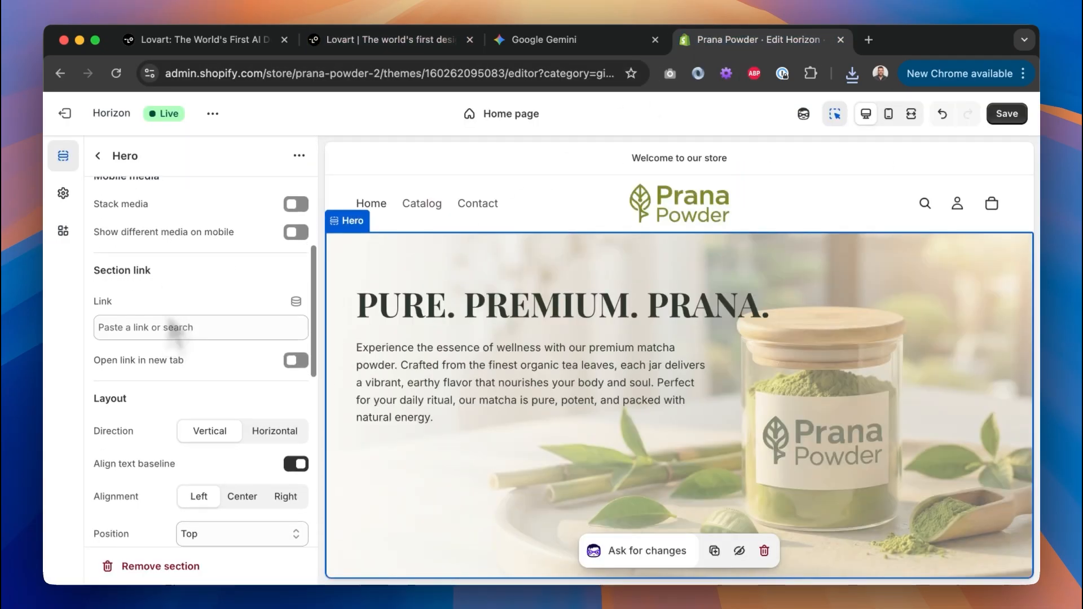
scroll(175, 338, down, 4)
scroll(175, 339, up, 10)
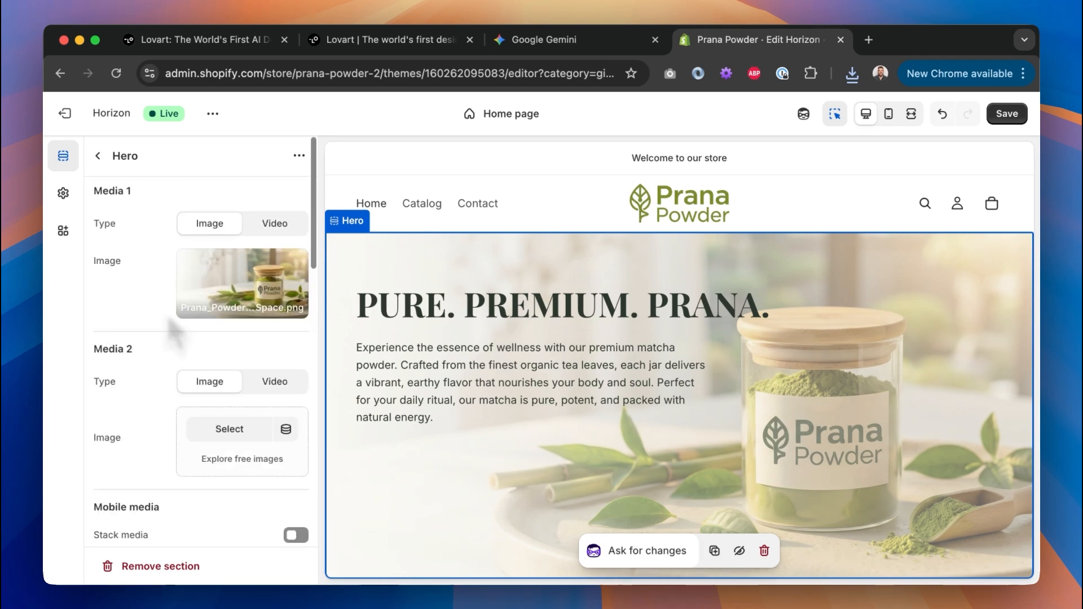
scroll(164, 416, down, 8)
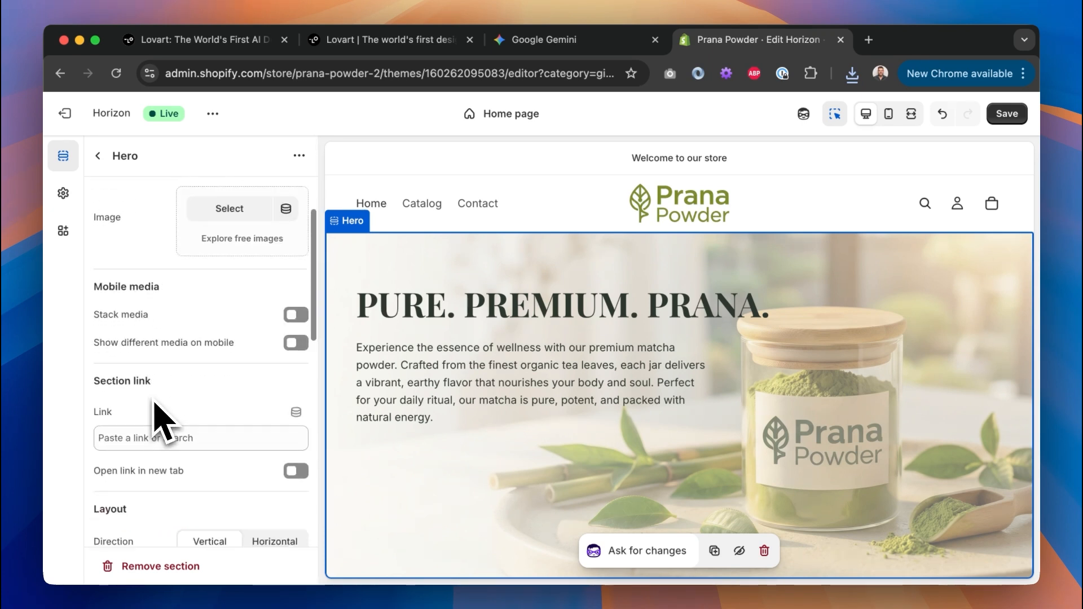
scroll(162, 420, up, 8)
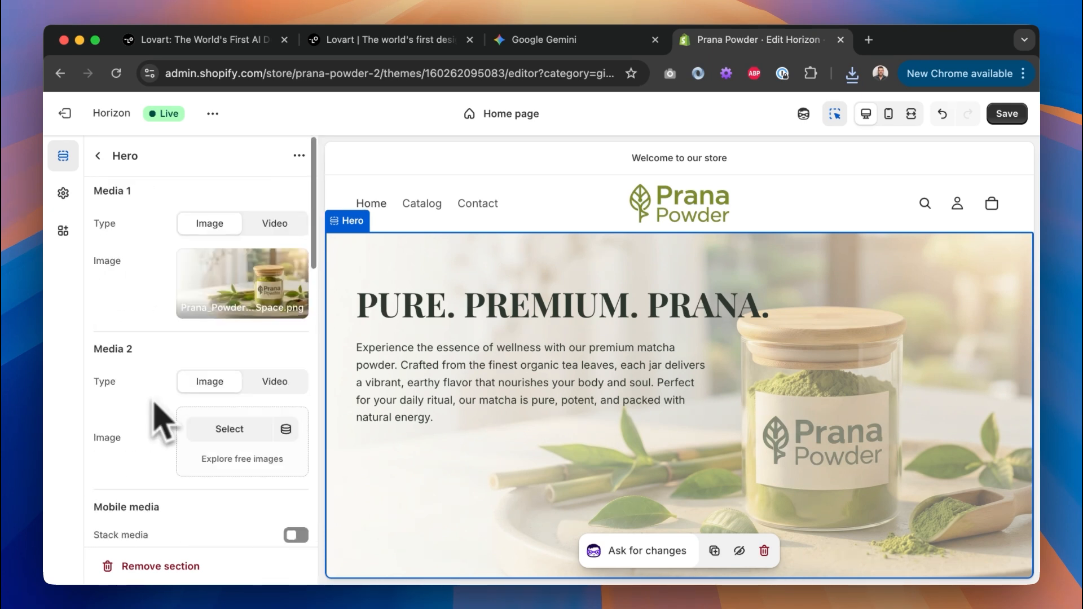
Leave the hero's settings for the home page section list and save the theme changes.
click(97, 157)
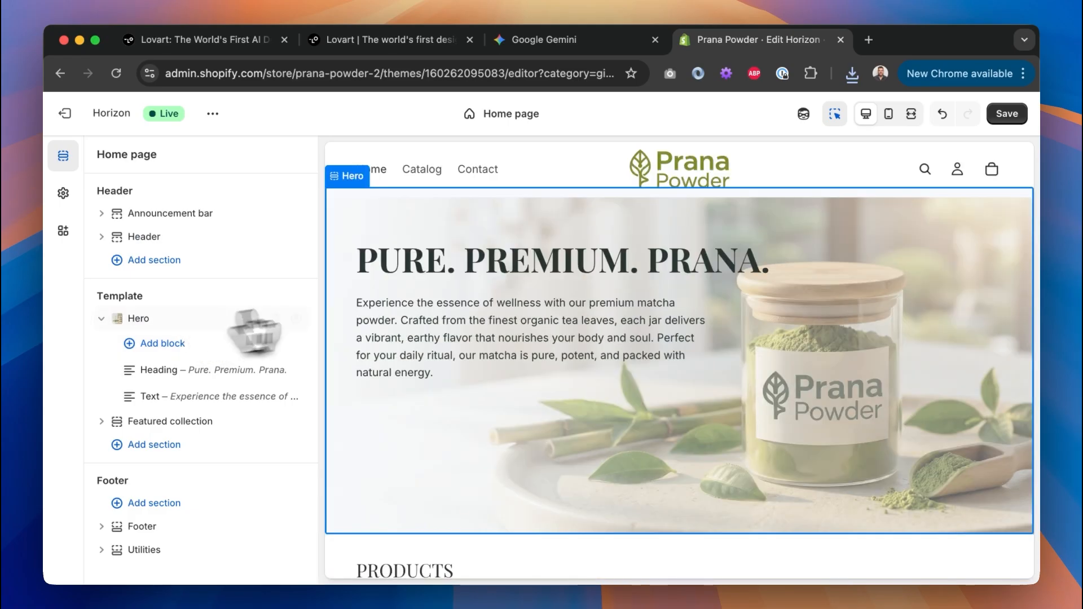
scroll(589, 282, up, 2)
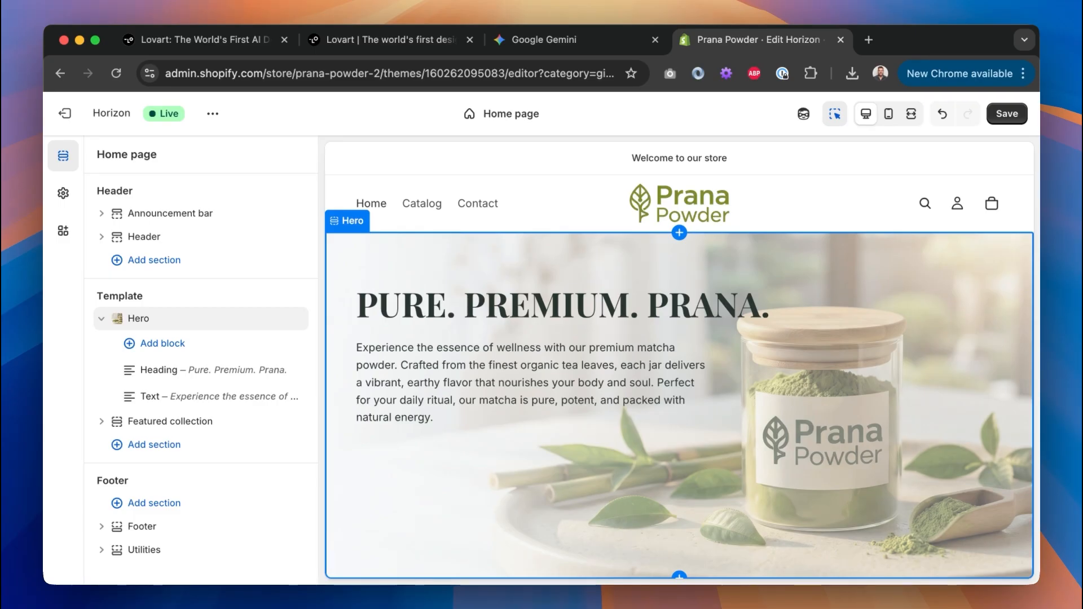
click(1013, 115)
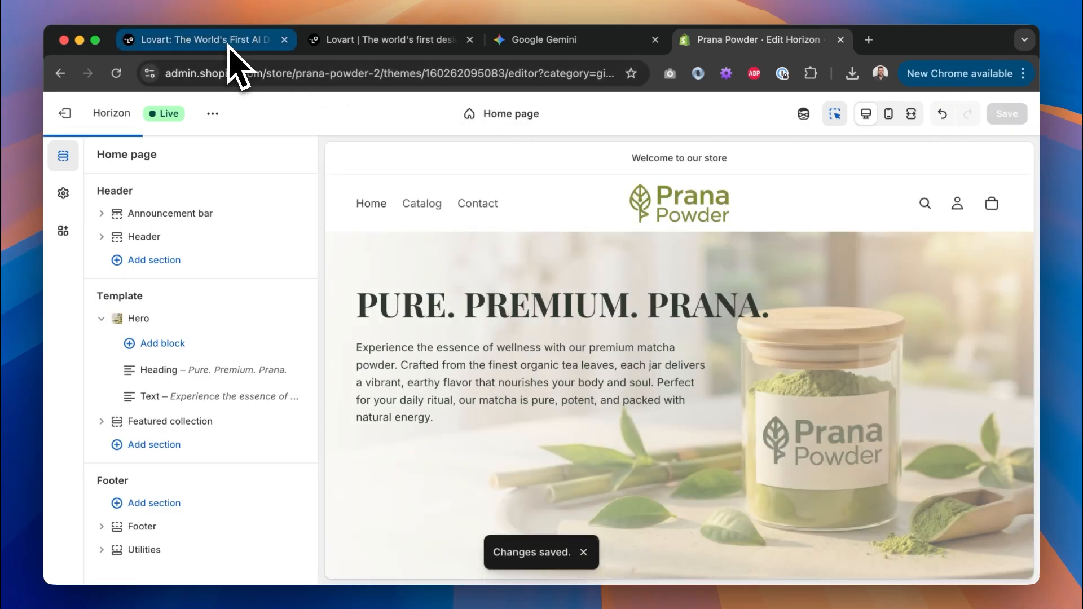
Open the Séance Brand project from Lovart's recent projects and examine its lifestyle and kitchen banner images.
click(228, 44)
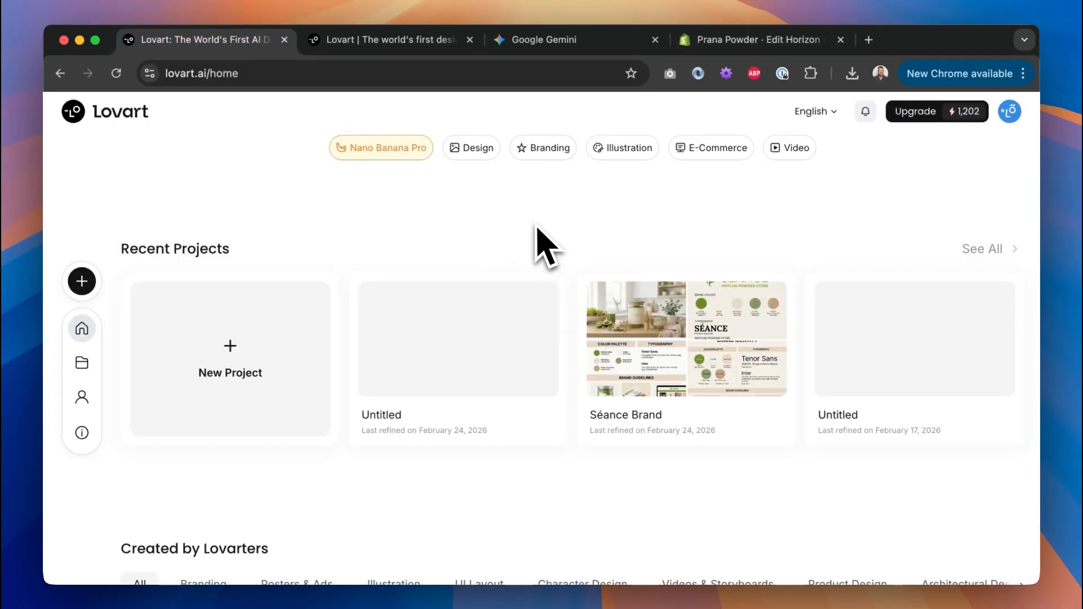
click(700, 368)
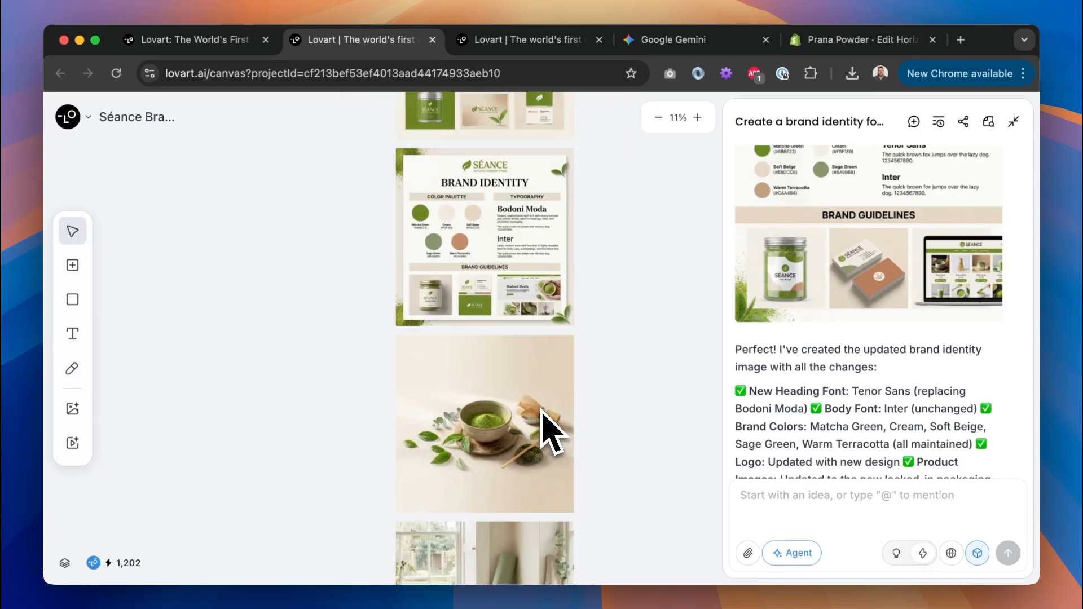
scroll(544, 407, down, 3)
scroll(544, 407, up, 5)
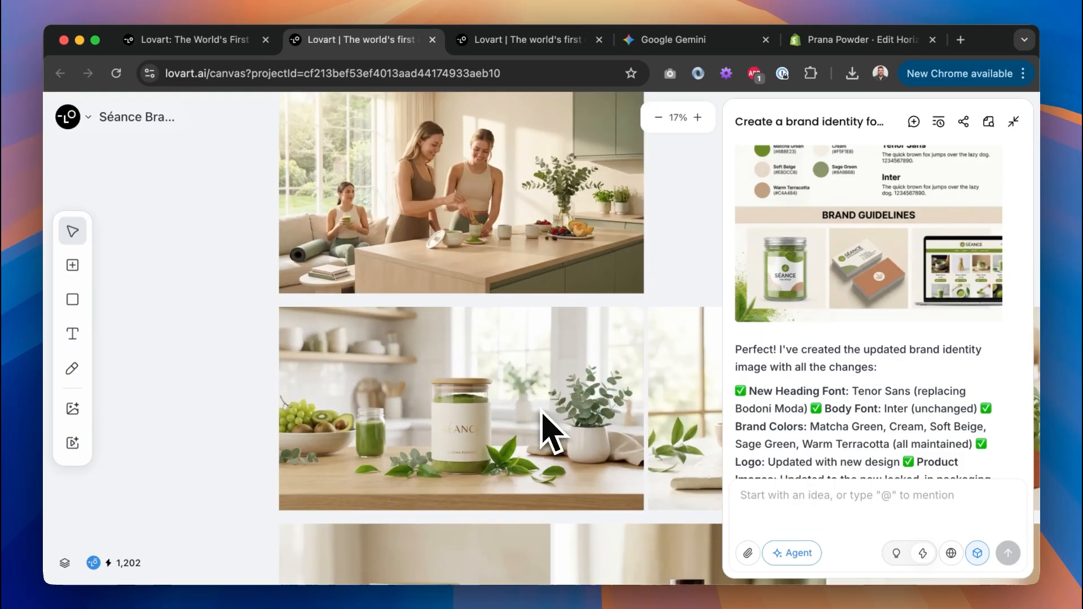
click(537, 211)
scroll(538, 210, right, 1)
scroll(537, 211, left, 1)
scroll(540, 213, down, 10)
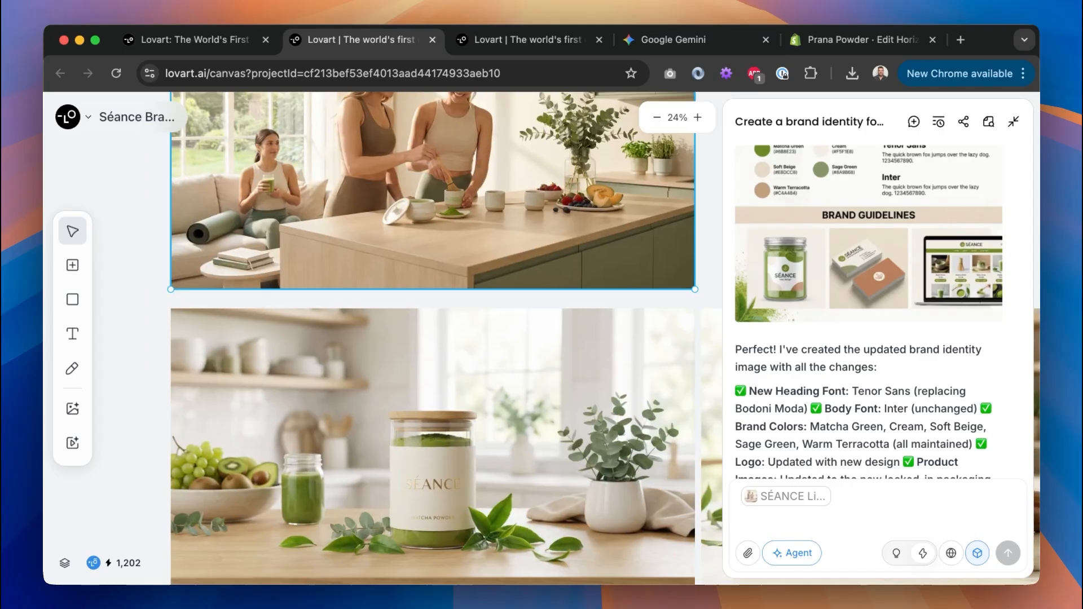
scroll(540, 223, down, 3)
scroll(545, 231, up, 5)
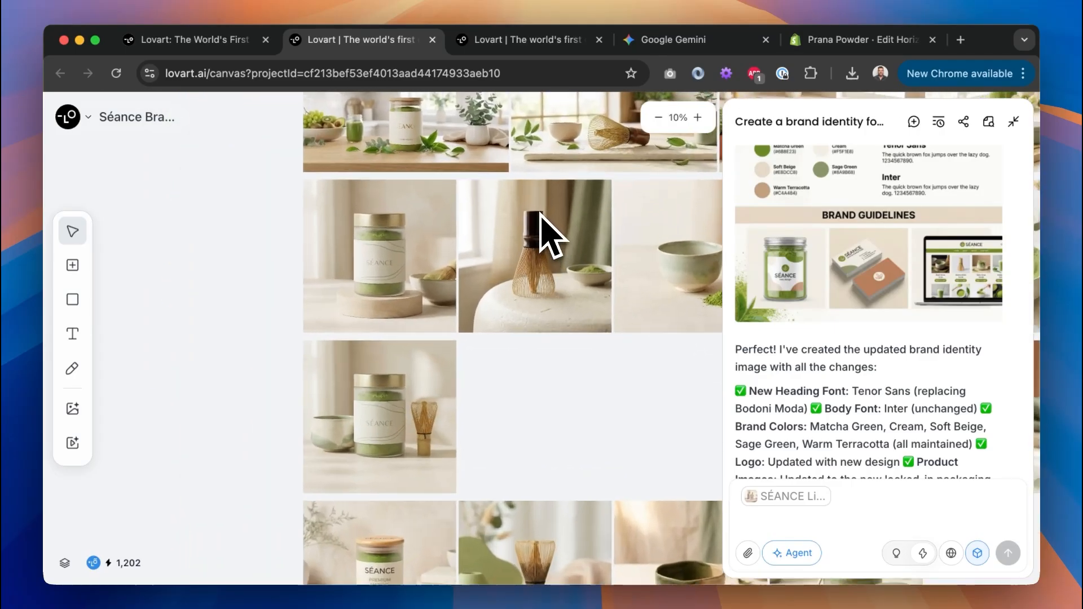
Examine the row of square SÉANCE product images, from the matcha powder jar and whisk to the bowl, accessories set and smoothie bowl.
click(273, 288)
scroll(338, 289, right, 3)
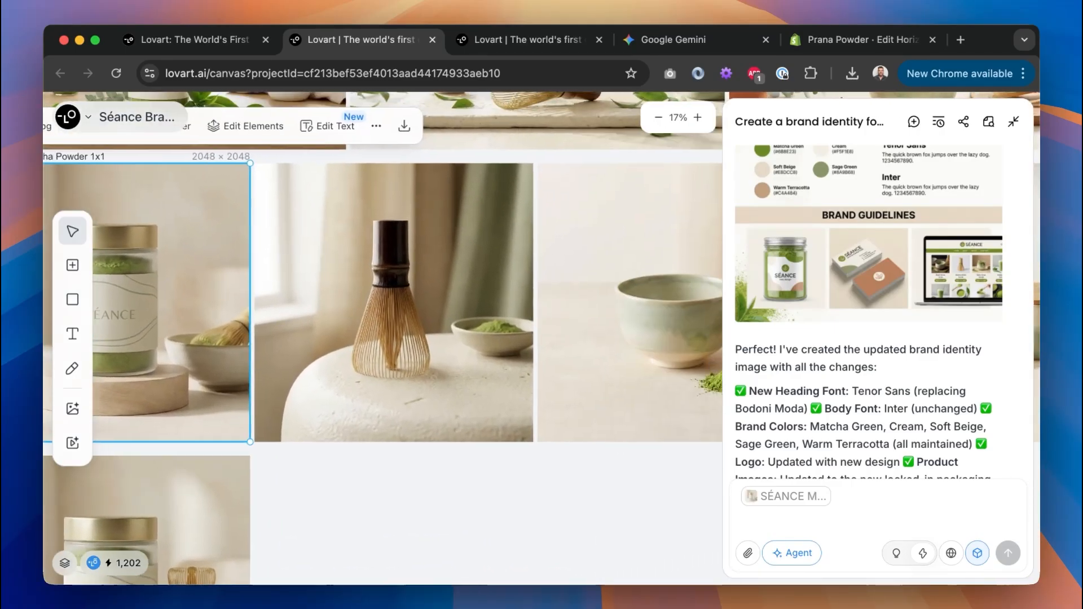
click(426, 291)
scroll(425, 288, right, 3)
click(501, 290)
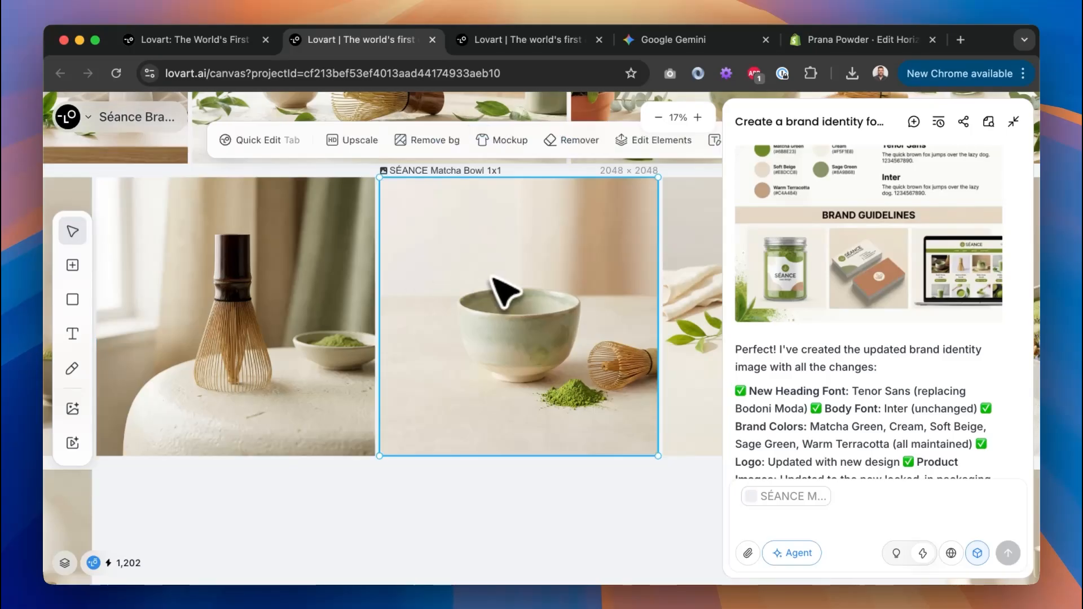
scroll(502, 290, right, 6)
click(491, 279)
scroll(496, 294, right, 5)
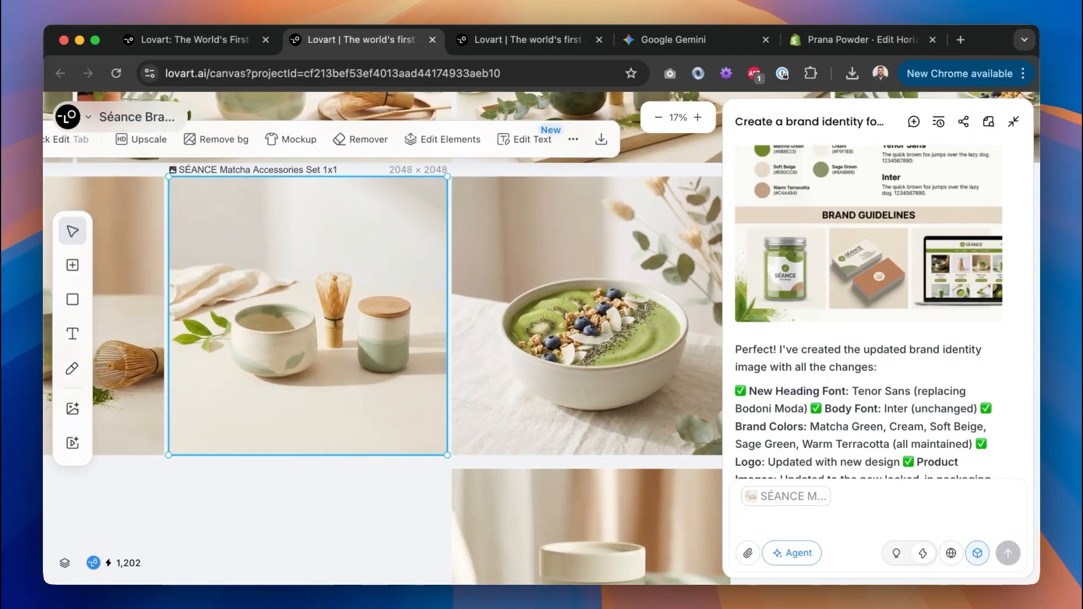
scroll(497, 293, right, 3)
click(499, 294)
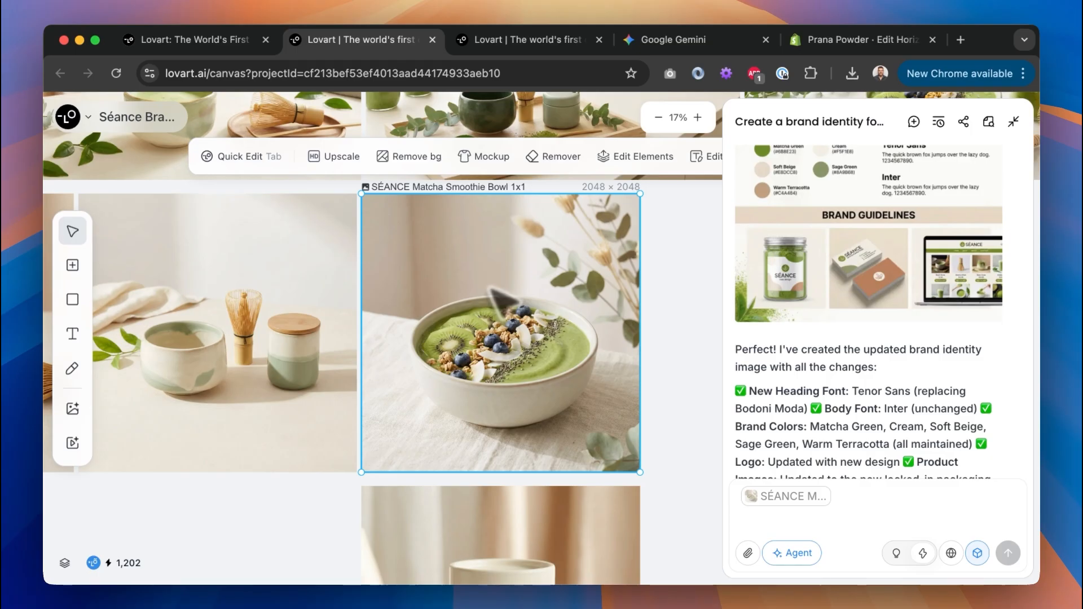
Examine the SÉANCE jar shots, including the nutrition label view, along with the logo concepts and green line icons.
scroll(488, 288, down, 3)
scroll(495, 310, down, 8)
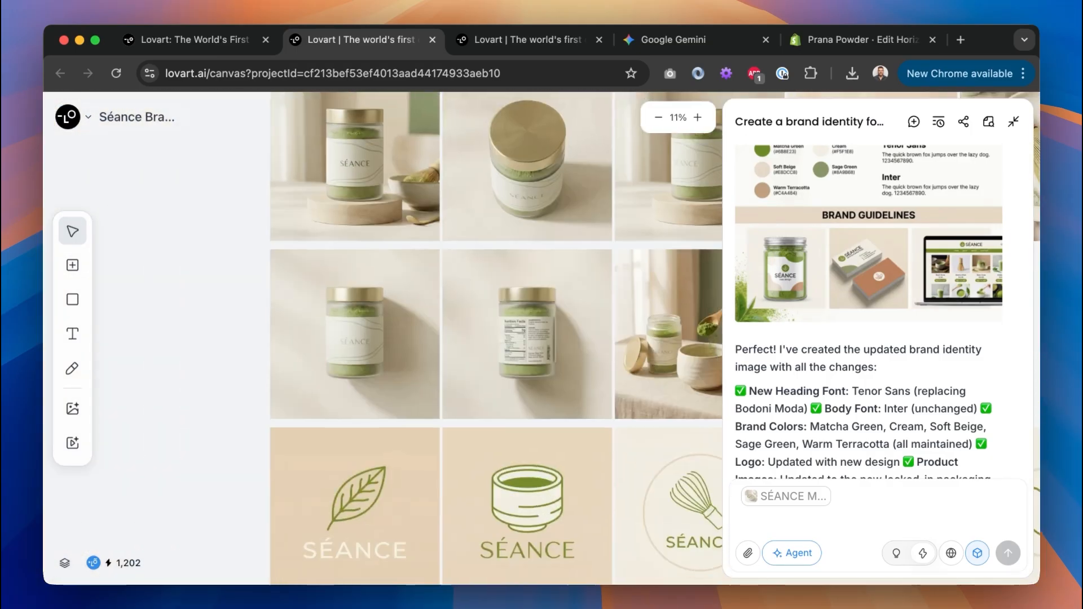
scroll(485, 339, down, 3)
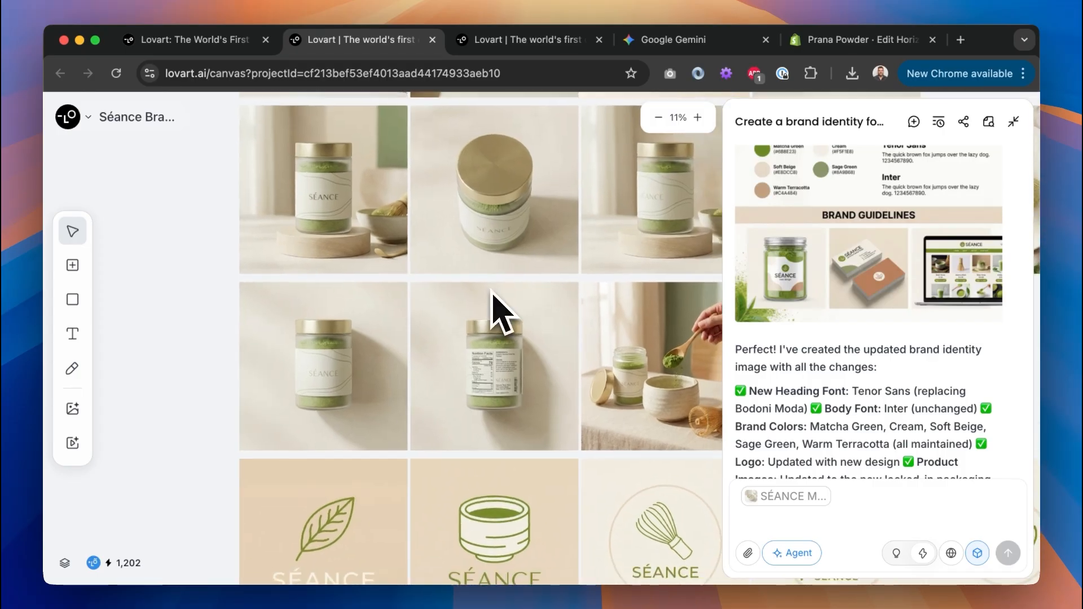
scroll(496, 307, up, 10)
scroll(493, 292, down, 4)
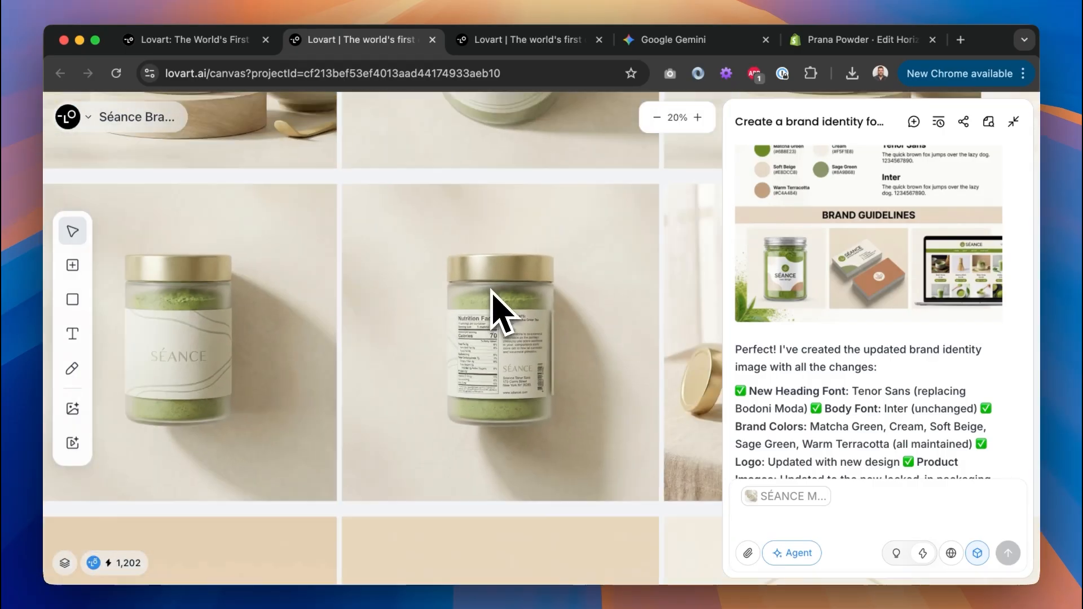
scroll(494, 305, down, 4)
scroll(496, 310, down, 5)
scroll(496, 312, down, 5)
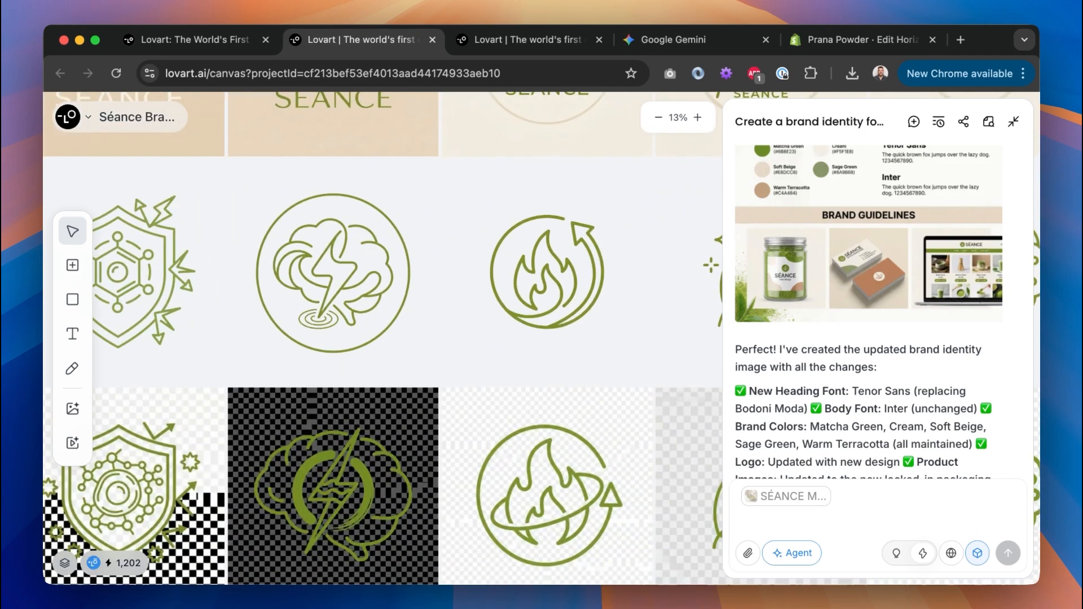
Examine the customer portrait images in the Séance Brand project.
scroll(496, 294, down, 5)
scroll(495, 293, left, 6)
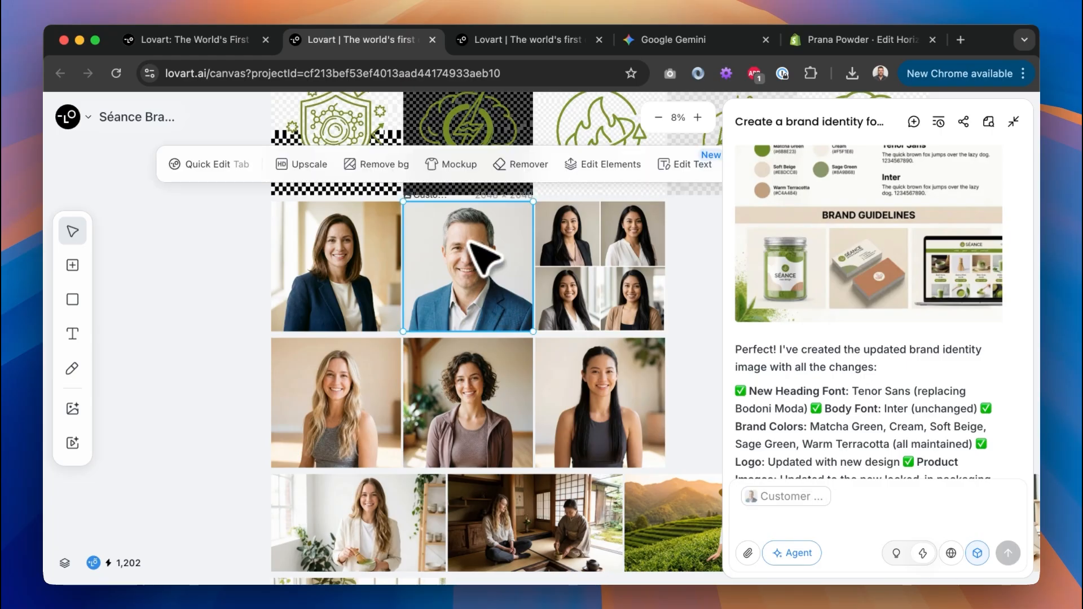
click(251, 384)
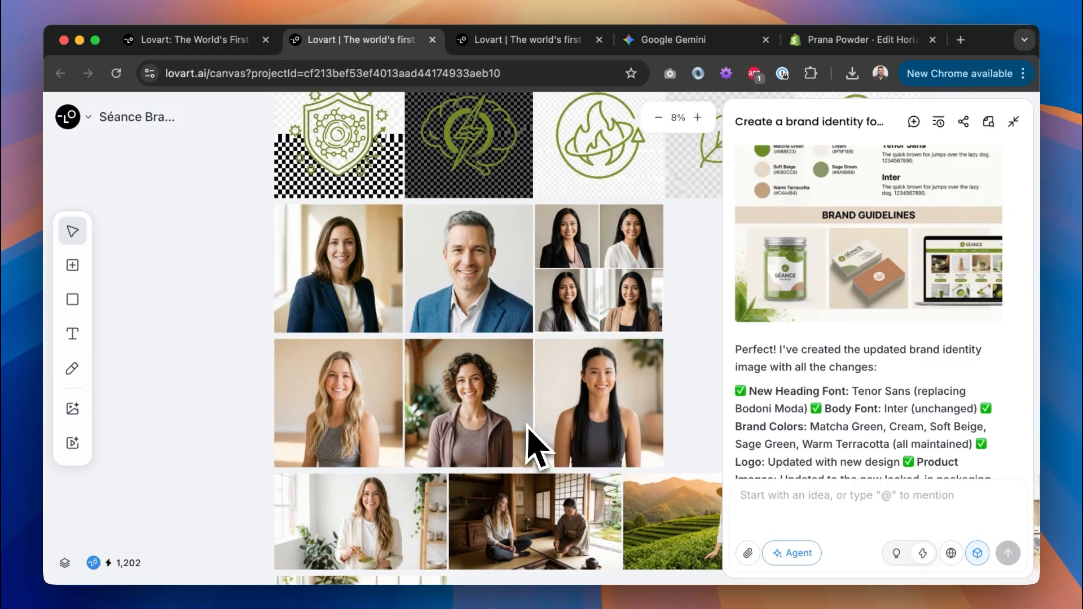
scroll(527, 426, up, 5)
scroll(527, 425, down, 6)
scroll(528, 426, down, 3)
scroll(528, 426, right, 2)
scroll(529, 430, up, 5)
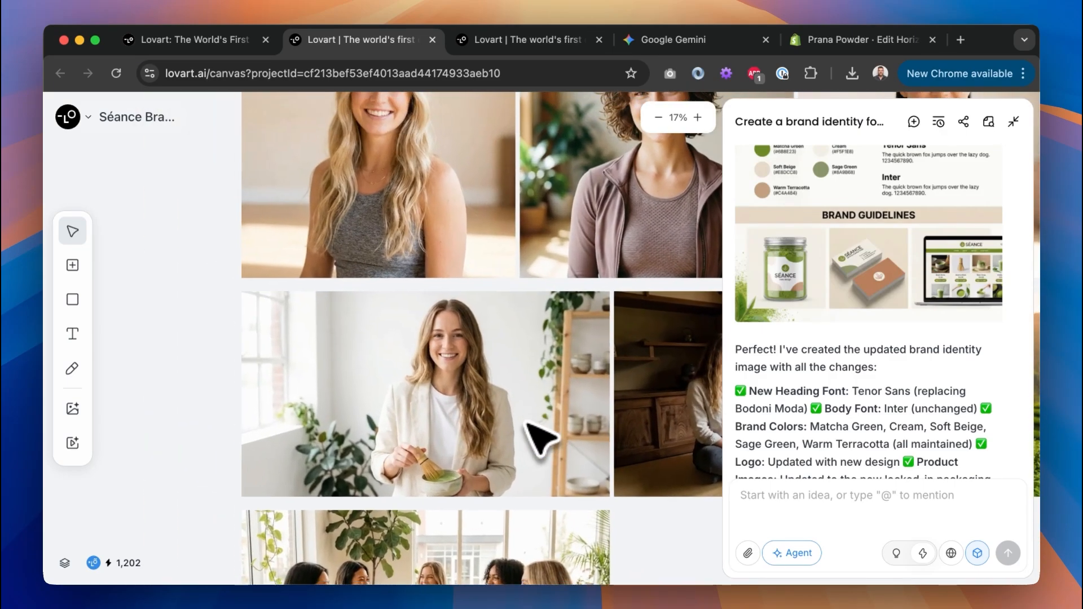
Examine the row of Brand Story images, including Matcha Fields and Building Brand.
scroll(541, 437, up, 1)
scroll(540, 438, left, 1)
scroll(481, 424, right, 6)
click(460, 430)
scroll(460, 430, right, 7)
scroll(460, 430, right, 8)
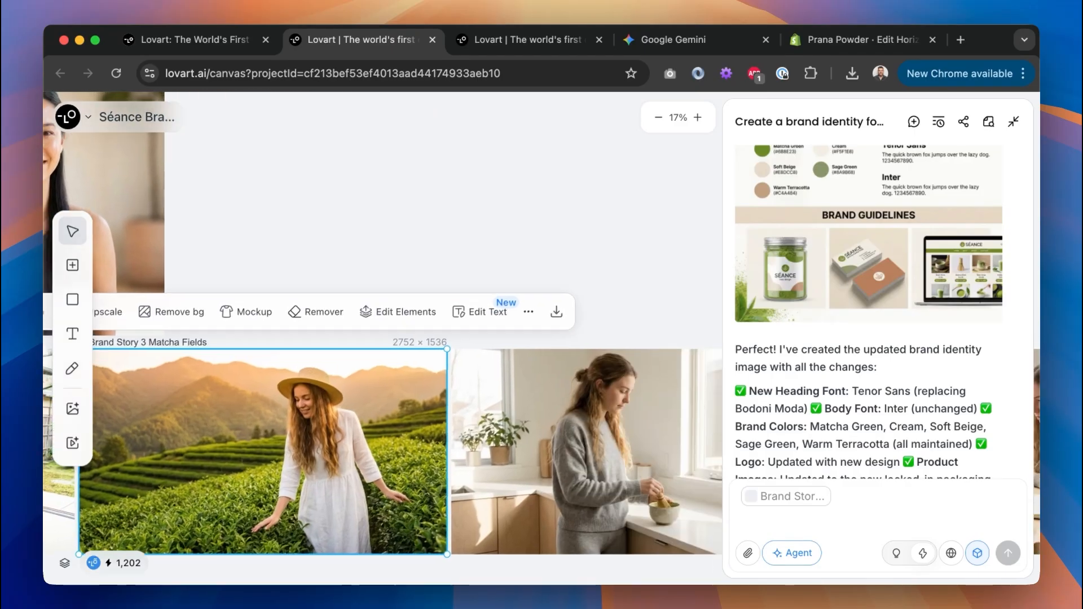
click(460, 430)
scroll(460, 430, right, 3)
scroll(460, 430, right, 3)
scroll(460, 430, down, 1)
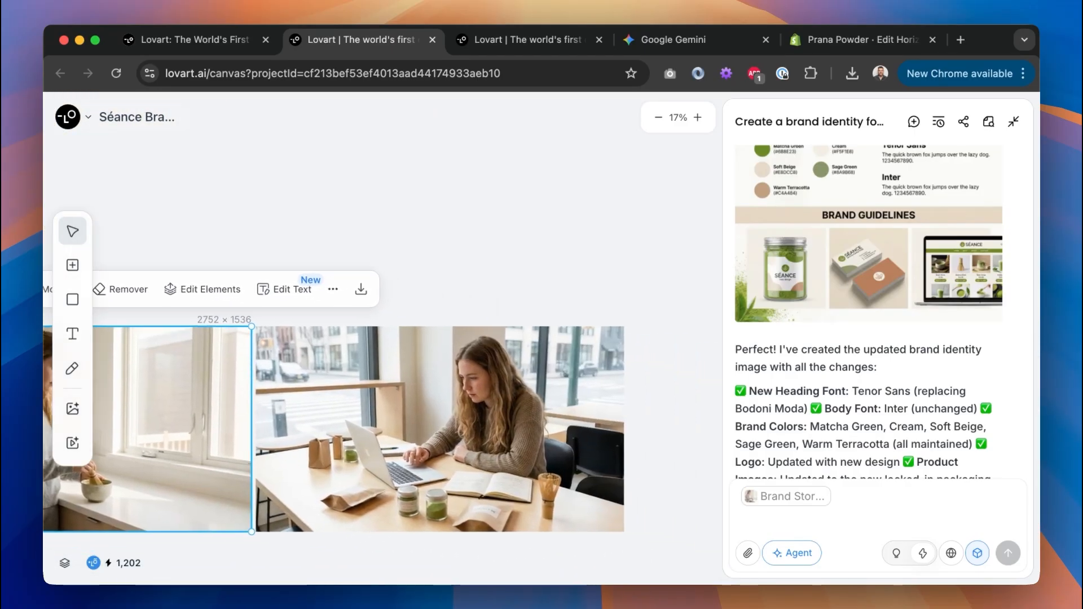
scroll(460, 430, right, 2)
scroll(460, 430, left, 15)
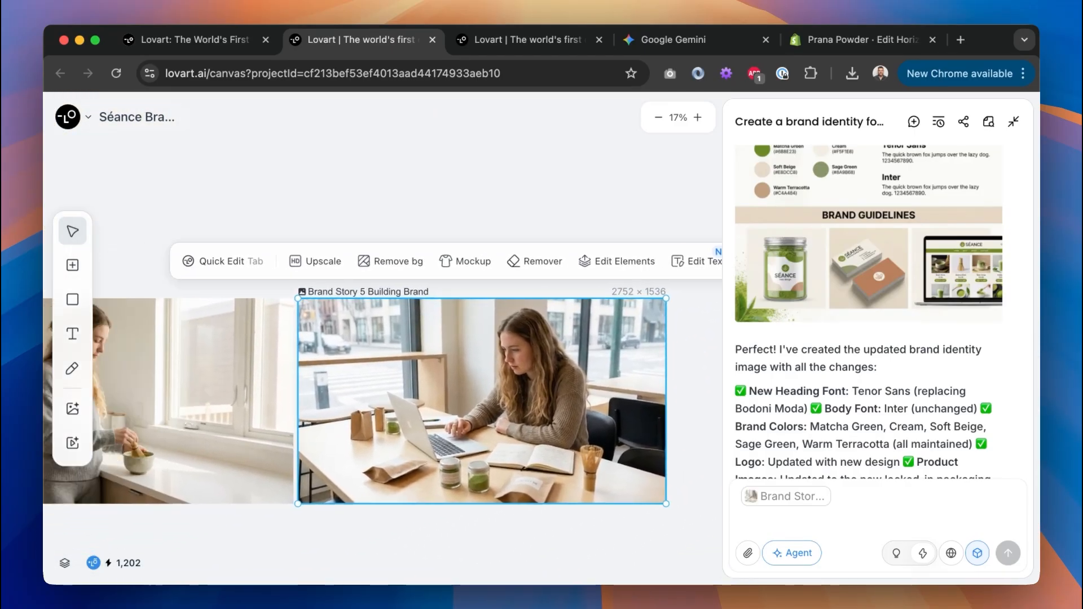
Examine the group lifestyle image, kitchen product banners and SÉANCE brand identity boards in the rest of the project.
scroll(454, 429, left, 8)
scroll(455, 429, down, 3)
scroll(455, 429, up, 3)
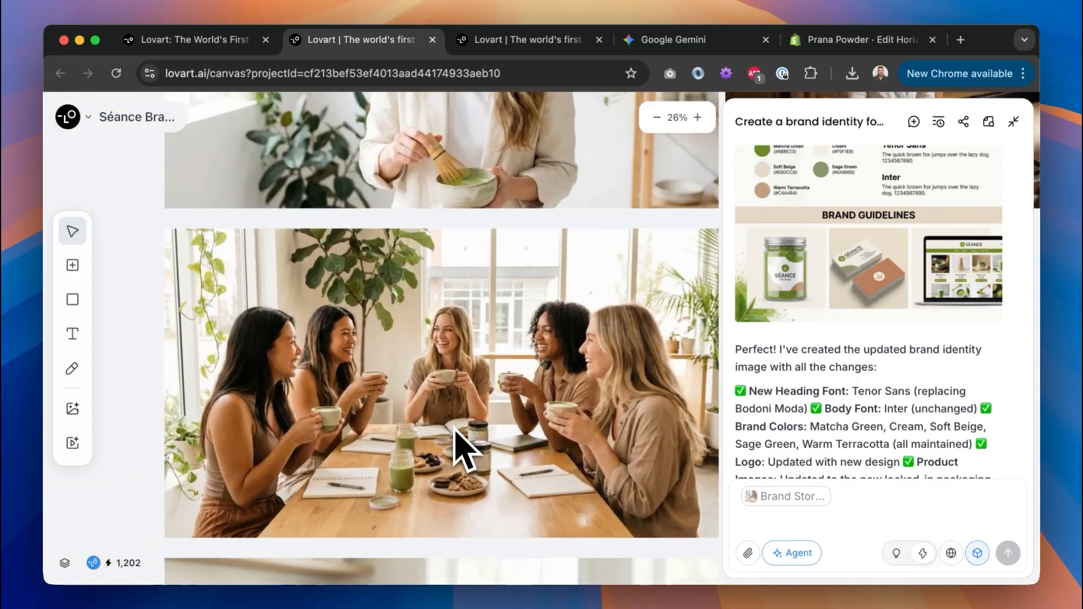
scroll(544, 423, right, 2)
scroll(544, 423, down, 5)
scroll(544, 421, down, 3)
scroll(546, 430, down, 4)
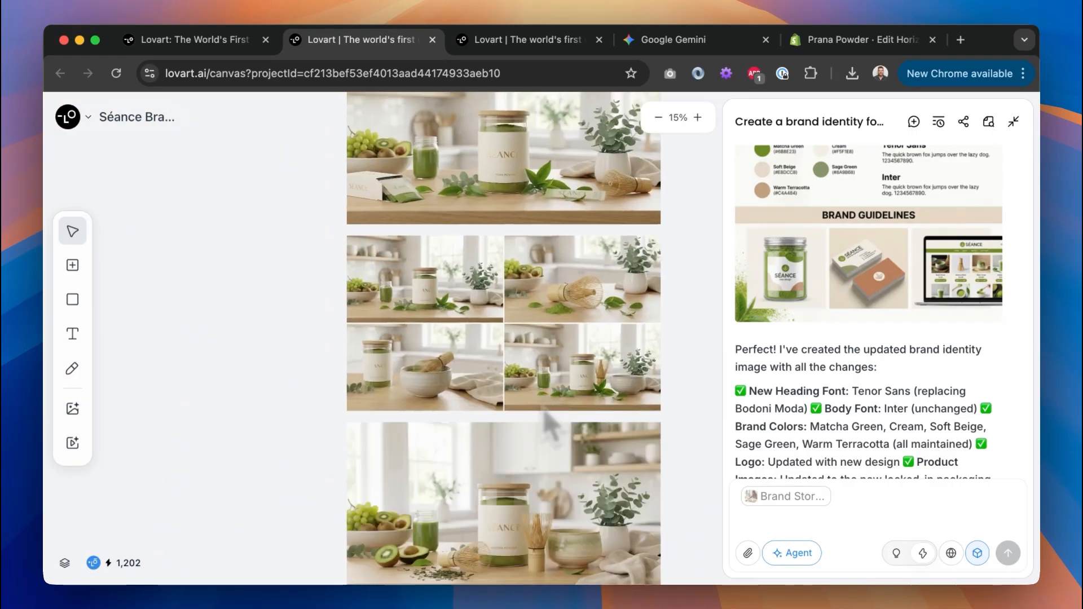
scroll(384, 339, down, 3)
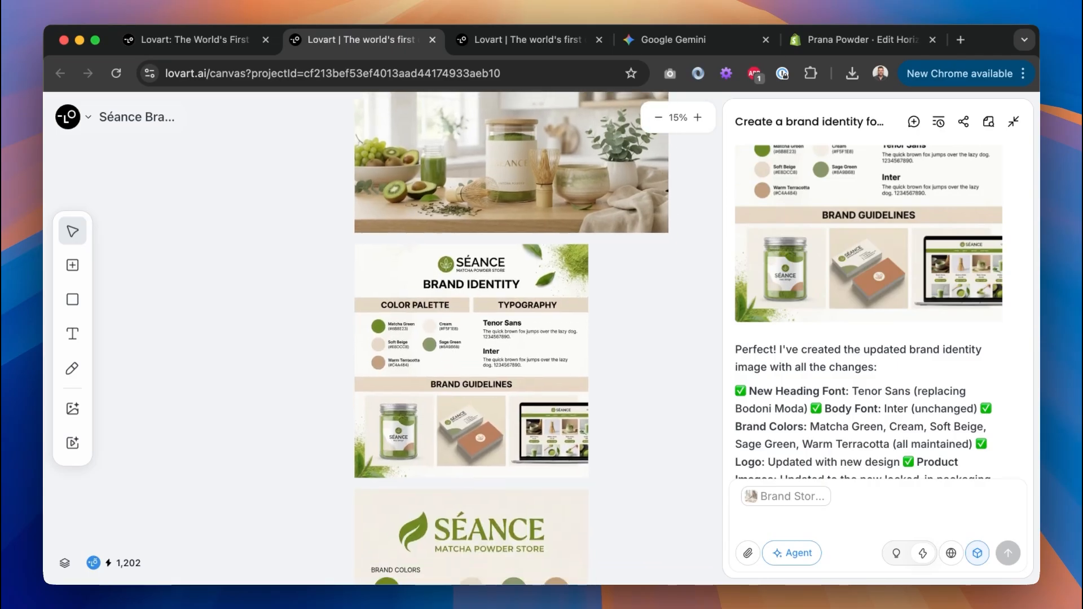
scroll(474, 338, down, 8)
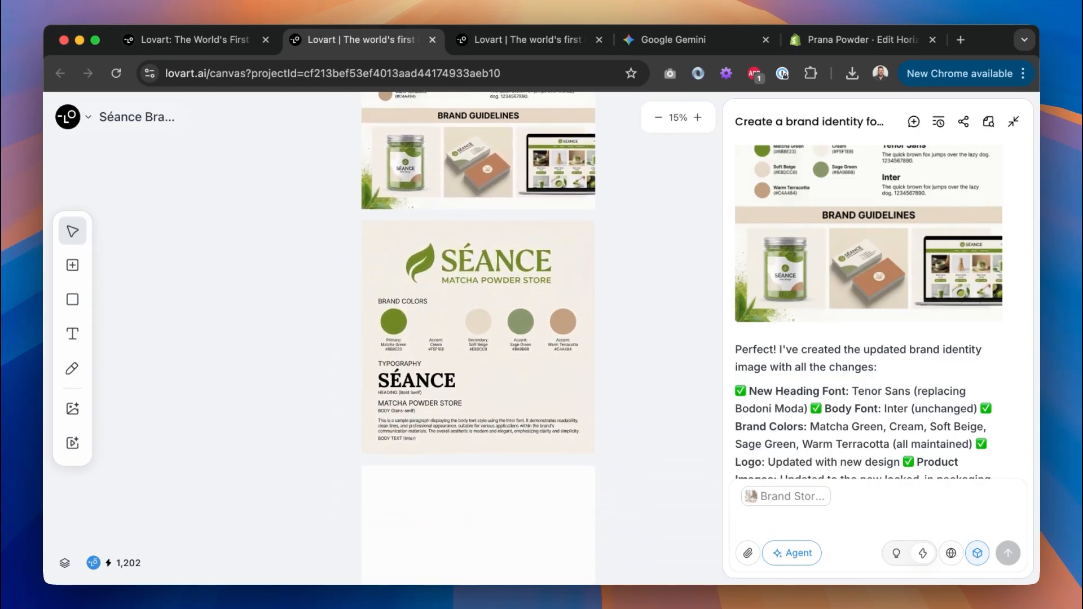
scroll(544, 424, down, 2)
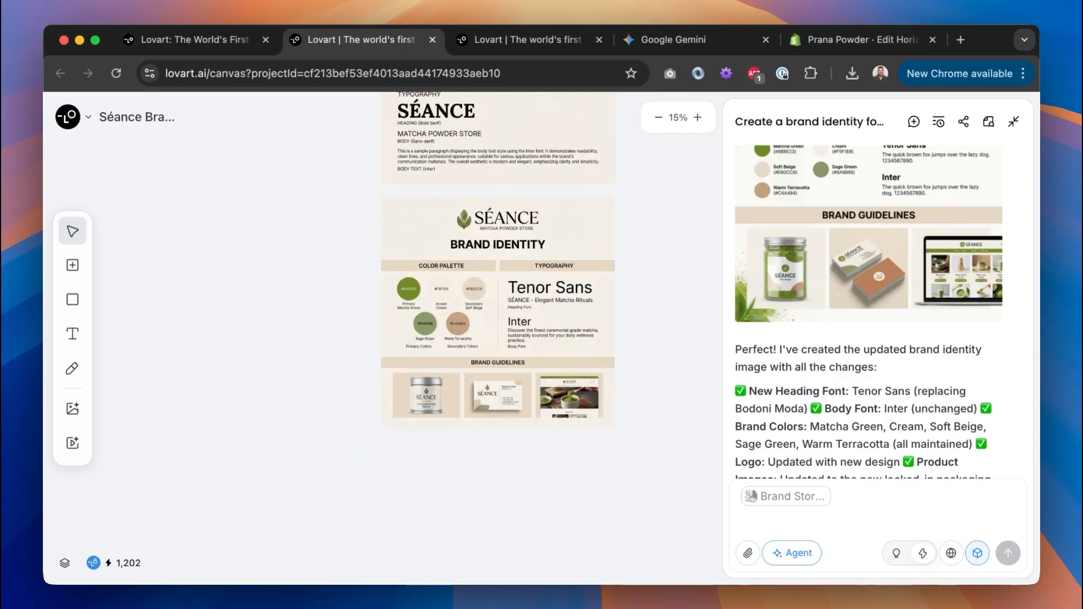
Examine the SÉANCE Brand Card and the neighbouring brand identity boards in the Séance Brand project.
scroll(544, 423, down, 5)
scroll(544, 423, up, 3)
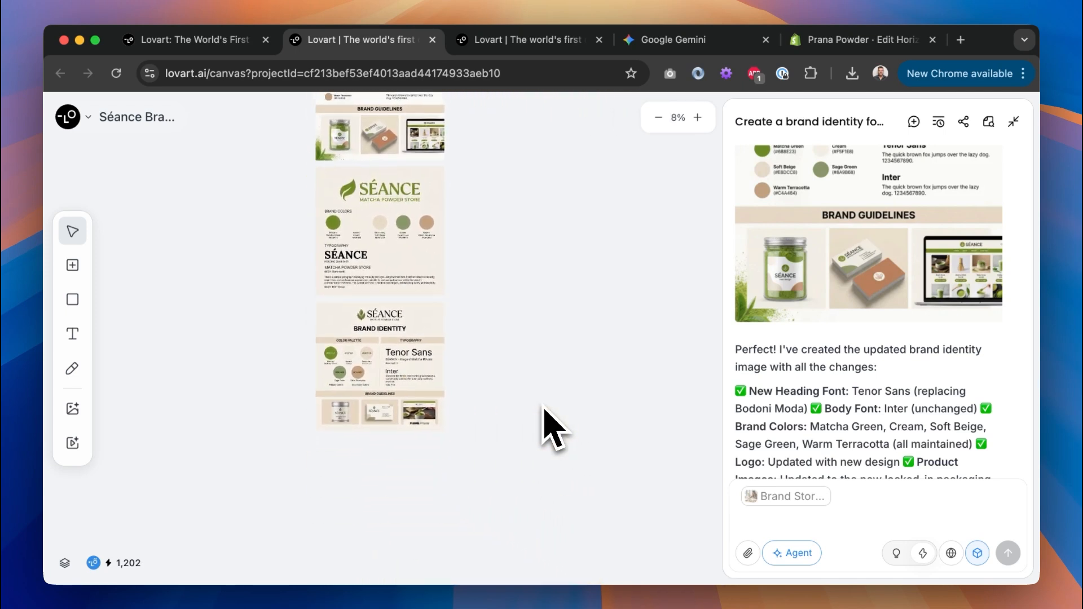
scroll(544, 424, left, 3)
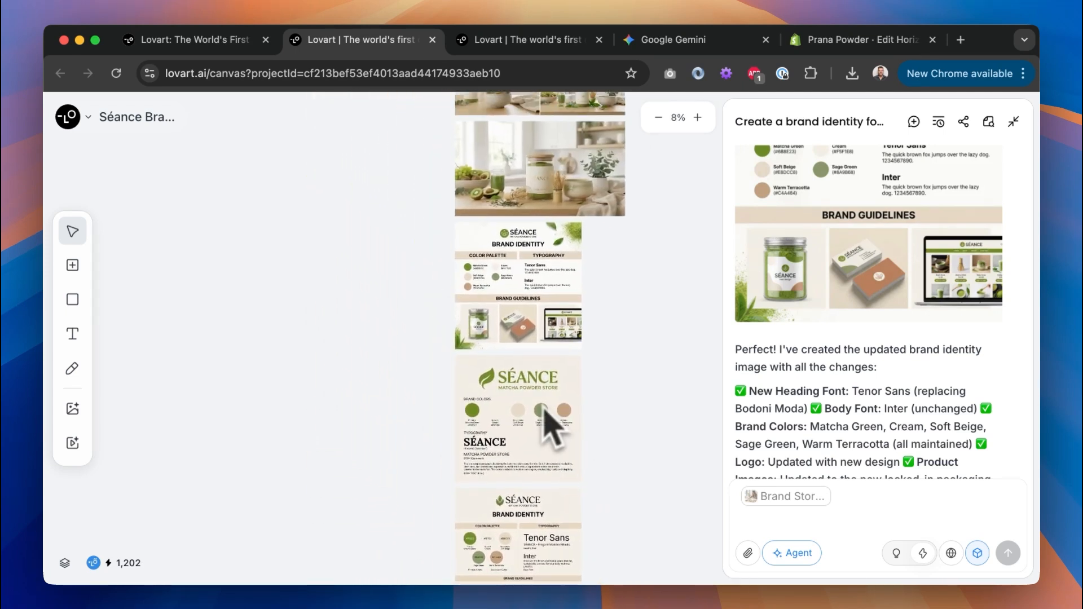
scroll(551, 429, up, 5)
click(603, 356)
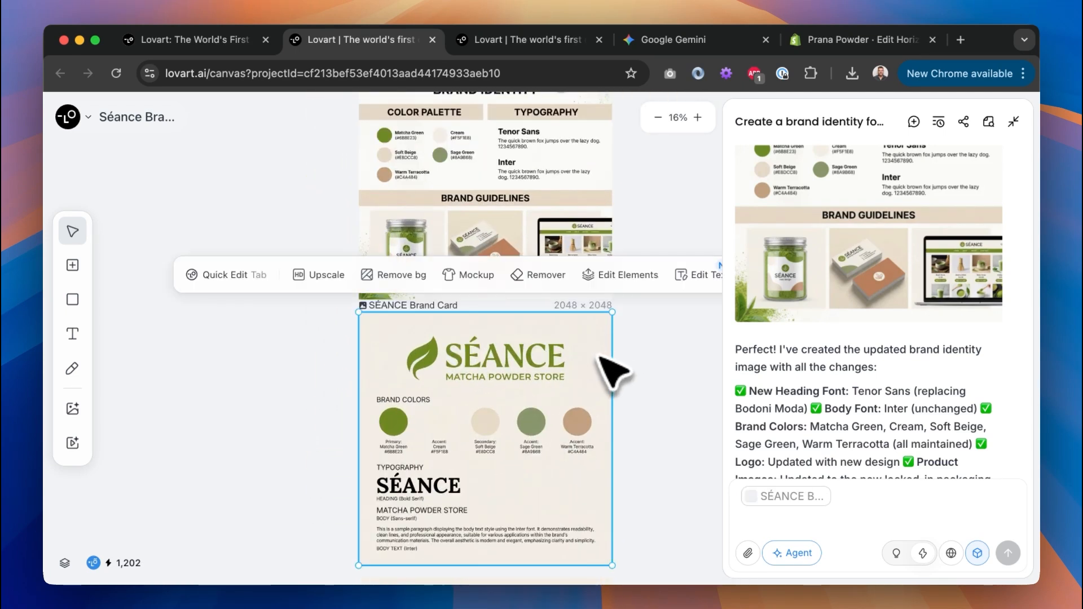
click(631, 366)
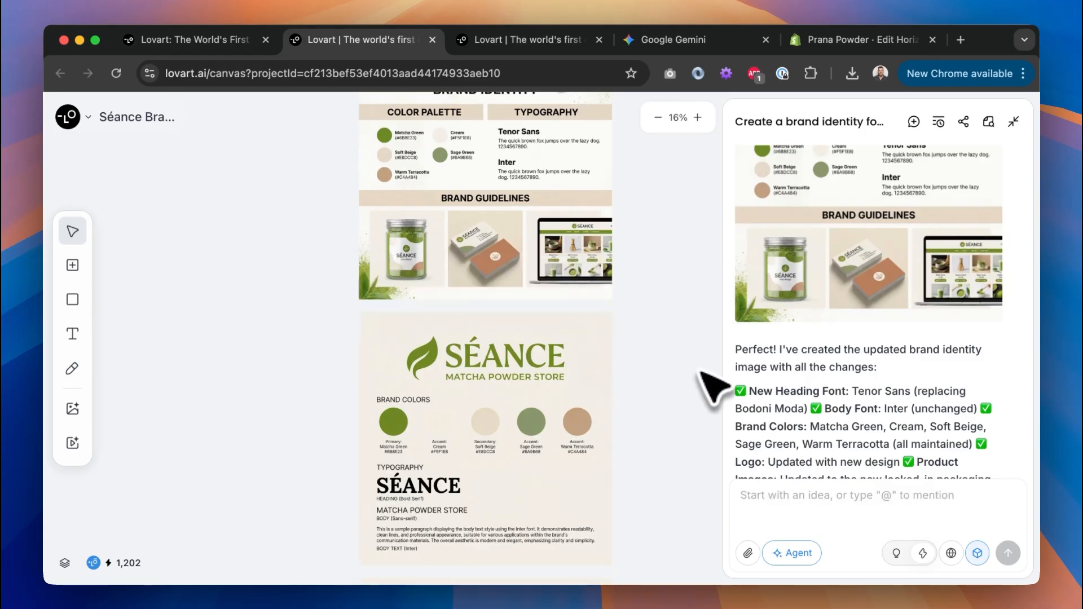
Switch to Finder and preview the six images in the Brand Story folder of Brand Identity - Séance.
key(super+Tab)
click(431, 226)
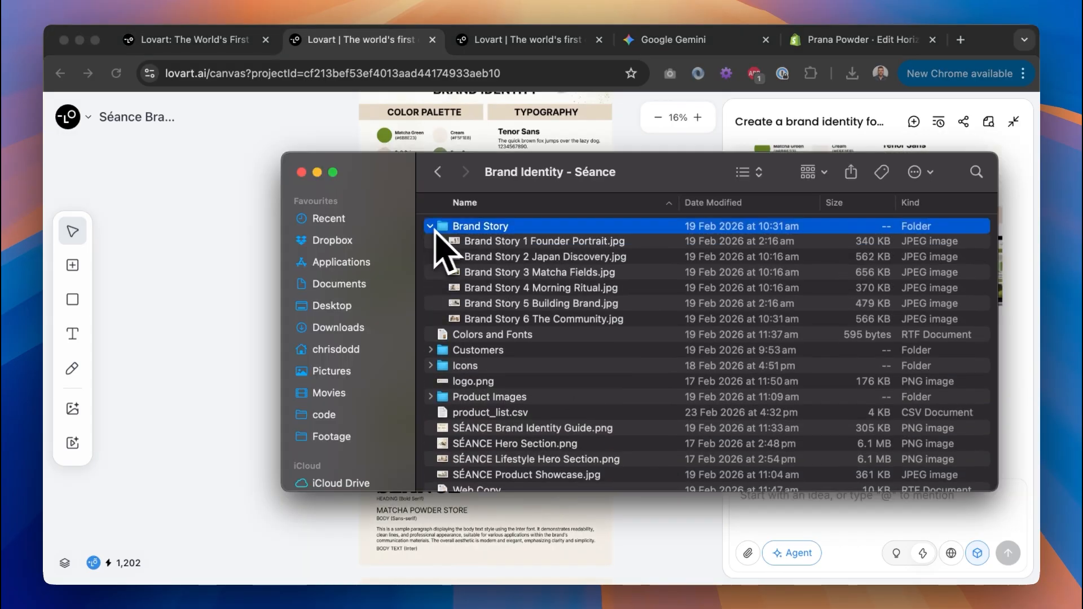
click(516, 242)
key(space)
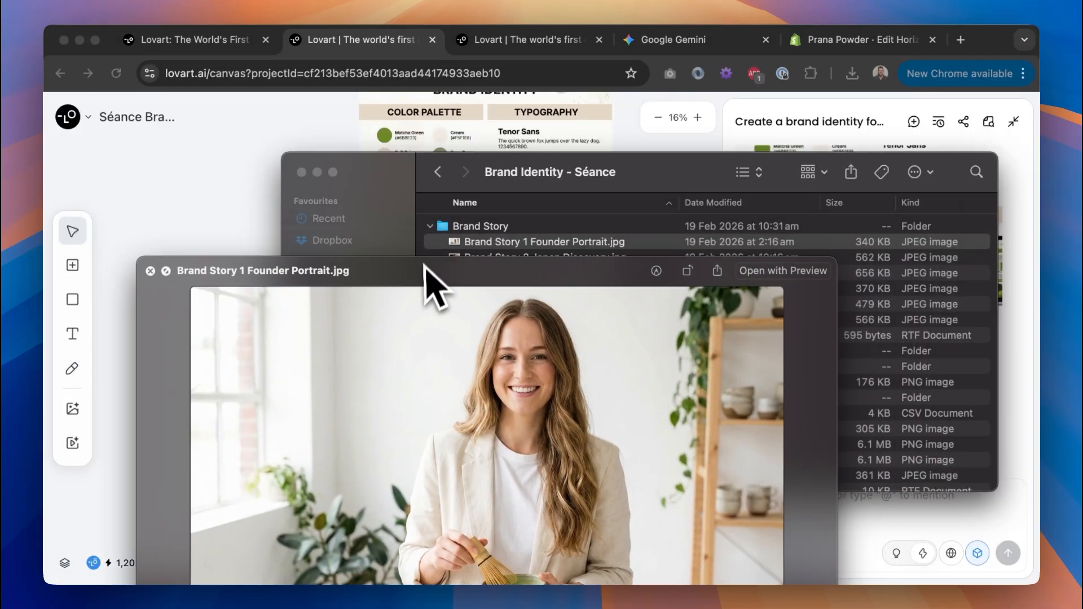
key(Down)
key(Down)
key(Down)
key(Down)
key(Down)
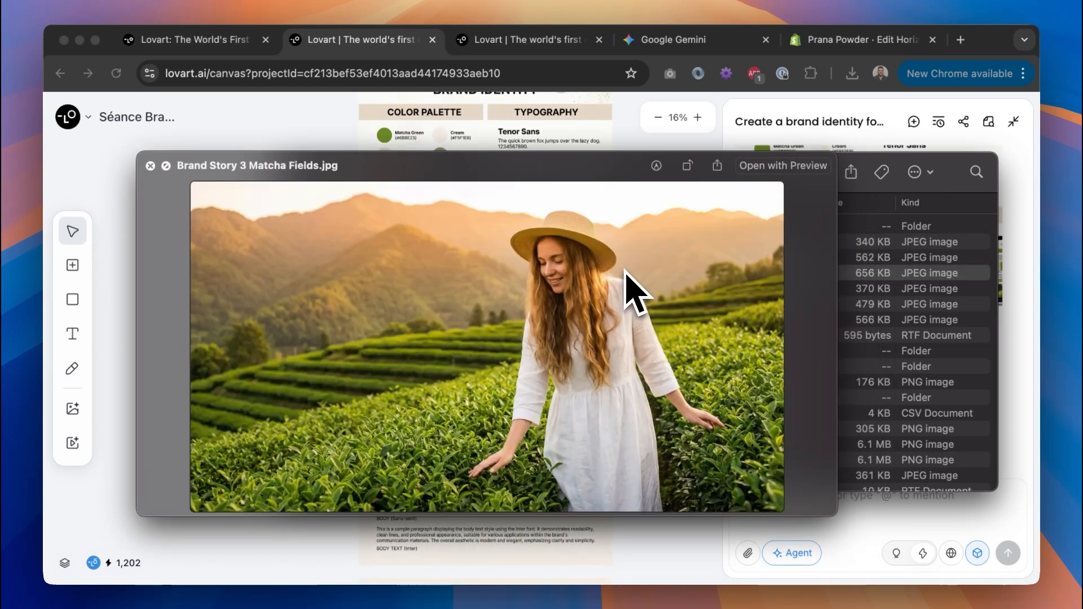
key(space)
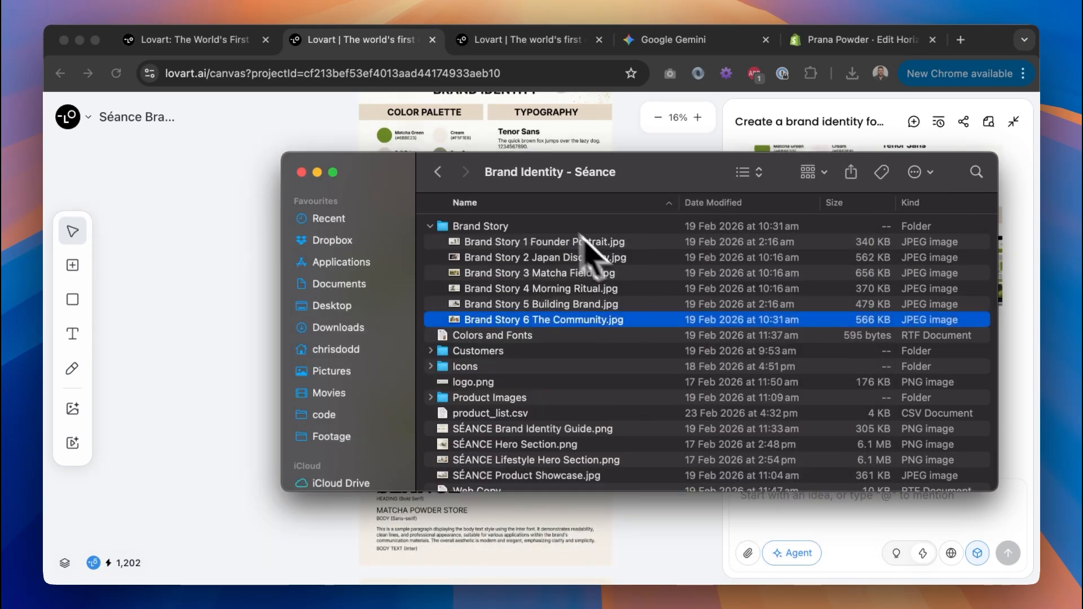
Collapse the Brand Story folder and preview the testimonial profile images in the Customers folder, continuing down to the Product Images folder.
click(430, 226)
click(438, 257)
click(431, 257)
click(475, 274)
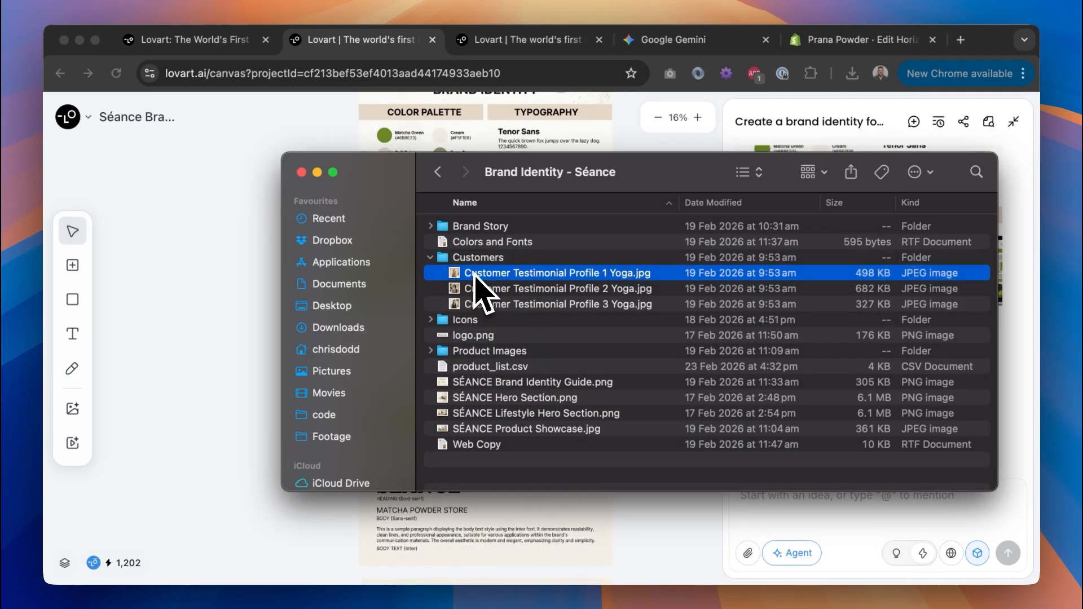
key(space)
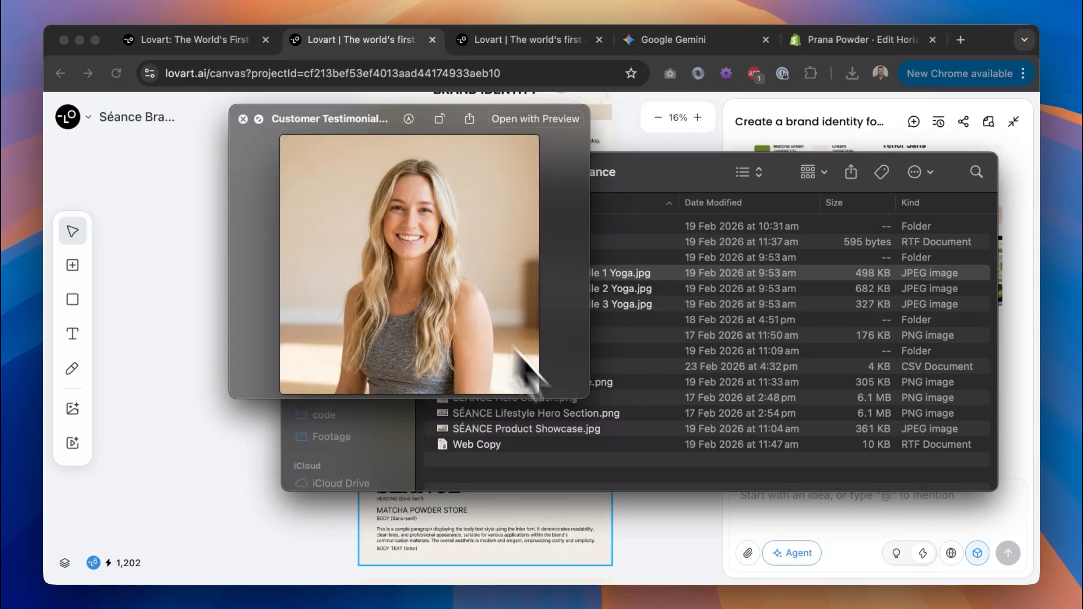
drag(587, 404, 643, 441)
click(664, 292)
key(Down)
key(Down)
key(Down)
key(Down)
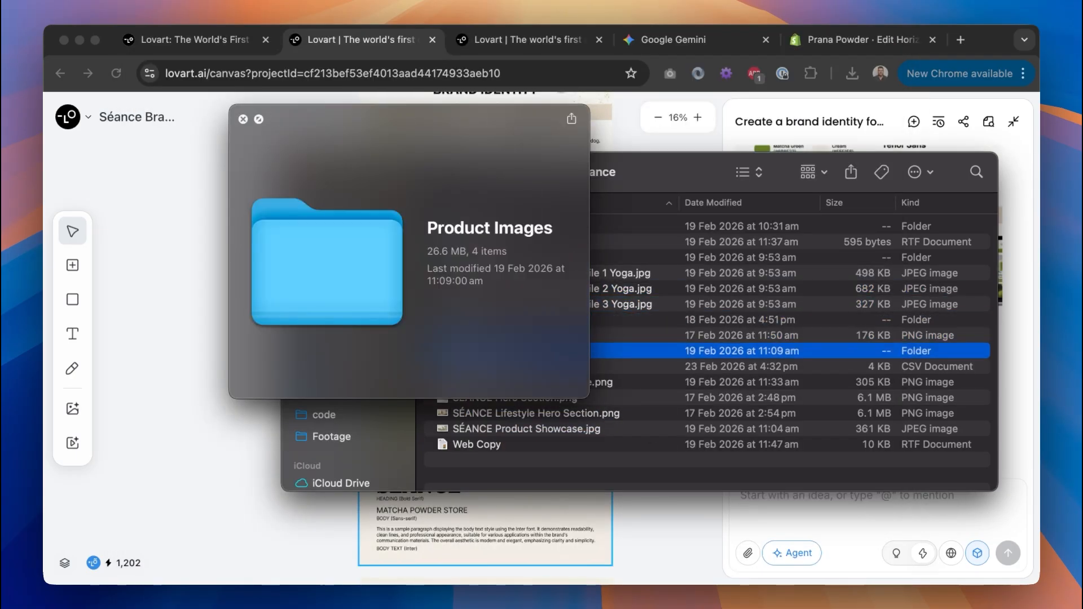
Move the preview clear of the file list and preview the Séance files from the brand identity guide to Web Copy.
drag(377, 122, 228, 129)
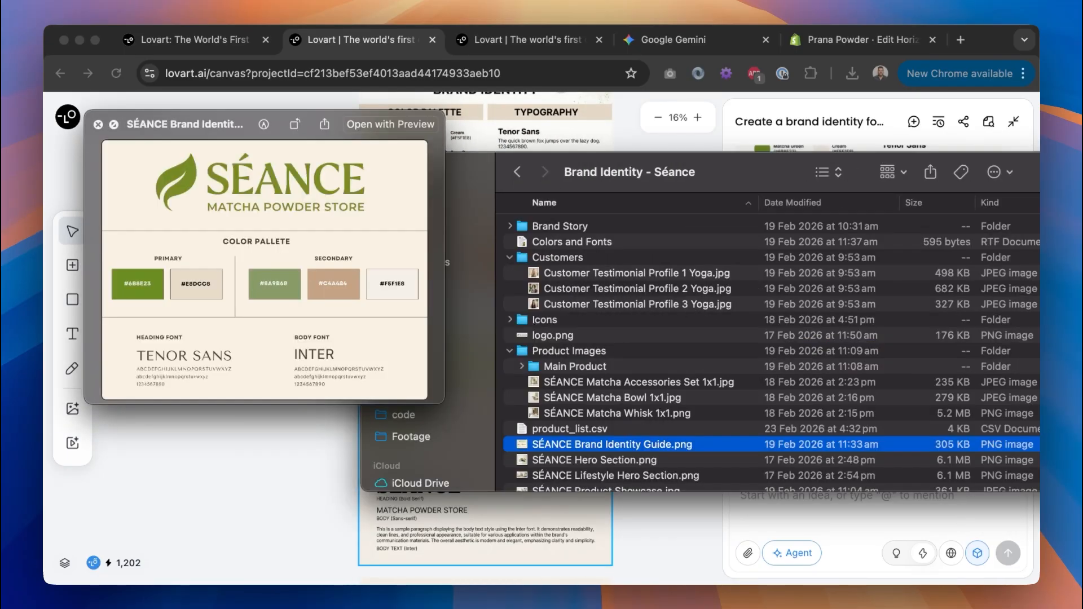
key(Down)
key(Down)
key(Down)
key(Down)
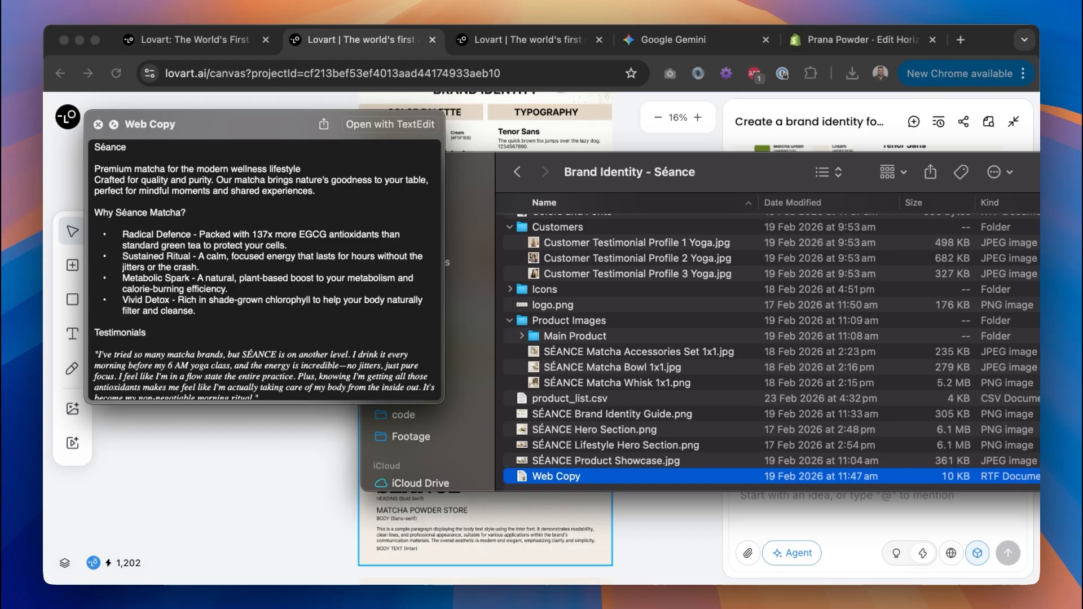
Preview the Séance files in reverse from Web Copy back to the Brand Story folder, and close the preview.
key(Up)
key(Up)
key(Up)
key(Up)
key(Up)
key(Up)
key(Up)
key(Up)
key(Up)
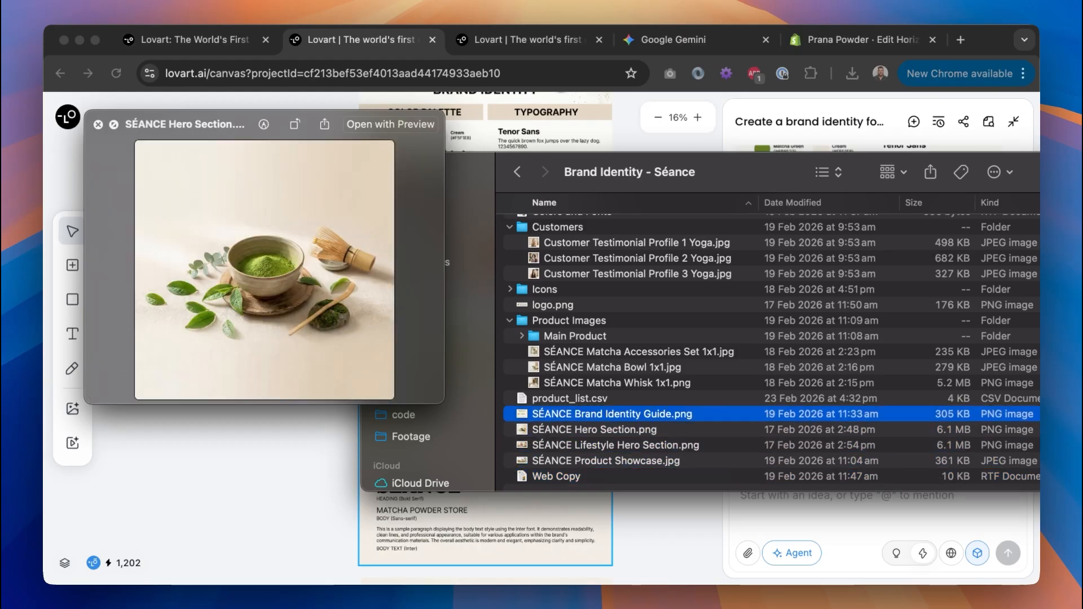
key(Up)
key(Up)
key(Up)
key(Up)
key(Up)
key(Up)
key(Up)
key(Up)
key(Up)
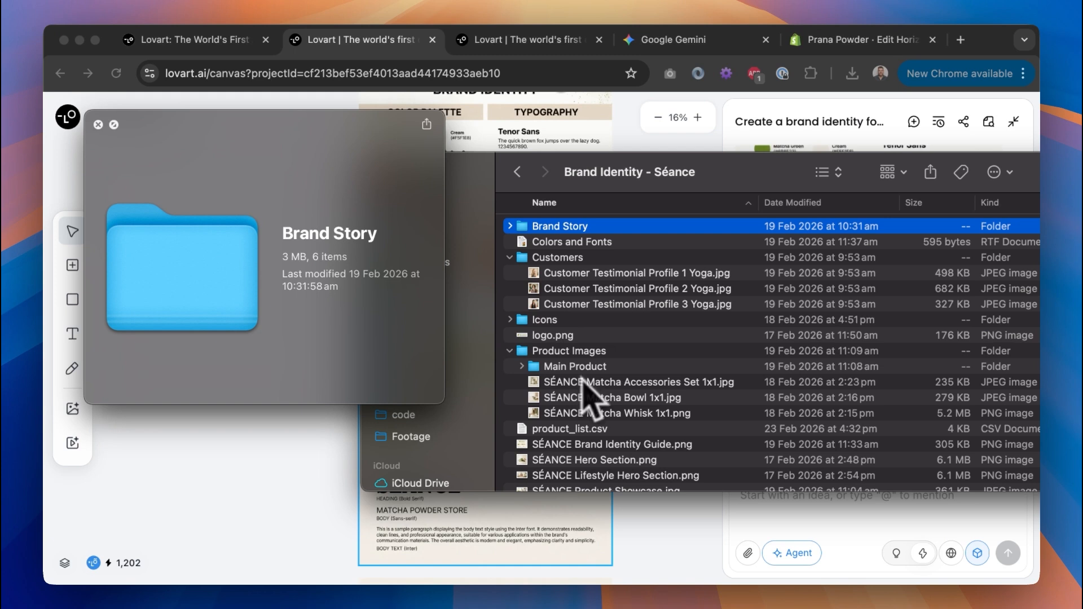
click(98, 124)
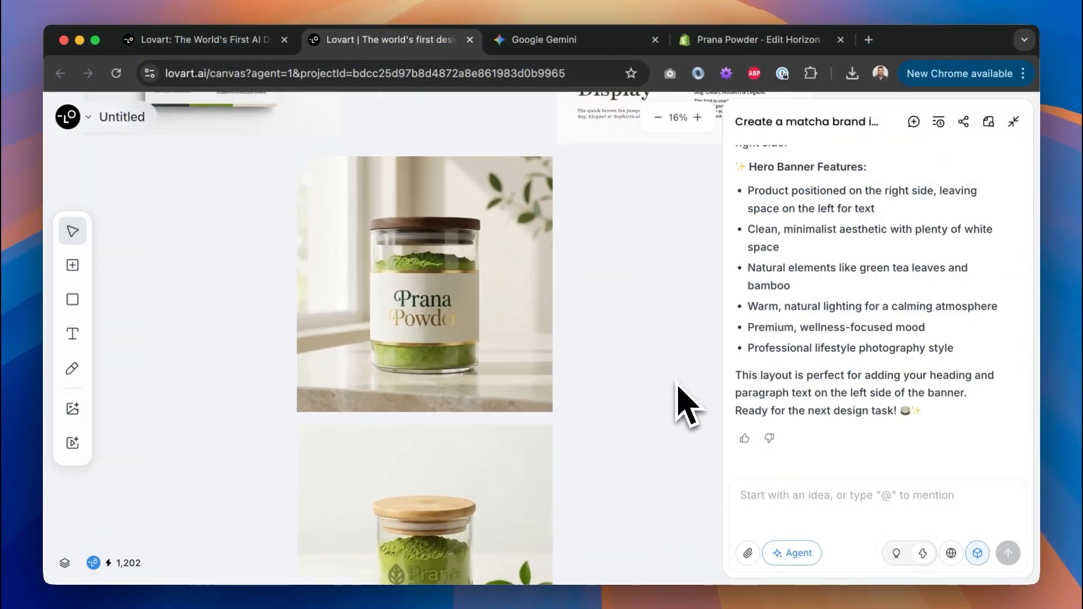
View the Prana Powder hero banner images in the untitled Lovart project.
scroll(686, 406, down, 10)
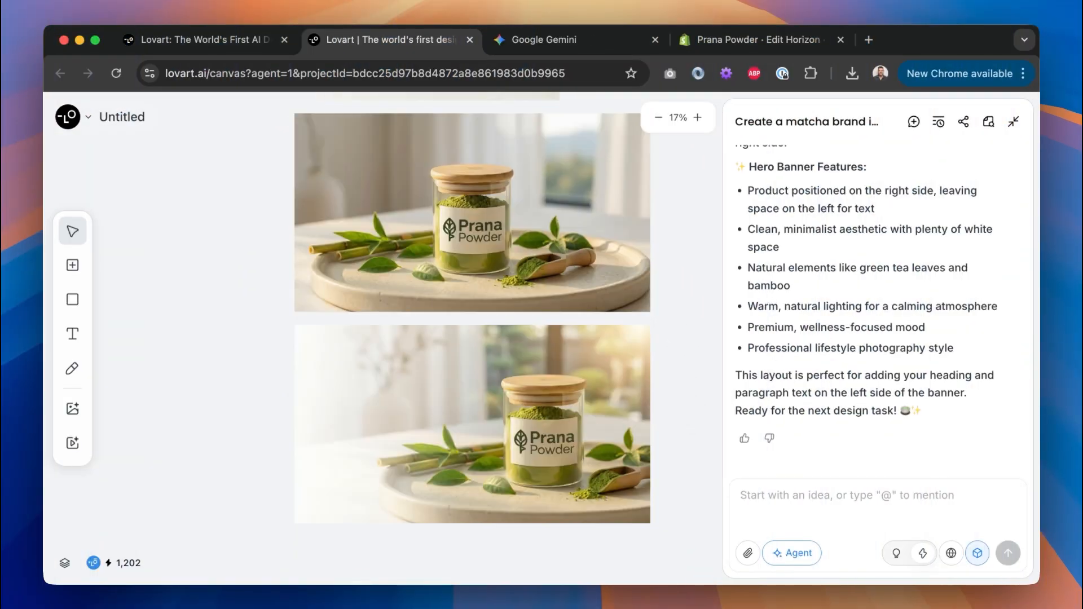